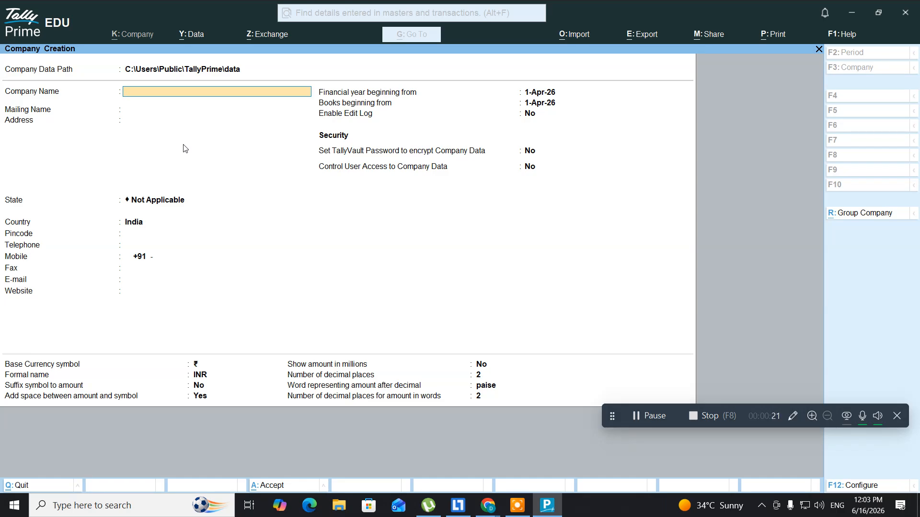
Enter company name Autoc and choose Andhra Pradesh as the state
text(Autoc)
key(Return)
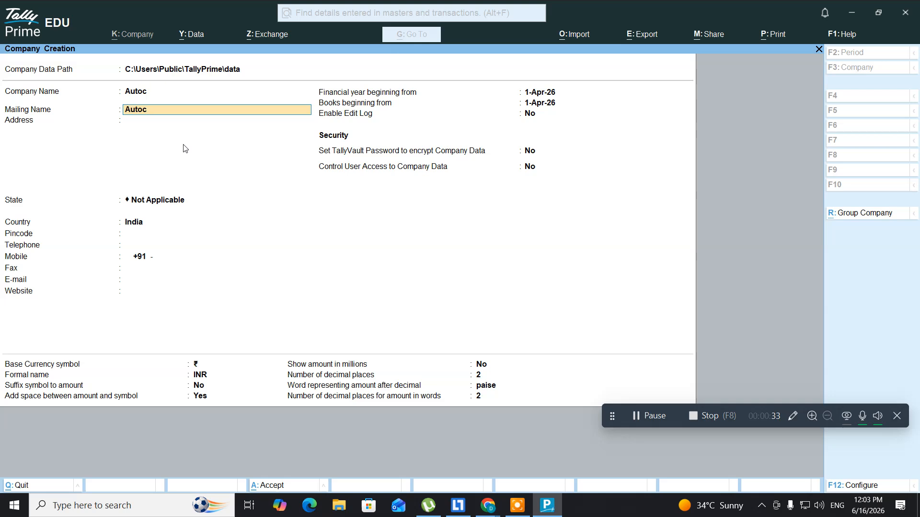
key(Return)
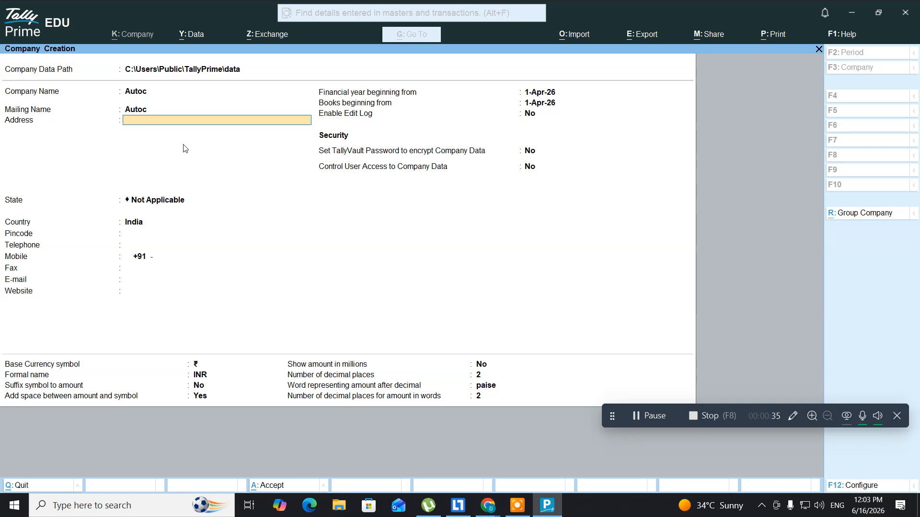
key(Return)
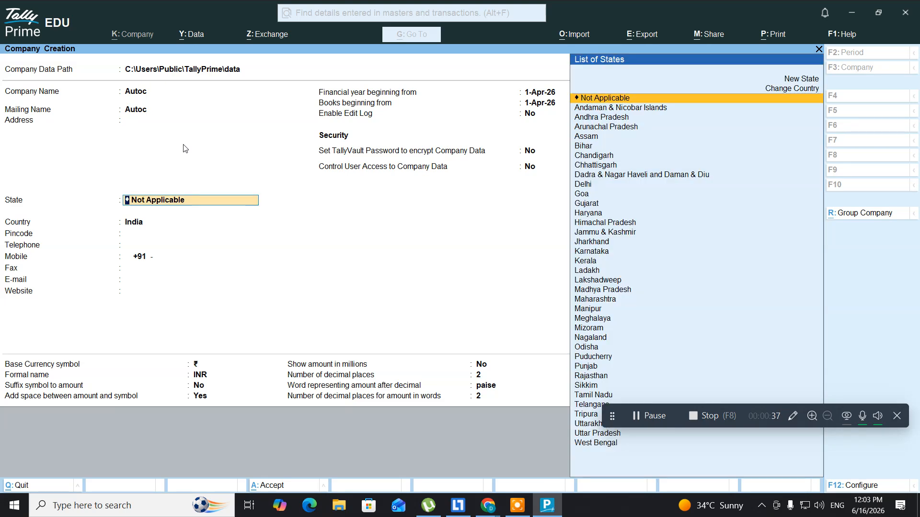
key(Down)
key(Down)
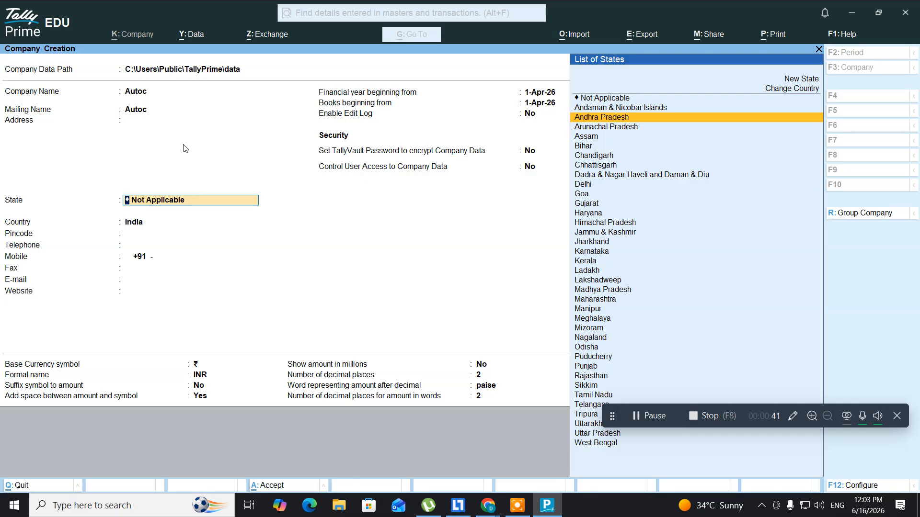
key(Return)
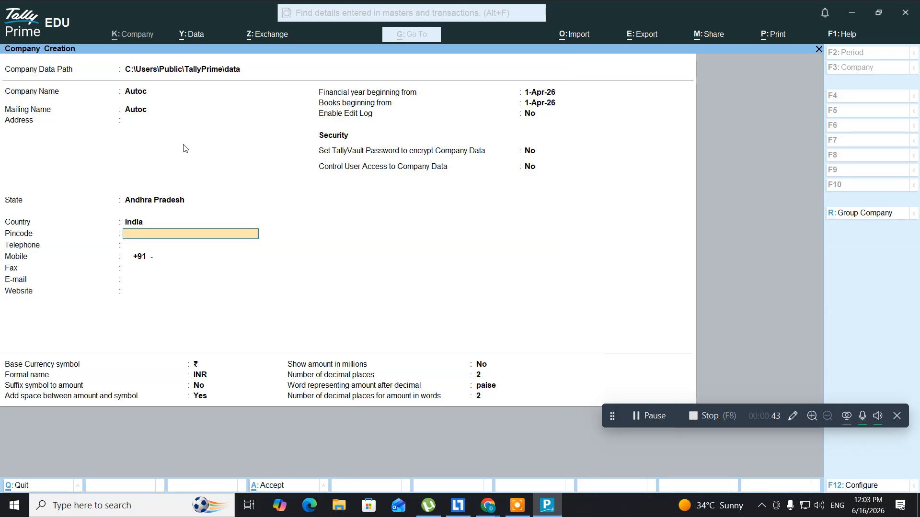
Return to the company name field and start retyping it as DVP Traders
key(Return)
key(Return)
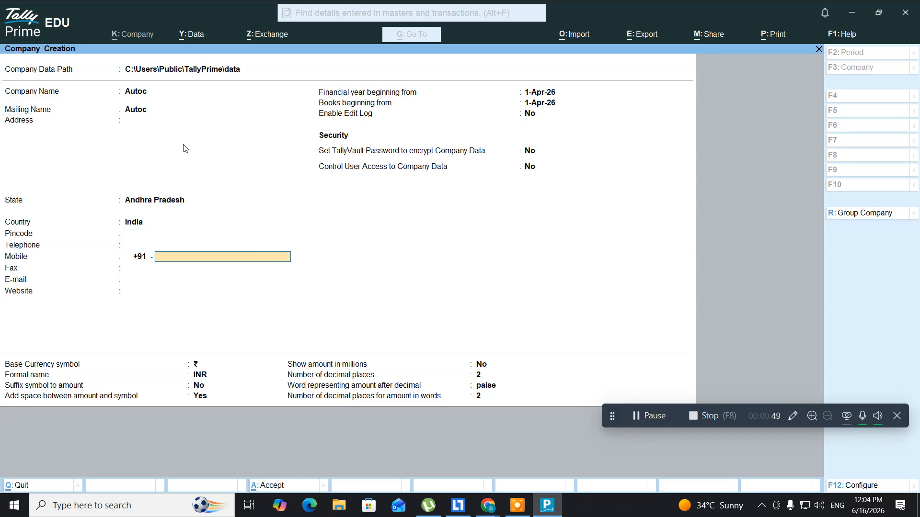
key(BackSpace)
key(BackSpace)
key(BackSpace)
key(BackSpace)
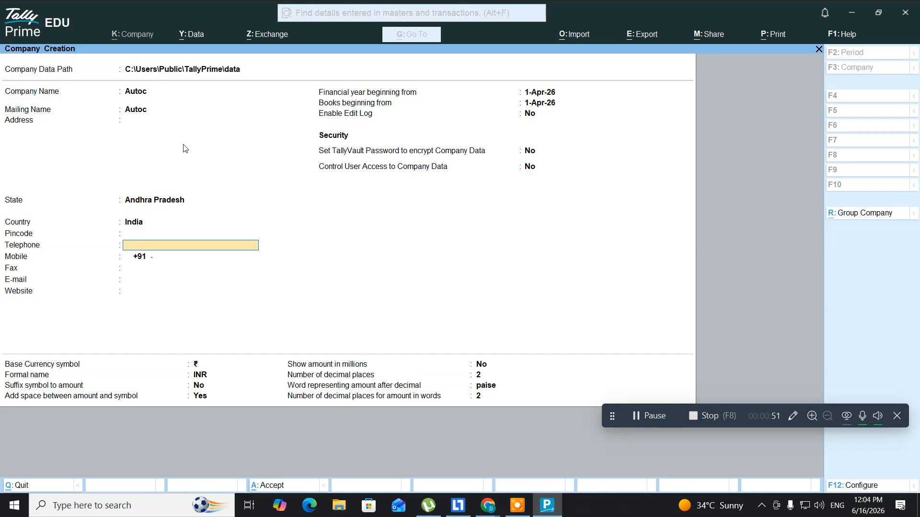
key(BackSpace)
key(BackSpace)
key(BackSpace)
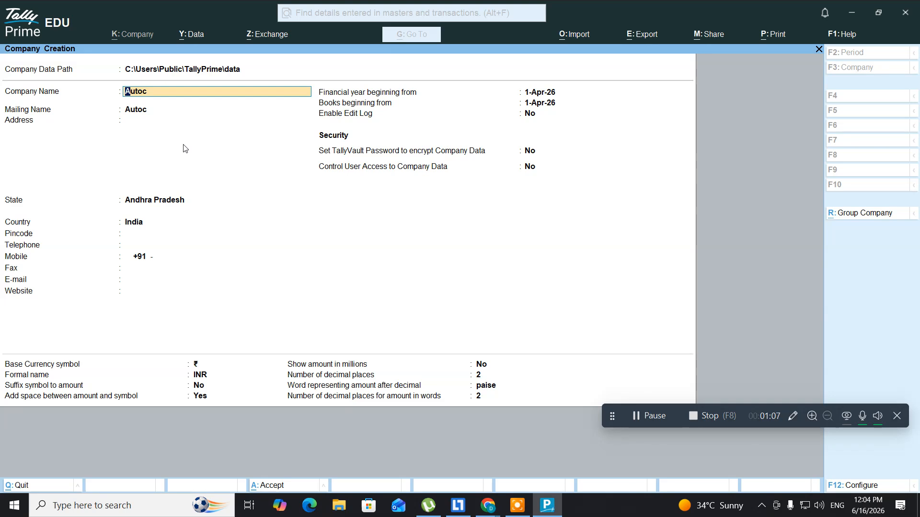
text(D)
text(V)
text(P)
text( Tr)
text(adf)
Correct the company name to 'DVP Trders' and accept it as the mailing name
key(BackSpace)
key(BackSpace)
text(der)
key(Return)
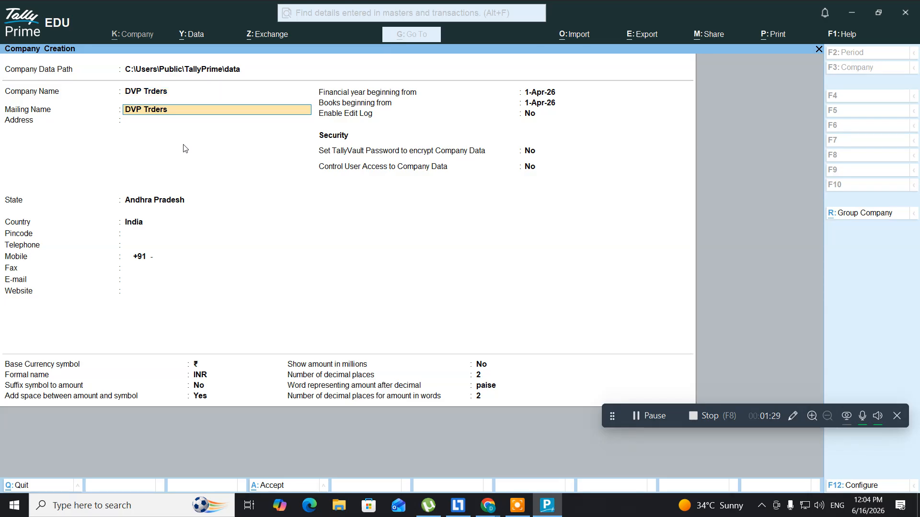
key(Return)
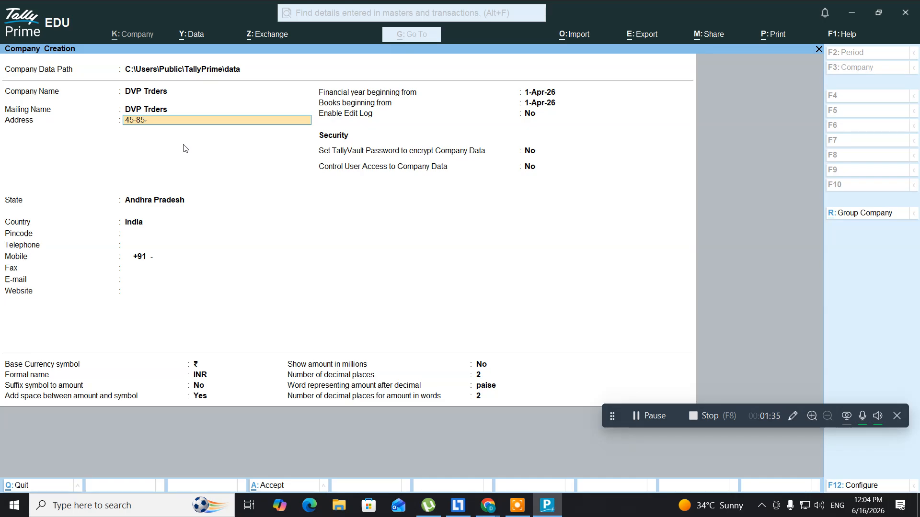
Enter the company's five-line street address, ending with the city Visakhapatnam
key(Return)
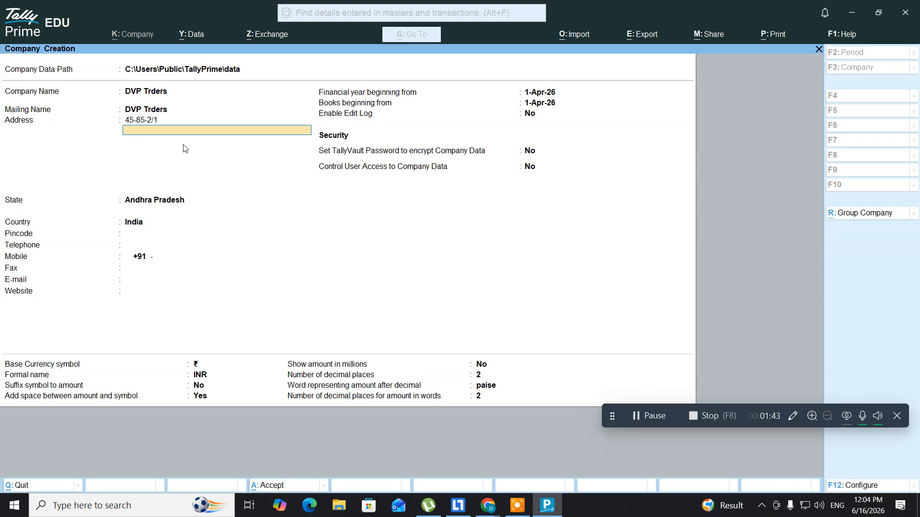
key(Return)
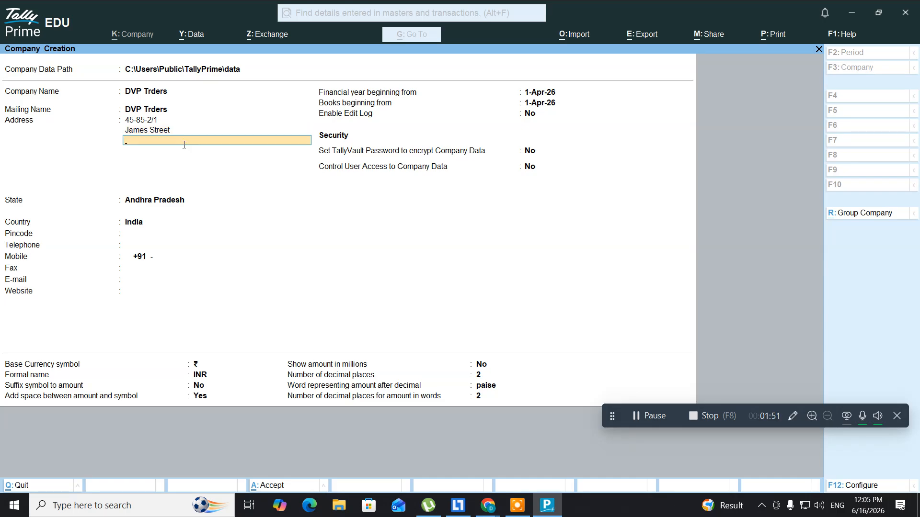
key(Return)
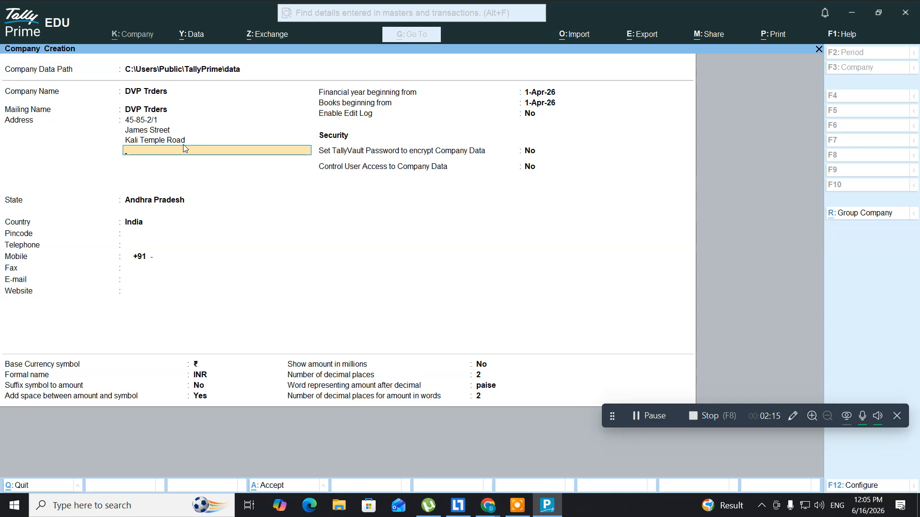
key(Return)
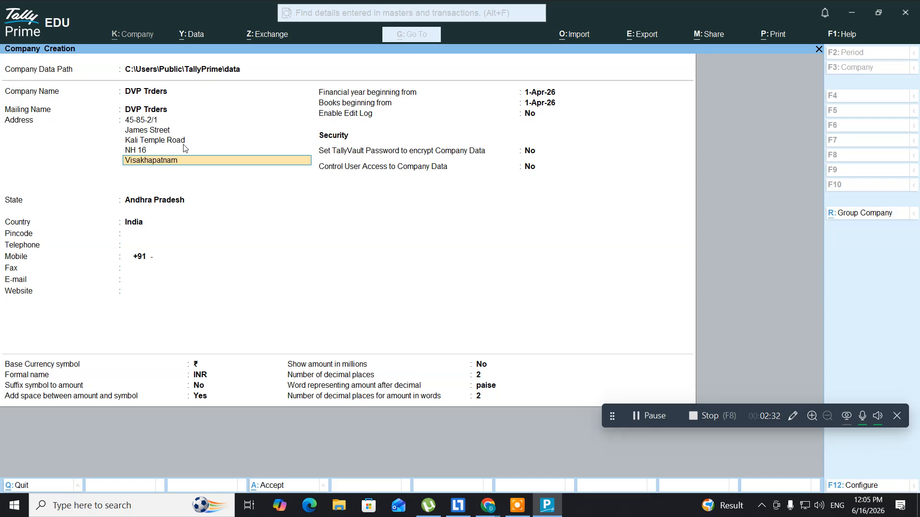
key(Return)
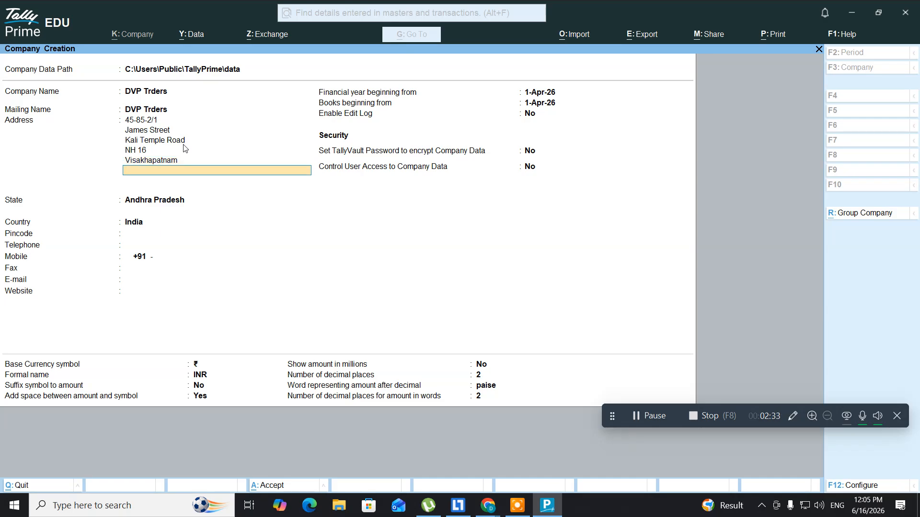
Keep Andhra Pradesh as the state and enter the pincode, telephone and mobile numbers
key(Return)
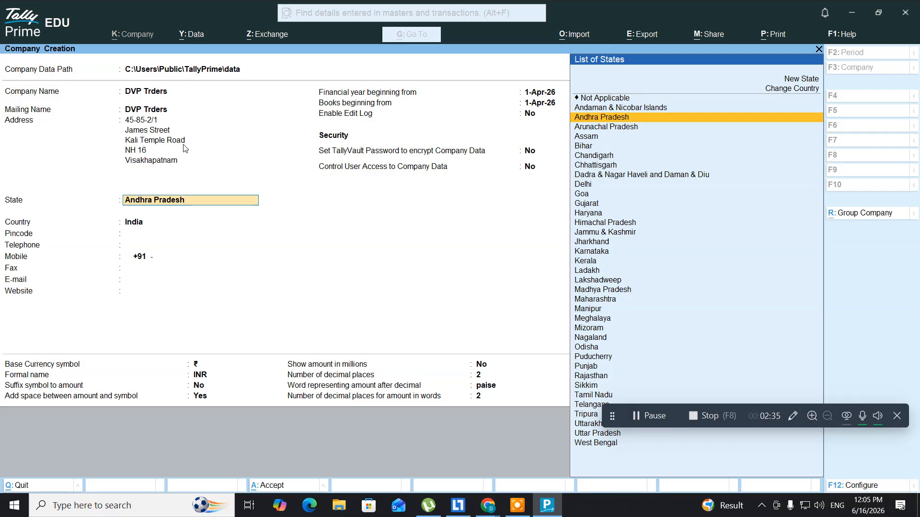
key(Return)
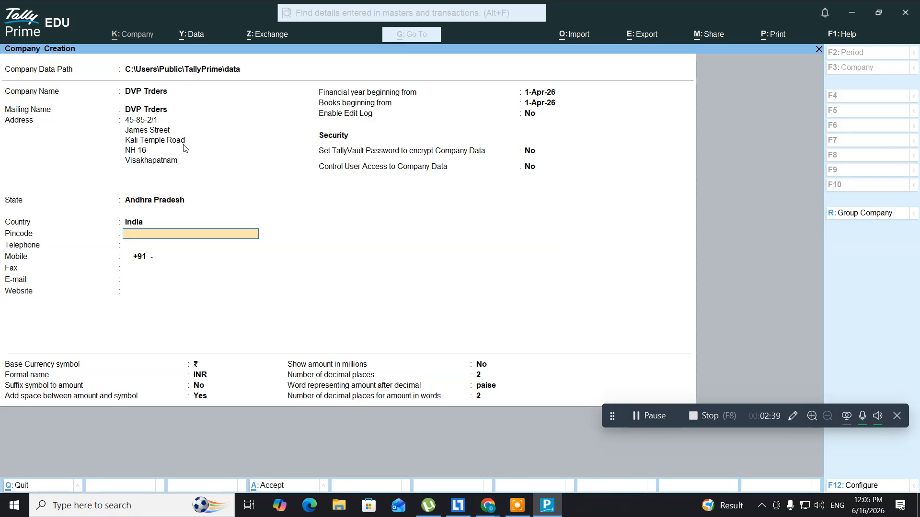
text(531163)
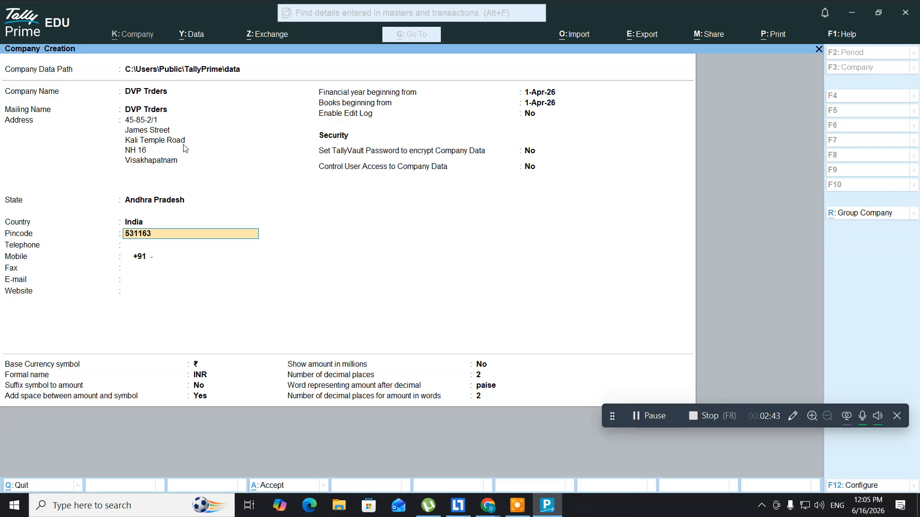
key(Return)
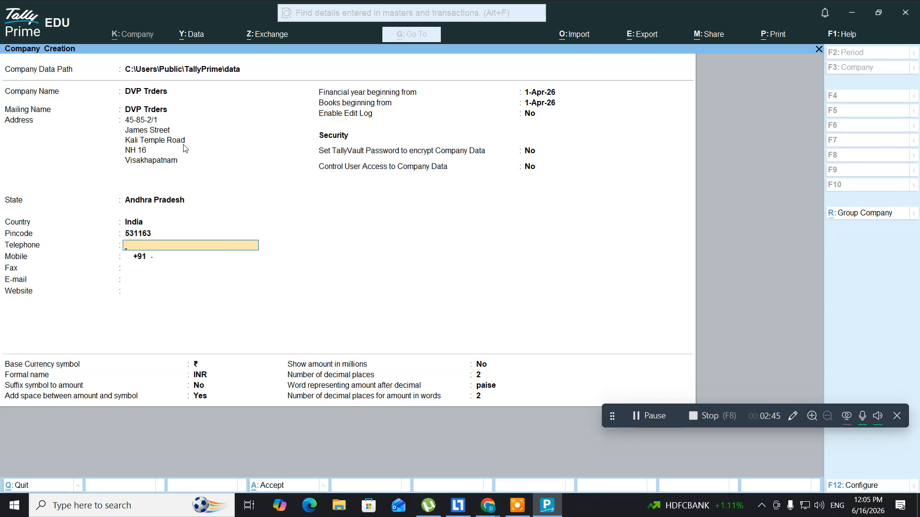
key(Return)
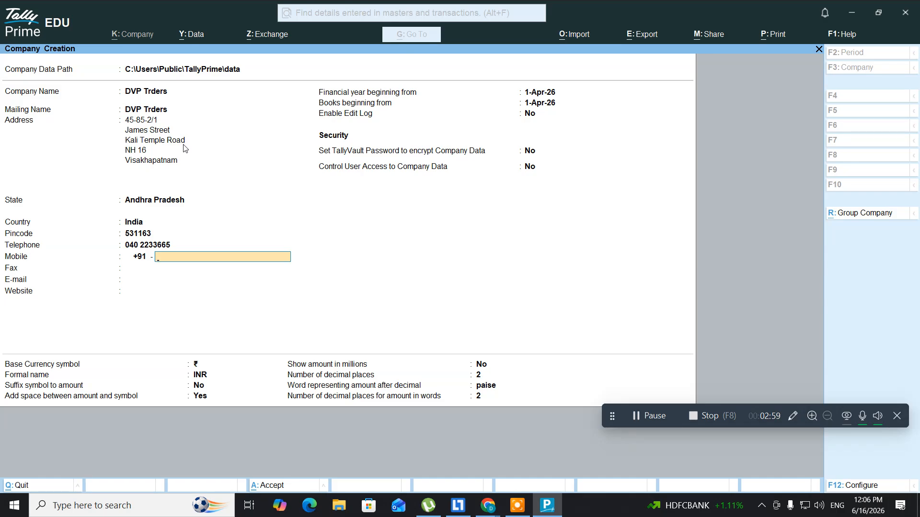
key(Return)
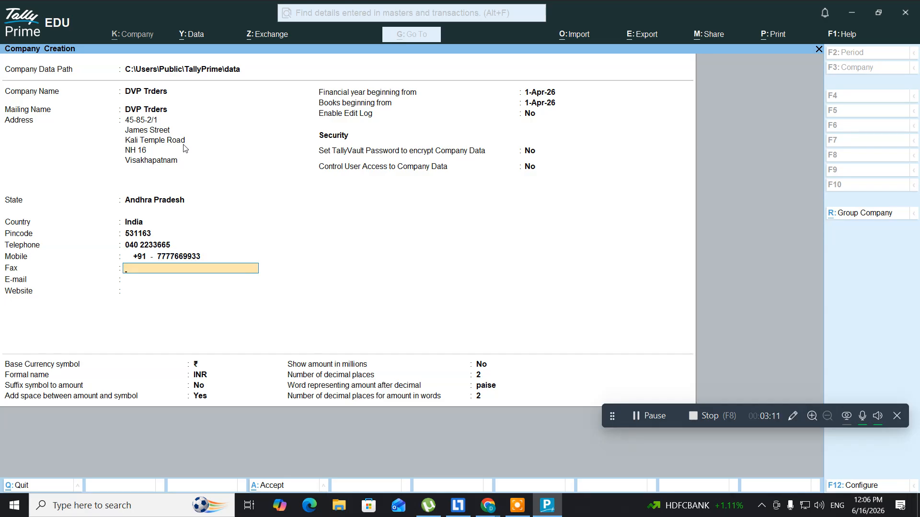
Enter the company's fax number and e-mail address, leaving the website blank
key(Return)
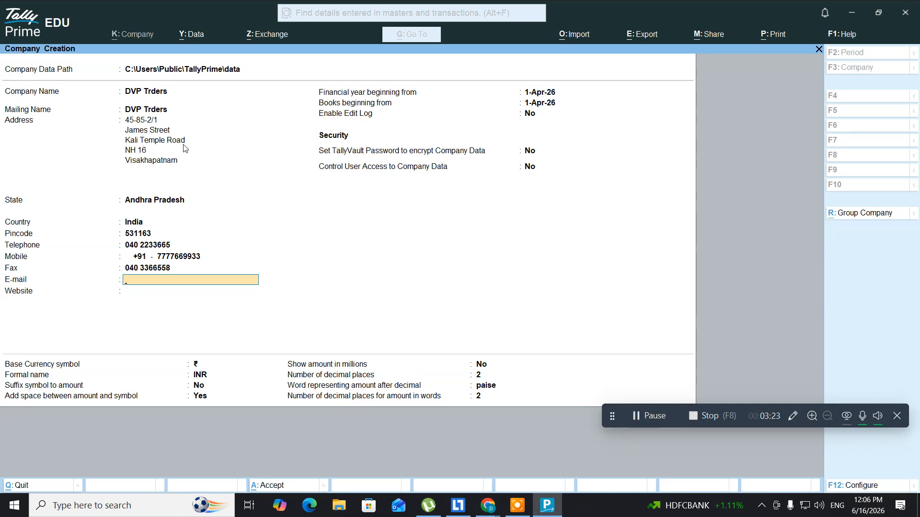
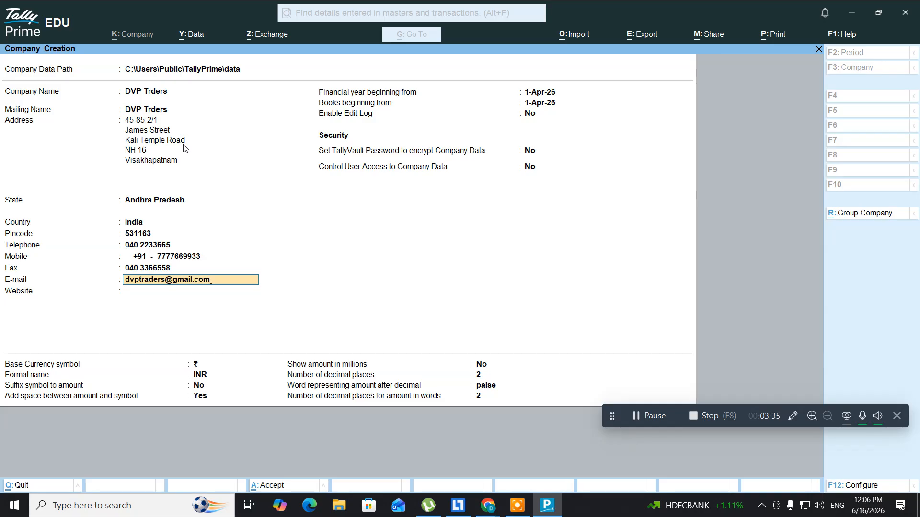
key(Return)
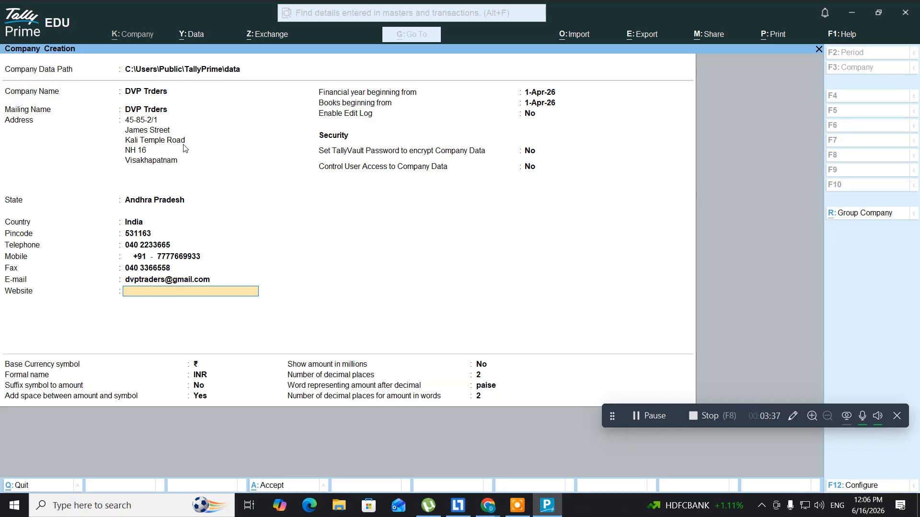
key(Return)
key(ctrl)
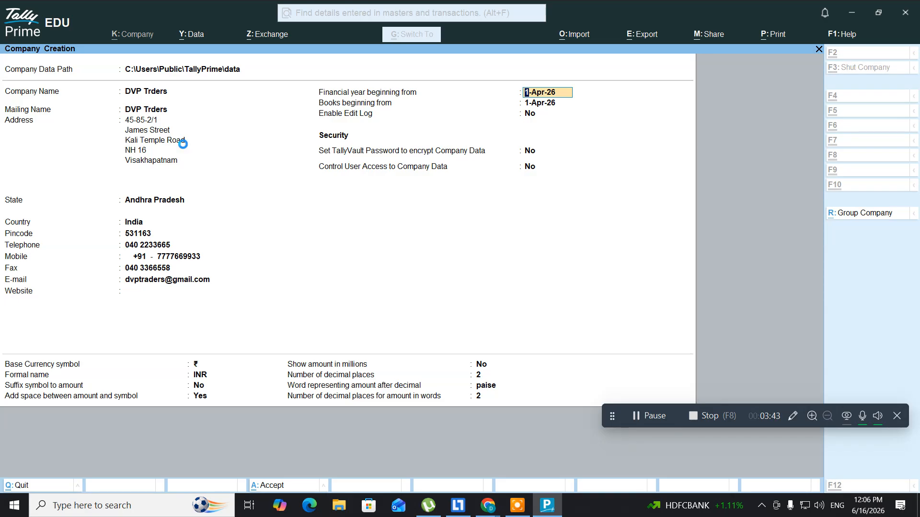
Create the company, keep default features, enable GST, and accept Andhra Pradesh as GST state
key(ctrl+a)
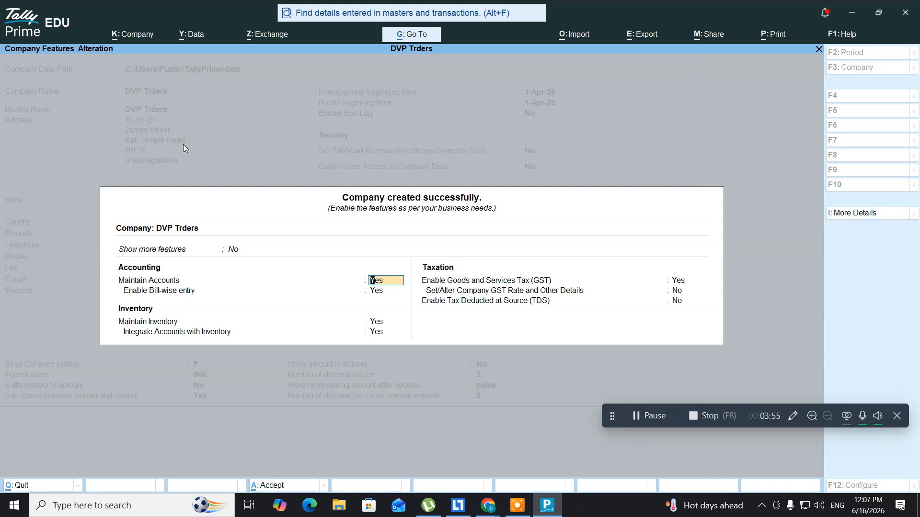
key(Return)
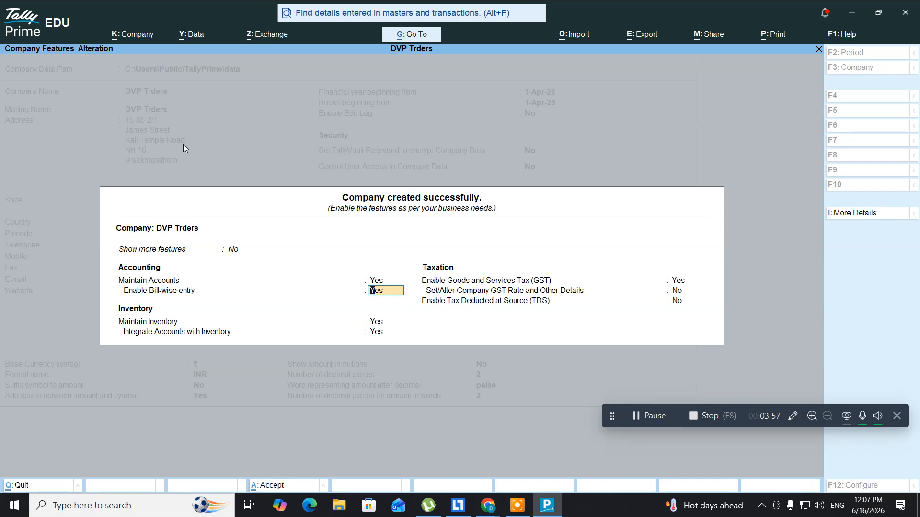
key(Return)
key(Return)
key(Return)
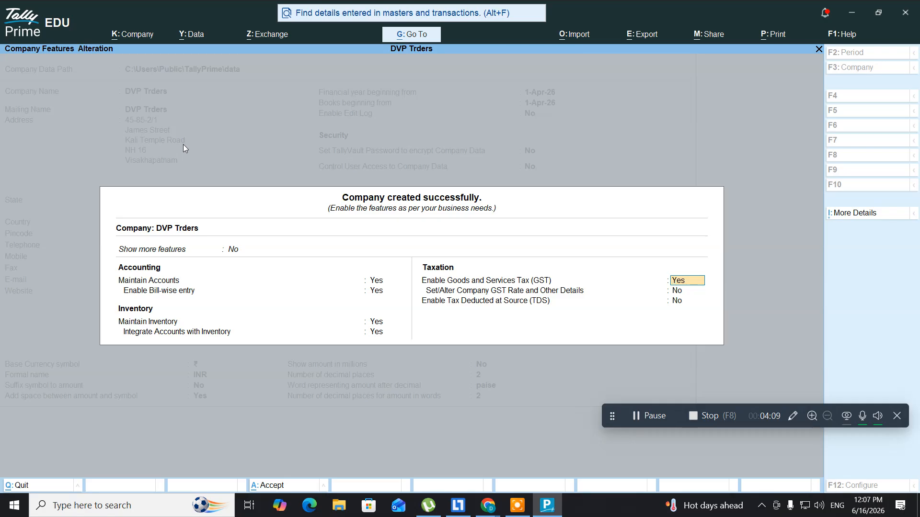
key(Return)
key(Return)
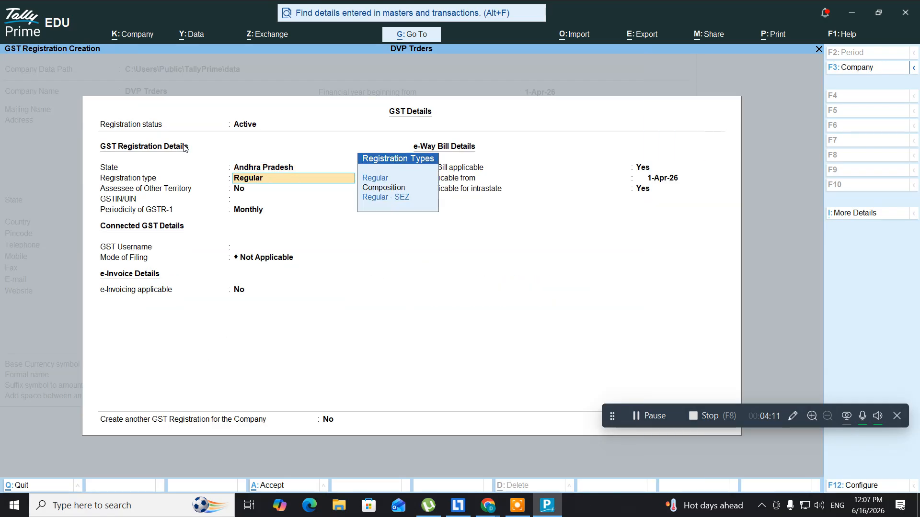
key(Return)
key(Return)
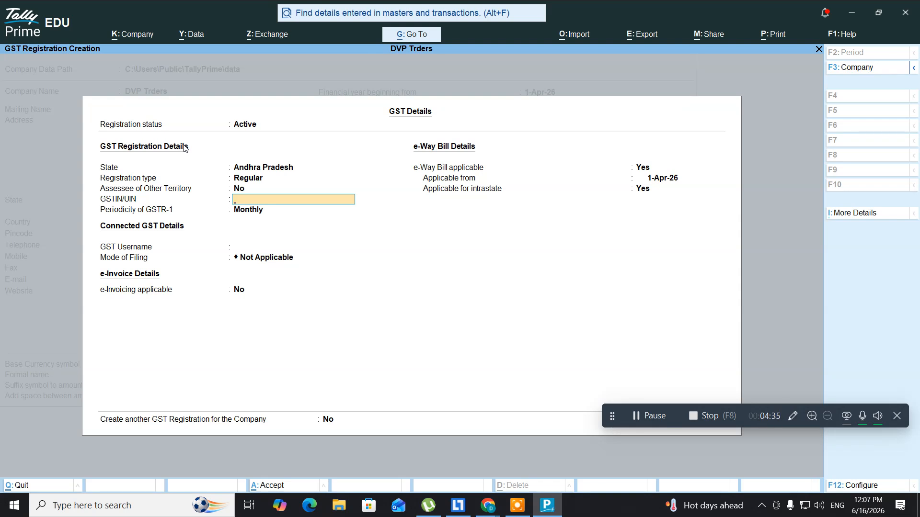
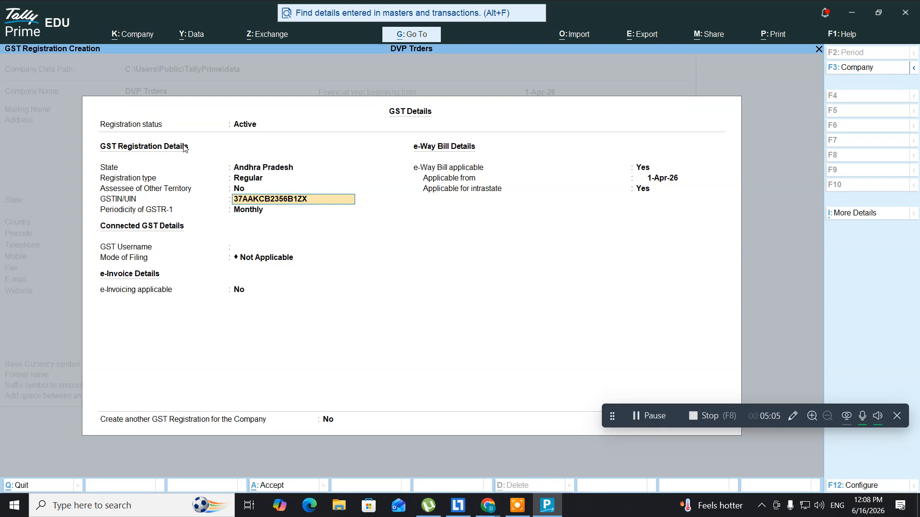
Enter the company's GSTIN, keep Monthly GSTR-1 periodicity, and save the GST details
key(Return)
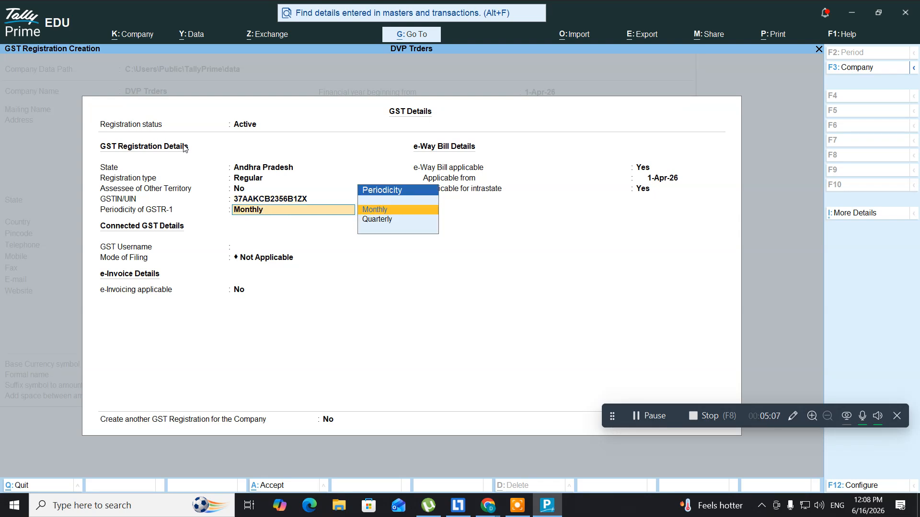
key(Return)
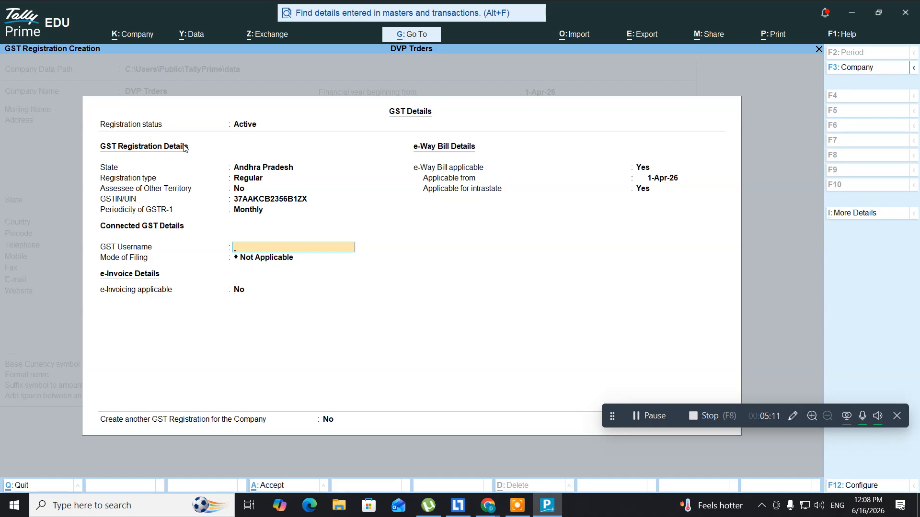
key(ctrl+a)
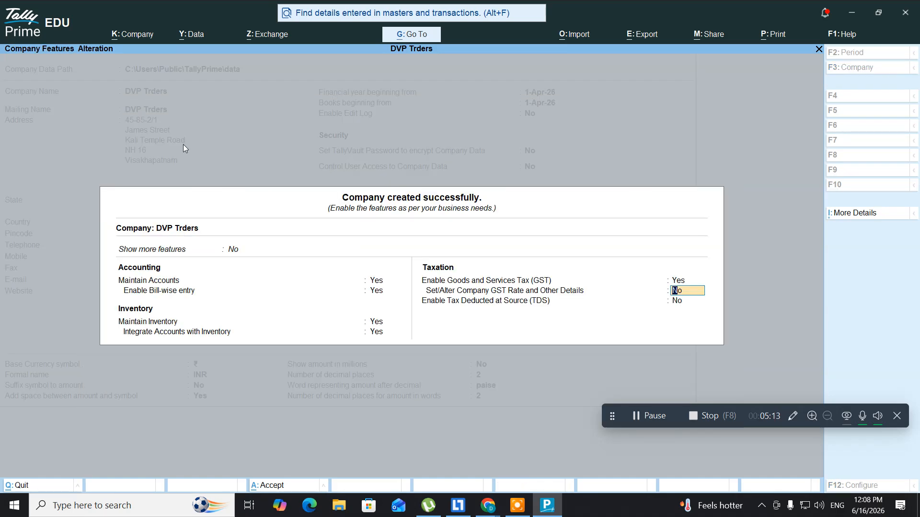
Accept the company features to reach DVP Trders' Gateway of Tally
key(ctrl+a)
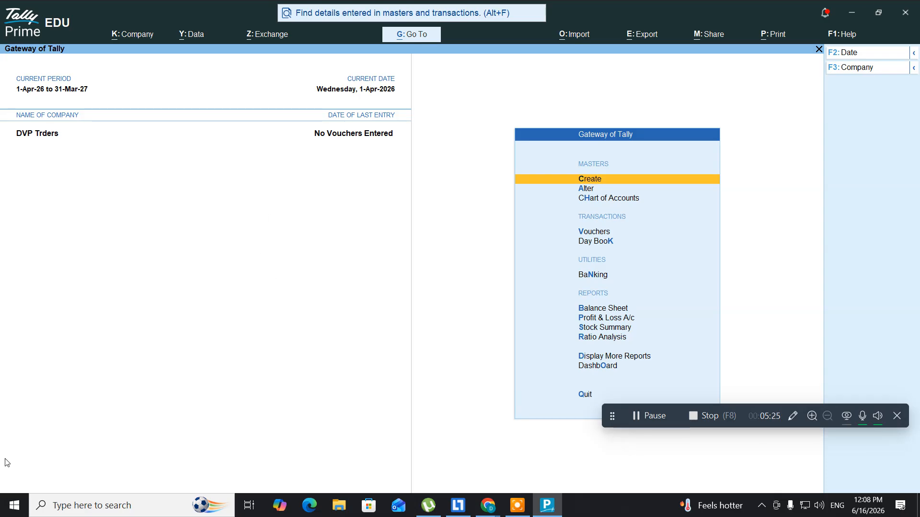
click(98, 505)
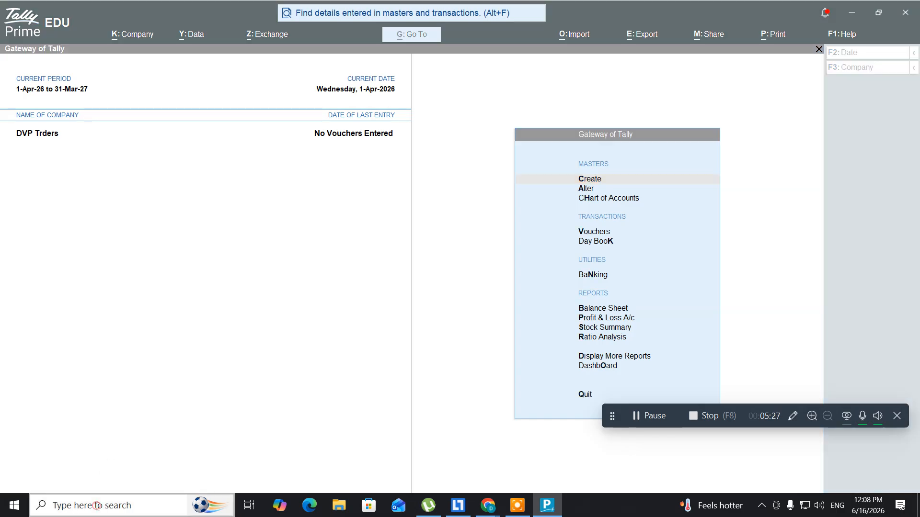
Open Notepad and start typing the heading 'Automatic generating CGST'
text(note)
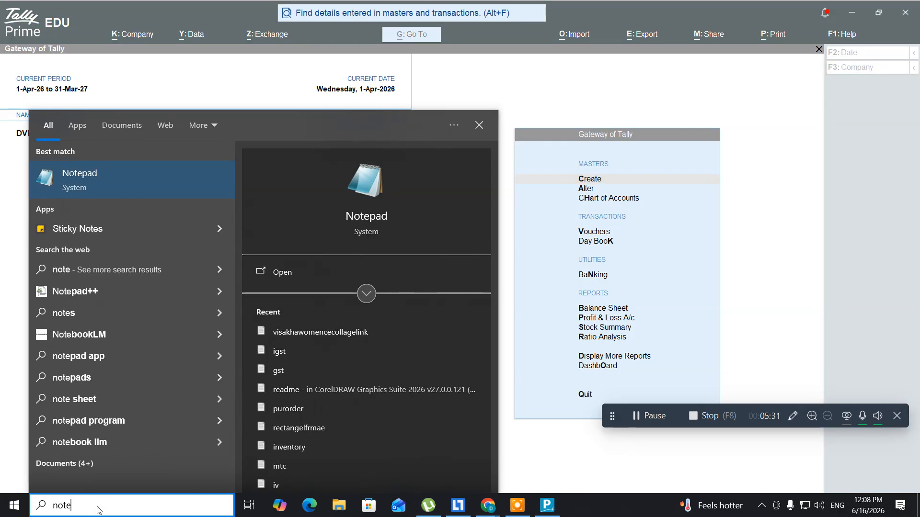
key(Return)
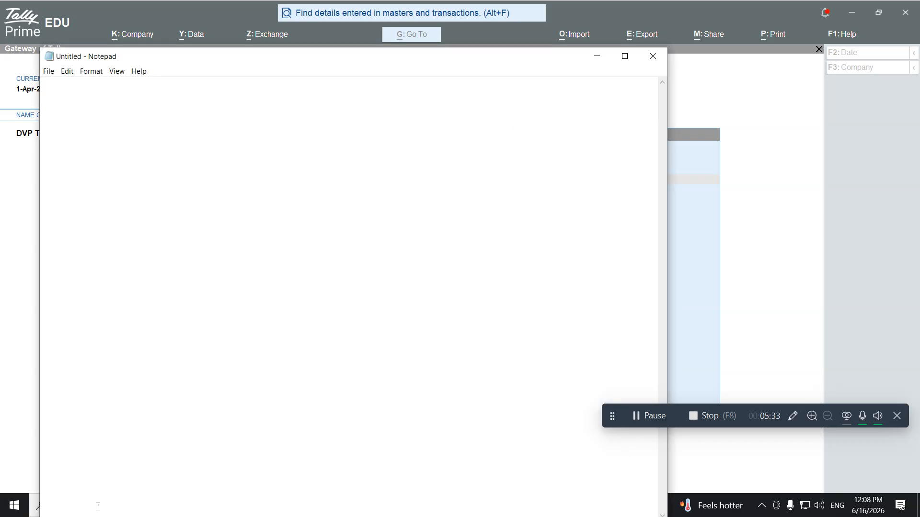
text(Automatic)
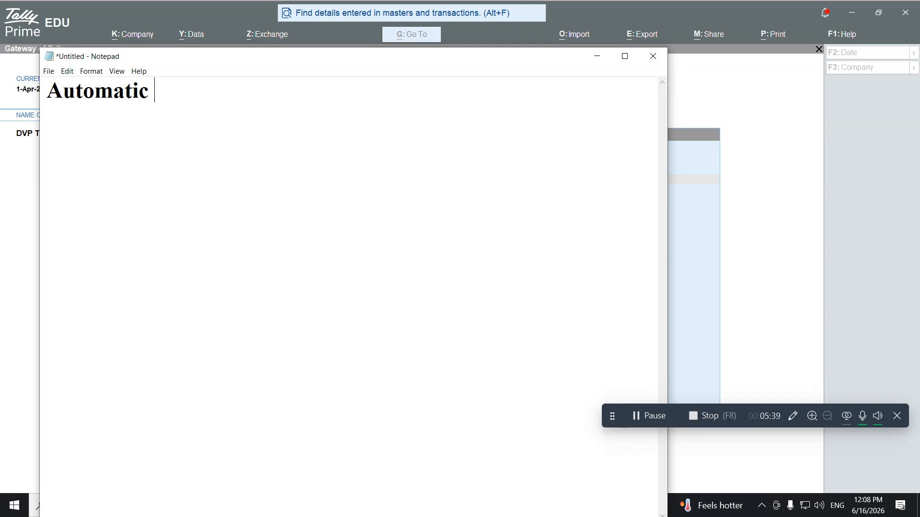
text( gene)
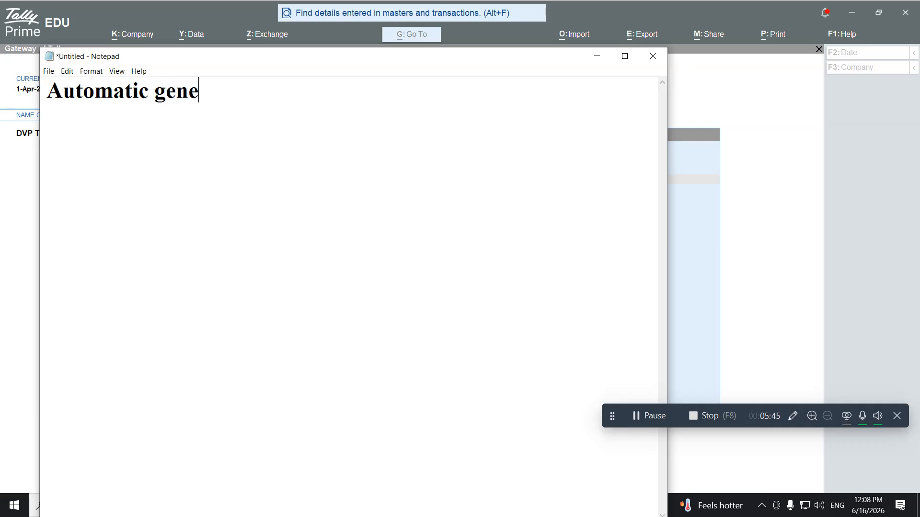
text(rating CS)
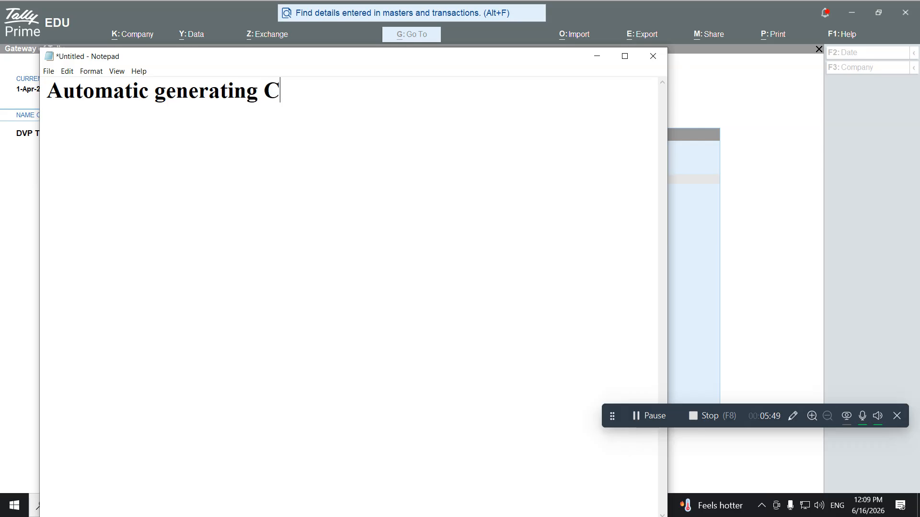
key(BackSpace)
key(BackSpace)
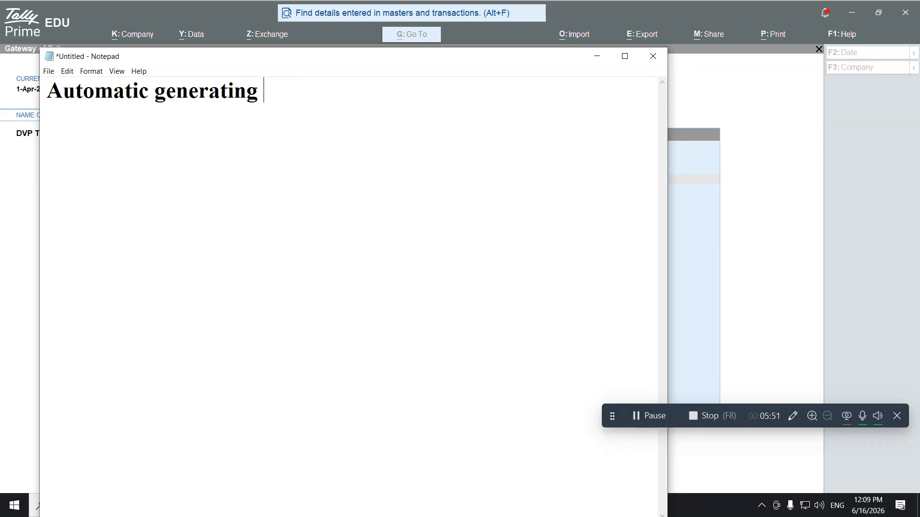
text(CGST)
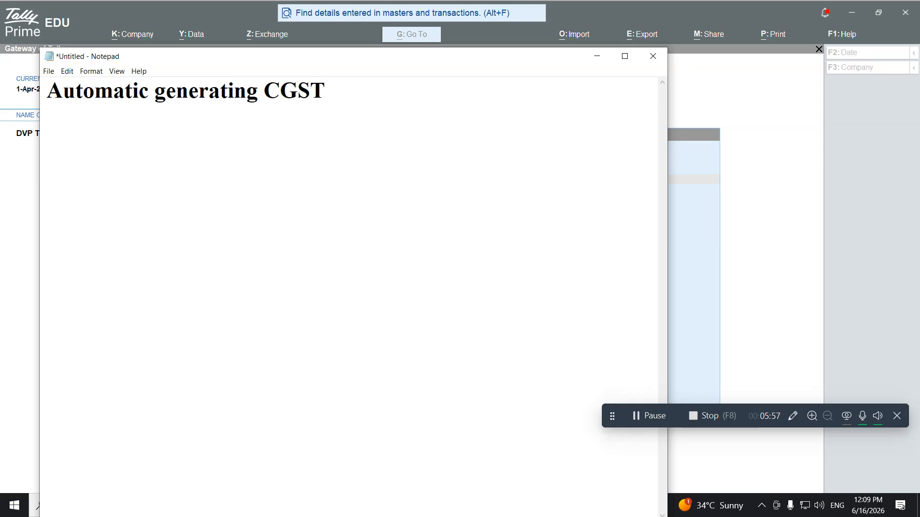
Finish the heading with ', SGST & IGST' and begin the line '1.Gateway of ta'
key(BackSpace)
text(, SGST)
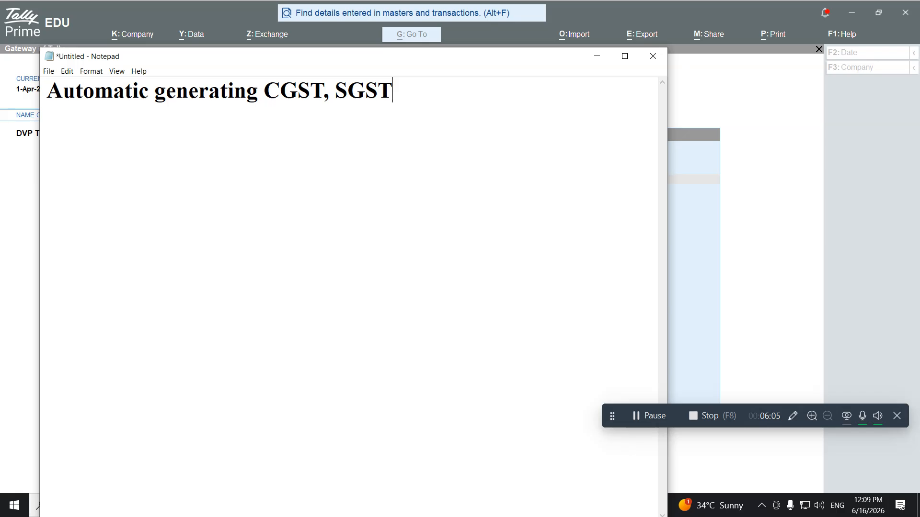
text( & IGS)
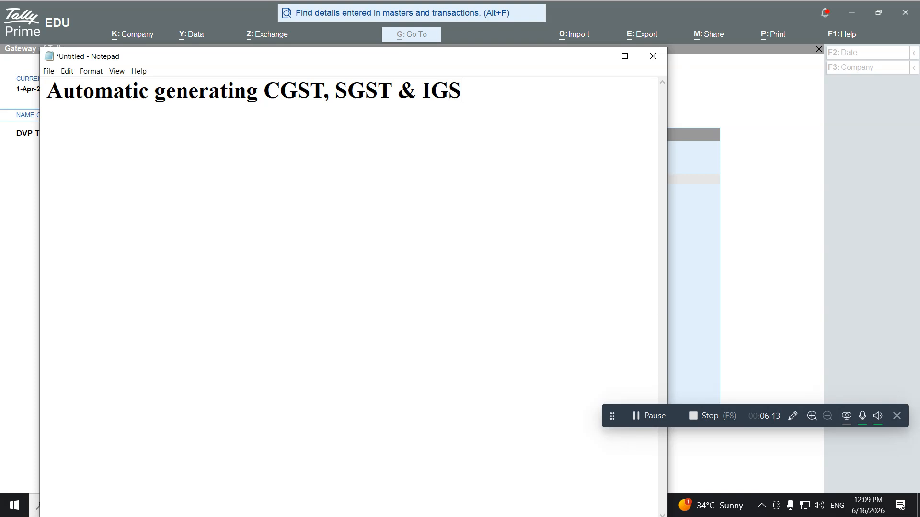
text(t)
key(BackSpace)
text(T)
key(Return)
text(1.Gatewa)
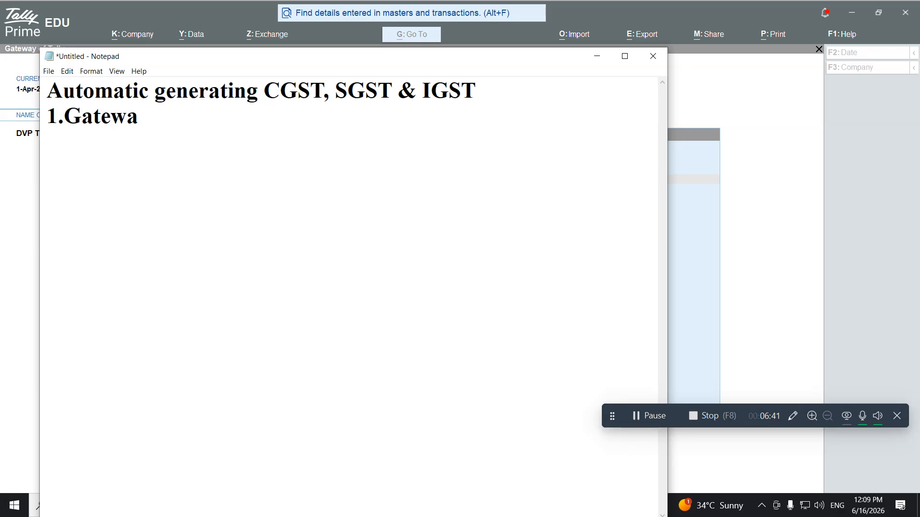
text(y of ta)
Complete the line '1.Gateway of Tally-->Alter-->Voucher type-->purchases & Sales Vouchers.'
key(BackSpace)
key(BackSpace)
text(Ta)
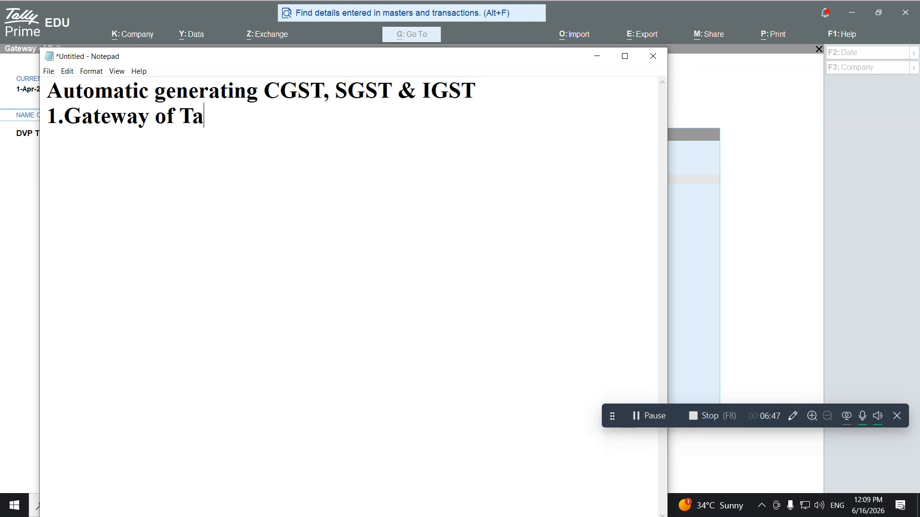
text(lly)
text(-->A)
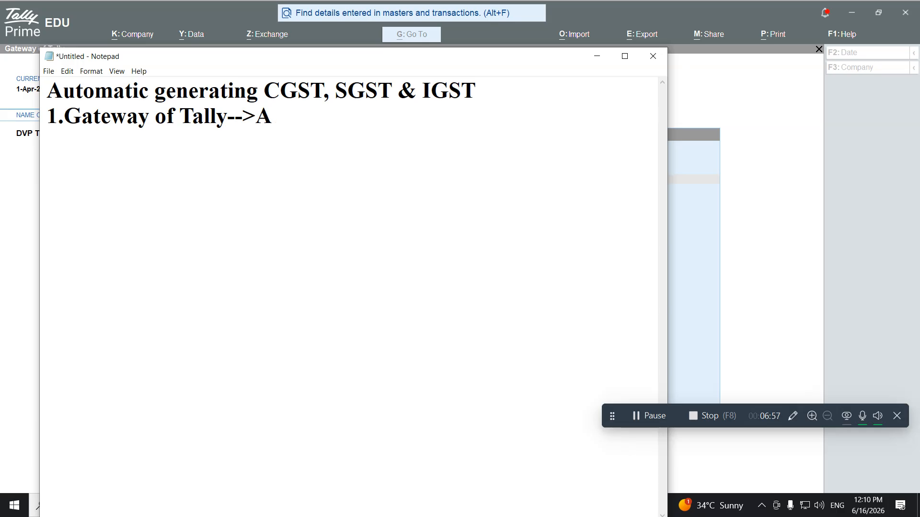
text(lter)
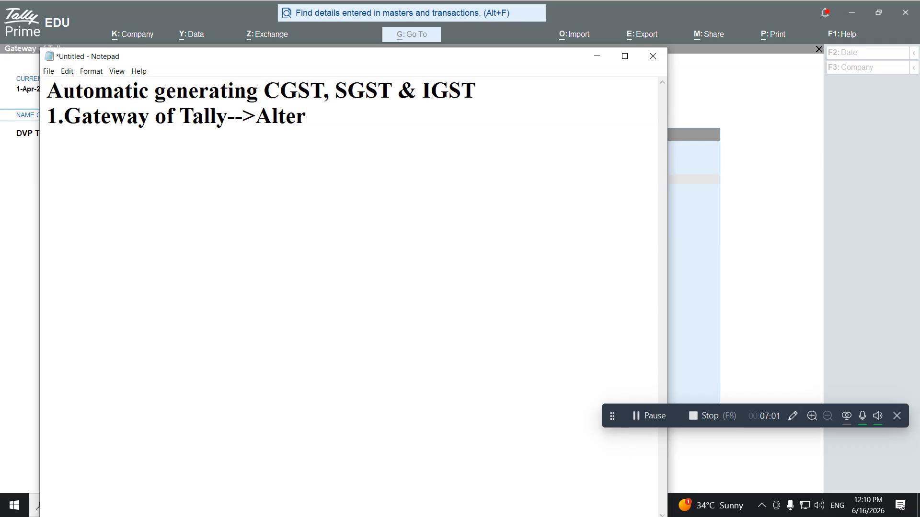
text(-->Vcou)
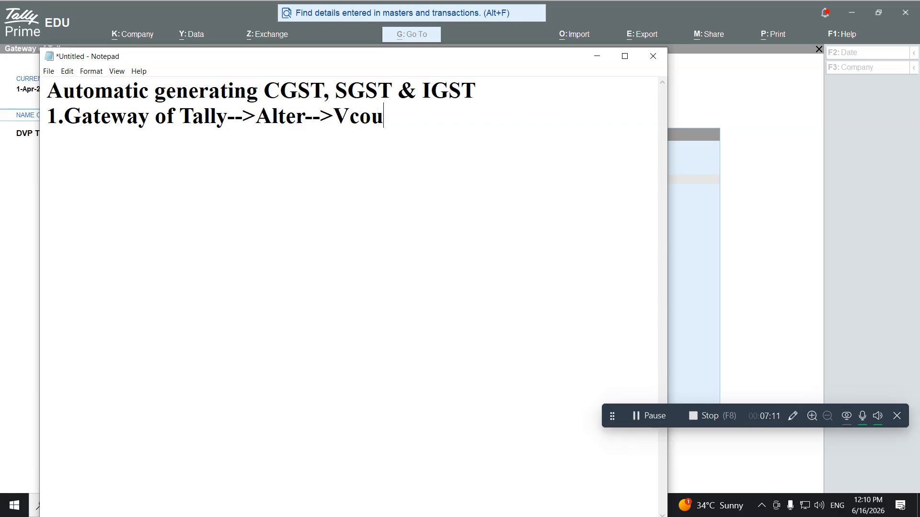
key(BackSpace)
key(BackSpace)
key(BackSpace)
key(BackSpace)
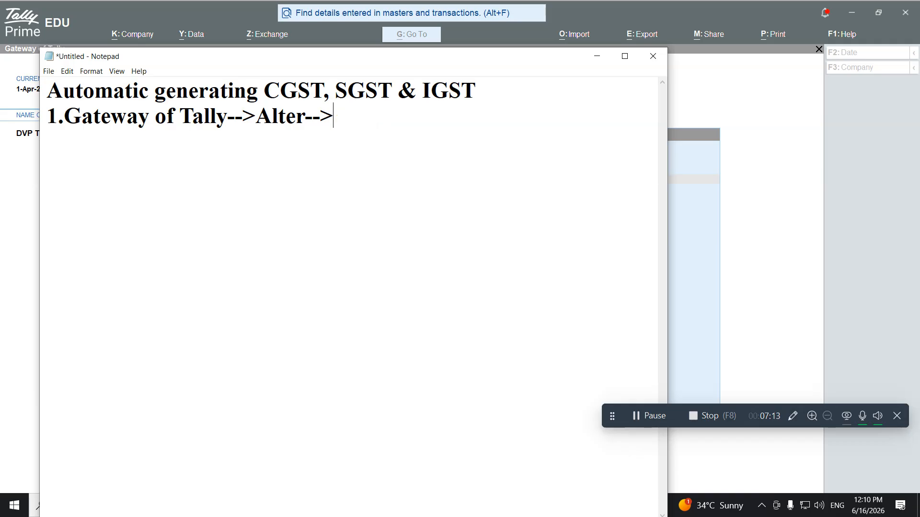
text(Voucher type)
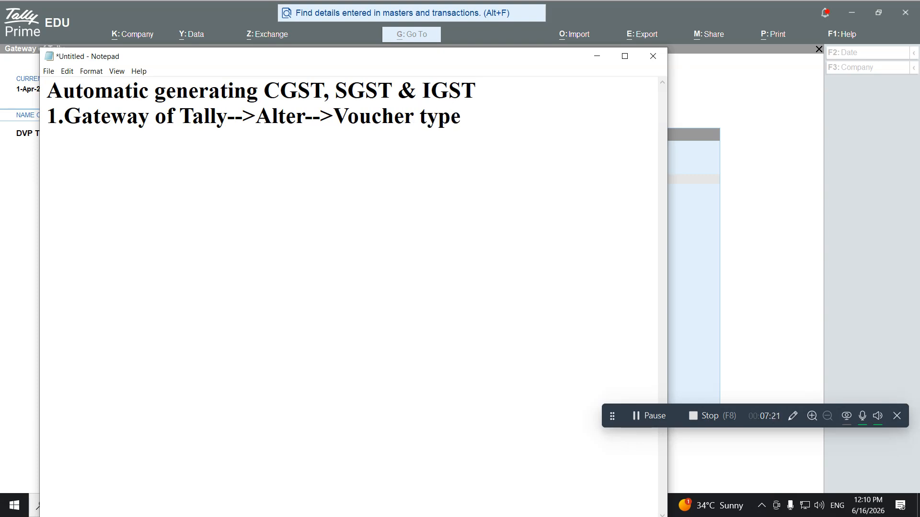
text(-->purchases )
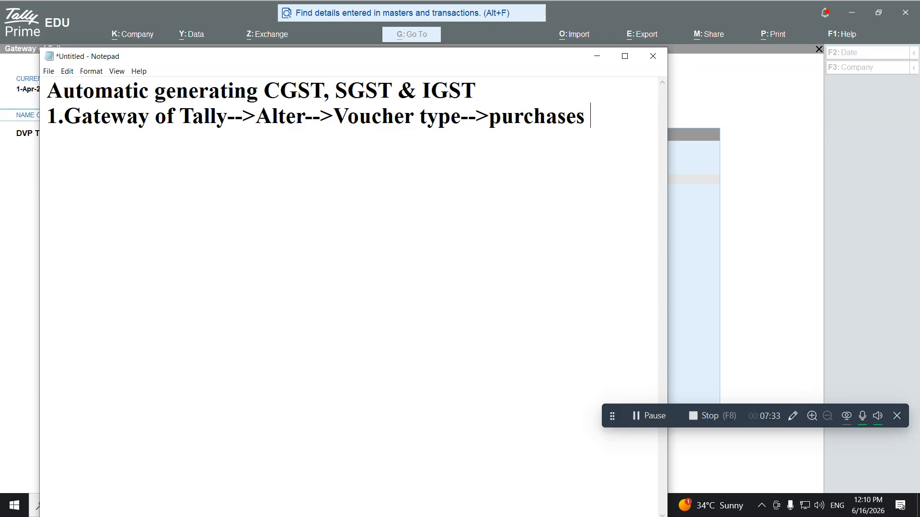
text(& )
text(Sales)
text( V)
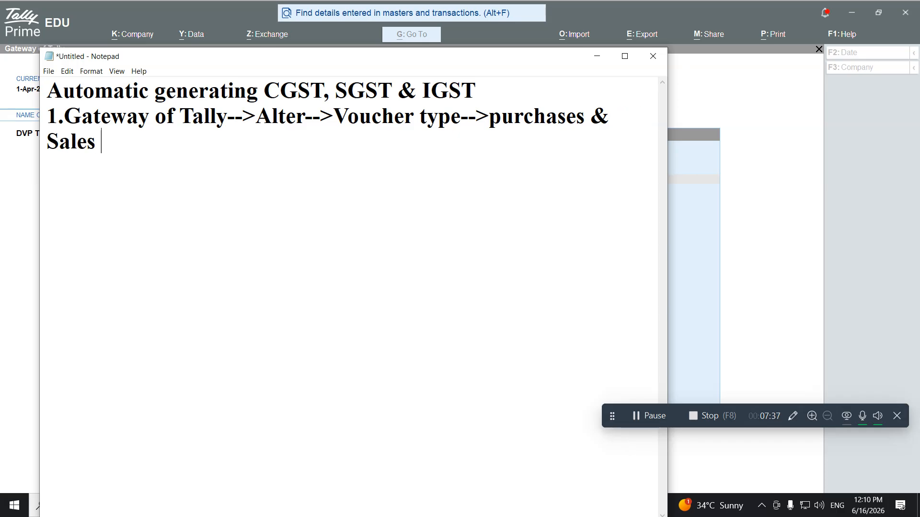
text(ouchers)
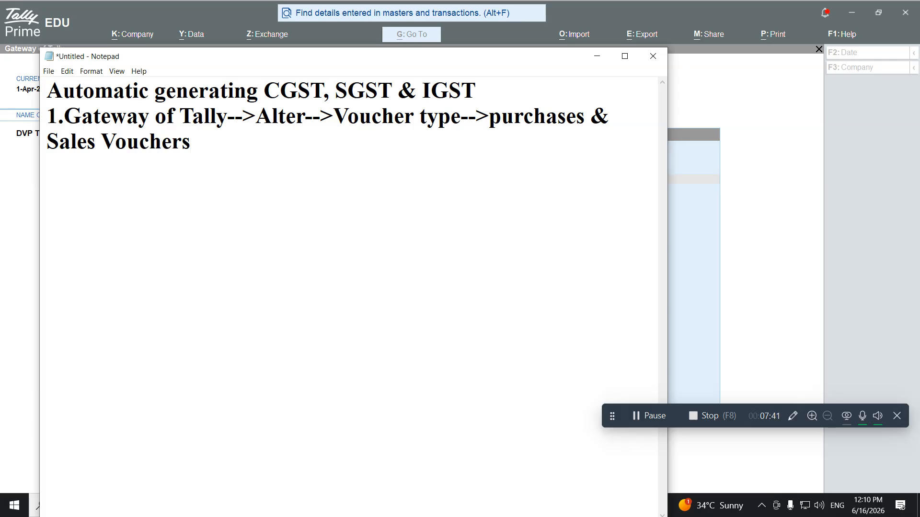
text(.)
From Gateway of Tally, open the Purchase voucher type via Alter > Voucher Type
click(18, 192)
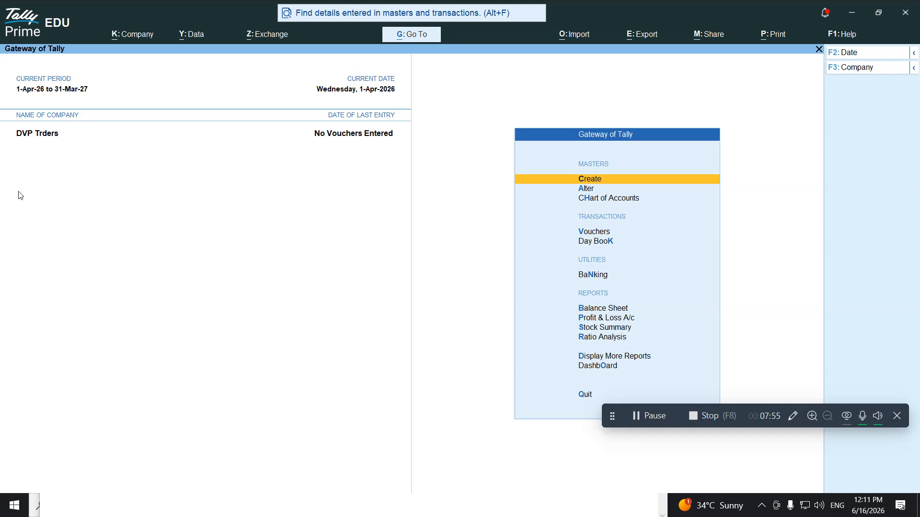
key(Down)
key(Return)
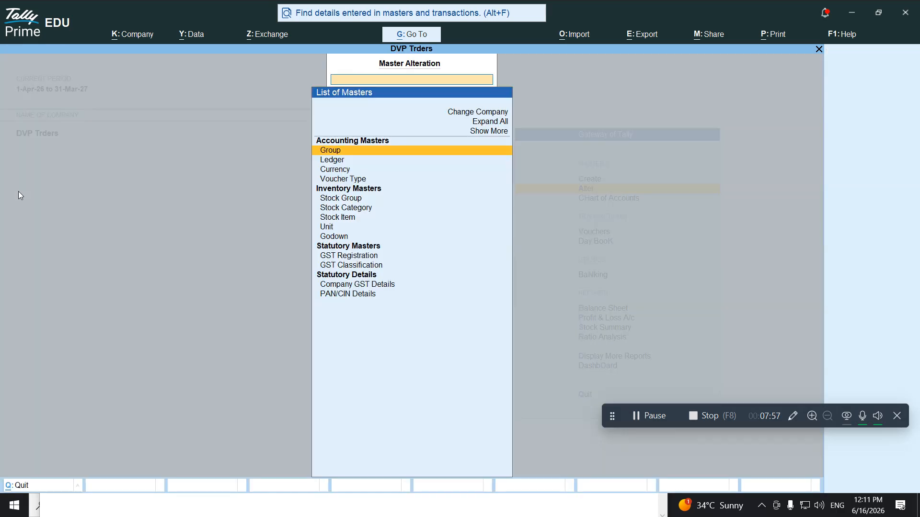
key(Down)
key(Down)
key(Down)
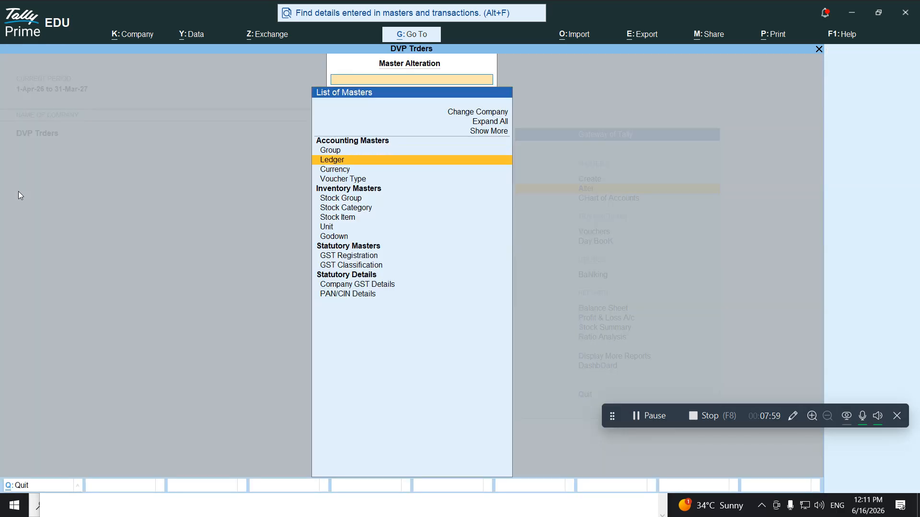
key(Return)
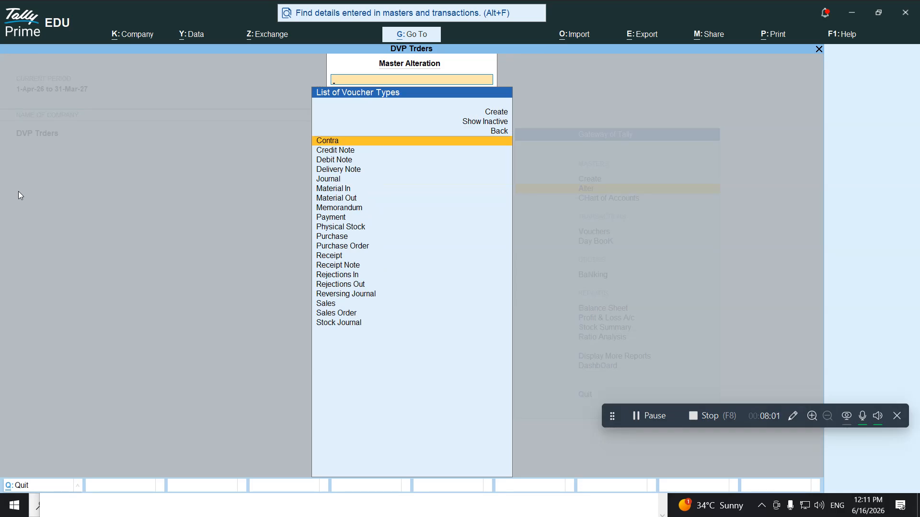
text(Purchase)
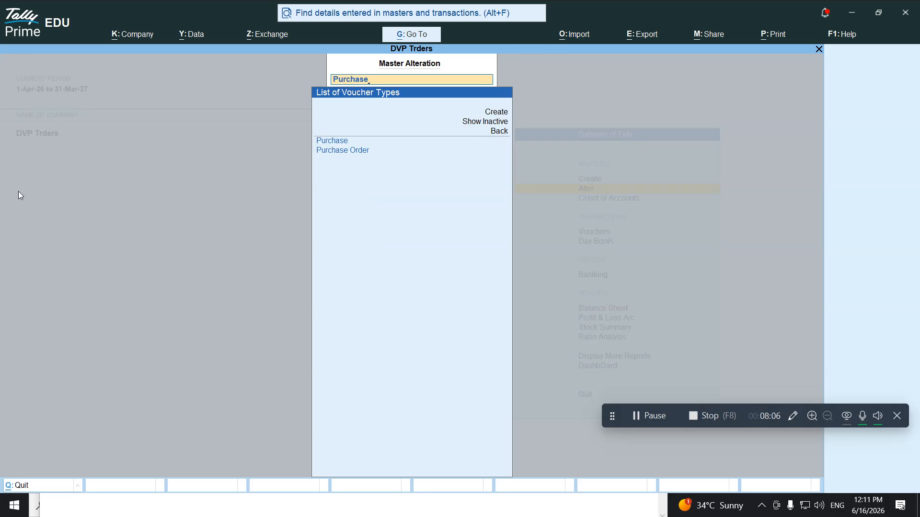
key(Down)
key(Up)
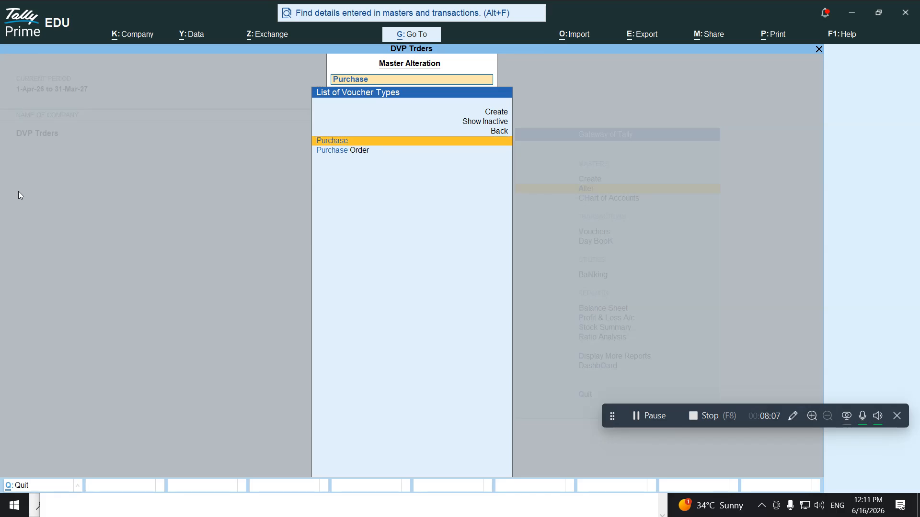
key(Return)
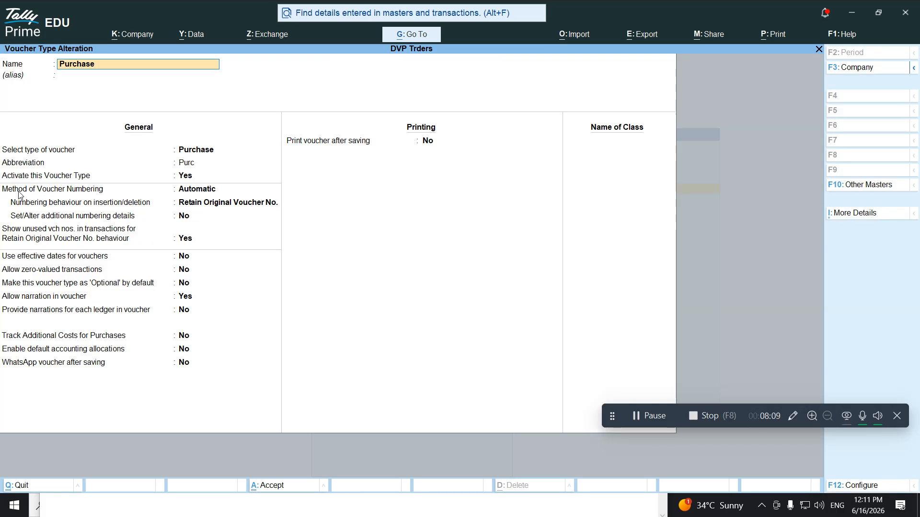
Skip the Purchase voucher settings unchanged and name a new class 'Local Purchases'
key(Return)
key(Return)
key(Return)
key(Return)
key(Return)
key(Return)
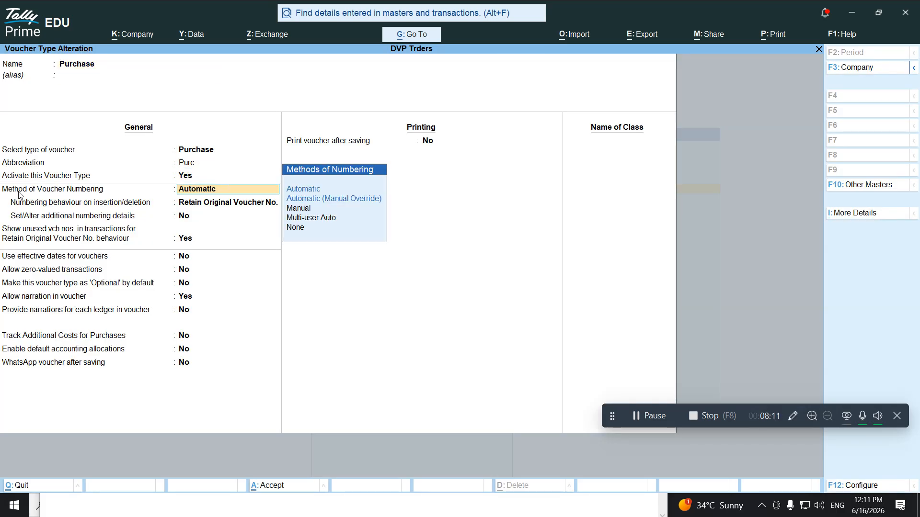
key(Return)
key(Return)
key(Return)
key(Return)
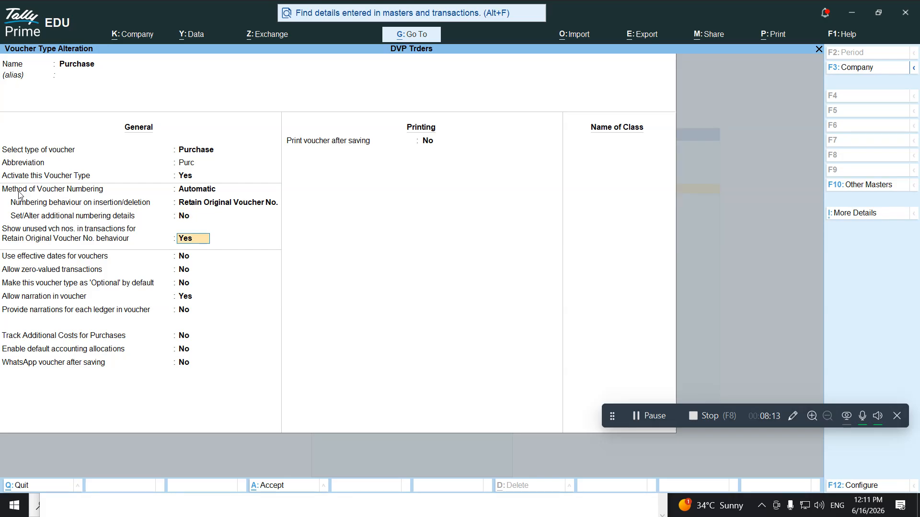
key(Return)
key(Return)
key(Return)
key(Return)
key(Return)
key(Return)
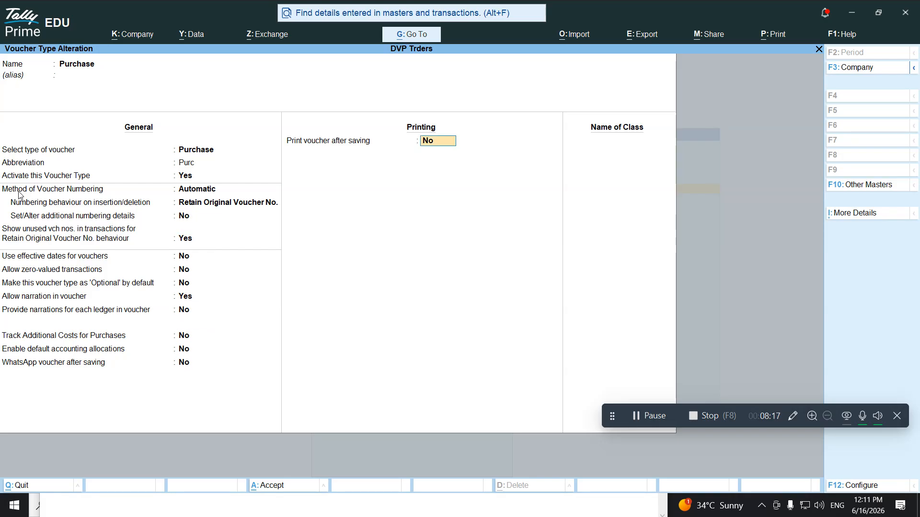
key(Return)
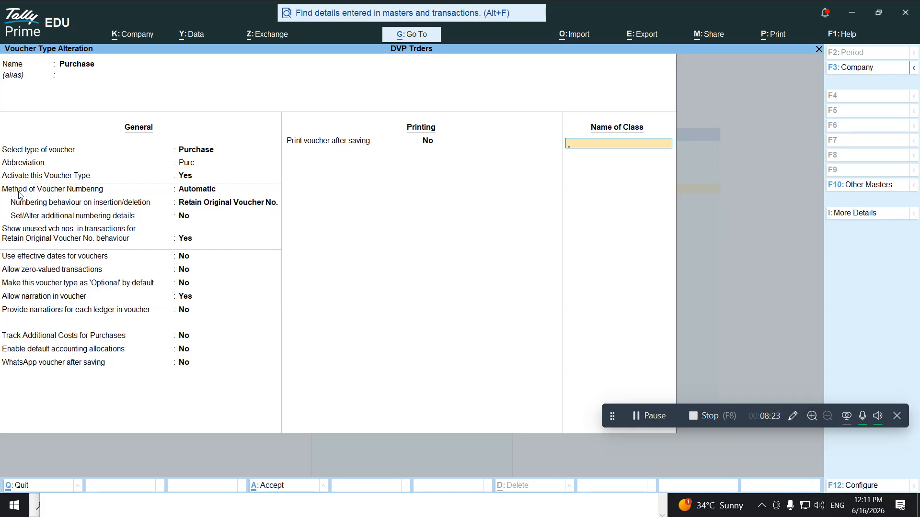
text(Local Purchases)
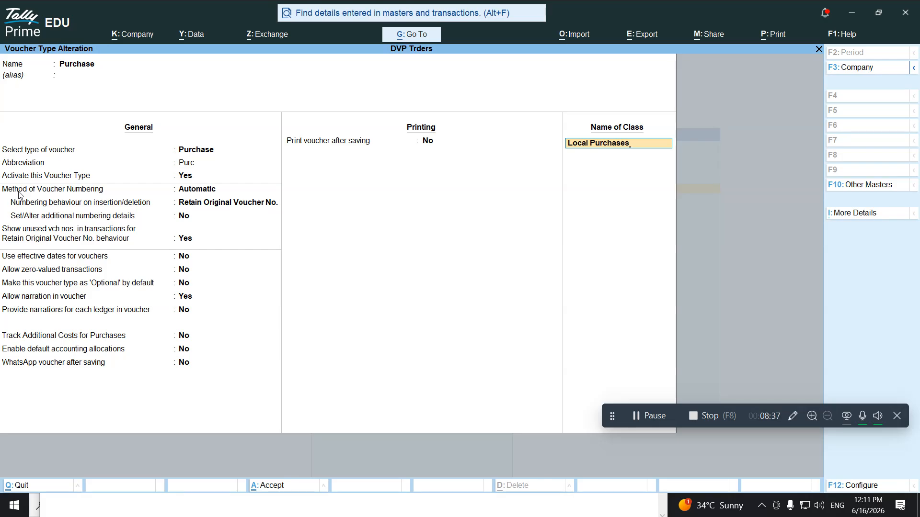
Leave both group lists empty and create a Purchases ledger under Purchase Accounts as the Local Purchases allocation
key(Return)
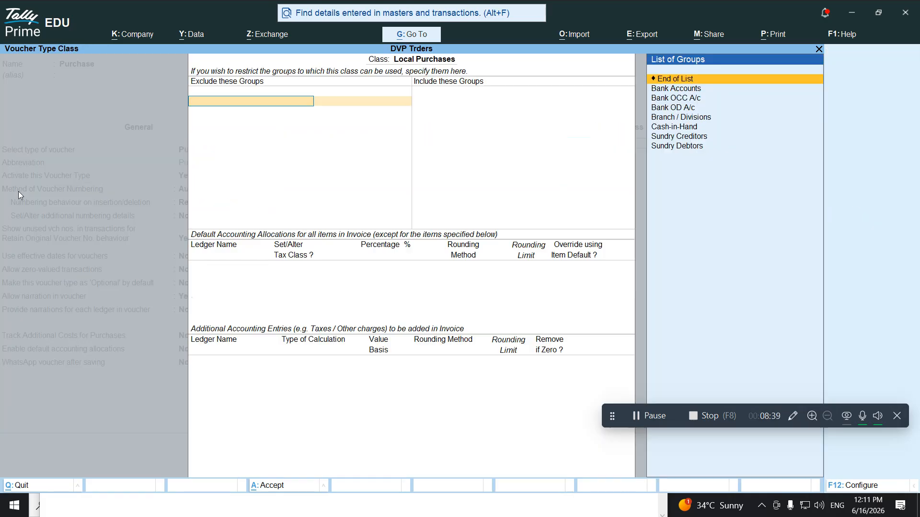
key(Return)
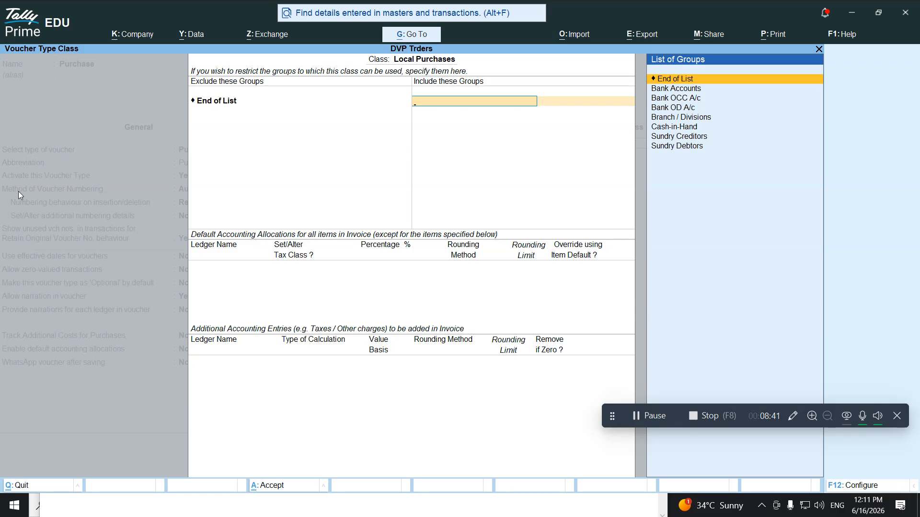
key(Return)
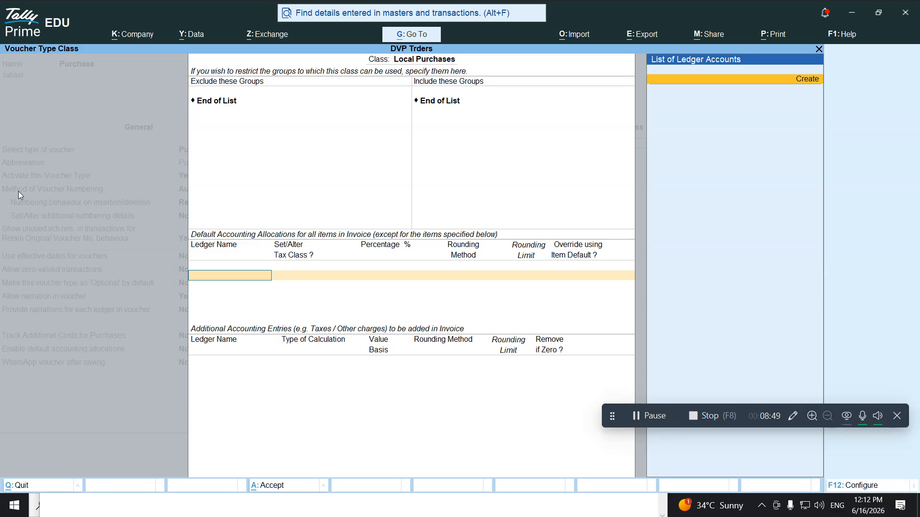
key(Return)
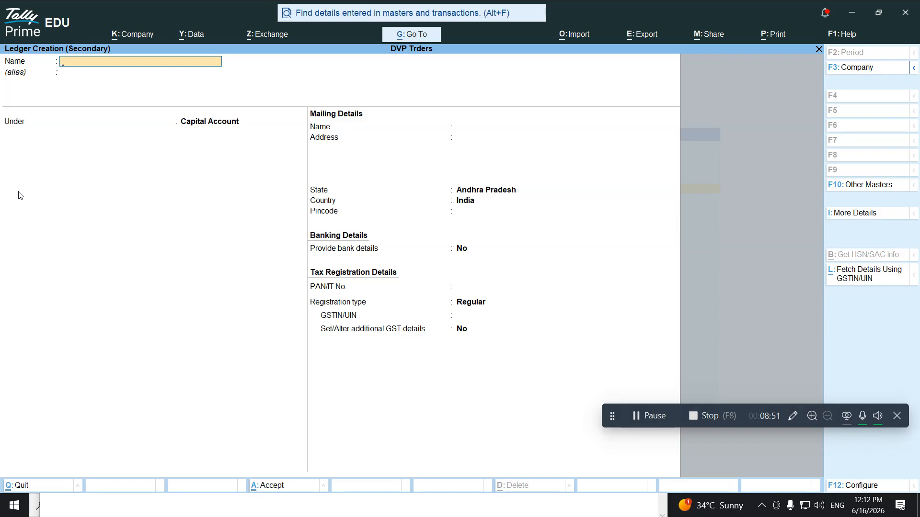
text(Purchases)
key(Return)
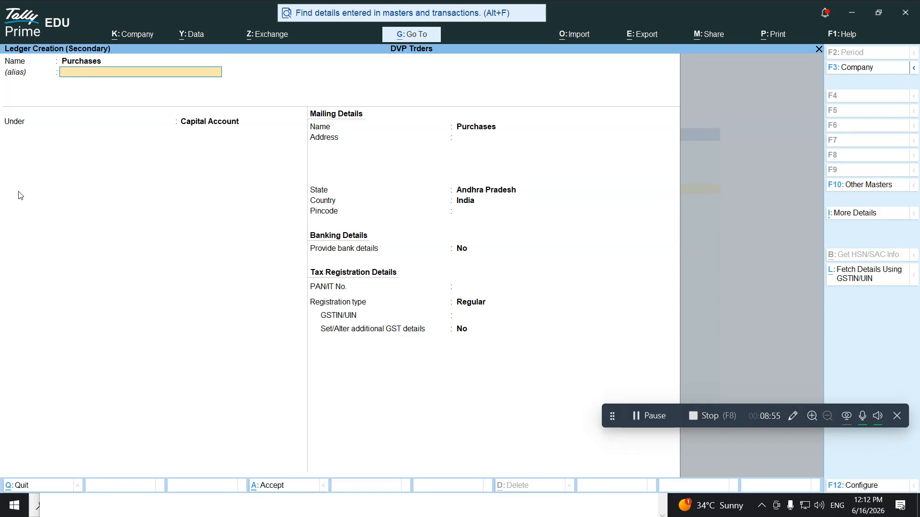
text(Pu)
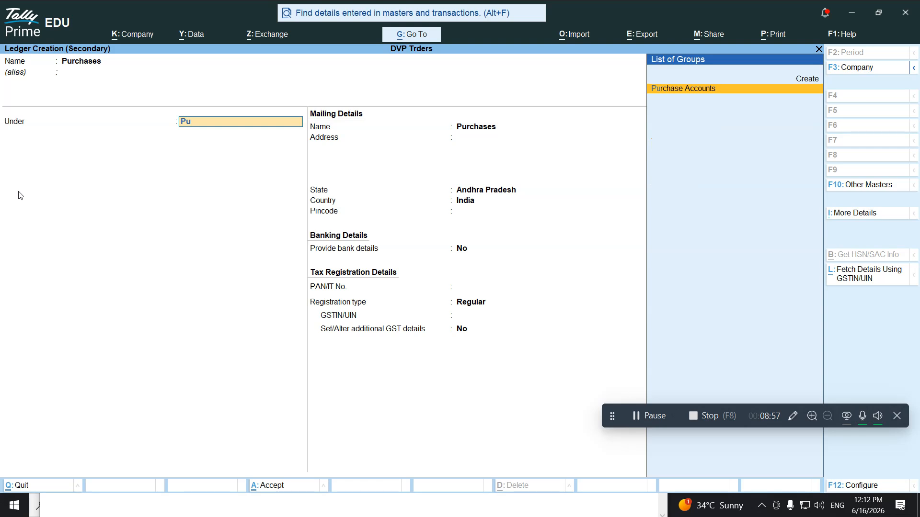
text(r)
key(Return)
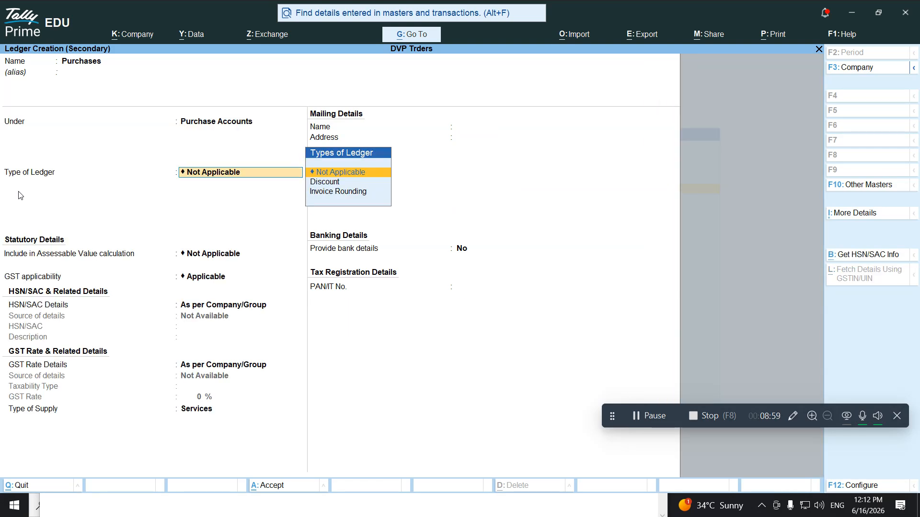
key(Return)
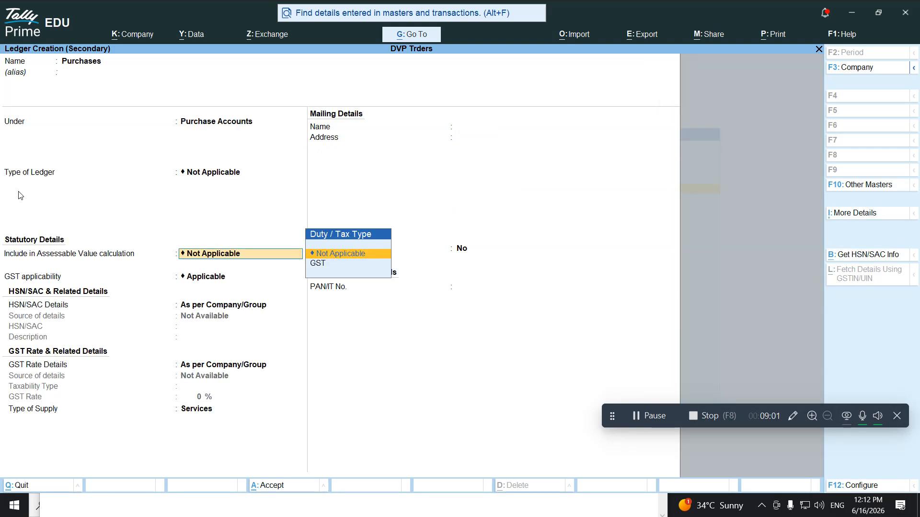
key(Return)
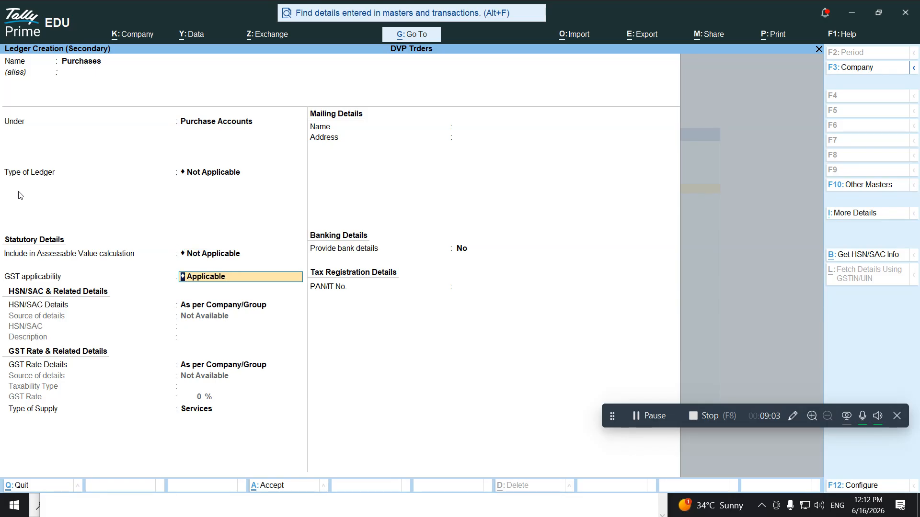
key(ctrl+a)
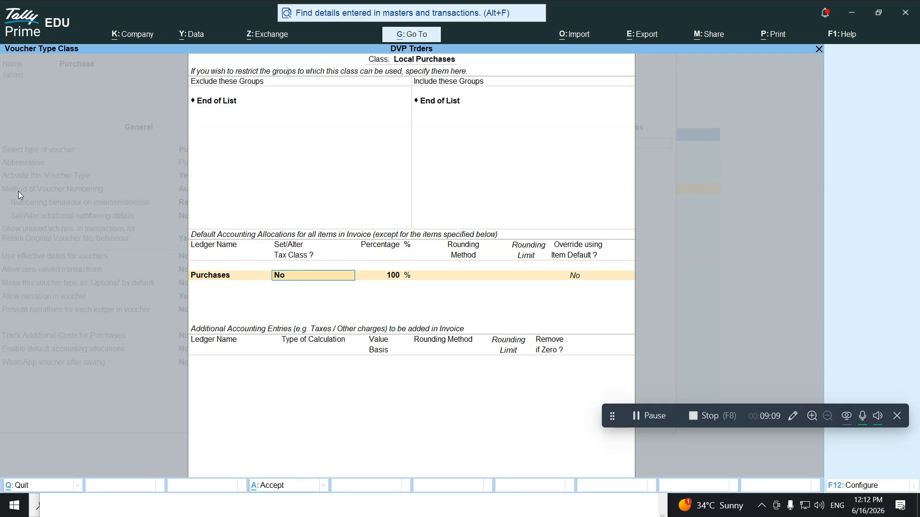
Classify the Purchases allocation as Local Purchase - Taxable, leaving the item default override at No
text(y)
key(Return)
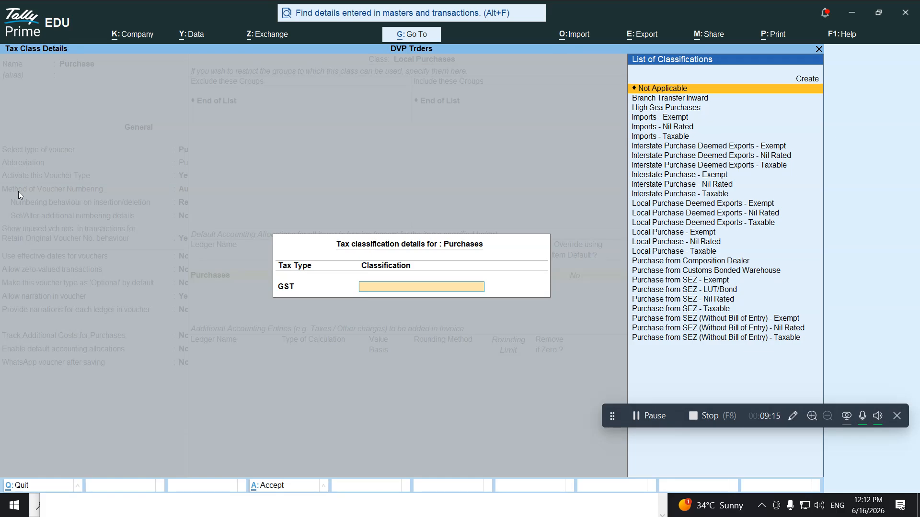
key(super+plus)
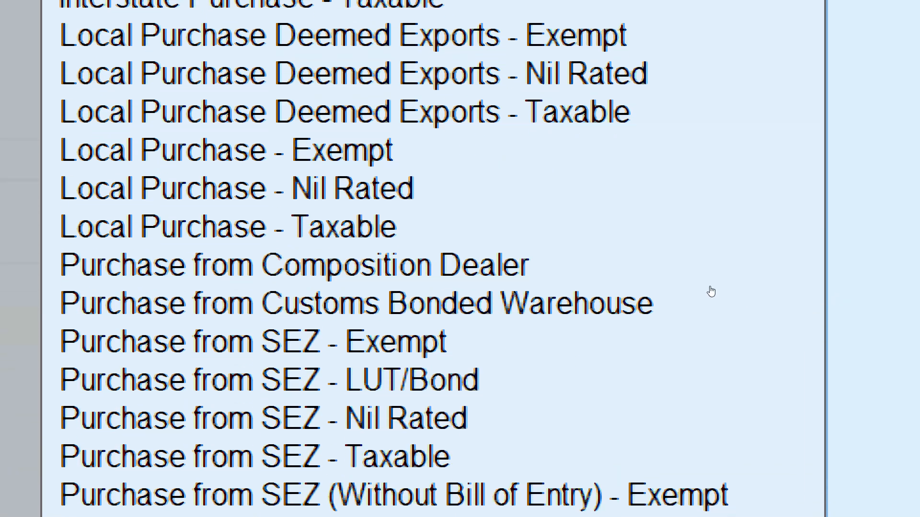
click(679, 254)
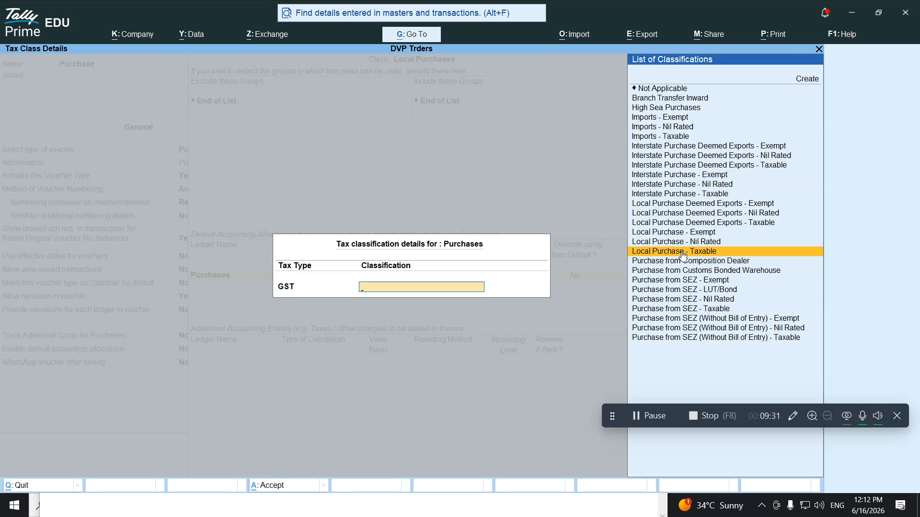
click(683, 253)
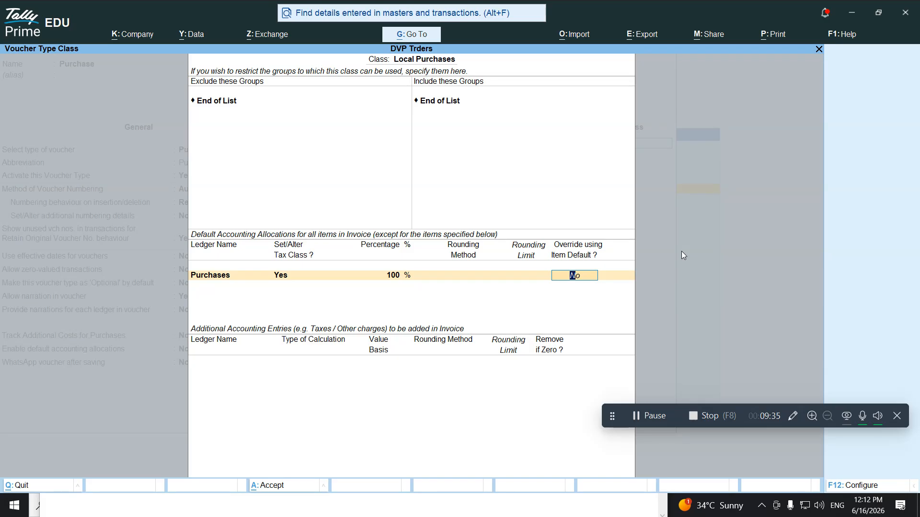
key(Return)
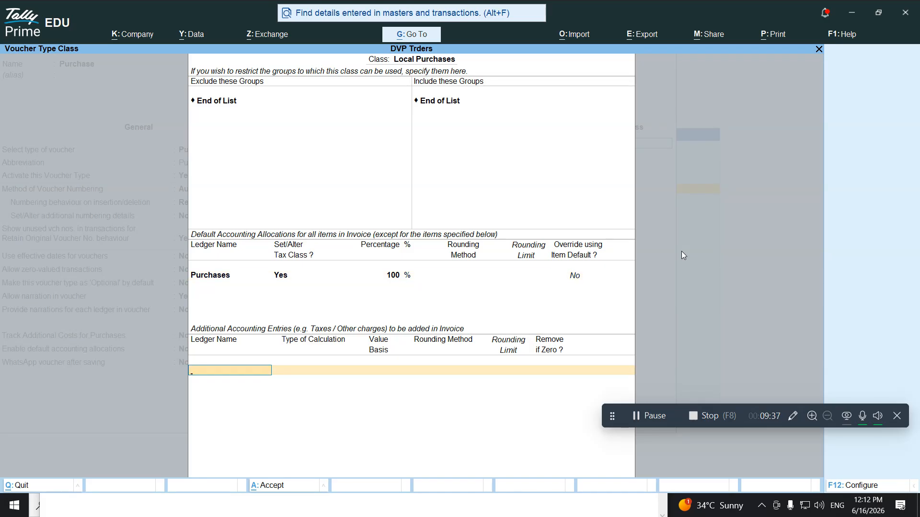
Create a CGST ledger under Duties & Taxes with duty type GST and tax type CGST, removed if zero
key(alt+c)
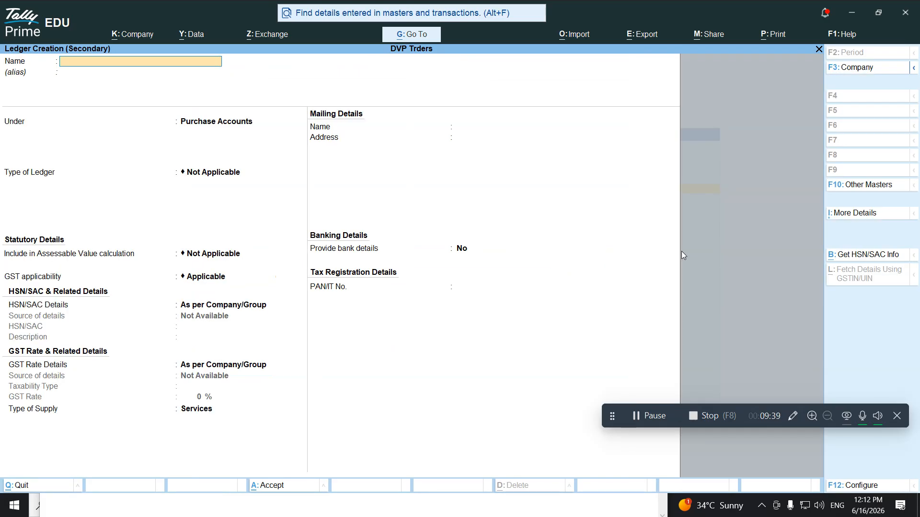
text(CGST)
key(Return)
text(Du)
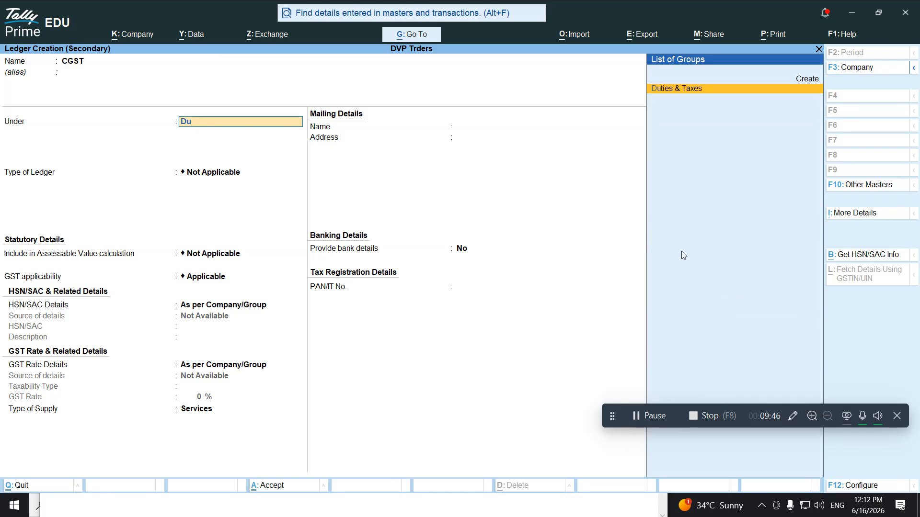
key(Return)
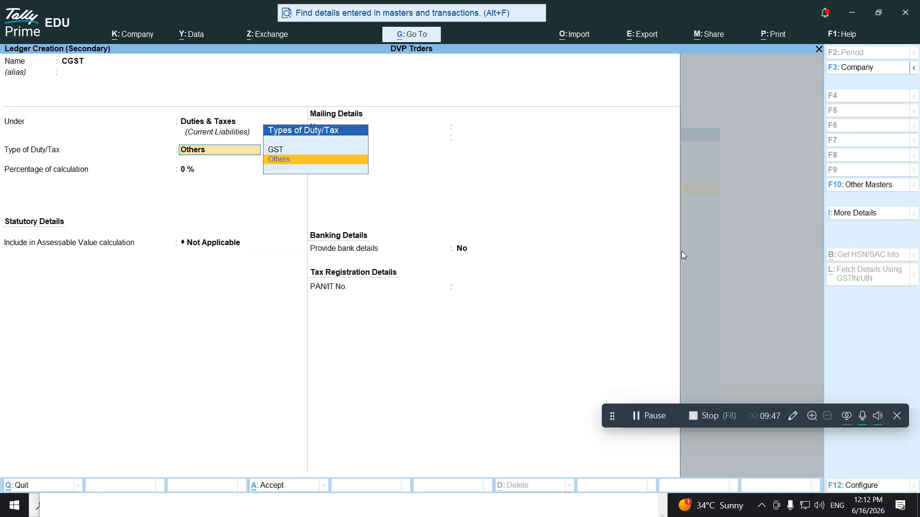
key(Up)
key(Return)
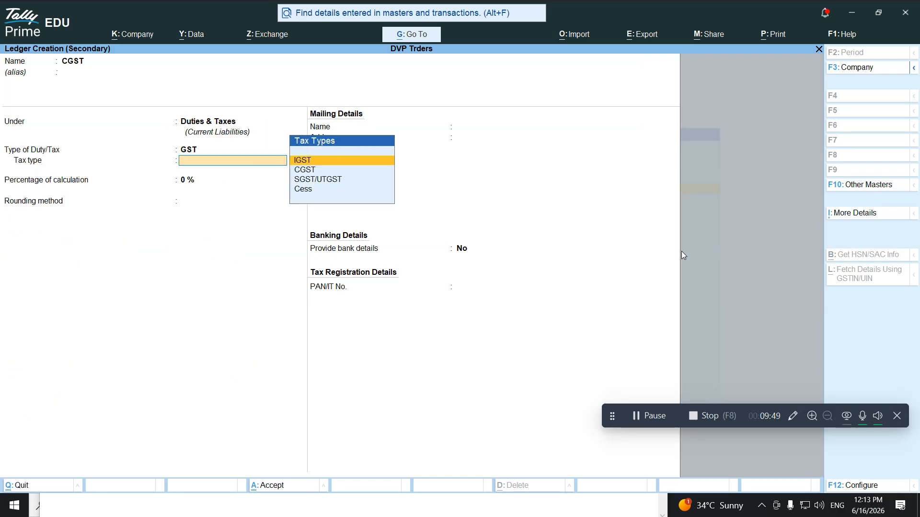
key(Down)
key(Return)
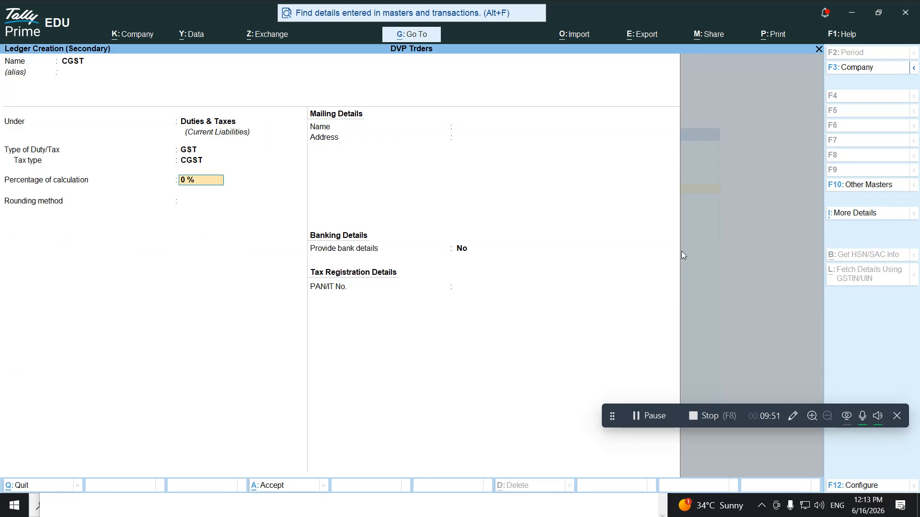
key(ctrl+a)
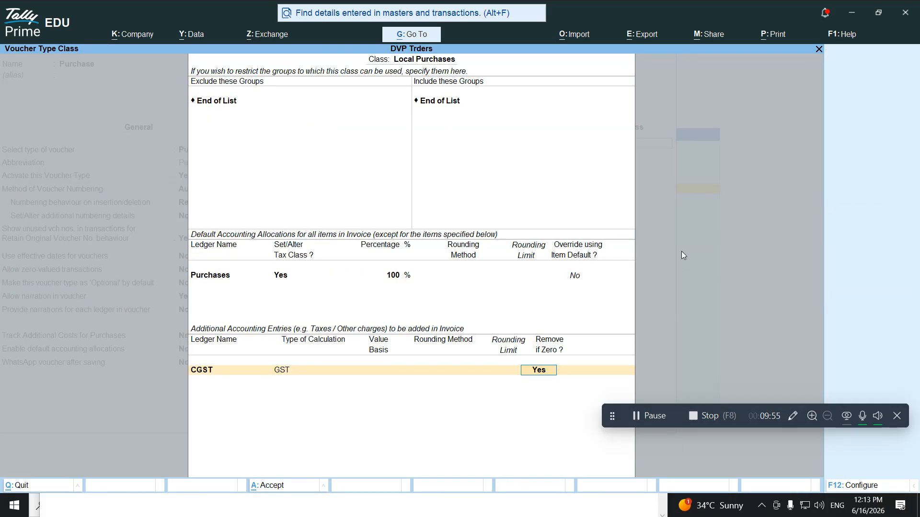
key(Return)
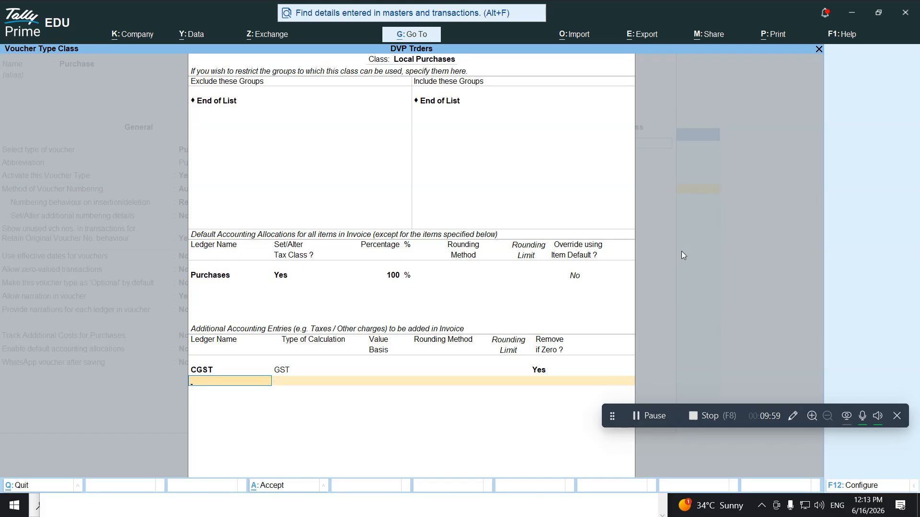
Create an SGST ledger under Duties & Taxes with duty type GST and tax type SGST/UTGST, removed if zero
key(alt+c)
text(S)
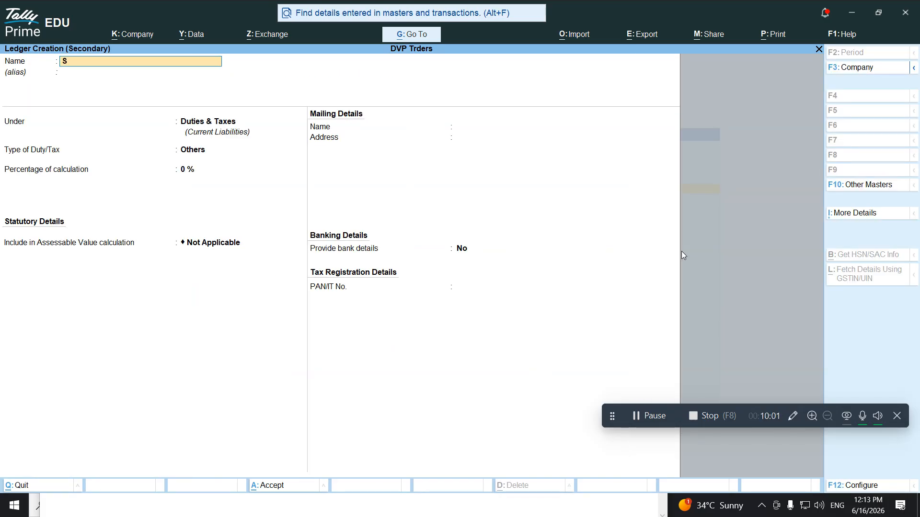
text(GST)
key(Return)
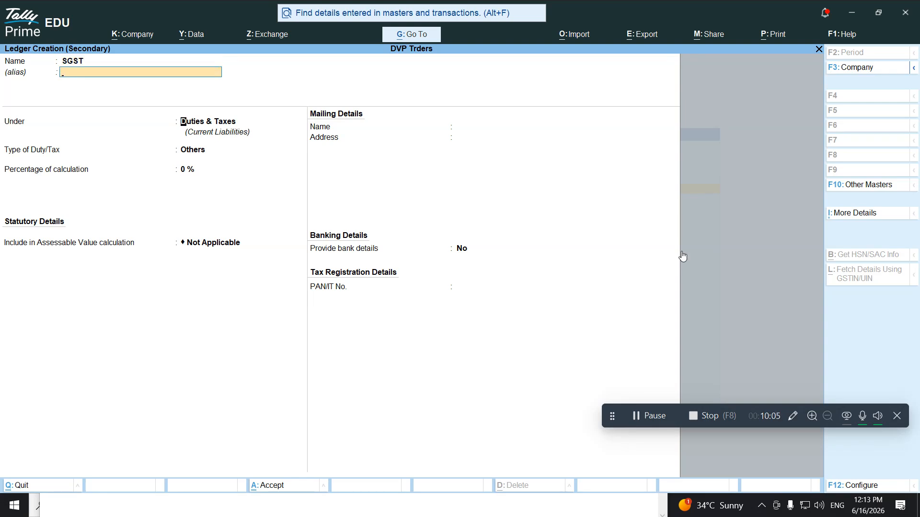
key(Return)
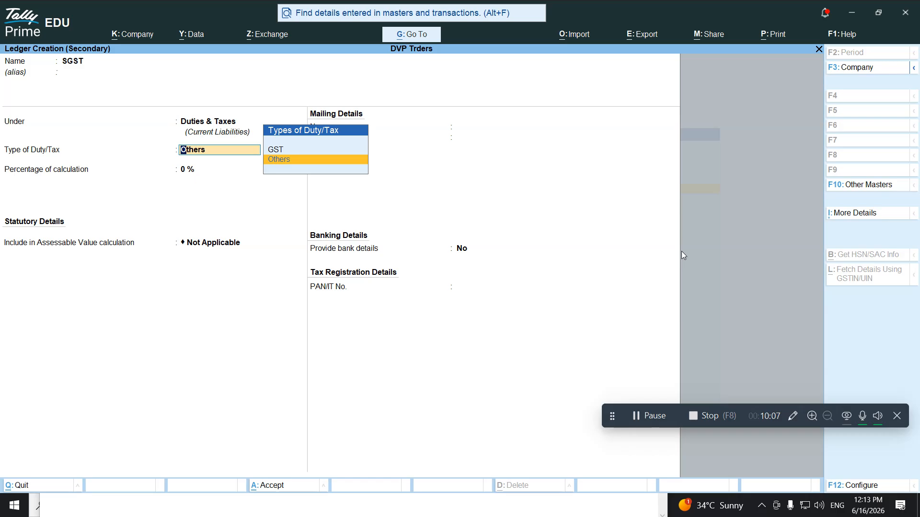
key(Up)
key(Return)
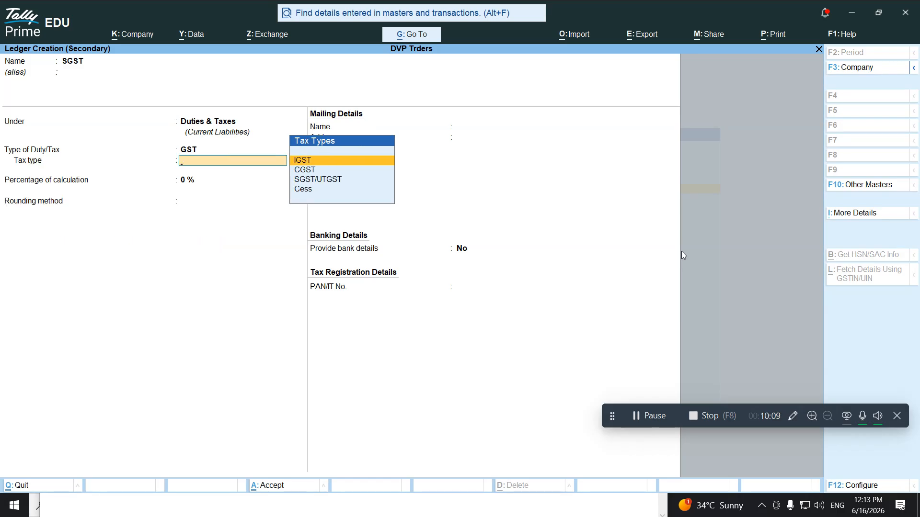
key(Down)
key(Down)
key(Return)
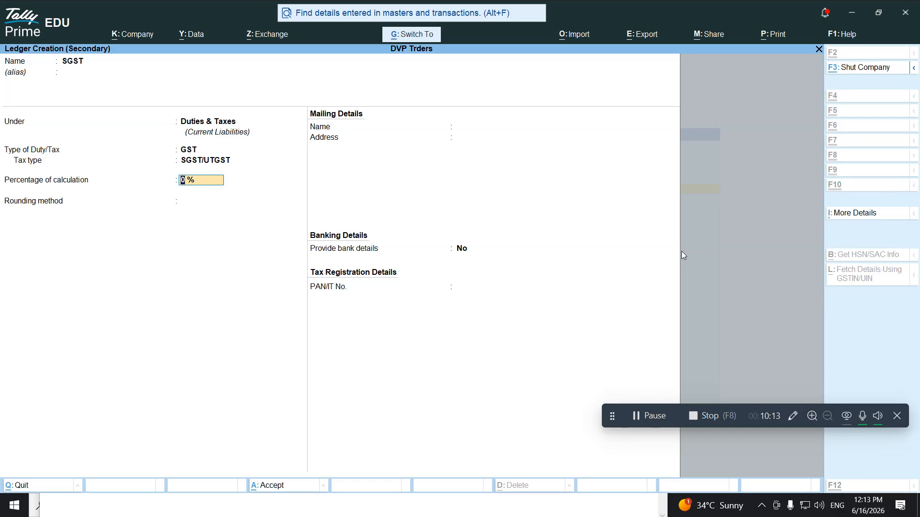
key(ctrl+a)
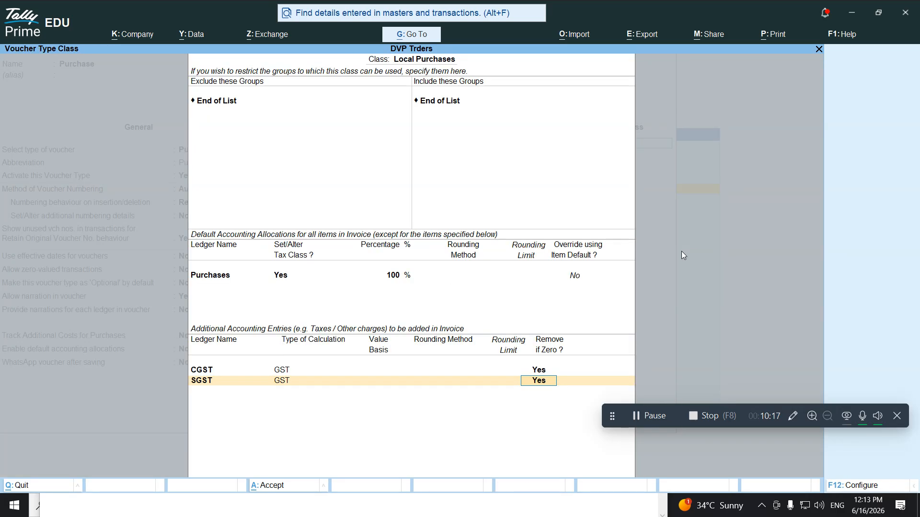
key(Return)
key(Return)
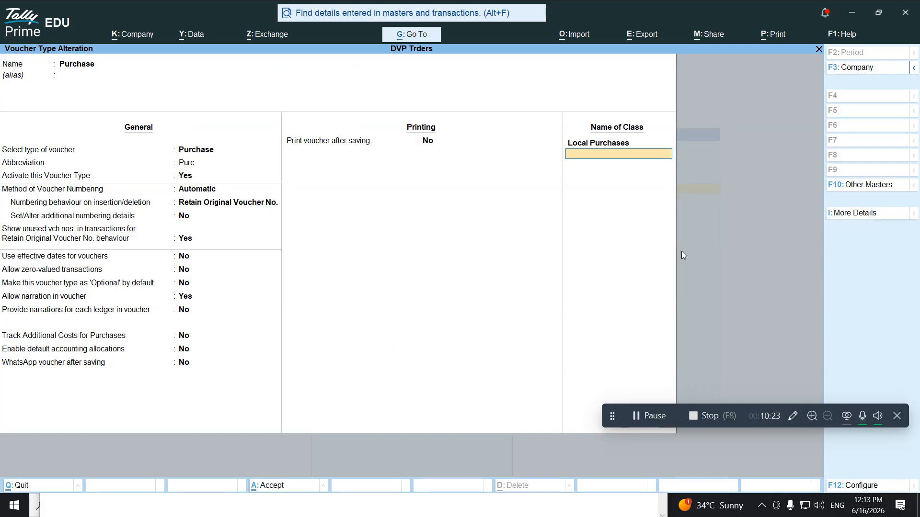
Add a class named Interstate Purchases below Local Purchases and open its class settings
text(Interastate Purchases)
key(Return)
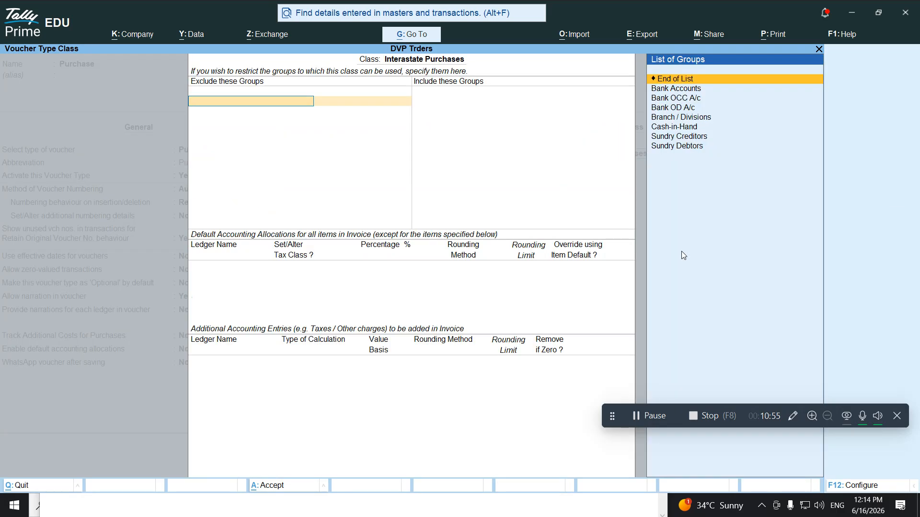
Allocate the Interstate Purchases class 100% to the Purchases ledger, classified as Interstate Purchase - Taxable
key(Return)
key(Return)
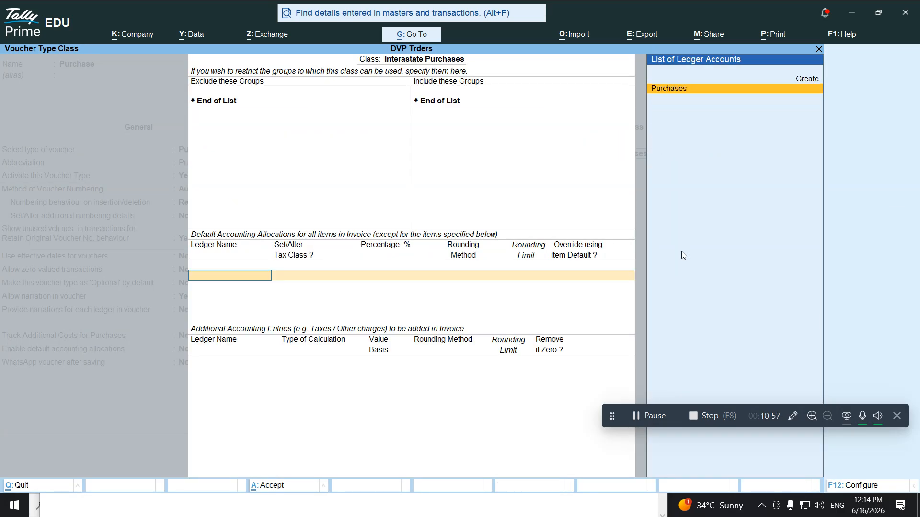
key(Return)
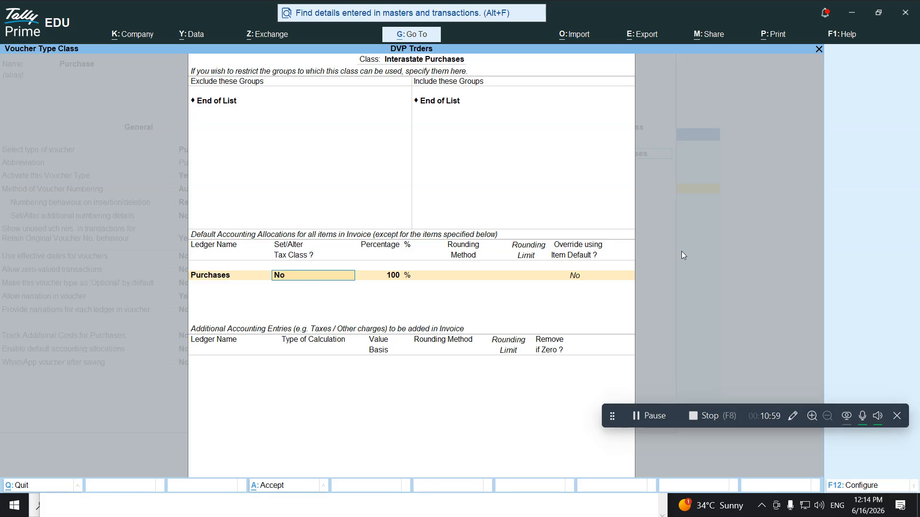
text(y)
key(Return)
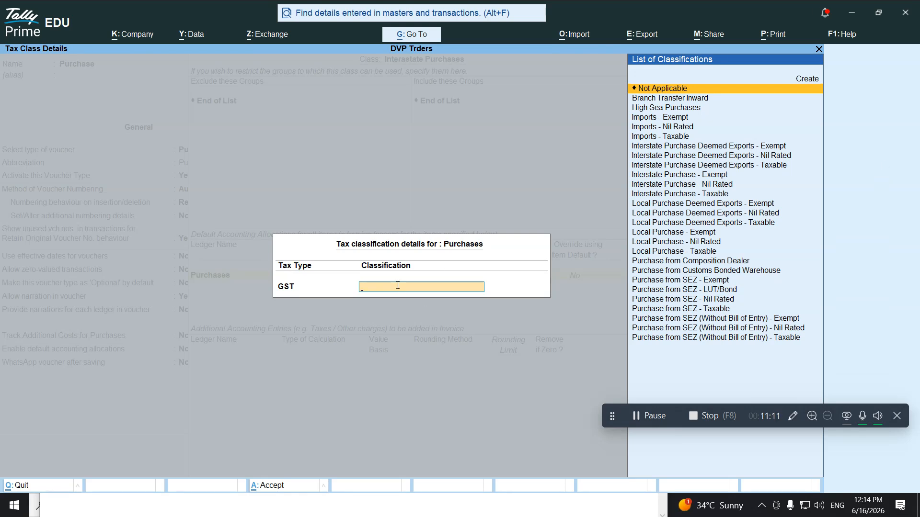
key(super+plus)
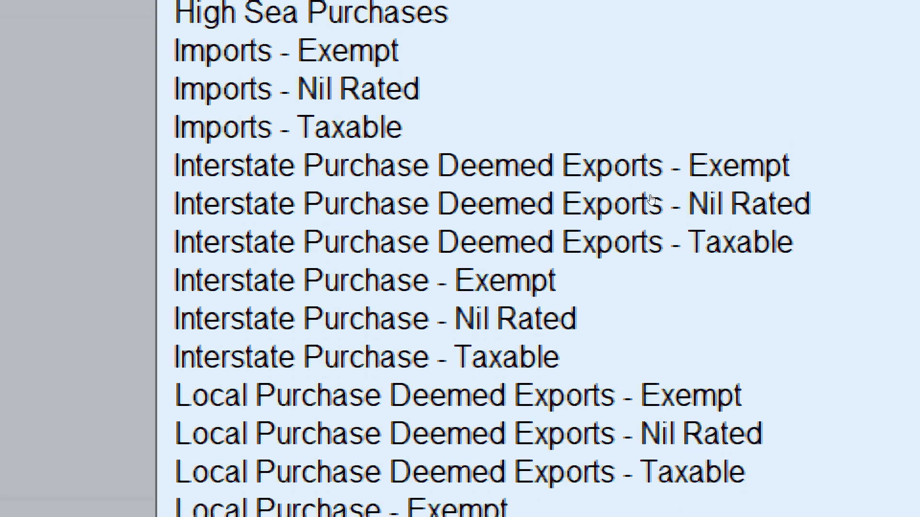
click(650, 193)
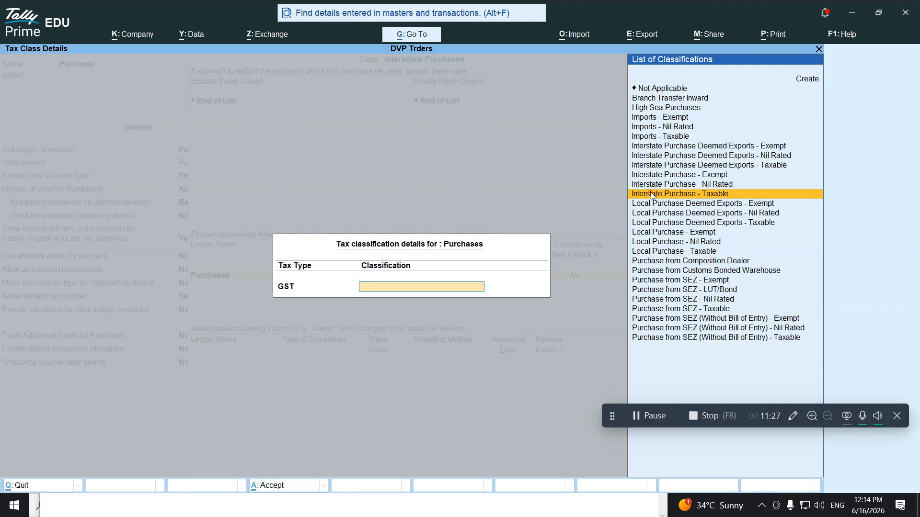
click(651, 195)
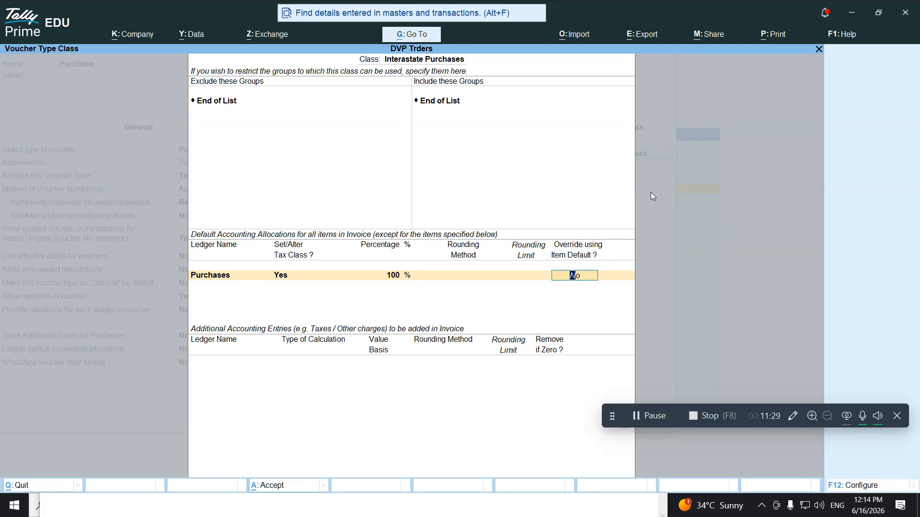
key(Return)
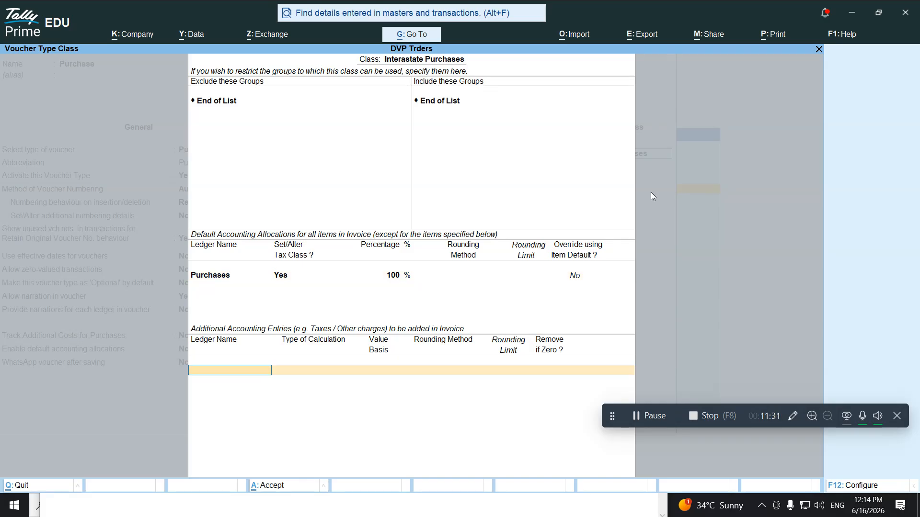
Create an IGST ledger under Duties & Taxes (GST, tax type IGST) as the class's tax entry and finish the class
key(alt+c)
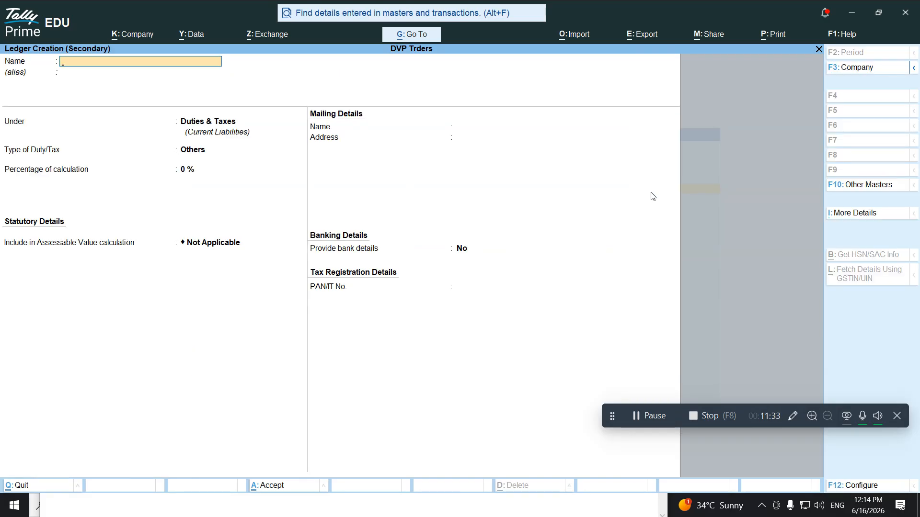
text(IGS)
key(Return)
key(Return)
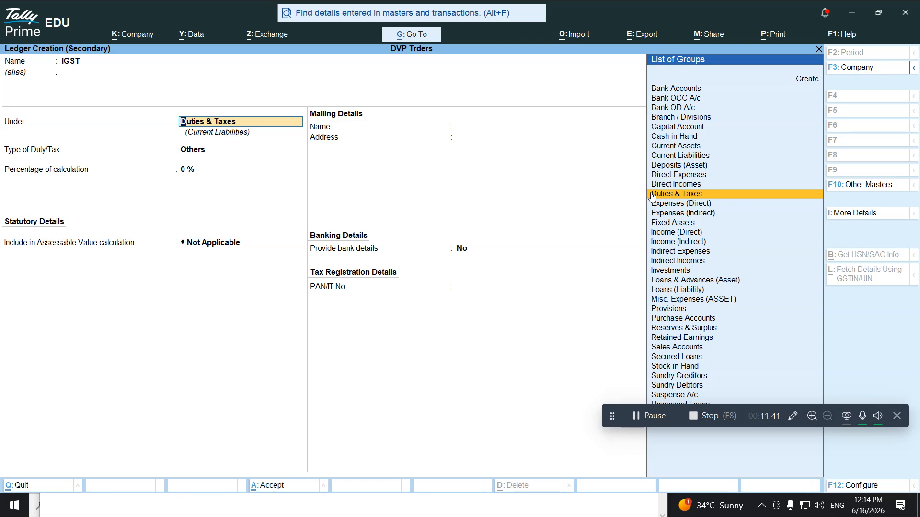
click(652, 194)
key(Up)
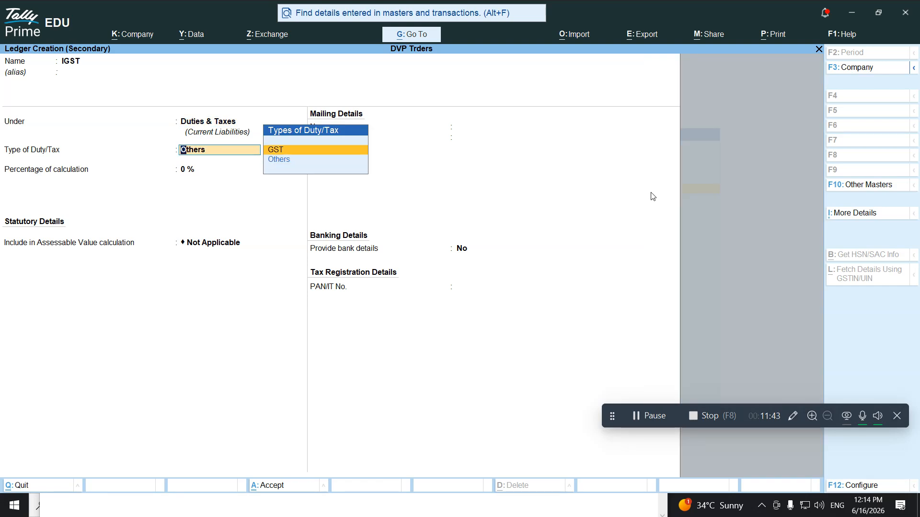
key(Return)
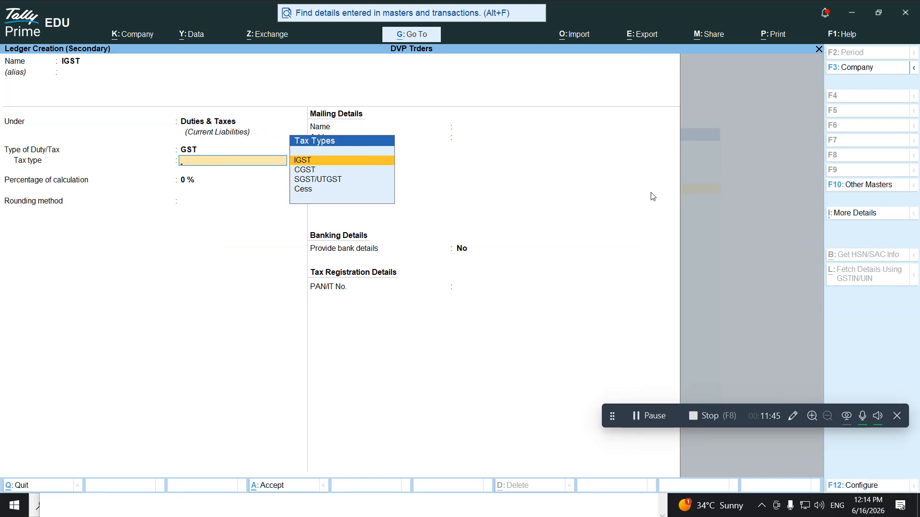
key(Down)
key(Up)
key(Return)
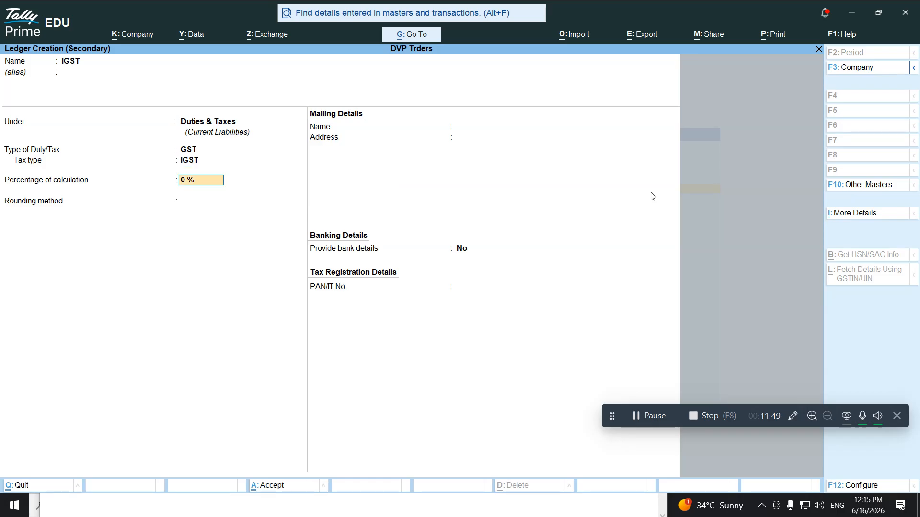
key(ctrl+a)
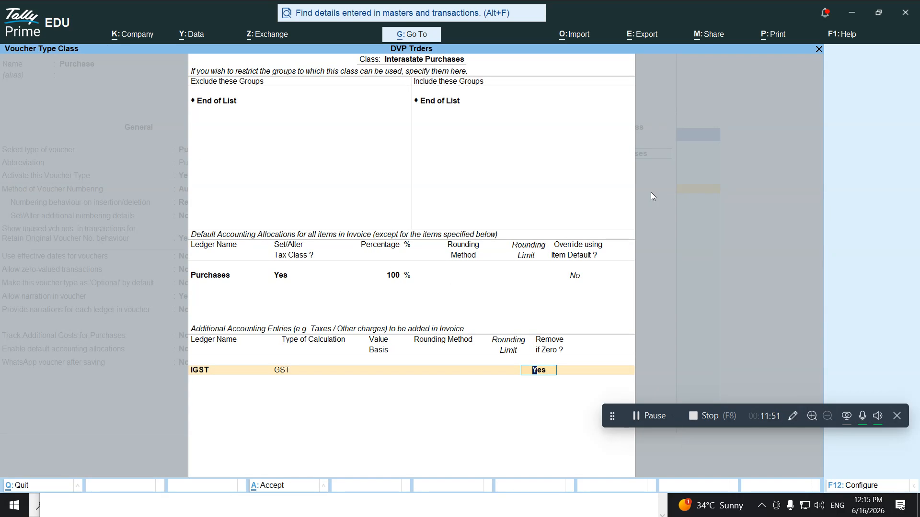
key(Return)
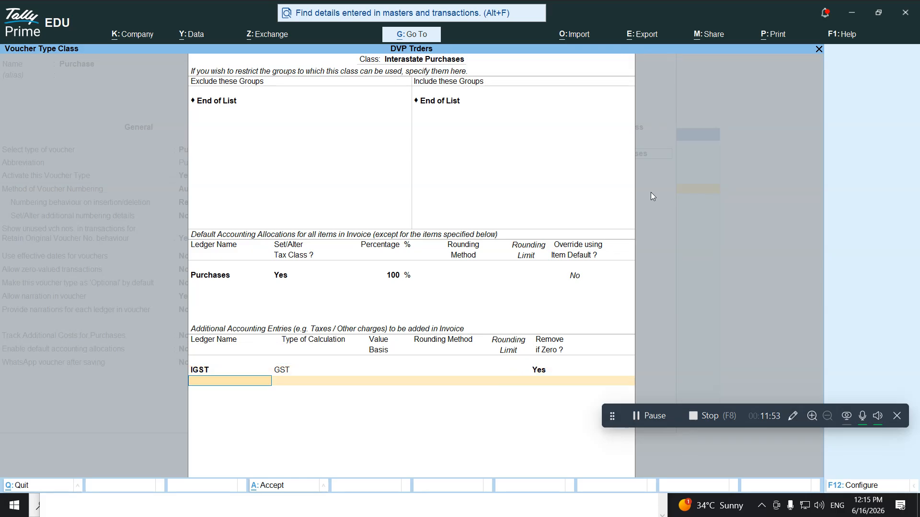
key(Return)
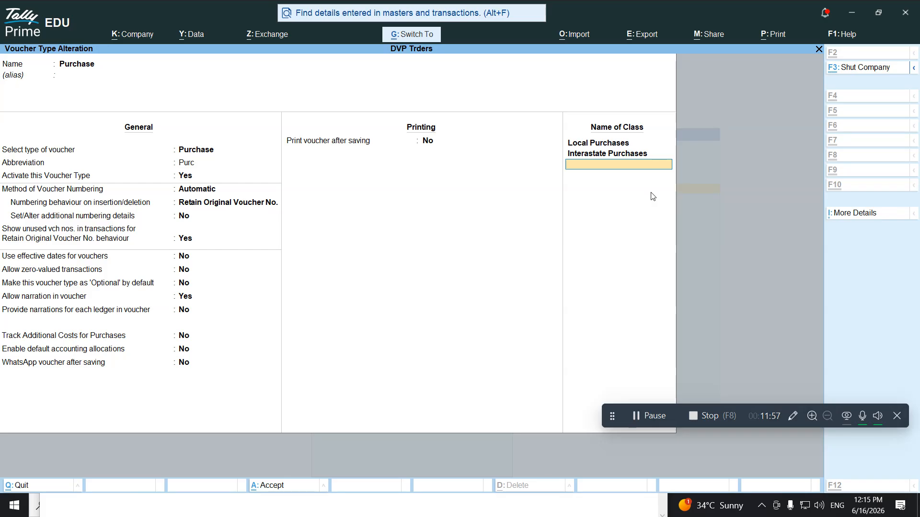
Save the Purchase voucher type and open the Sales voucher type for alteration
key(Return)
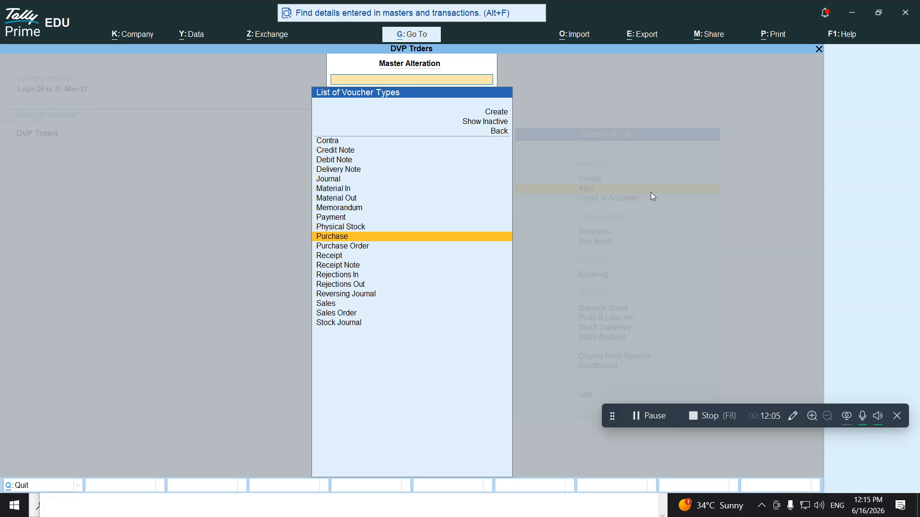
key(Down)
key(Down)
key(Down)
key(Down)
key(Down)
key(Down)
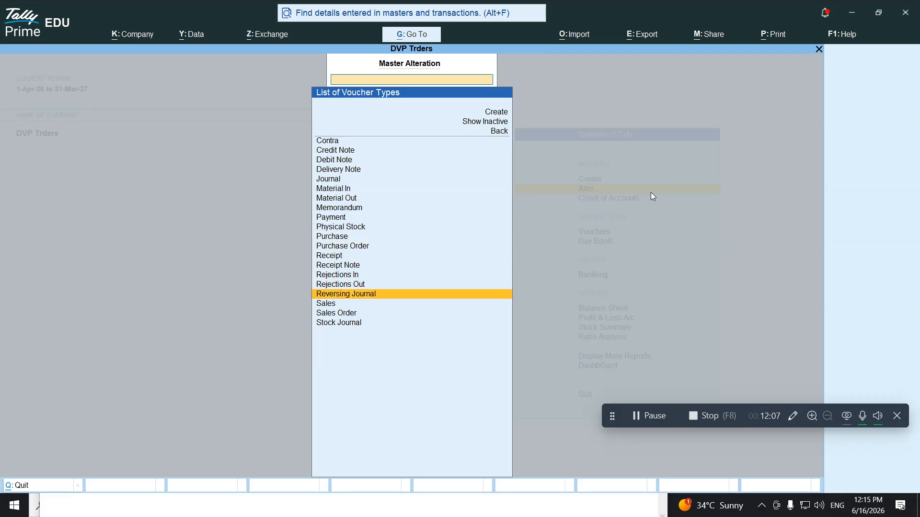
key(Down)
key(Return)
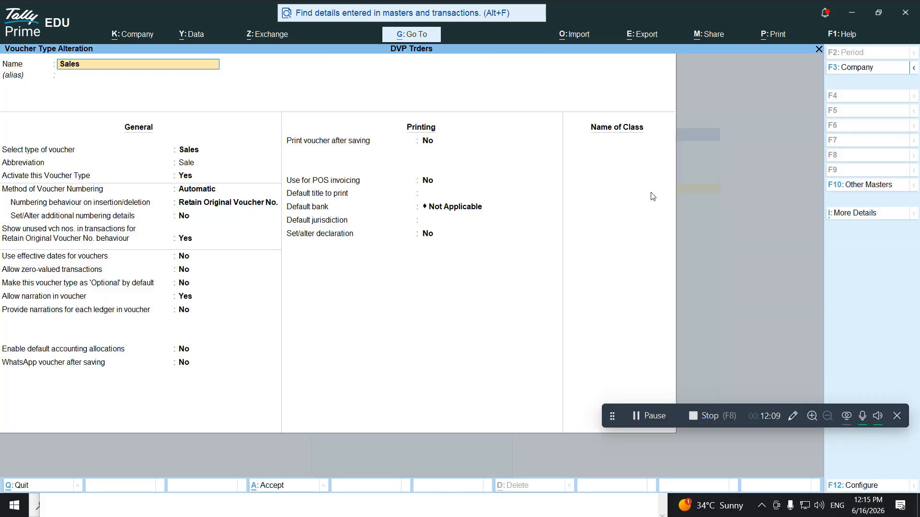
key(Return)
key(Return)
key(Return)
key(Return)
key(Return)
key(Return)
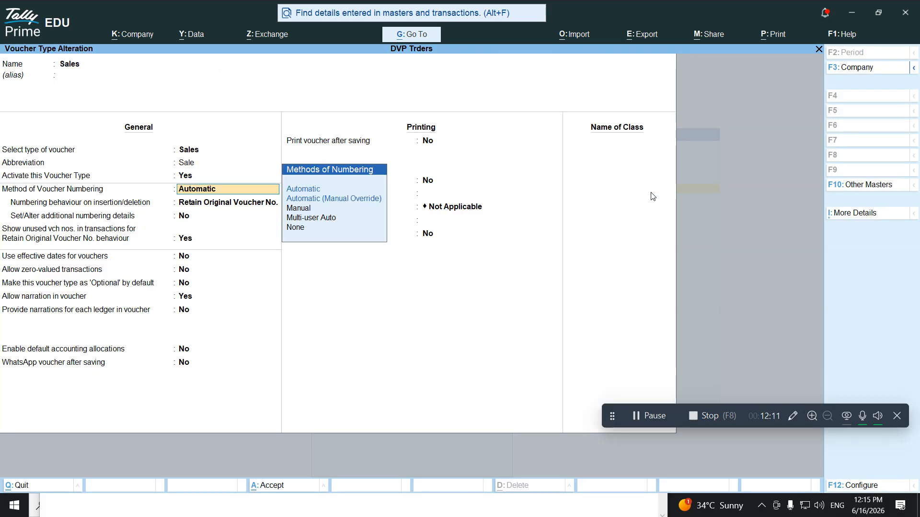
key(Return)
key(Return)
key(Return)
key(Return)
key(Return)
key(Return)
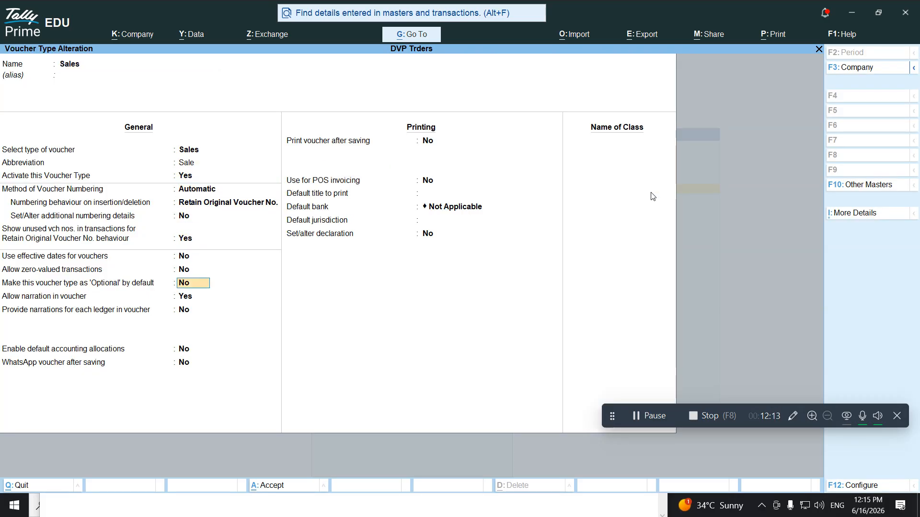
key(Return)
key(Return)
key(Return)
key(Return)
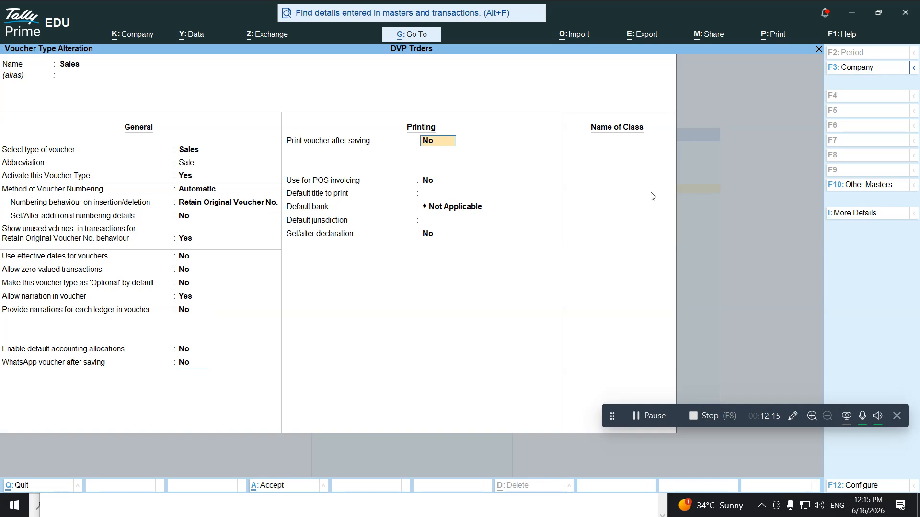
key(Return)
key(Return)
key(Return)
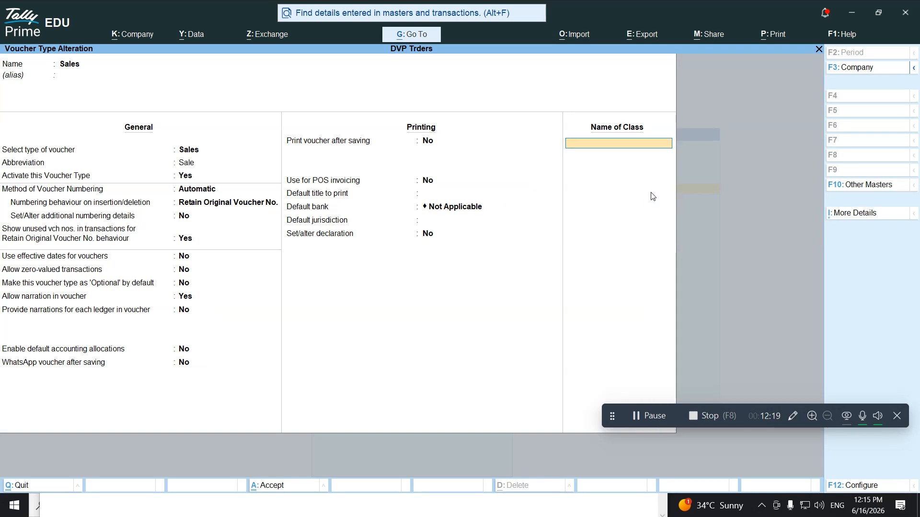
Add a Local Sales class and create a Sales ledger under Sales Accounts as its allocation
text(Local Sales)
key(Return)
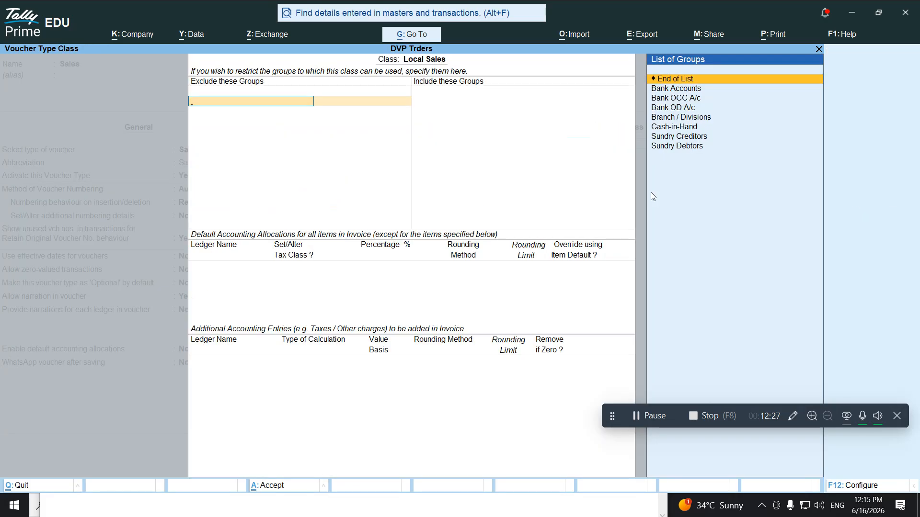
key(Return)
key(Return)
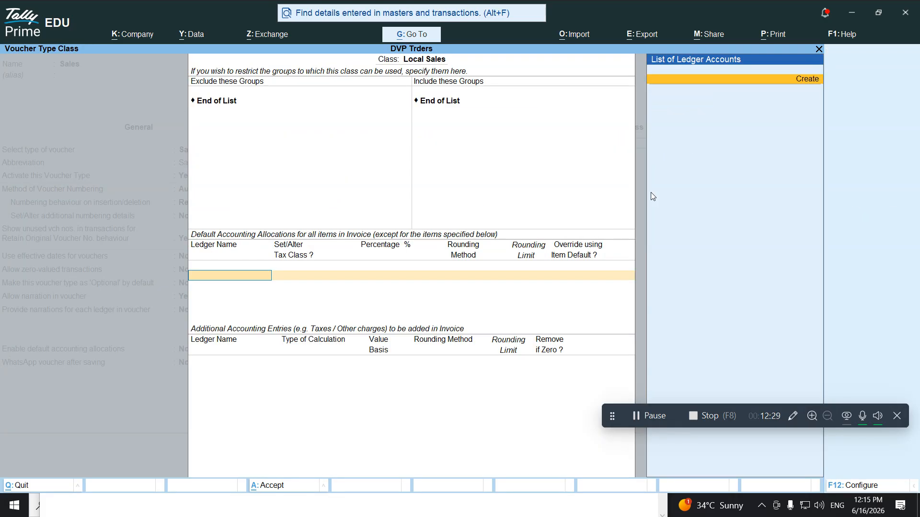
key(alt+c)
text(Sales)
key(Return)
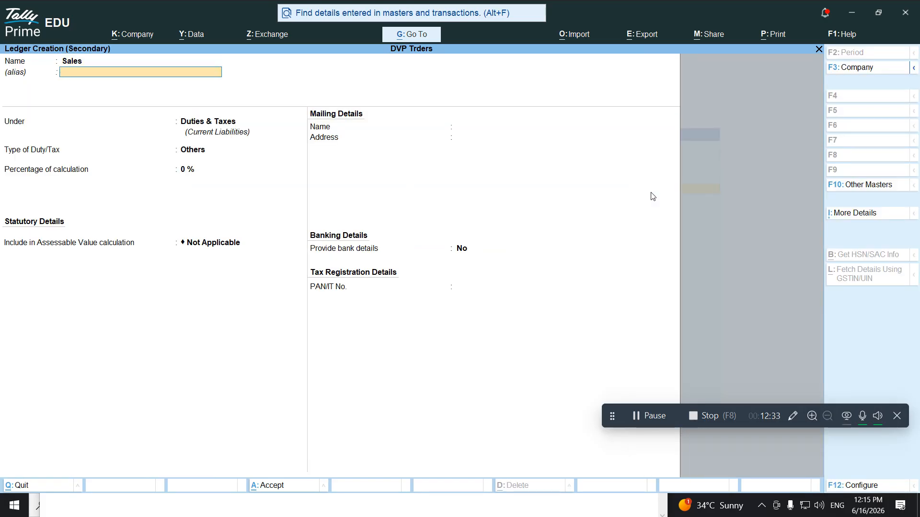
text(Sal)
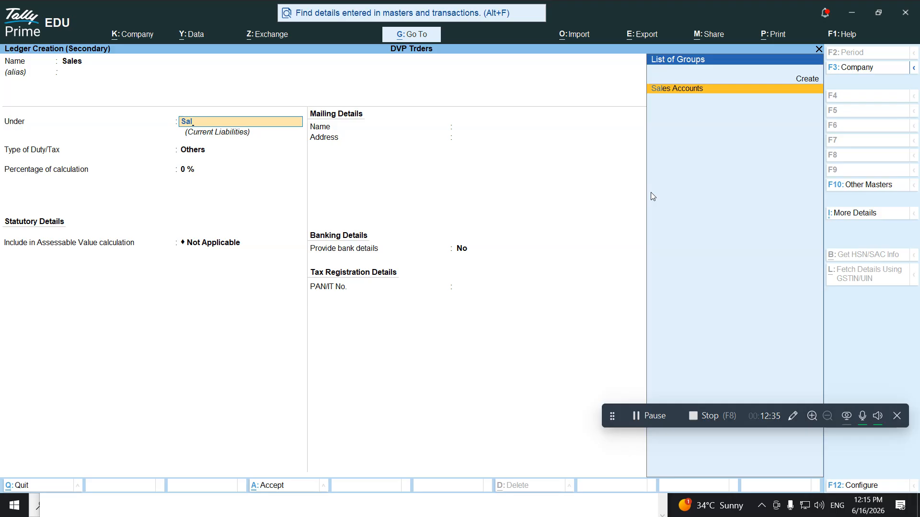
key(Return)
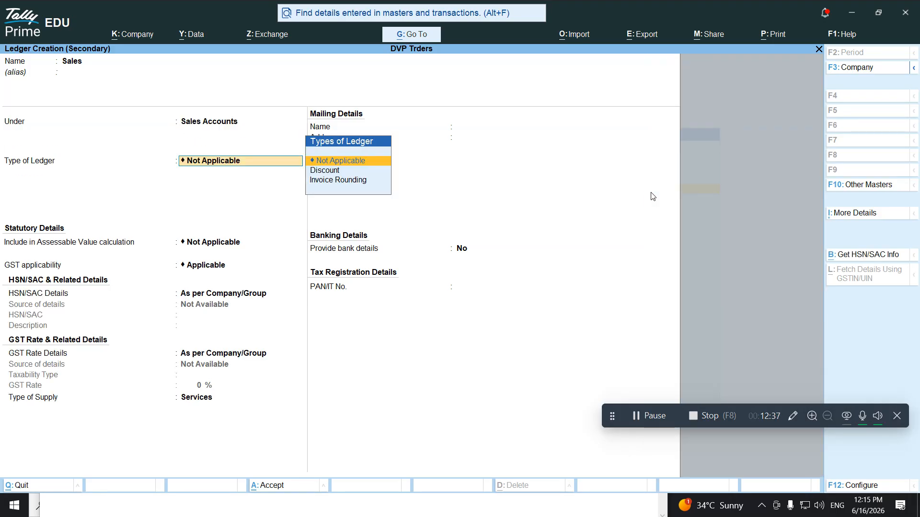
key(Return)
key(Return)
key(ctrl)
key(ctrl+a)
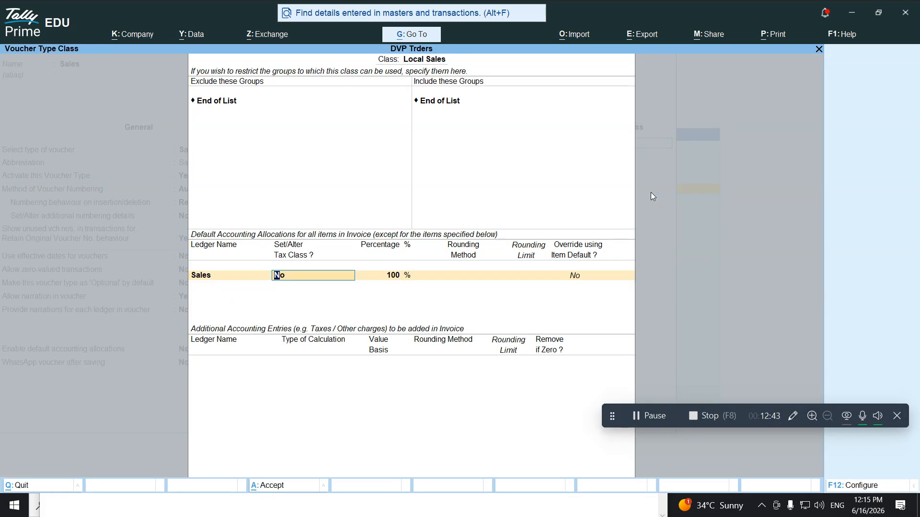
Classify the Sales allocation as Local Sales - Taxable at a 100% share
text(y)
key(Return)
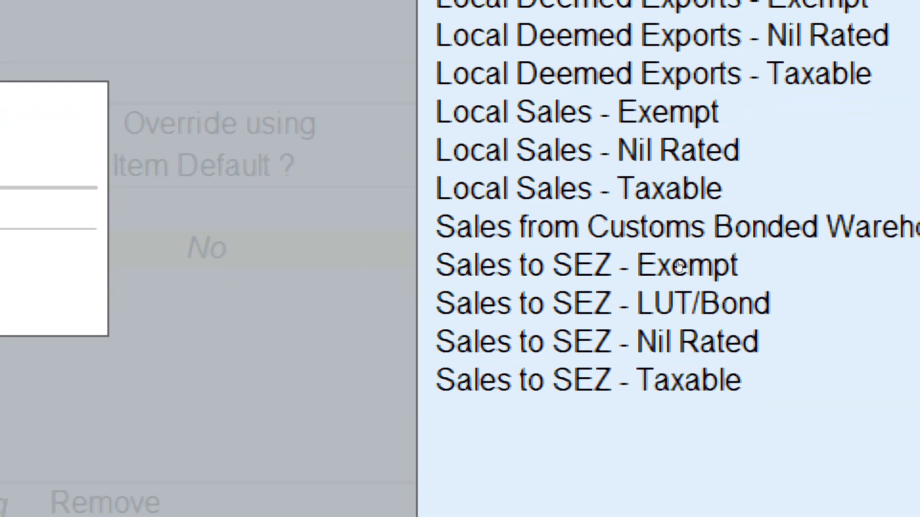
double_click(677, 261)
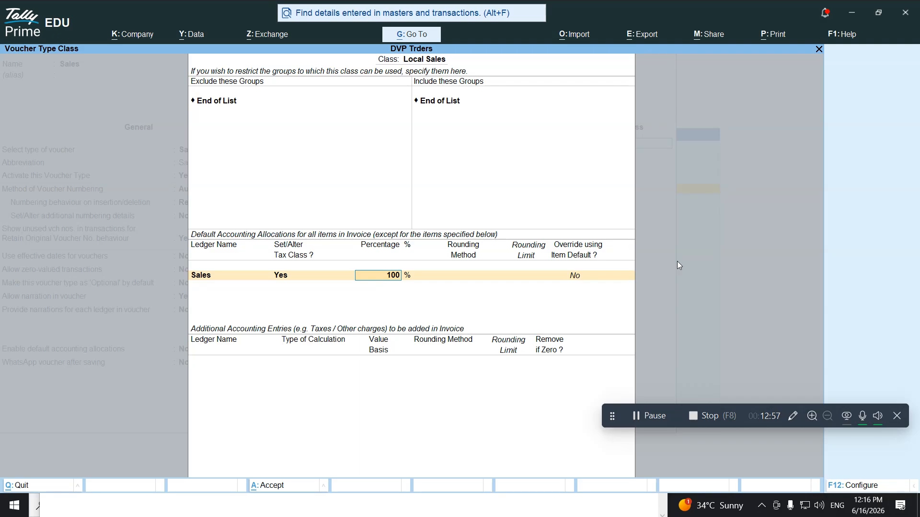
key(Return)
key(Return)
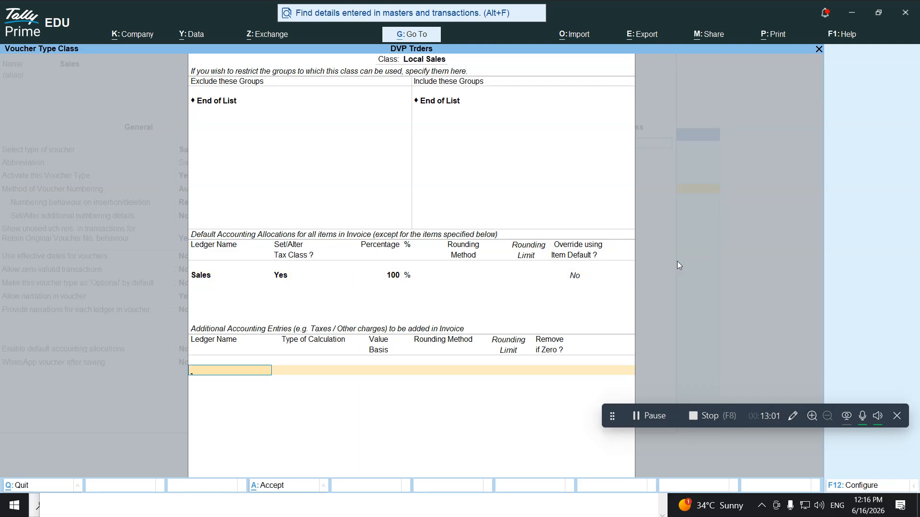
Add the existing CGST and SGST ledgers as tax entries, then finish the Local Sales class
key(alt+c)
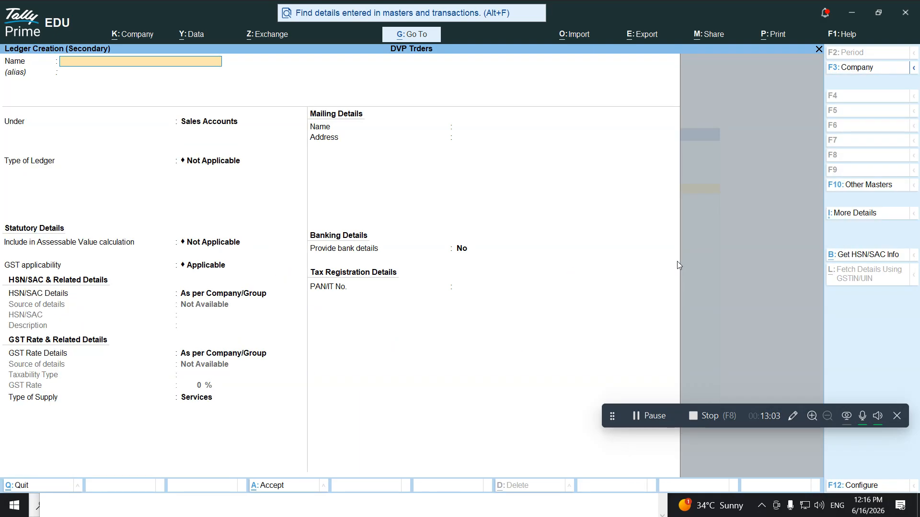
key(Escape)
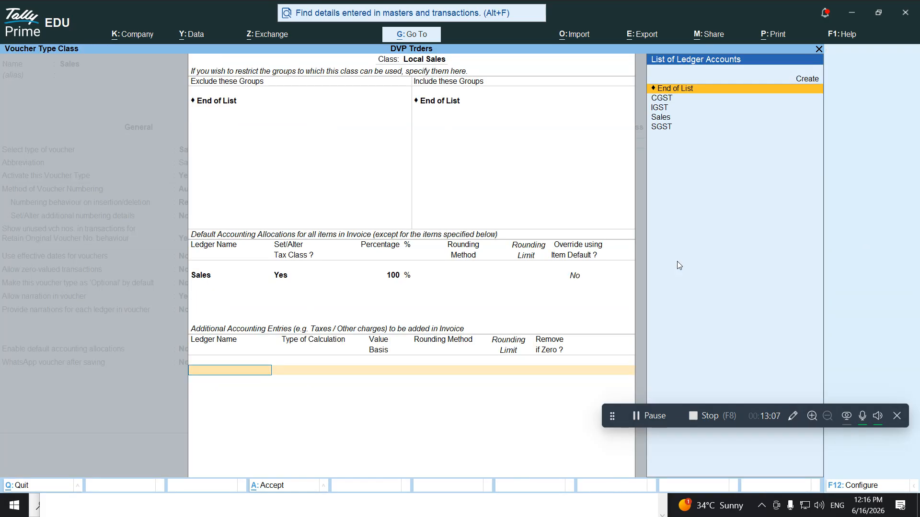
text(Cgs)
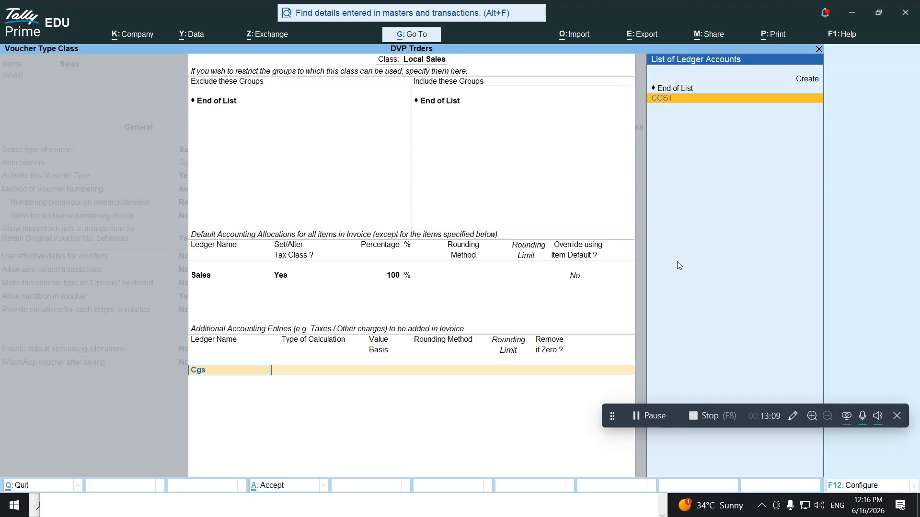
key(Return)
key(Return)
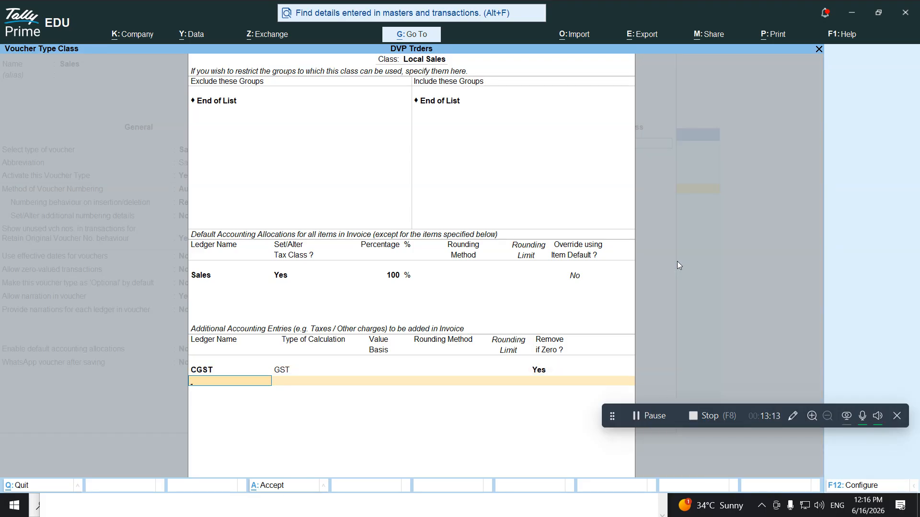
text(Sg)
key(Return)
key(Return)
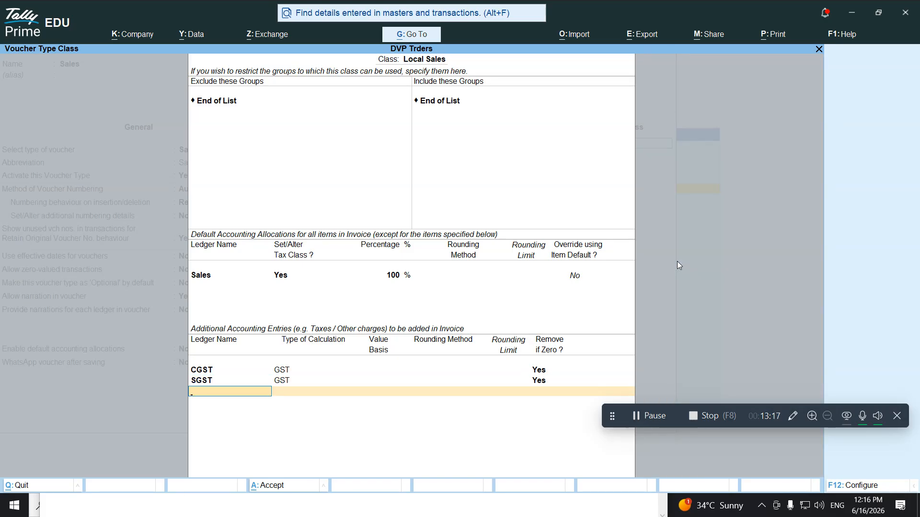
key(Return)
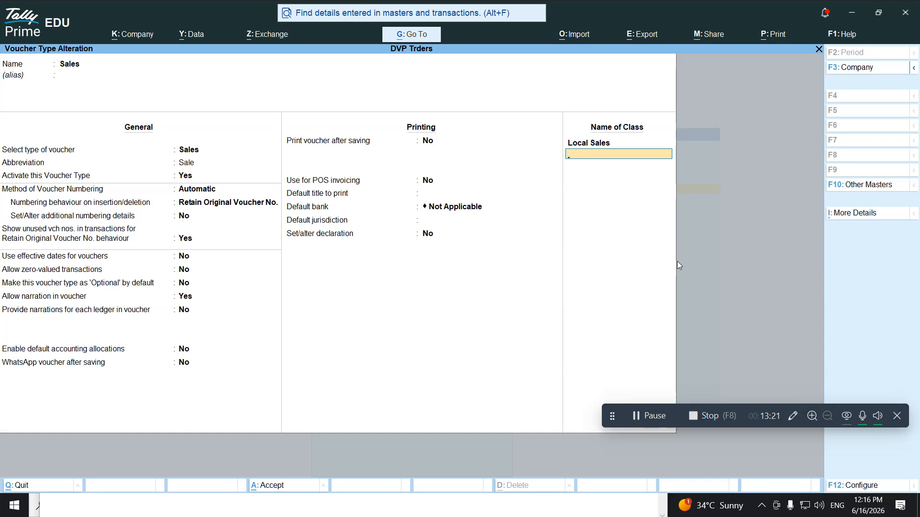
Add an Interastate Sales class allocating to the Sales ledger, classified as Interstate Sales - Taxable
text(Interastate)
text(Sales)
key(Return)
key(Return)
key(Return)
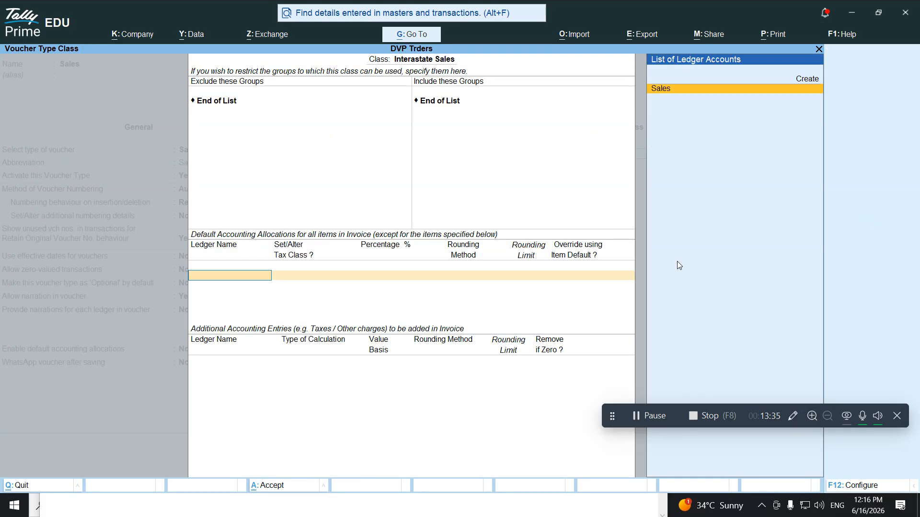
text(Sa)
key(Return)
text(y)
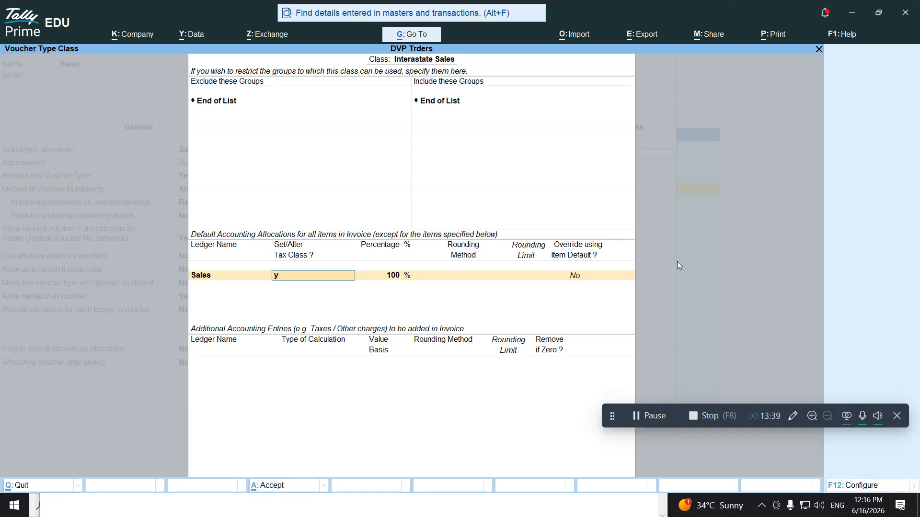
key(Return)
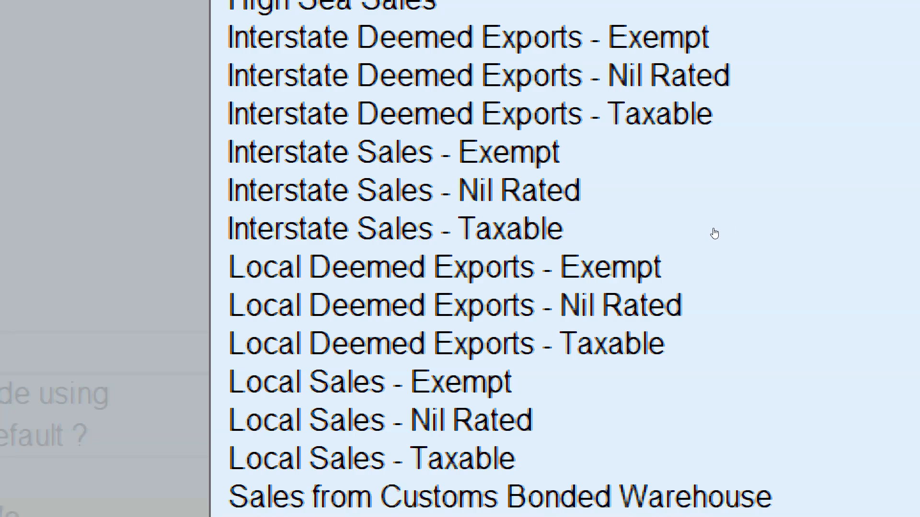
click(663, 207)
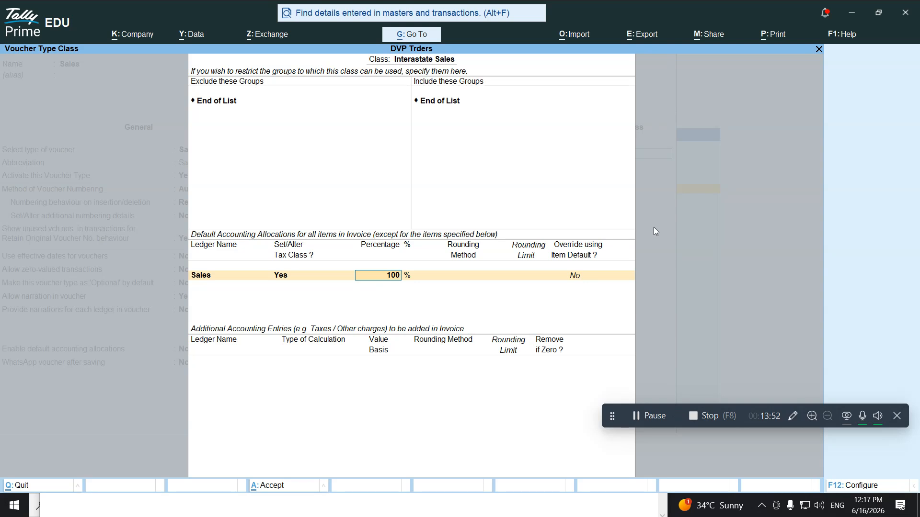
key(Return)
Add IGST as the class's additional tax entry and close the Interastate Sales class
key(Return)
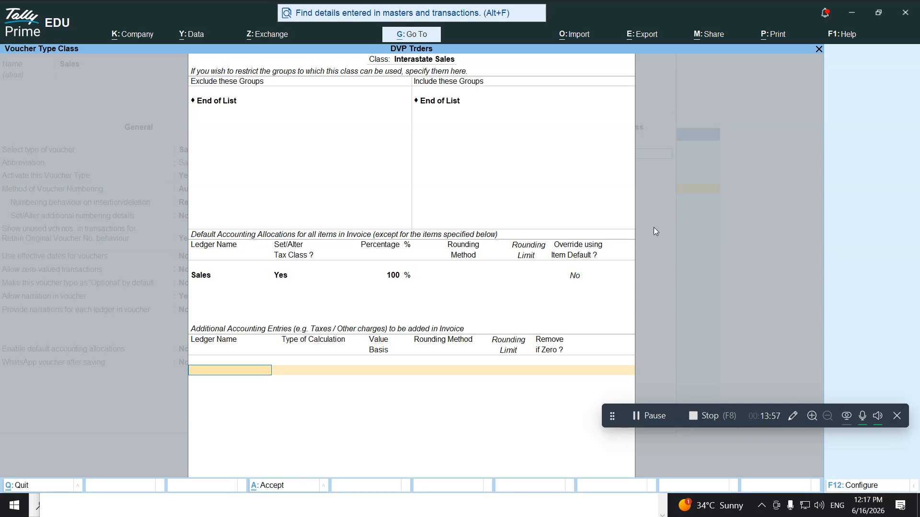
text(Ig)
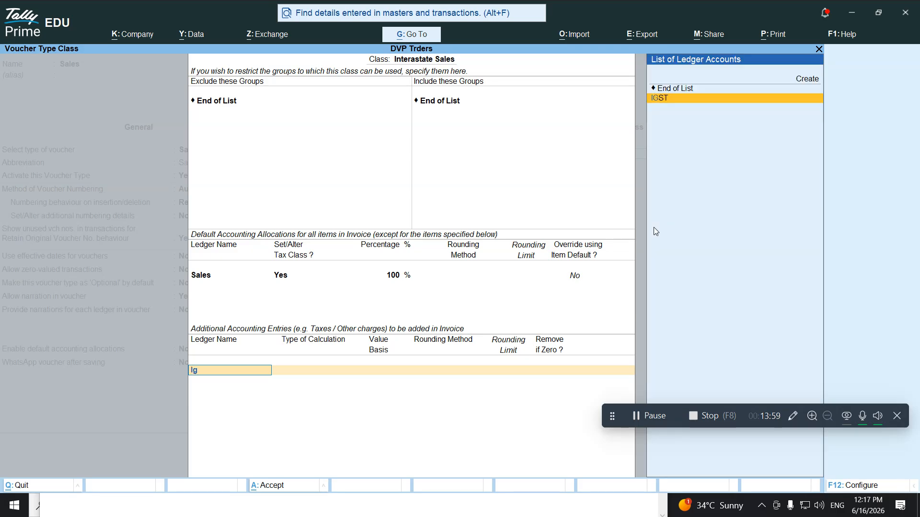
key(Return)
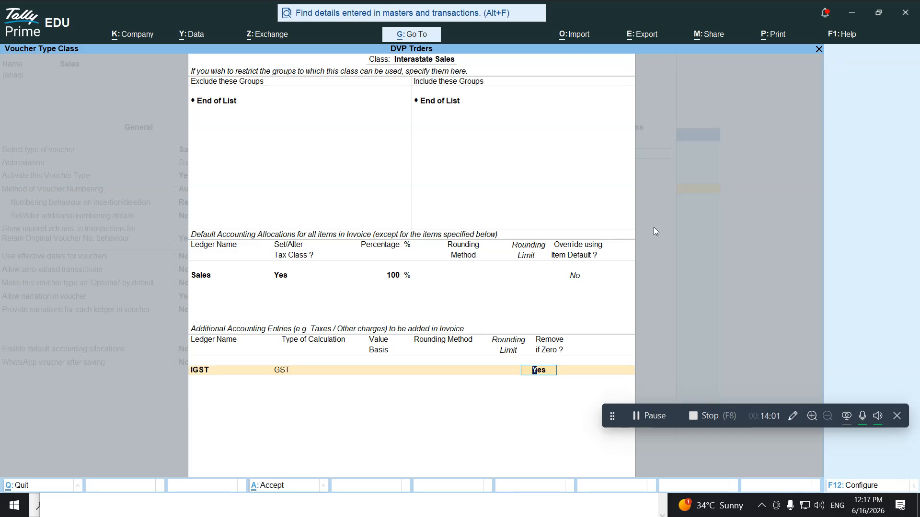
key(Return)
key(Return)
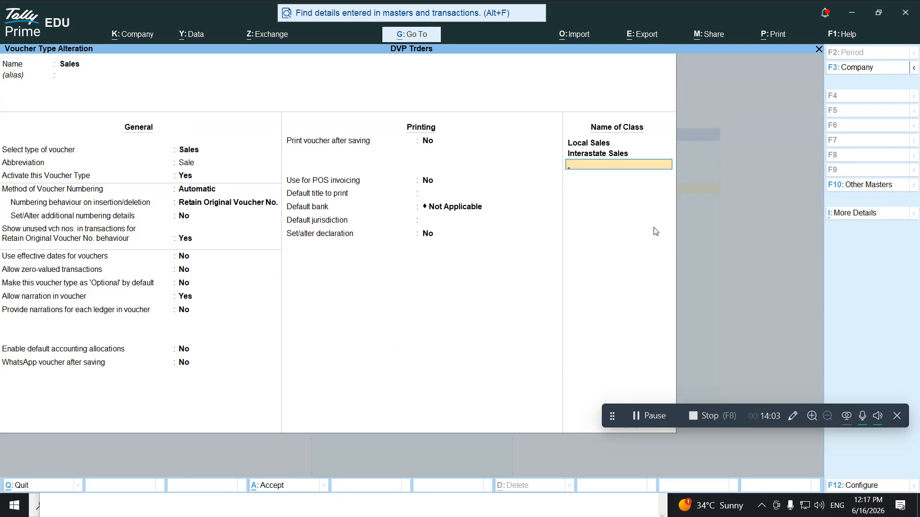
key(Return)
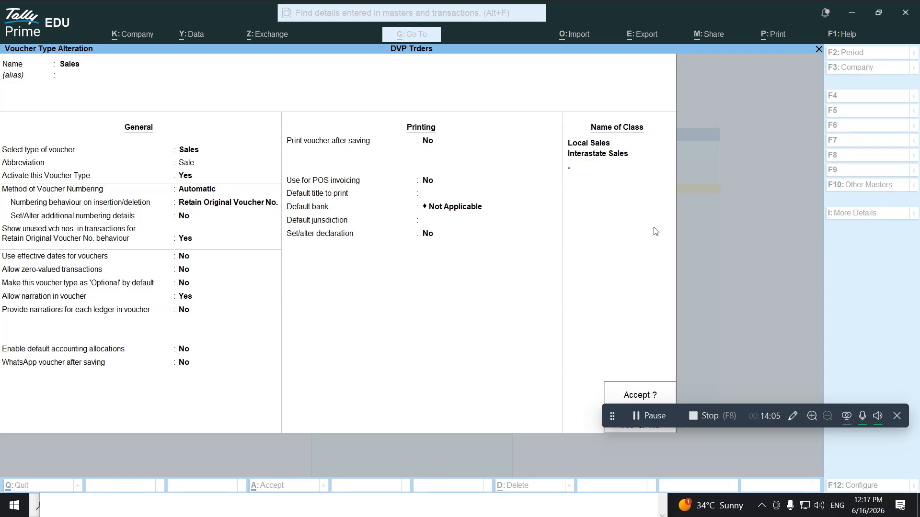
Save the Sales voucher type, return to Gateway of Tally, and switch to the Notepad notes
key(Return)
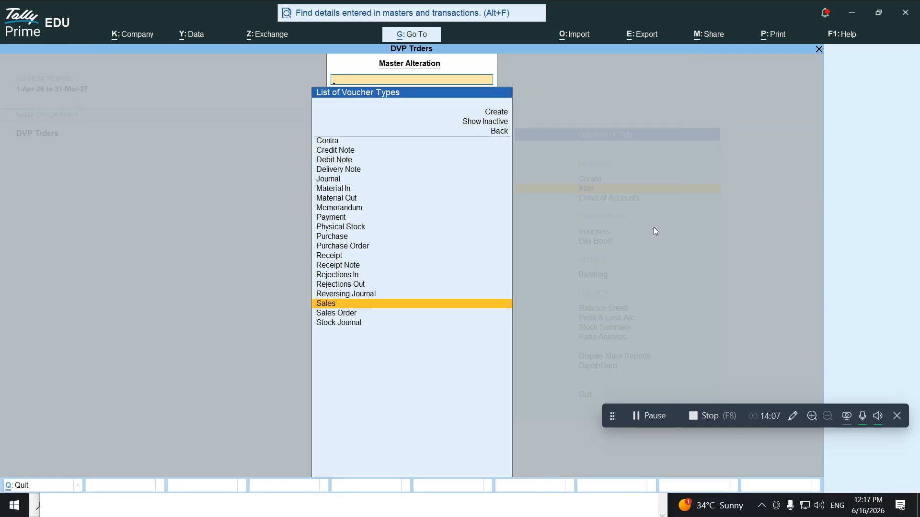
key(Escape)
key(Escape)
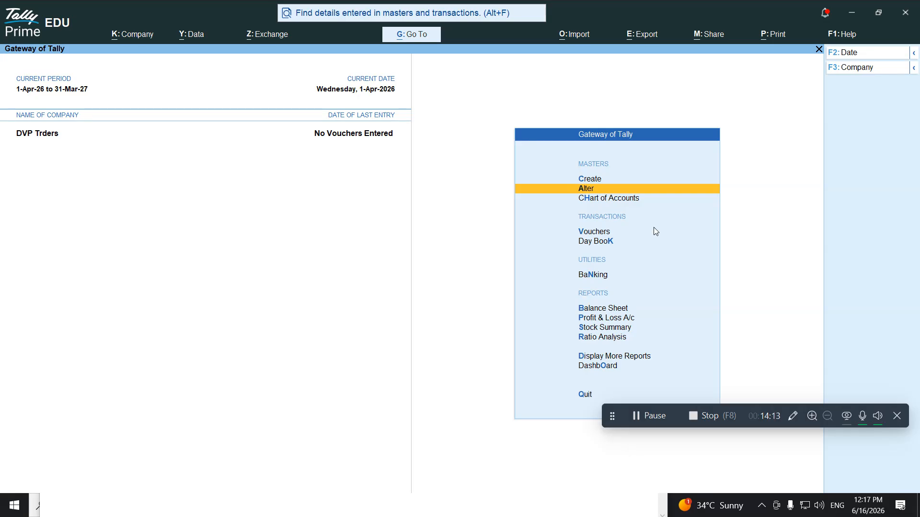
key(alt+Tab)
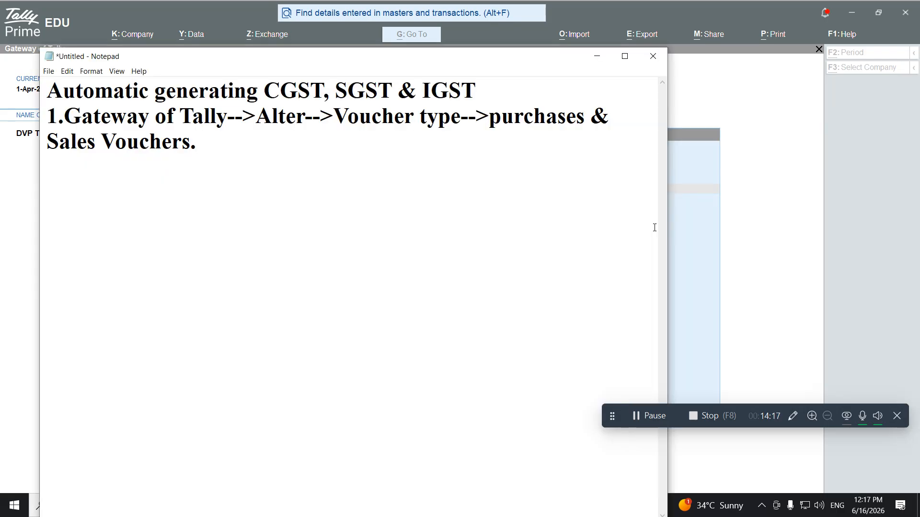
Add the Notepad line 'Commance business with a cash of 5000000', then return to TallyPrime
key(Return)
key(Return)
text(Commance business with a cash of )
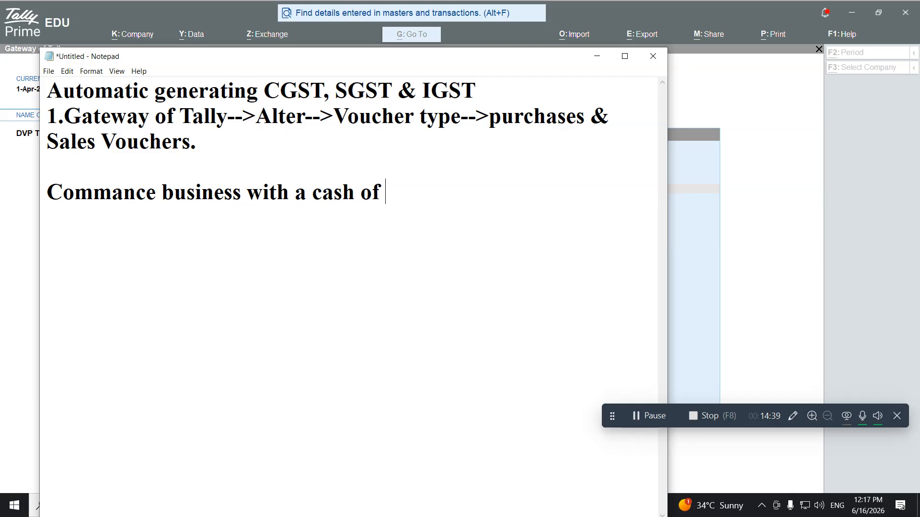
text(500000)
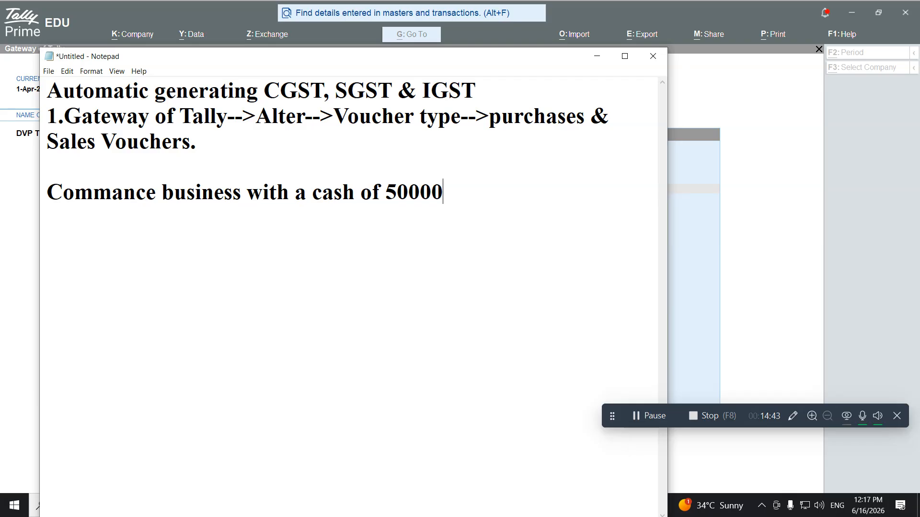
text(0)
key(Return)
key(alt+Tab)
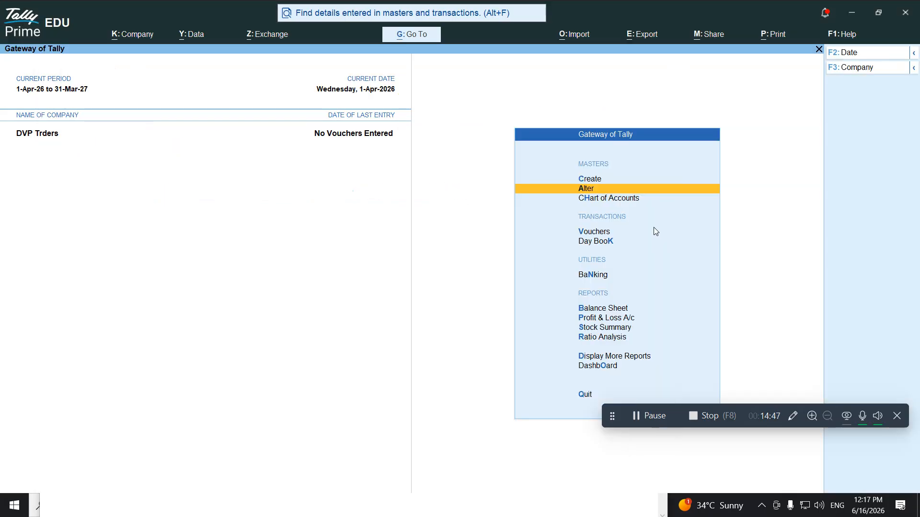
Start a Receipt voucher with Cash as the receiving account
key(Down)
key(Down)
key(Down)
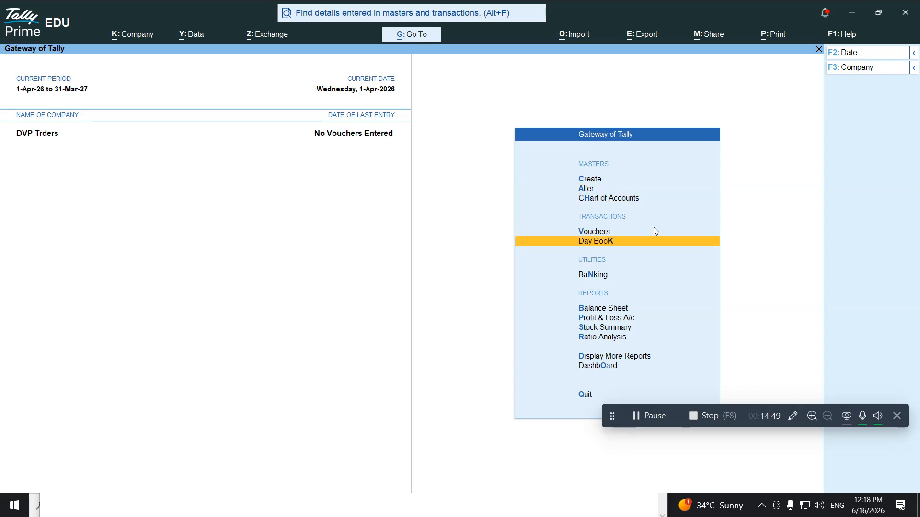
key(Up)
click(656, 231)
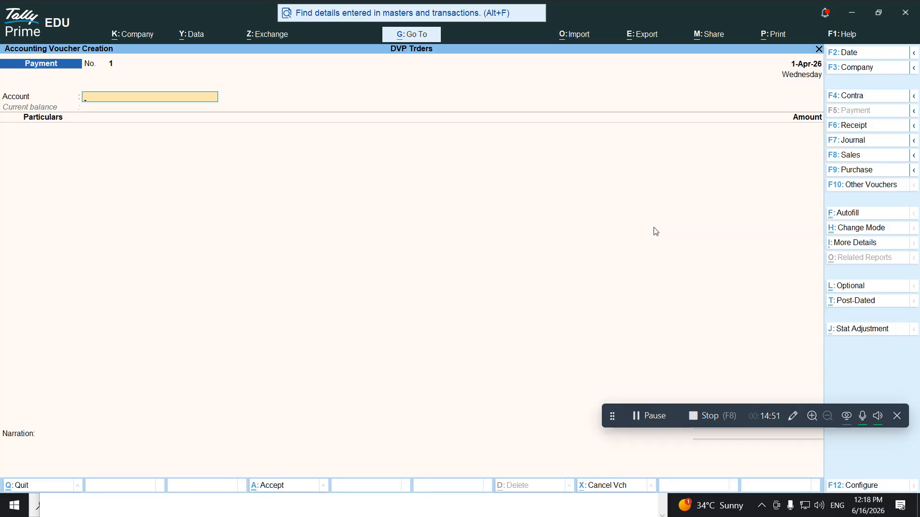
key(F6)
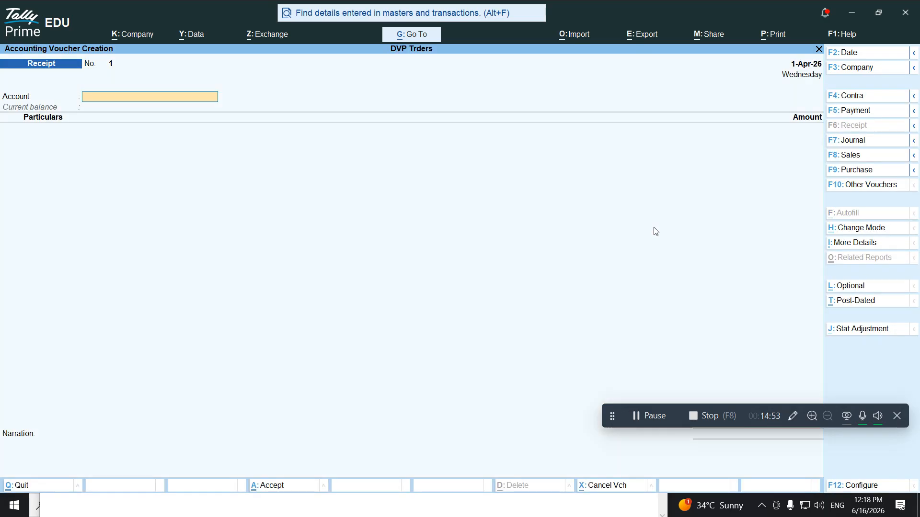
text(Ca)
key(Return)
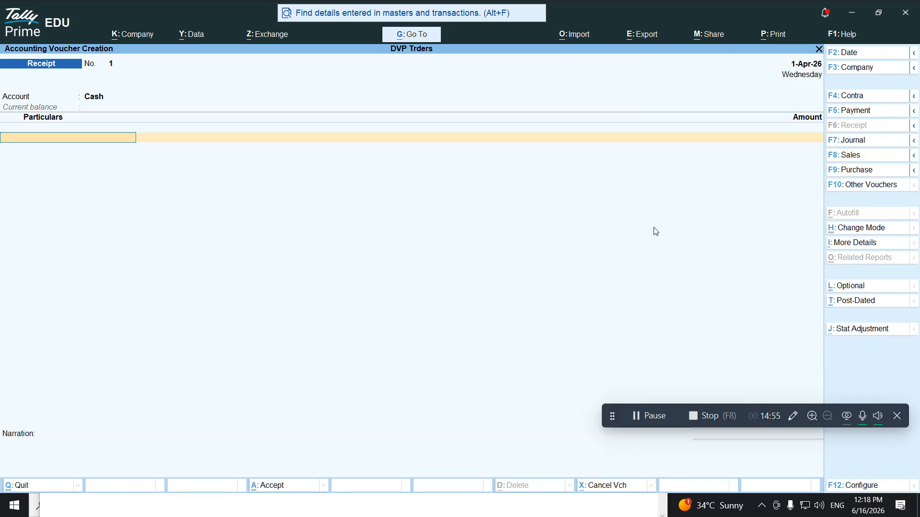
Create ledger 'Capital' under Capital Account, keeping mailing name Capital and state Andhra Pradesh
key(alt+c)
text(Capital)
key(Return)
key(Return)
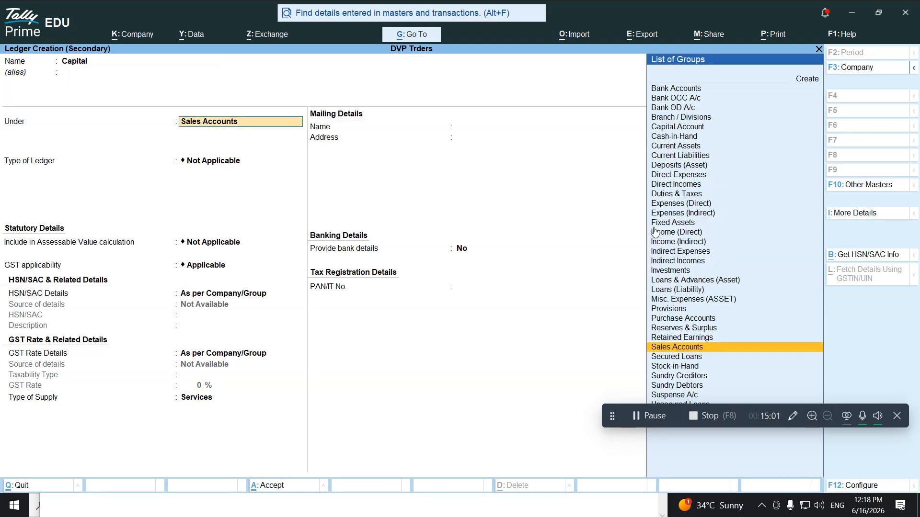
text(Cap)
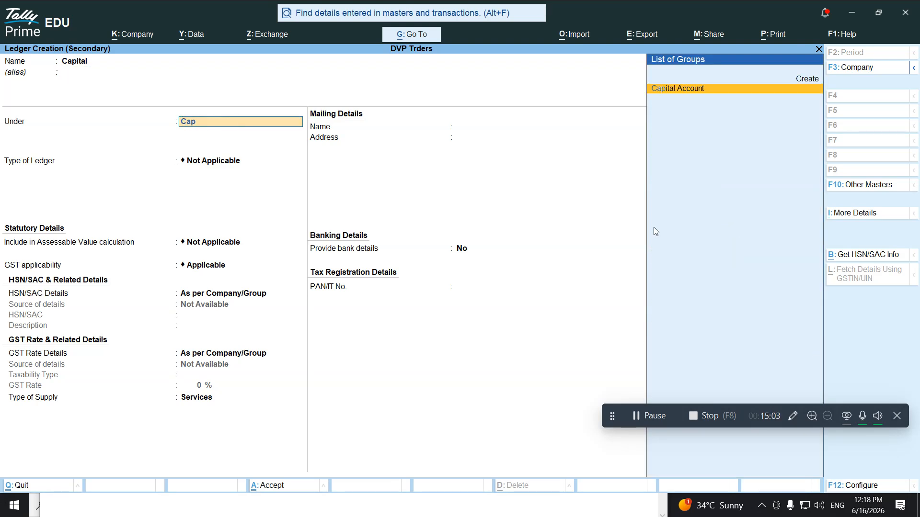
key(Return)
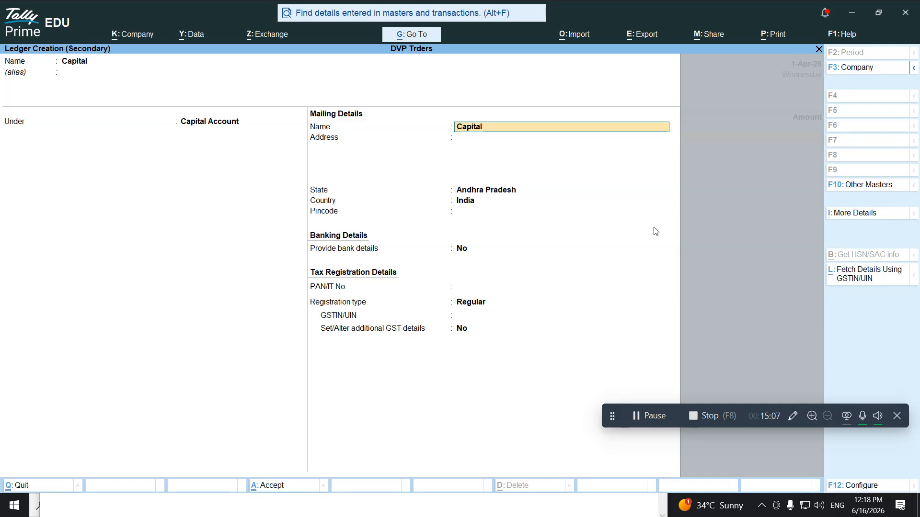
key(Return)
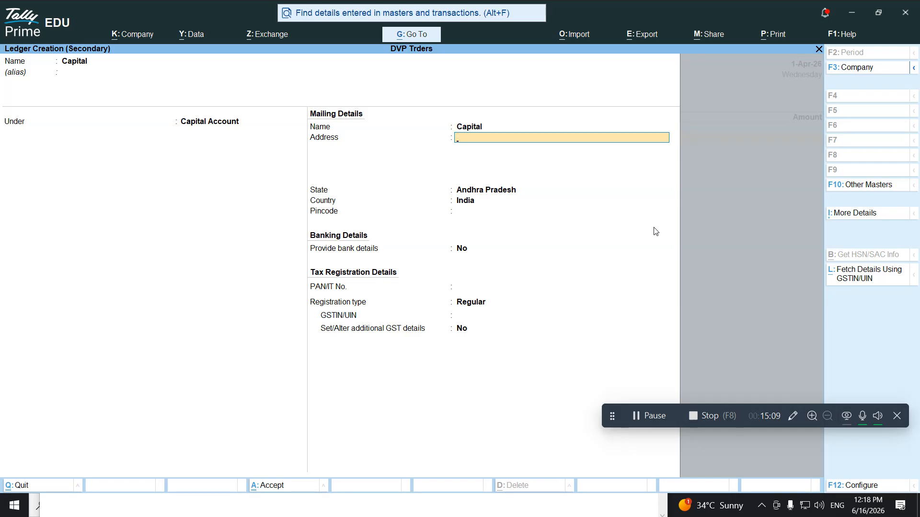
key(Return)
key(Return)
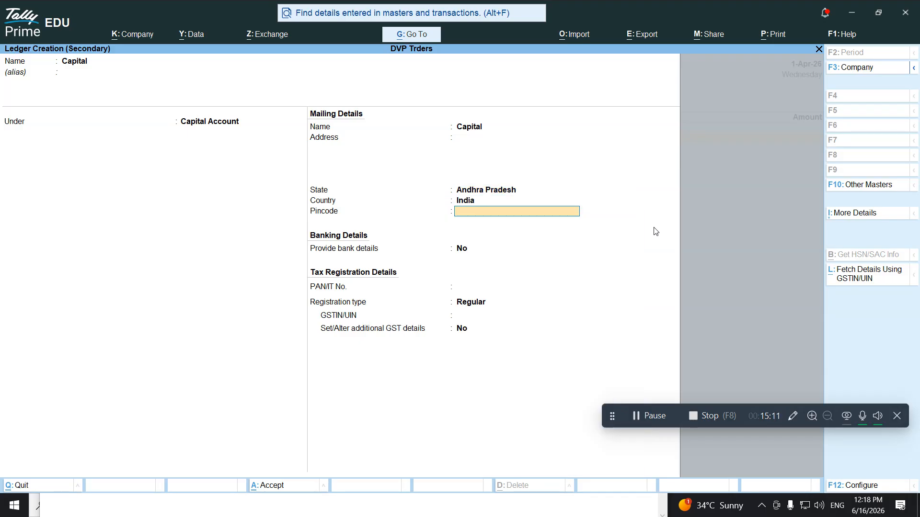
key(Return)
key(Return)
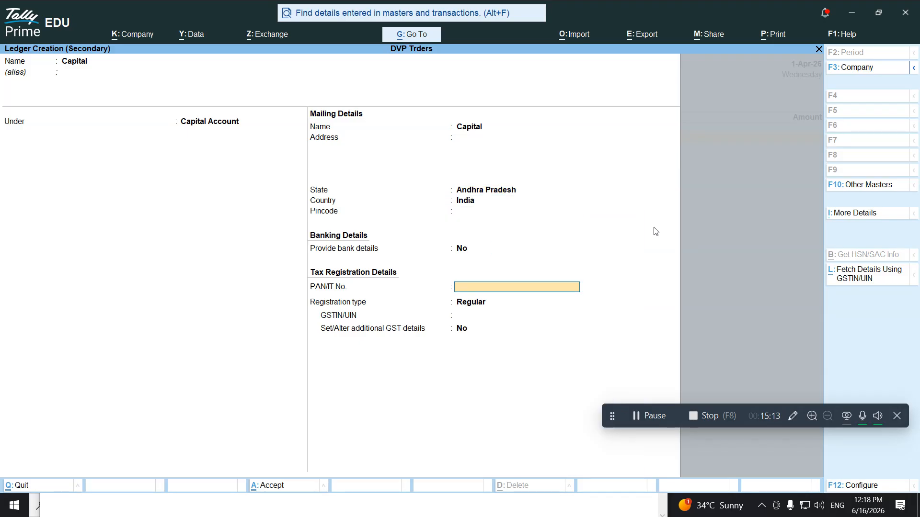
key(Return)
key(Return)
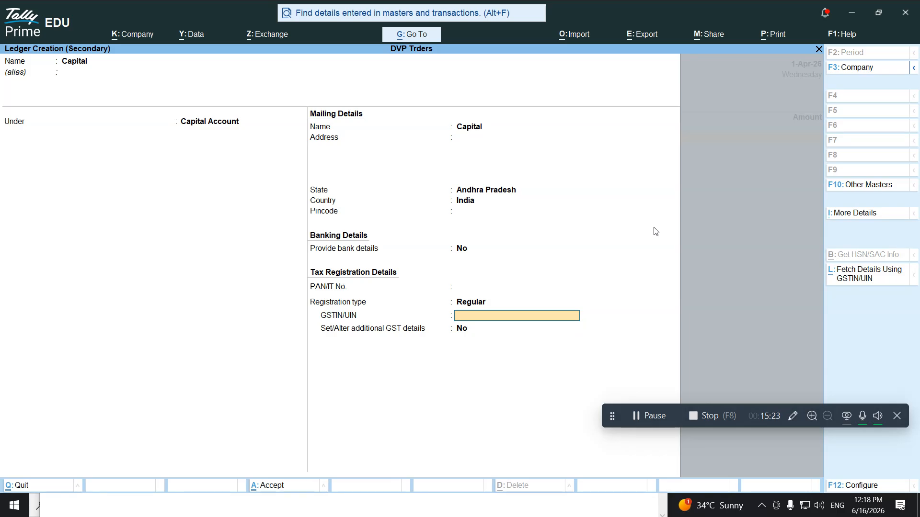
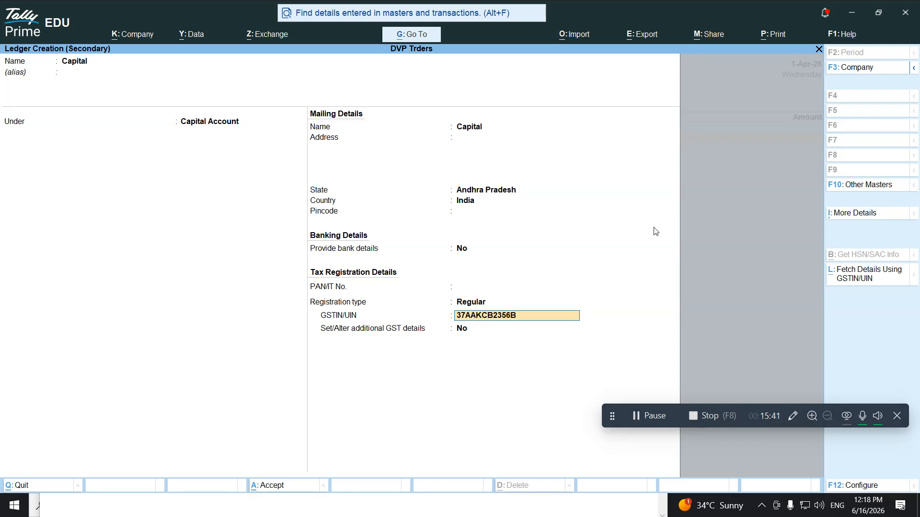
Enter the Capital ledger's GSTIN and save the ledger into the Receipt voucher
key(Return)
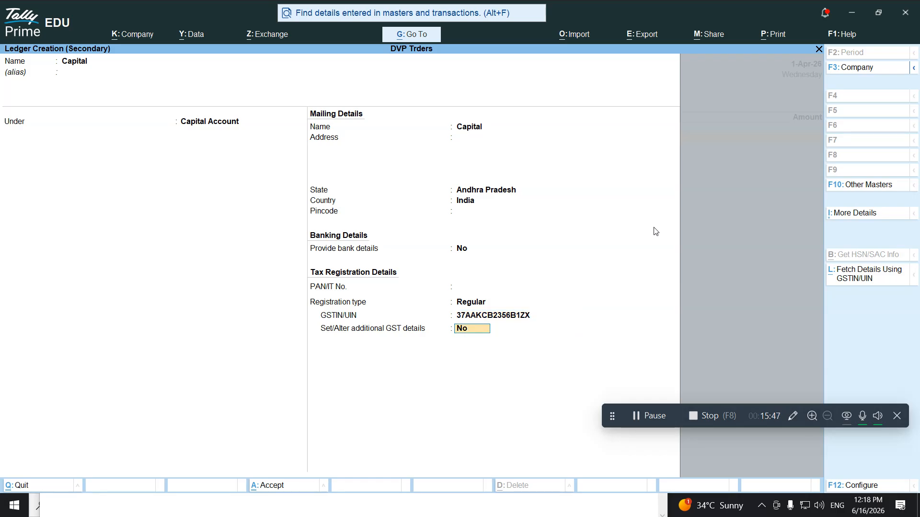
key(Return)
key(Return)
key(Return)
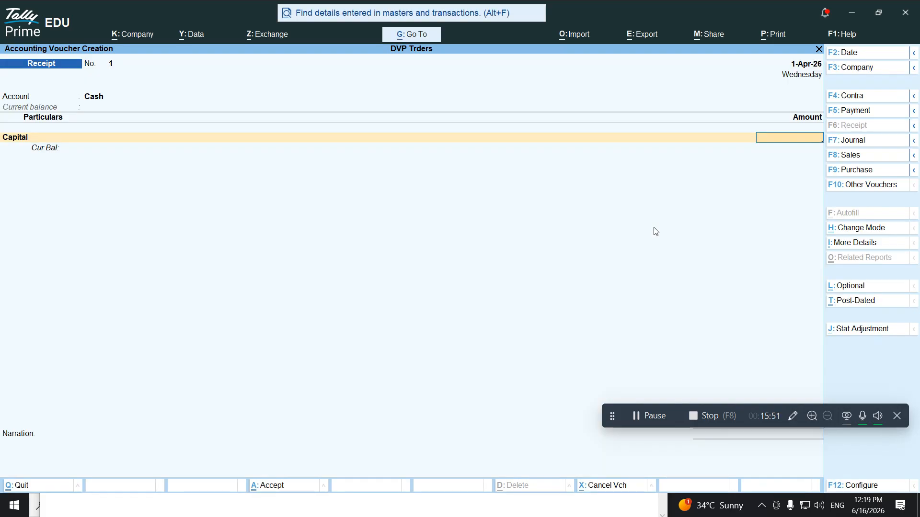
Enter 5,00,000 as the Capital amount, then decline saving to correct it
text(5,00,00)
text(0)
key(Return)
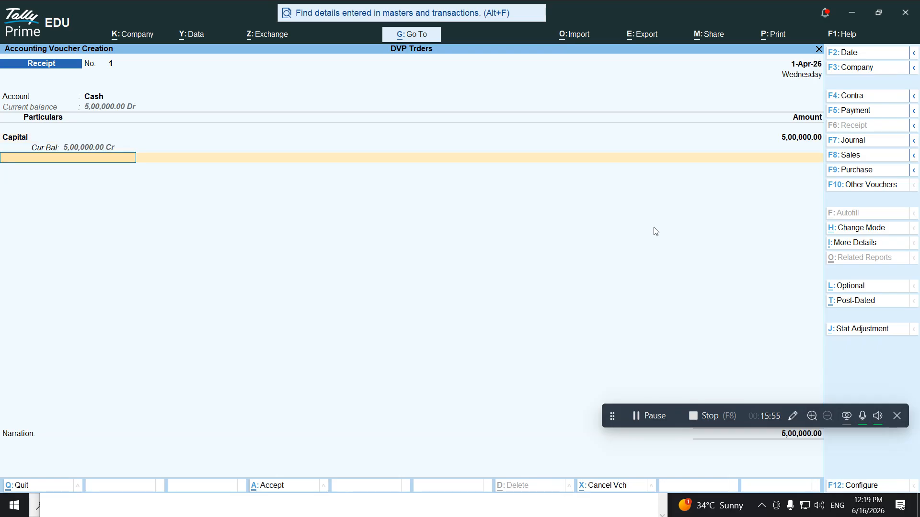
key(Return)
key(Return)
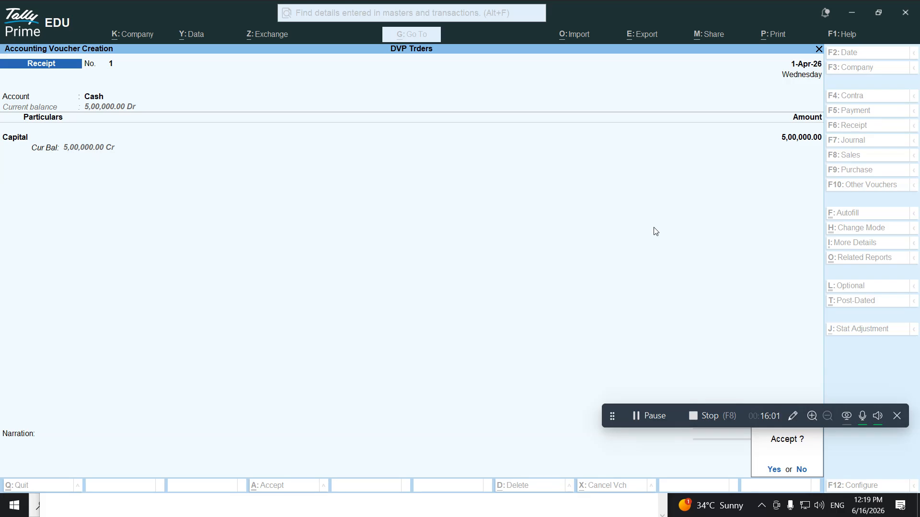
key(n)
Correct the Capital amount to 50,00,000 and save the Receipt voucher
key(BackSpace)
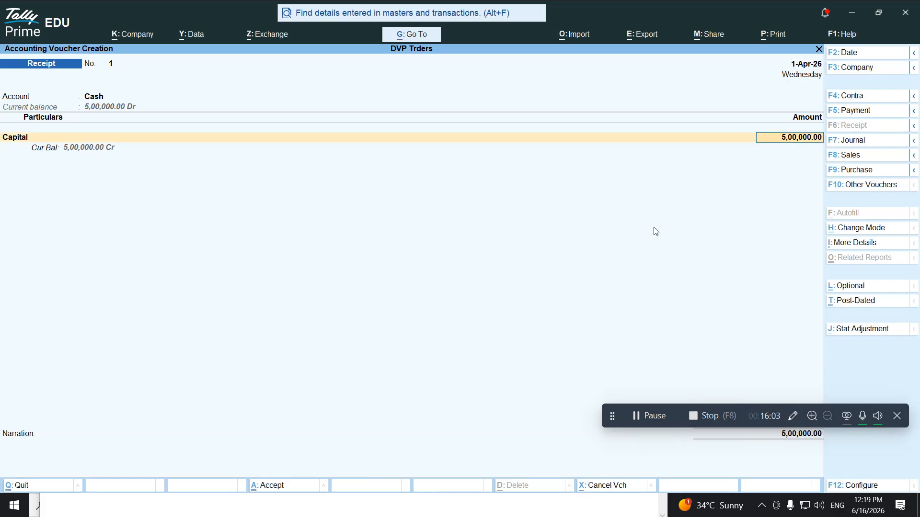
key(BackSpace)
text(50,00,000)
key(Return)
key(Return)
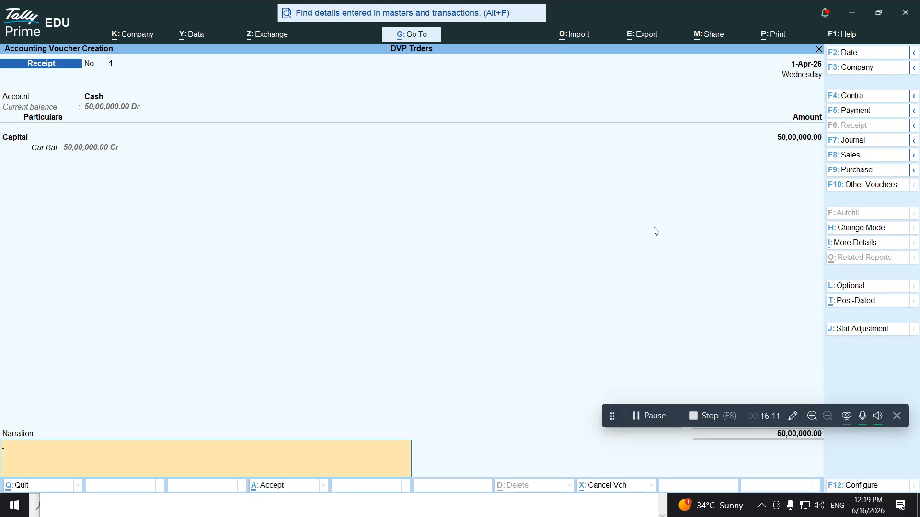
key(Return)
key(Return)
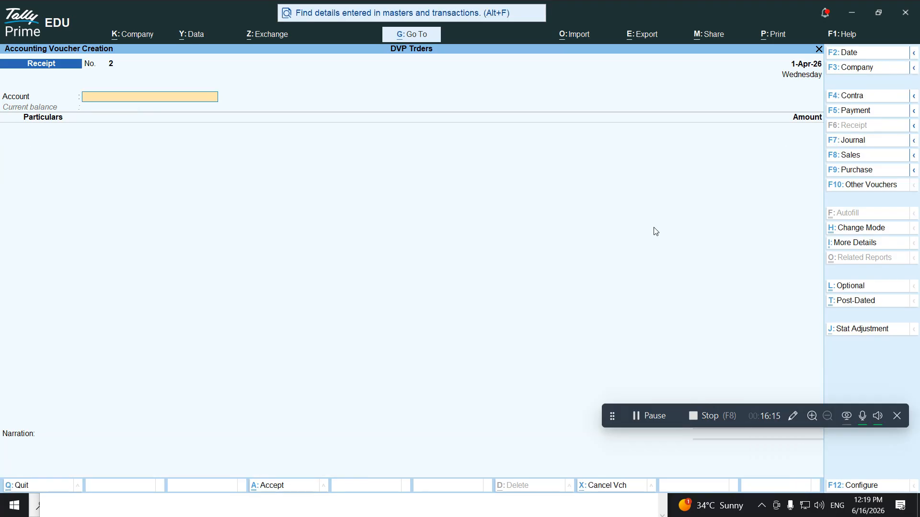
key(alt+Tab)
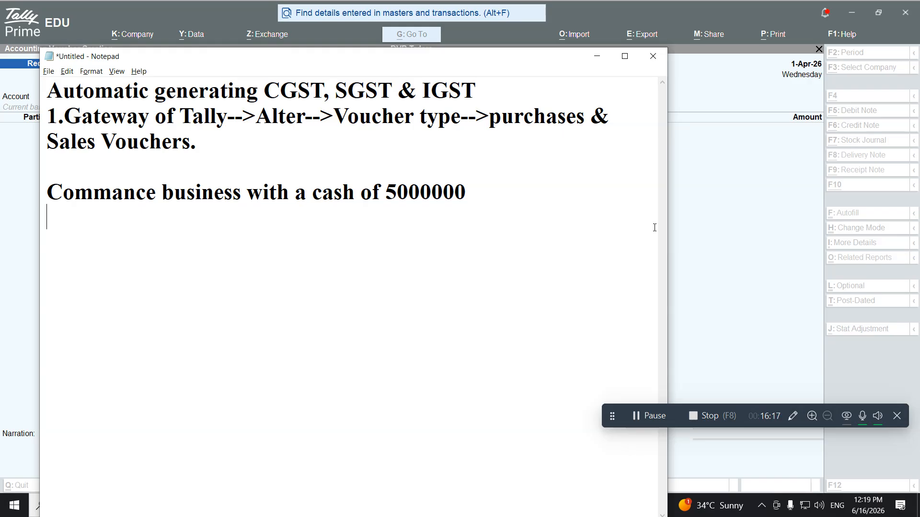
Add the line 'Deposit into Bank 2500000' to the Notepad notes and return to TallyPrime
text(Dep)
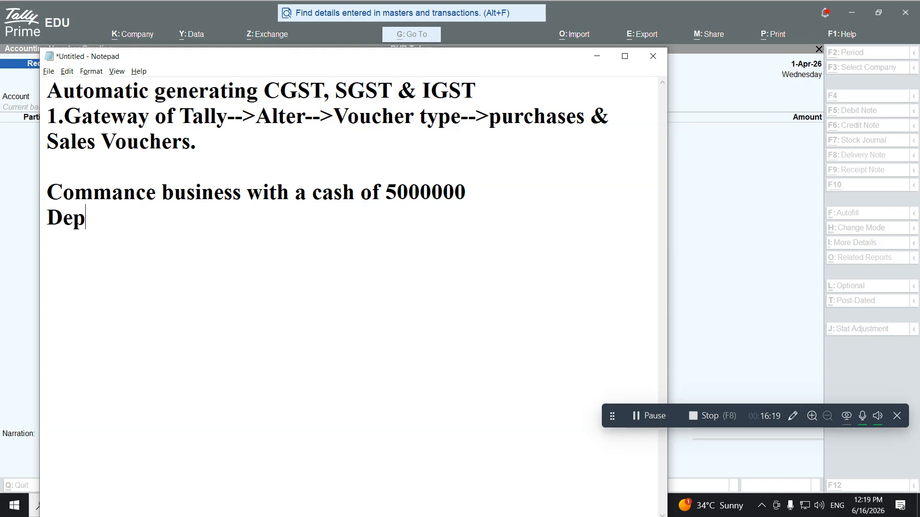
text(osit into Bank)
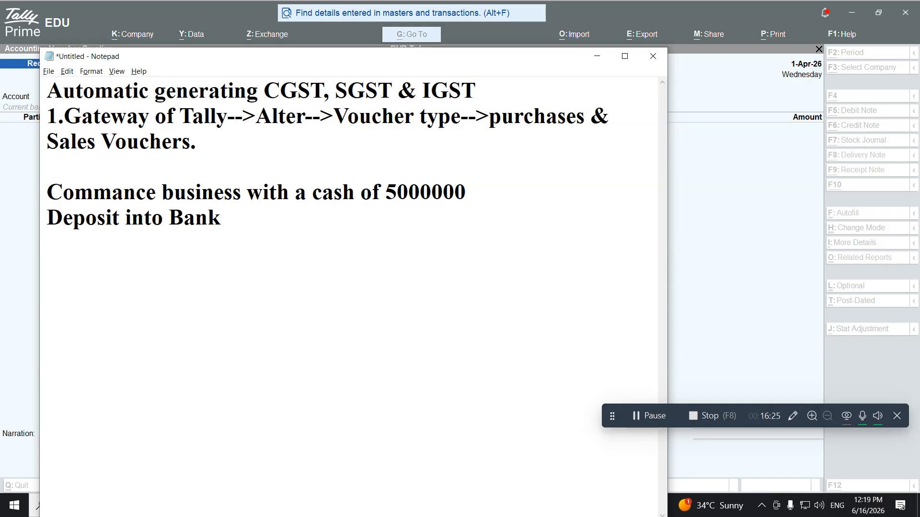
text( 2500000)
key(Return)
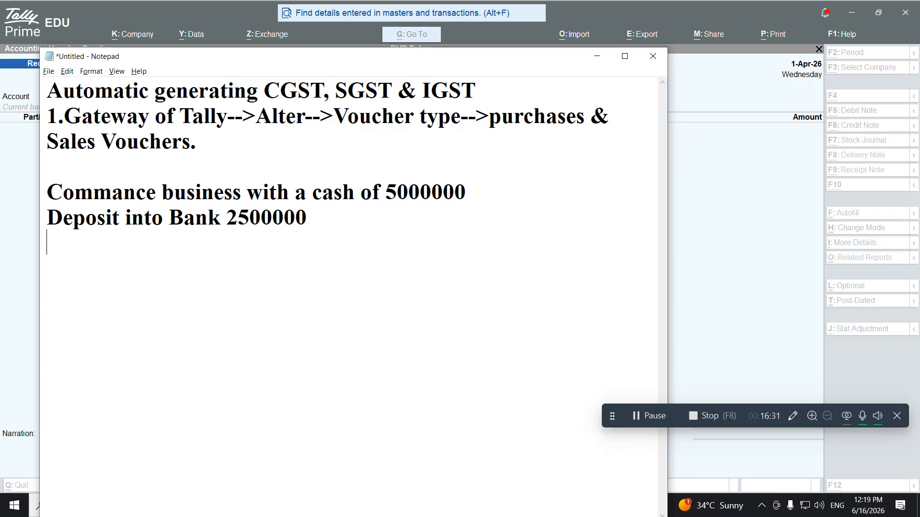
key(alt+Tab)
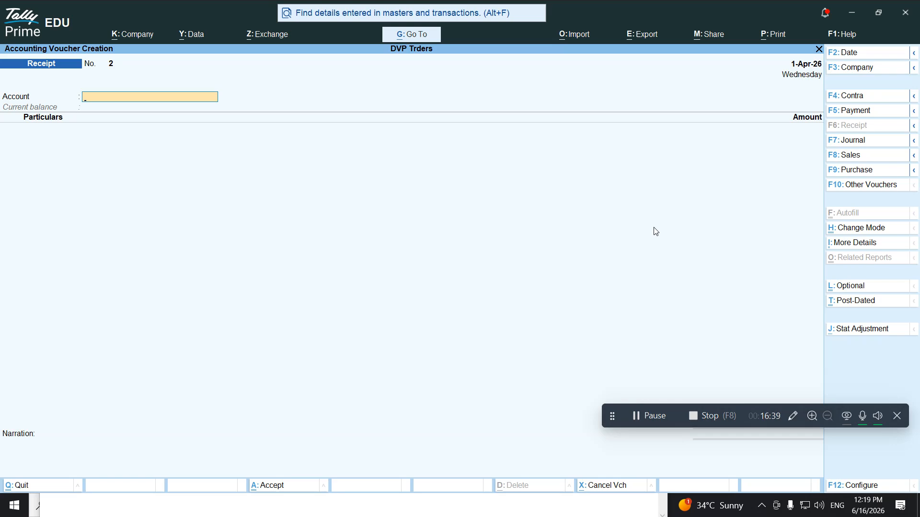
Switch to a Contra voucher and create ledger 'Bank' under Bank Accounts
key(F5)
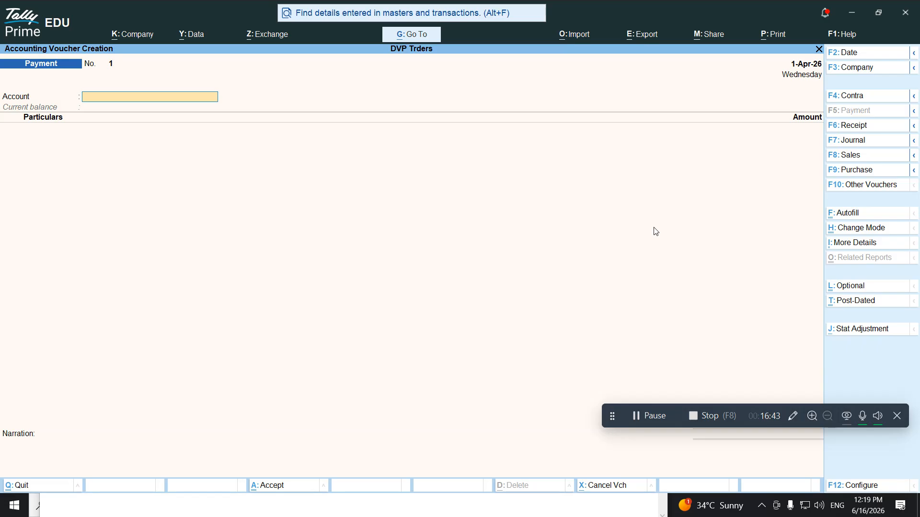
key(F4)
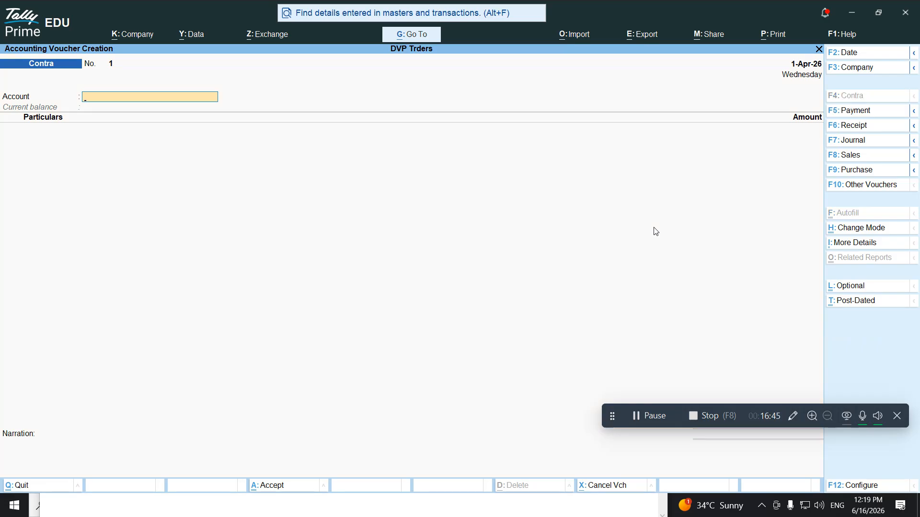
key(alt+c)
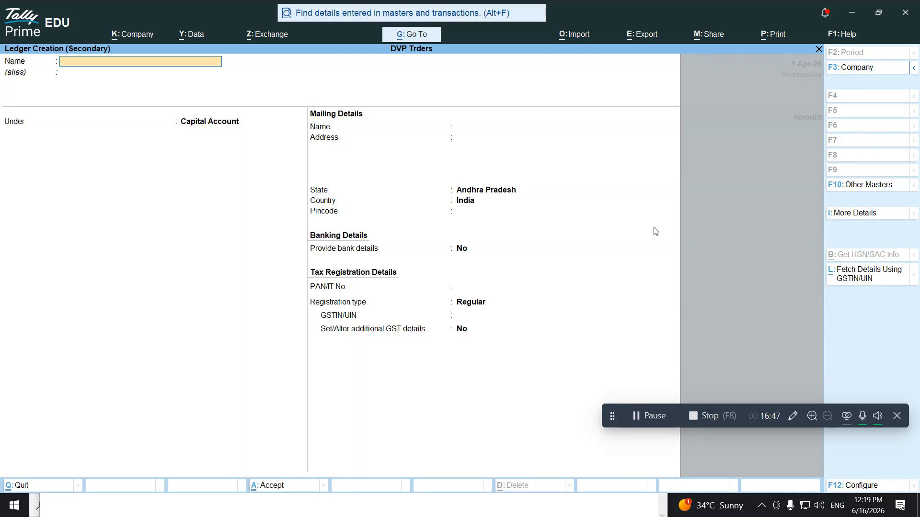
text(Bank)
key(Return)
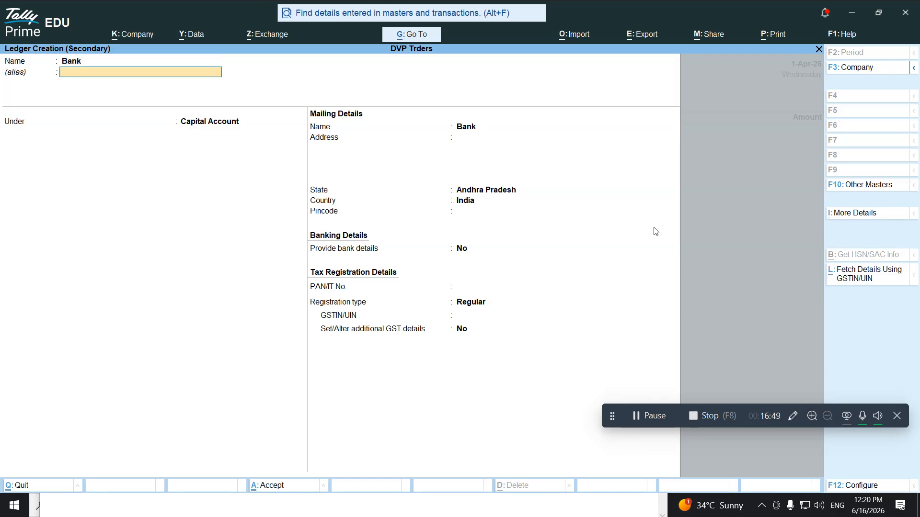
key(Return)
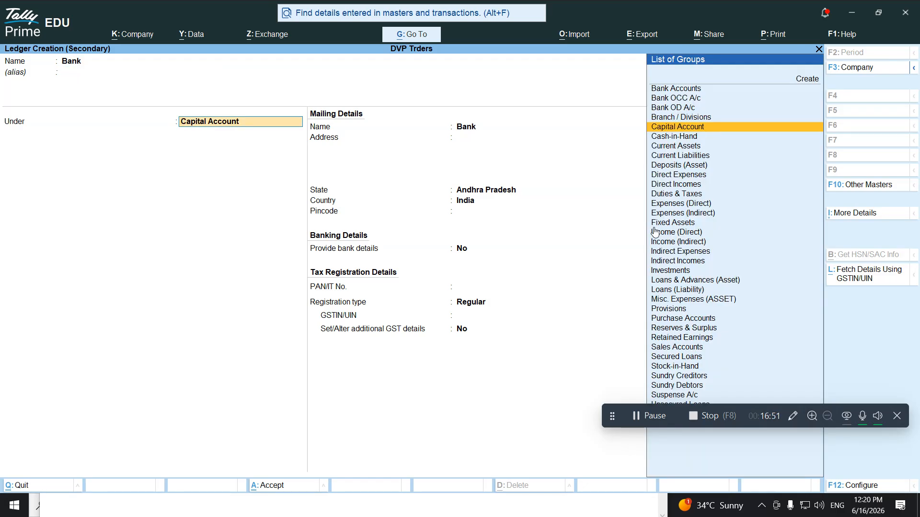
text(Bank)
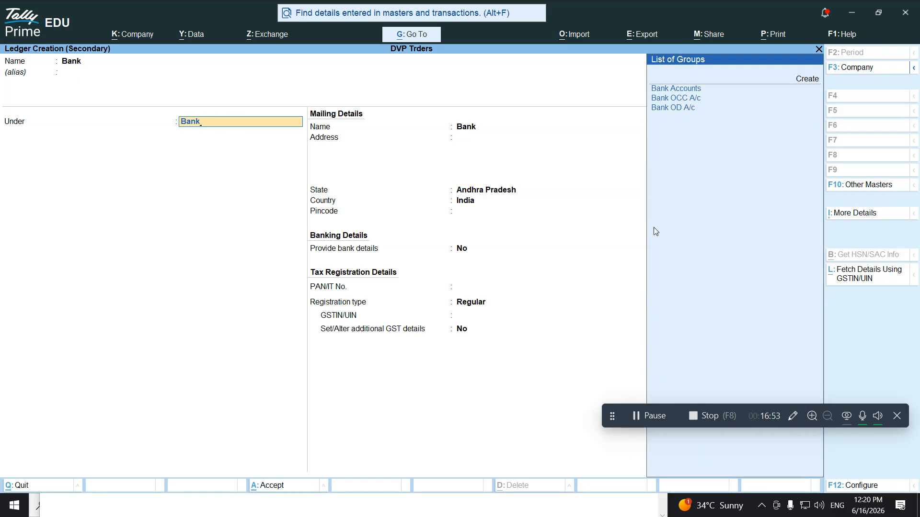
text( a)
key(Return)
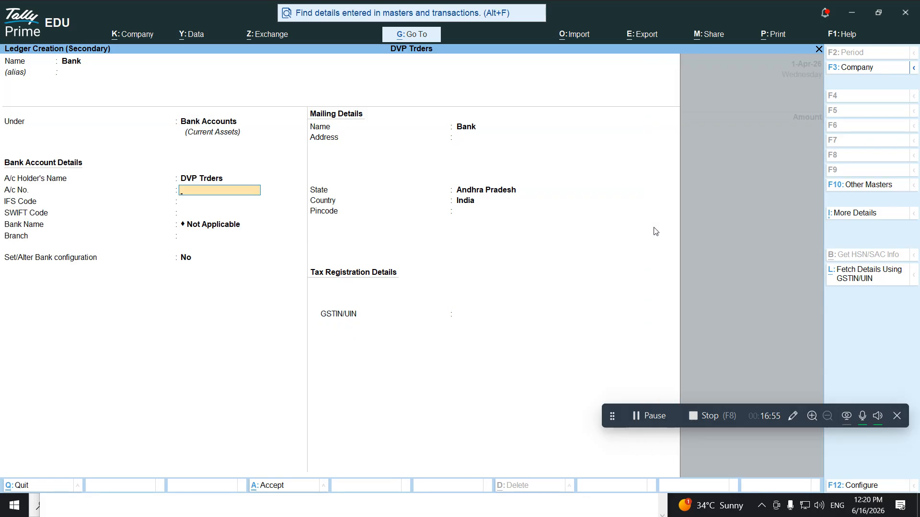
key(ctrl)
key(ctrl+a)
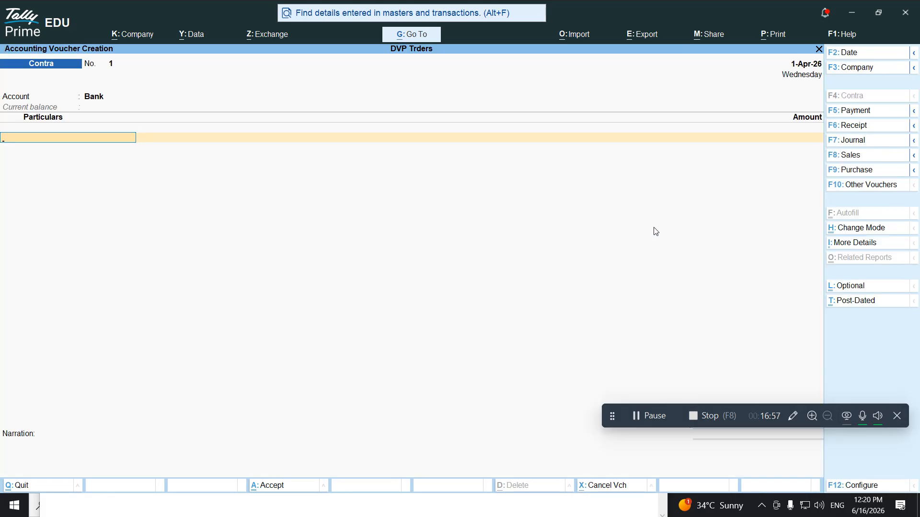
Deposit 25,00,000 from Cash into Bank, skipping allocations and denominations, and accept
text(cash)
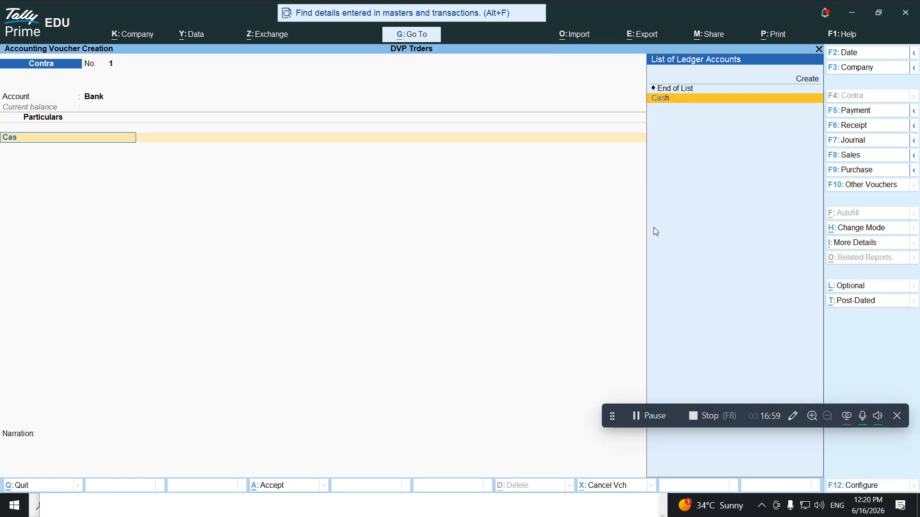
key(Return)
text(25)
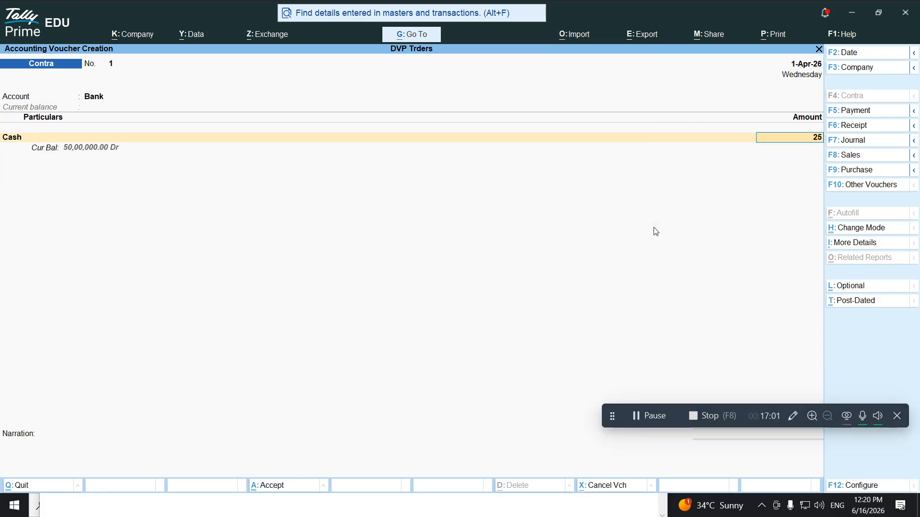
text(,00,000)
key(Return)
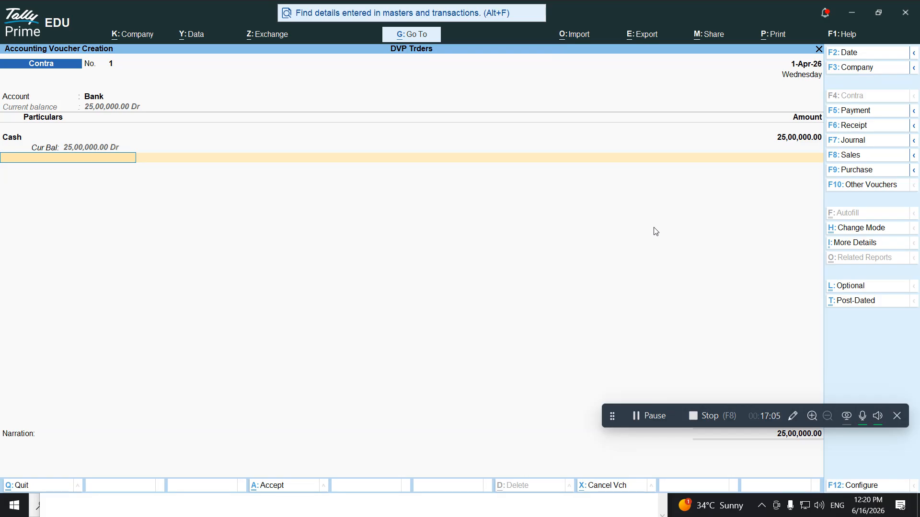
key(Return)
key(Return)
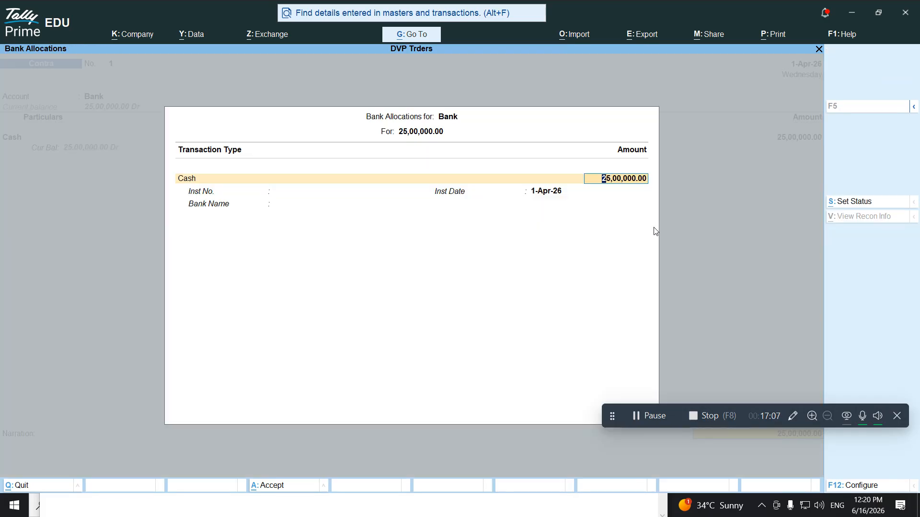
key(Return)
key(Return)
key(Return)
key(Return)
key(Return)
key(Return)
key(Return)
key(Return)
key(Return)
key(Return)
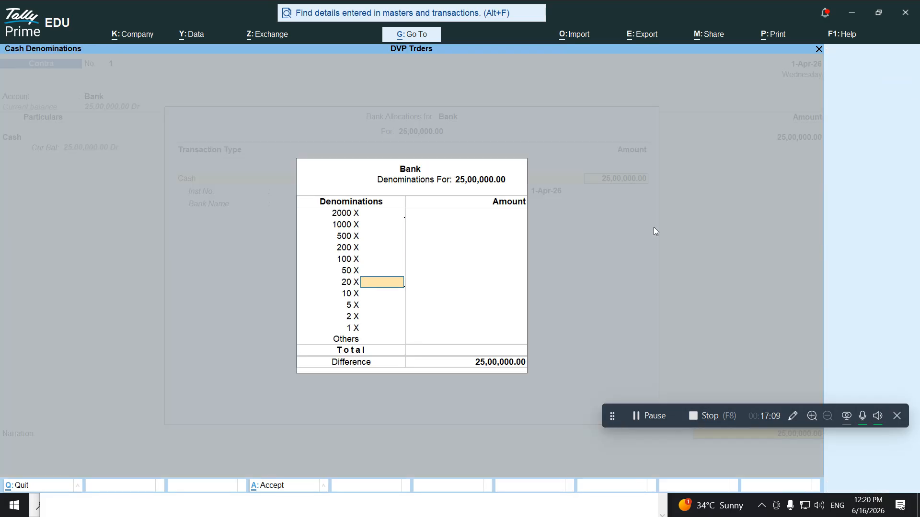
key(Return)
key(Return)
key(Return)
key(Return)
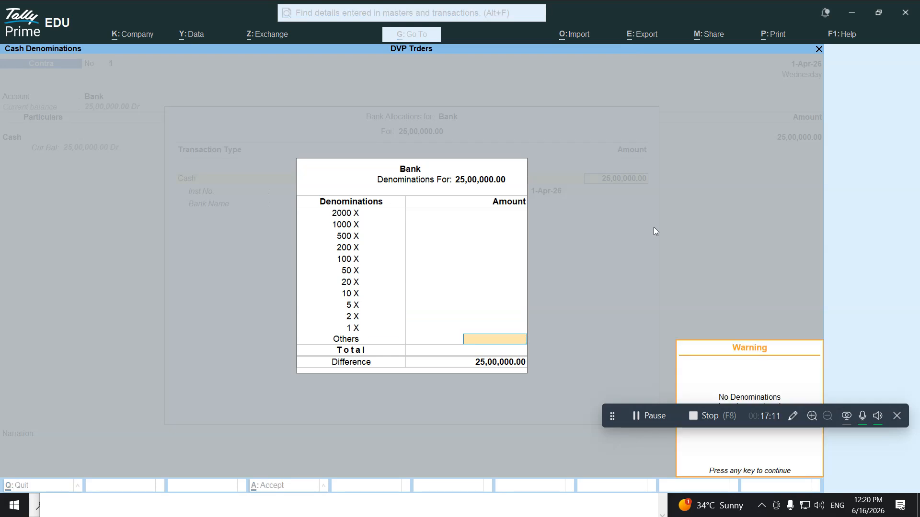
key(Return)
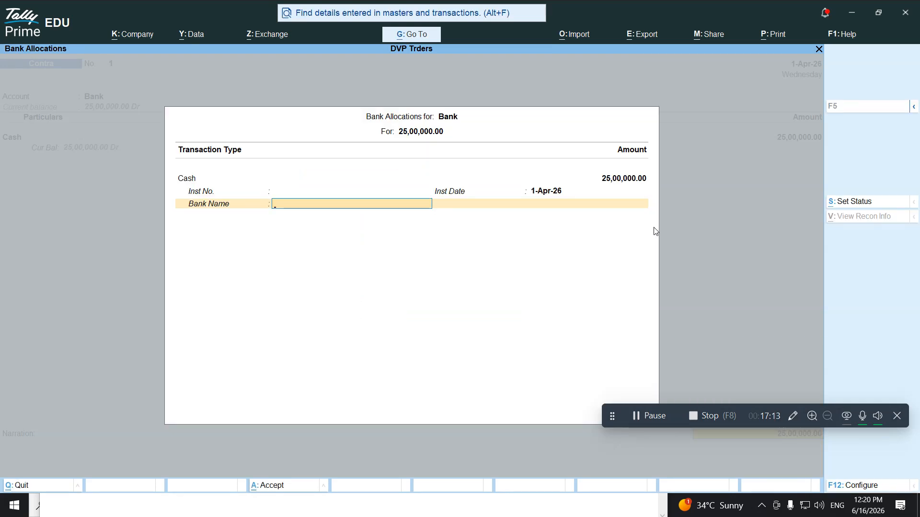
key(Return)
key(Return)
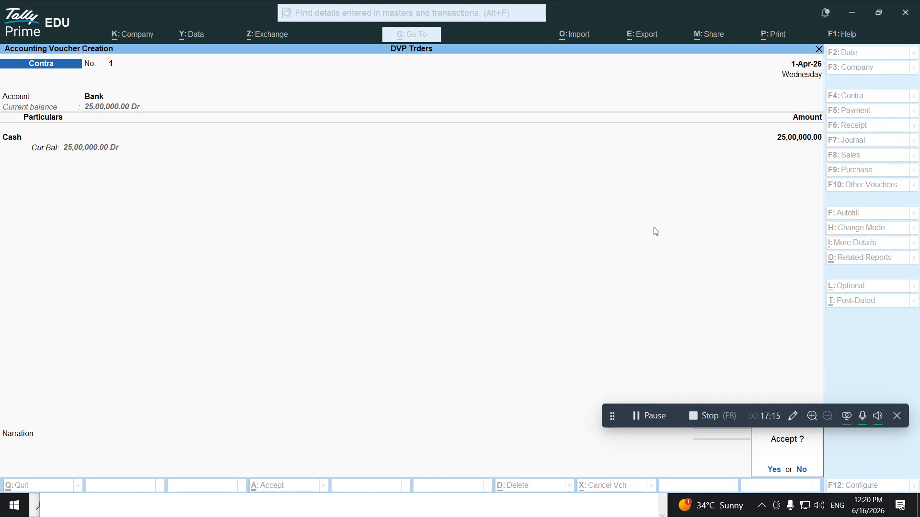
key(Return)
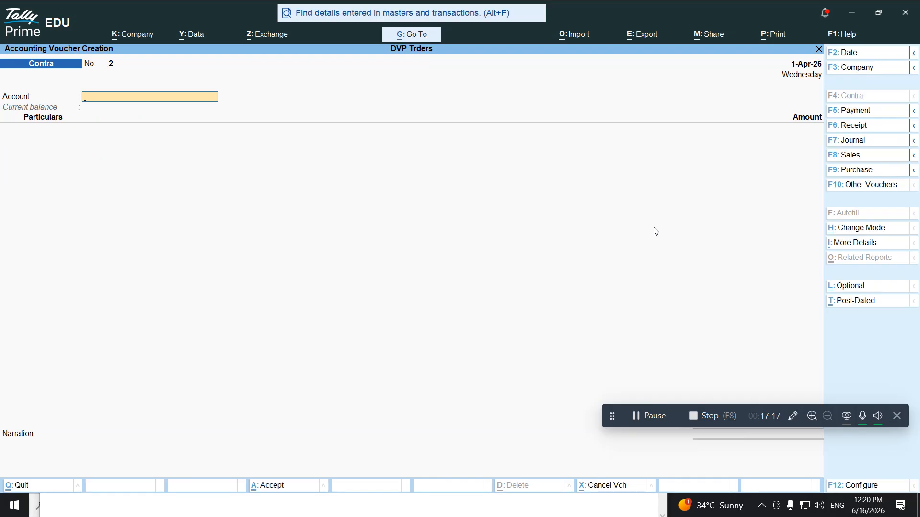
Add the line 'purchases Furniture 95000' to Notepad and return to a TallyPrime Payment voucher
key(alt+Tab)
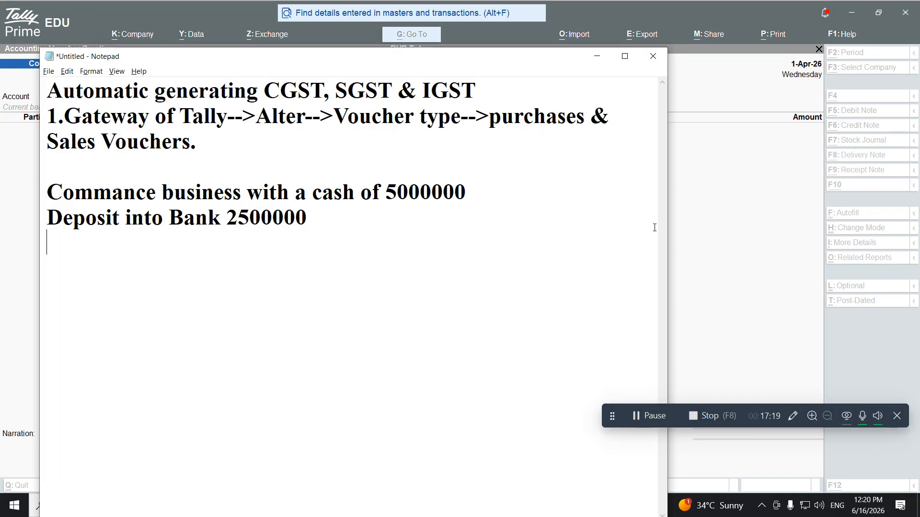
text(purchas)
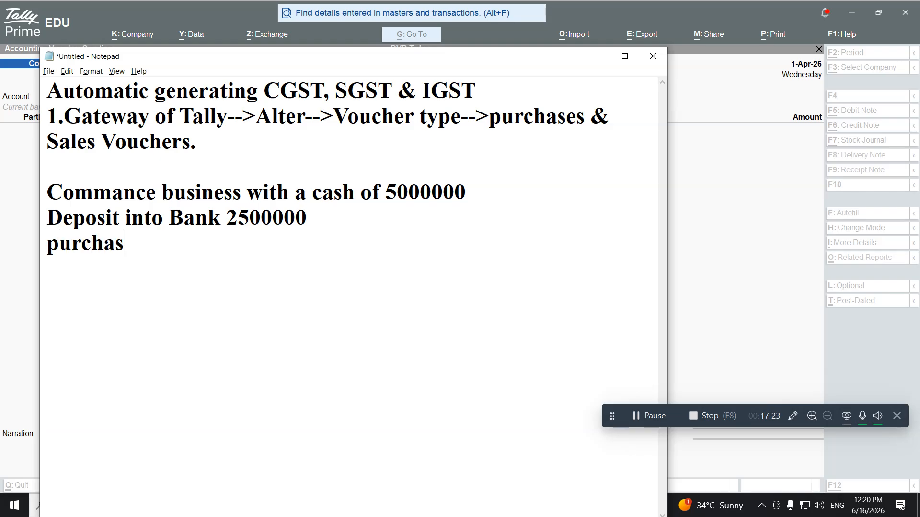
text(es Furniture)
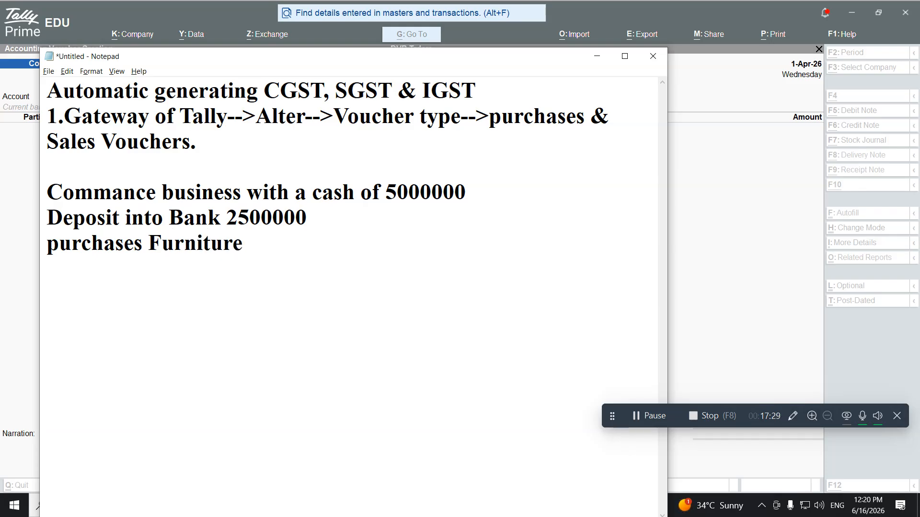
text( 95000)
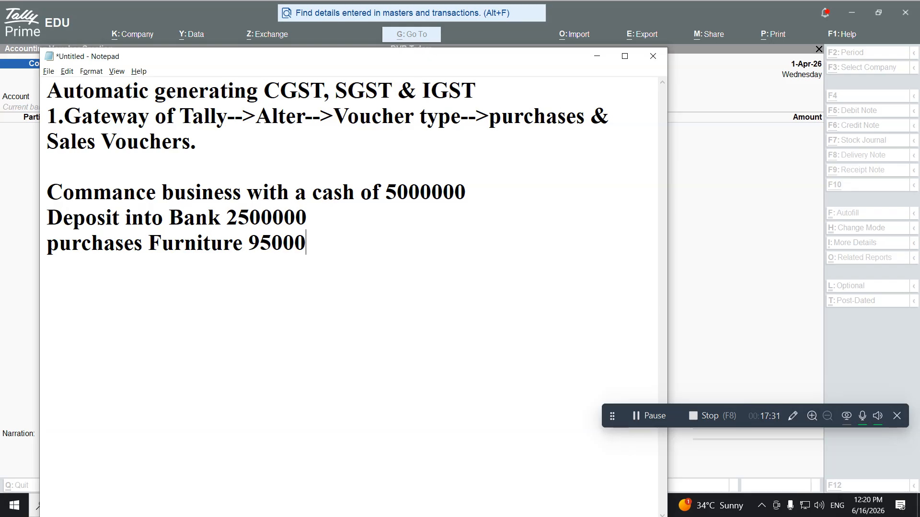
key(Return)
key(alt+Tab)
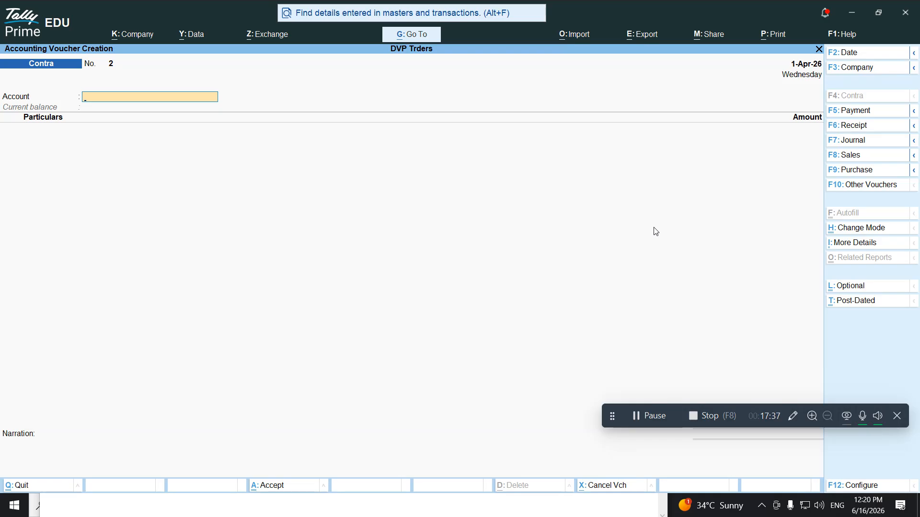
key(F5)
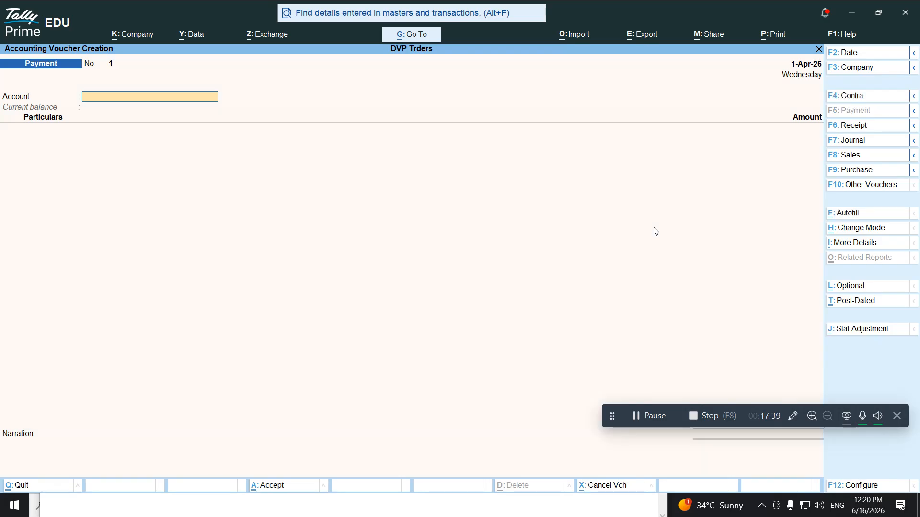
Pay from Cash and create ledger 'Furniture' under Fixed Assets
text(Ca)
key(Return)
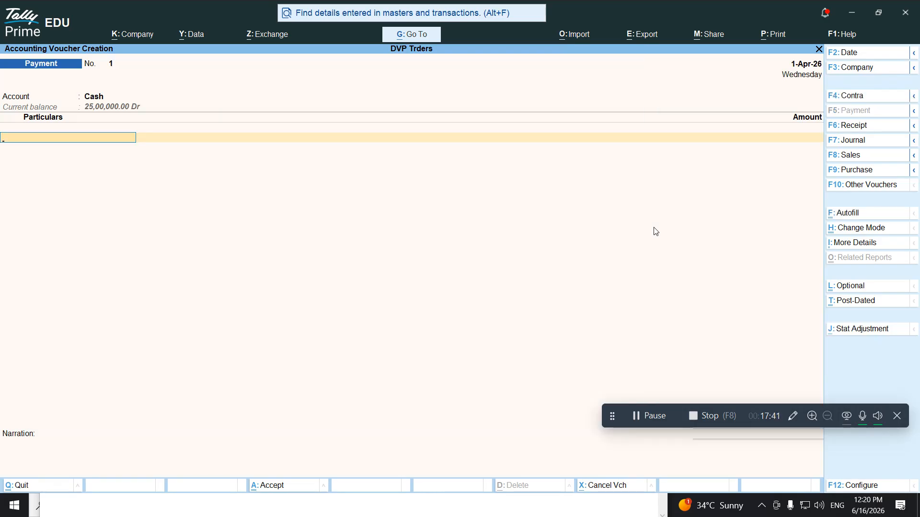
key(alt+c)
text(Fur)
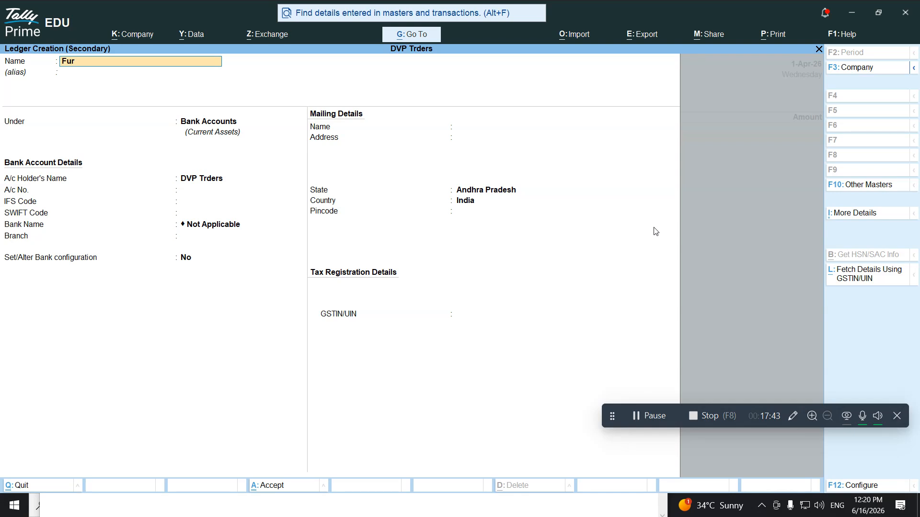
text(nitur)
key(Return)
key(Return)
text(F)
key(Return)
key(Return)
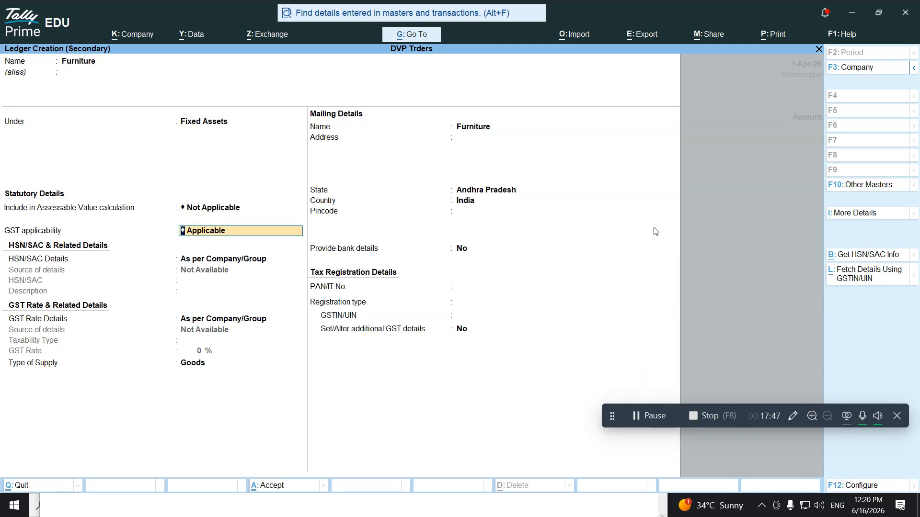
key(Return)
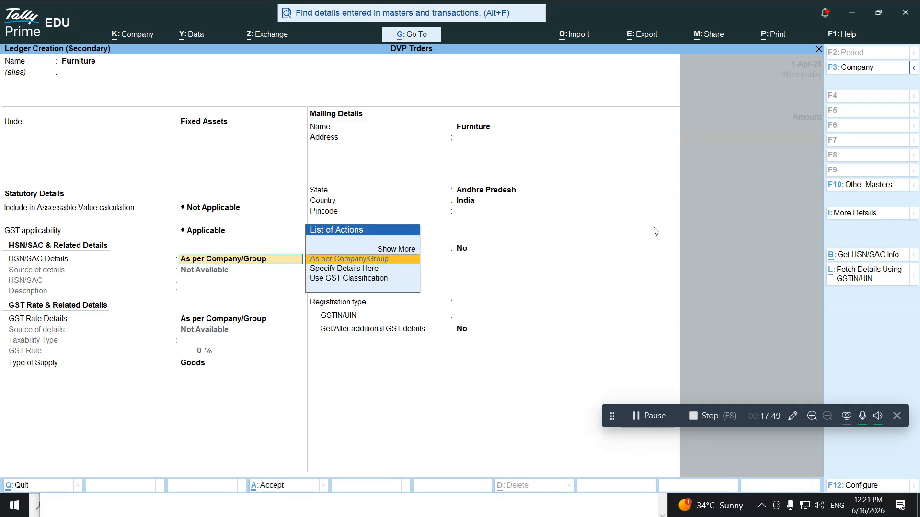
key(ctrl+a)
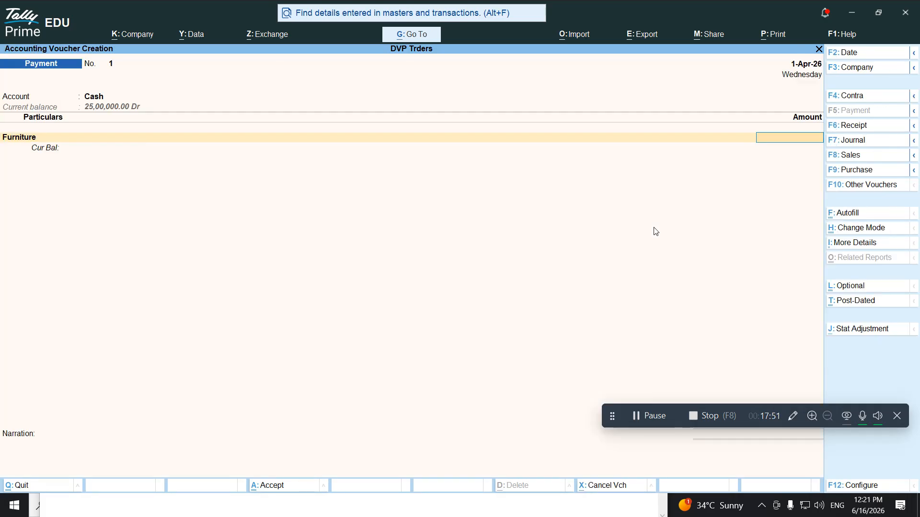
Enter 95,000 for Furniture, save the payment, and begin a 'load' note in Notepad
text(95,000)
key(Return)
key(Return)
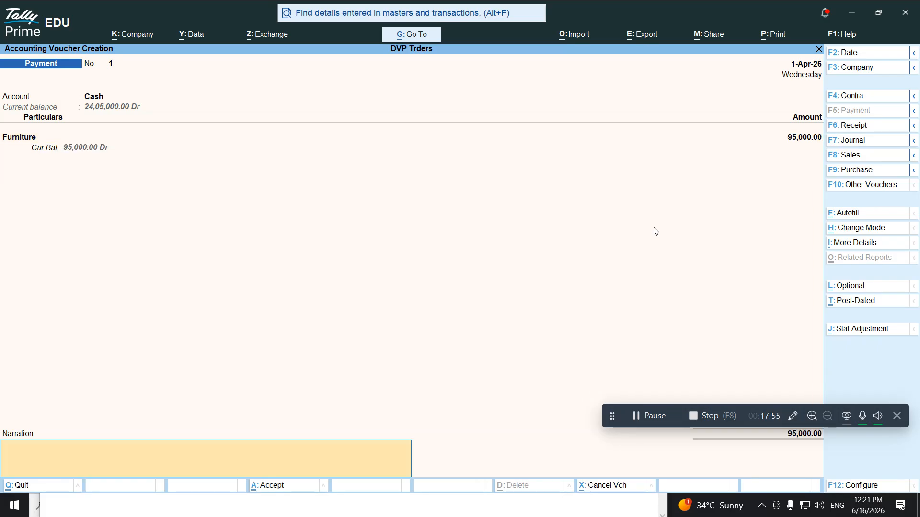
key(Return)
key(Return)
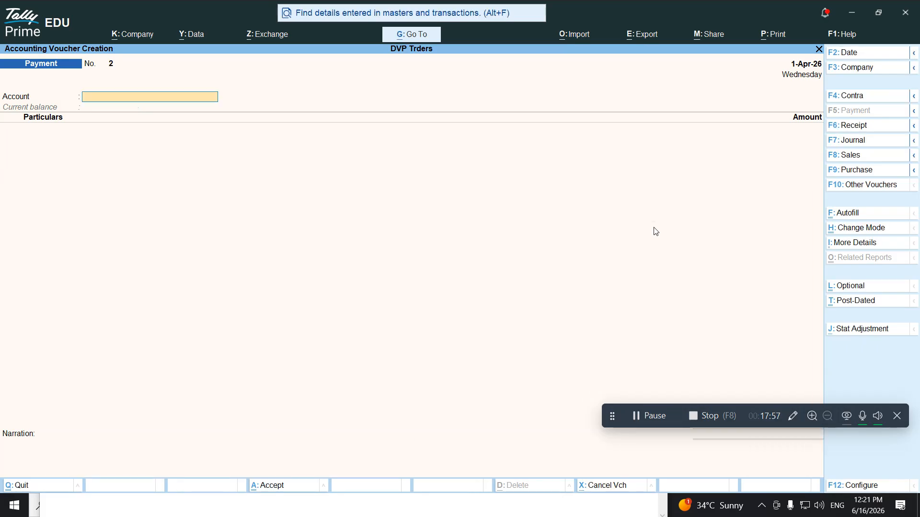
key(alt+Tab)
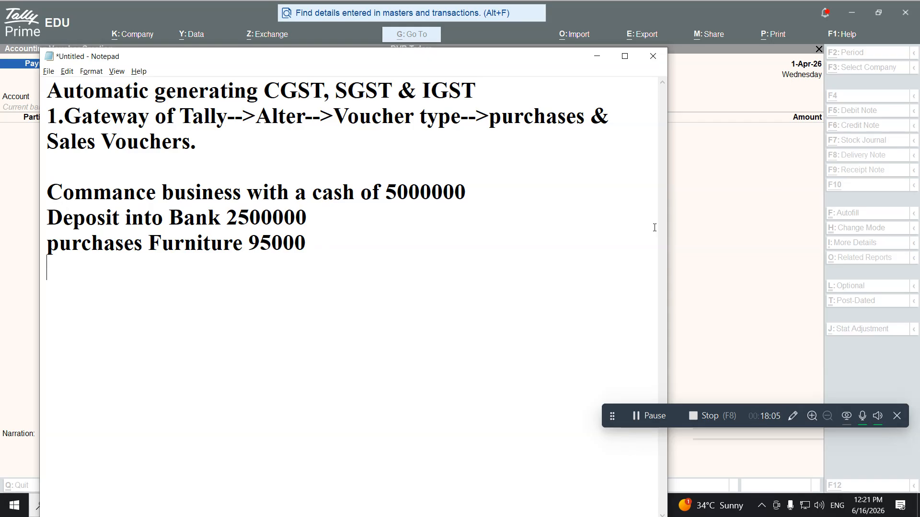
text(load)
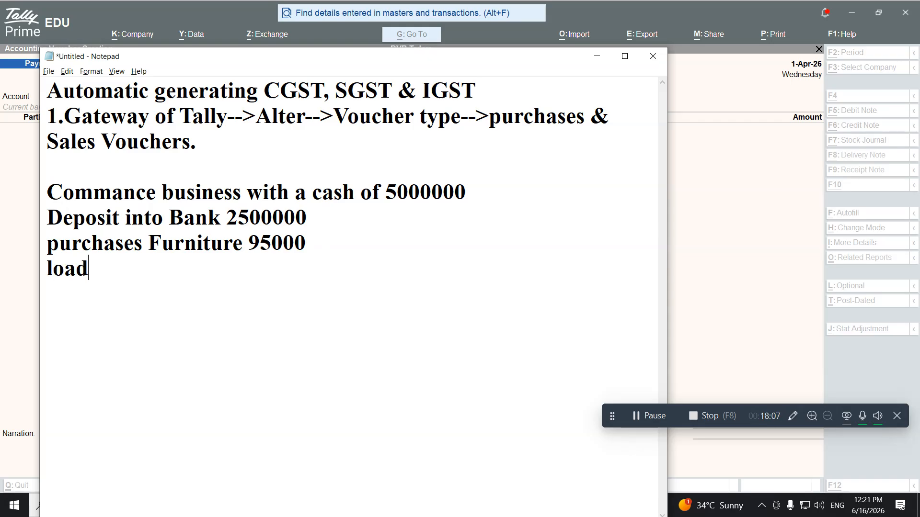
Fix the note to read 'loan taken from SBI 1500000' and return to TallyPrime
key(BackSpace)
text(n taken f)
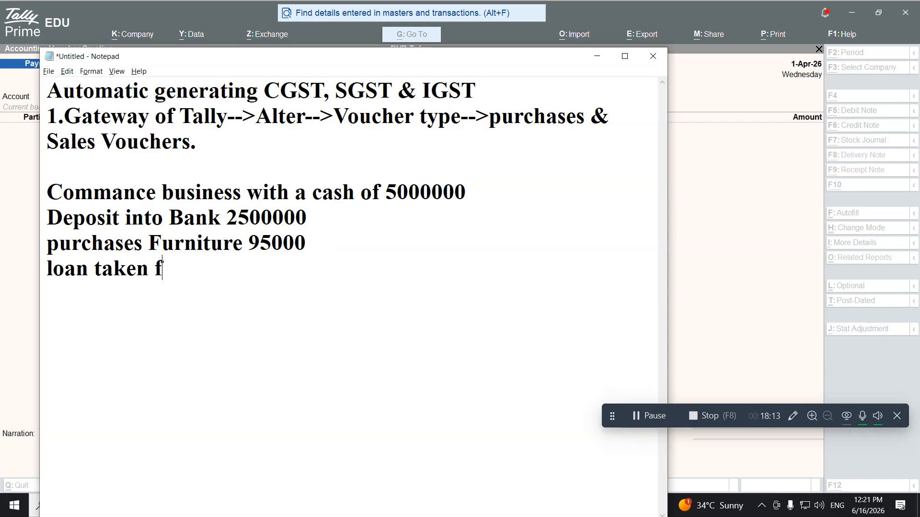
text(rom S)
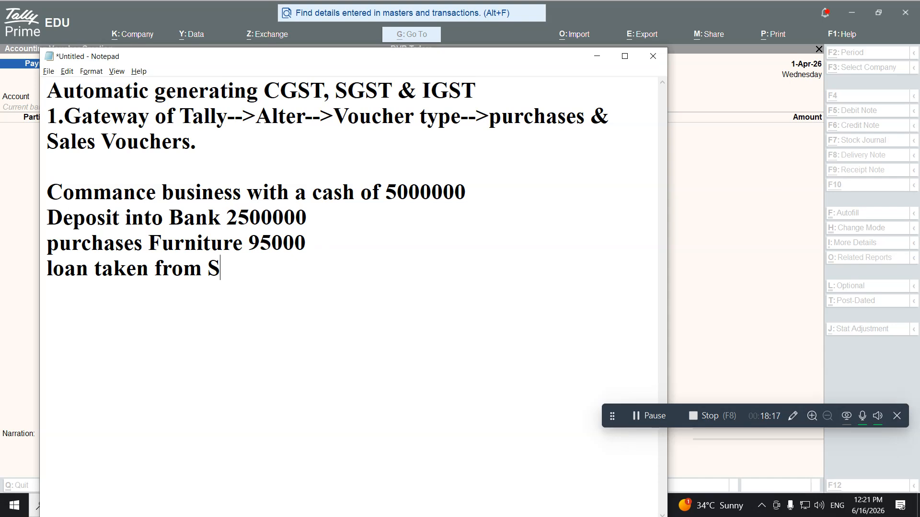
text(BI 150)
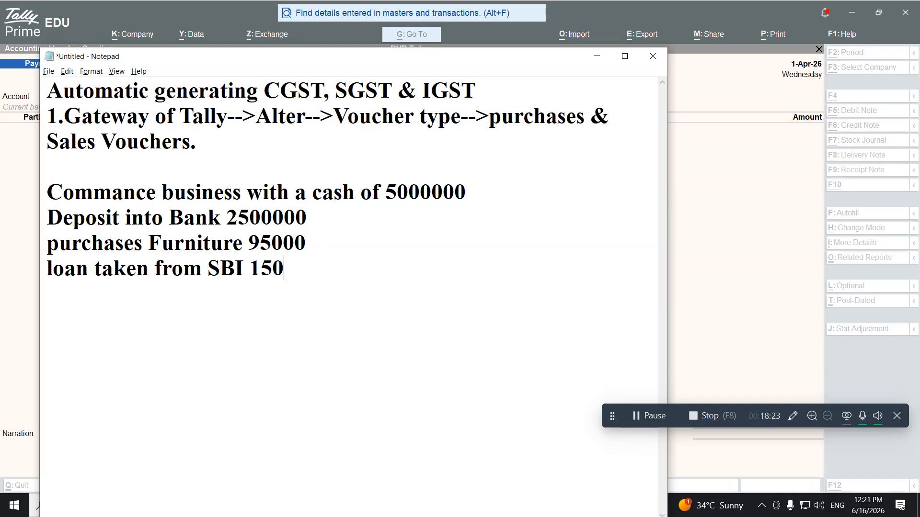
text(0000)
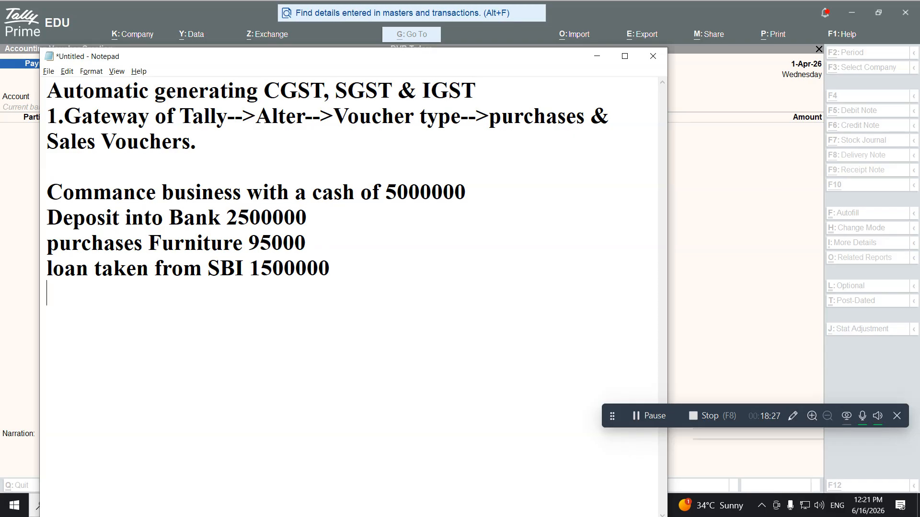
key(alt+Tab)
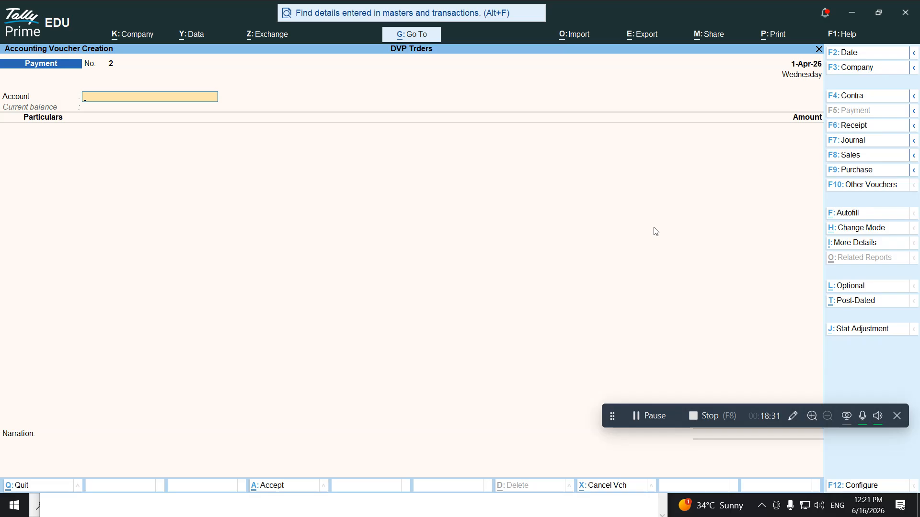
Start a Cash Receipt voucher and create ledger 'SBI' under Loans (Liability)
key(F6)
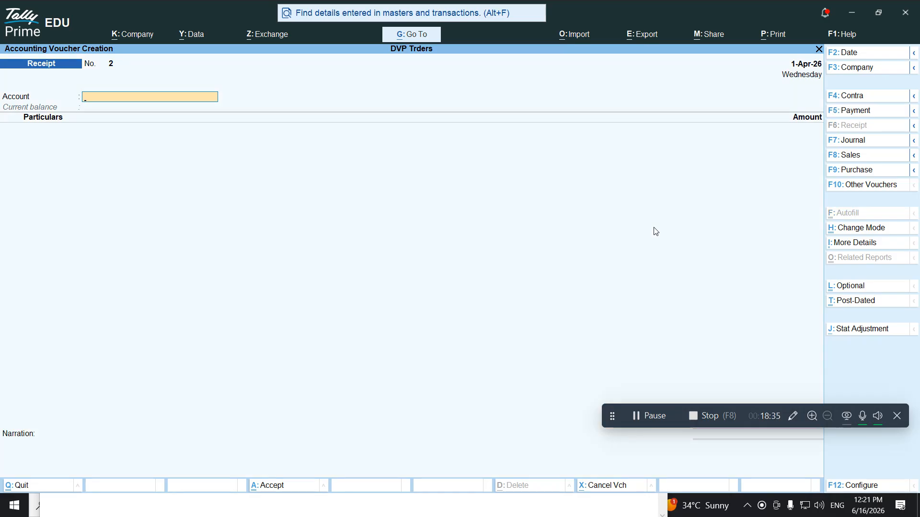
text(Cas)
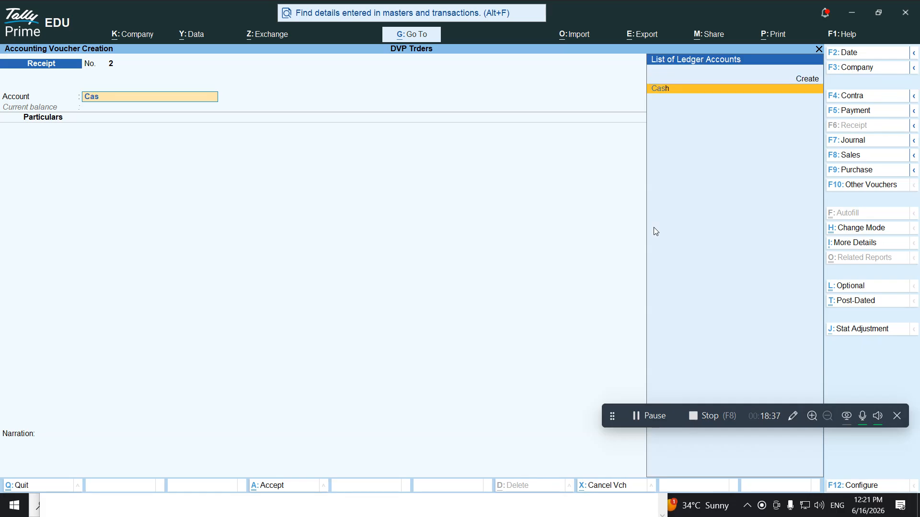
key(Return)
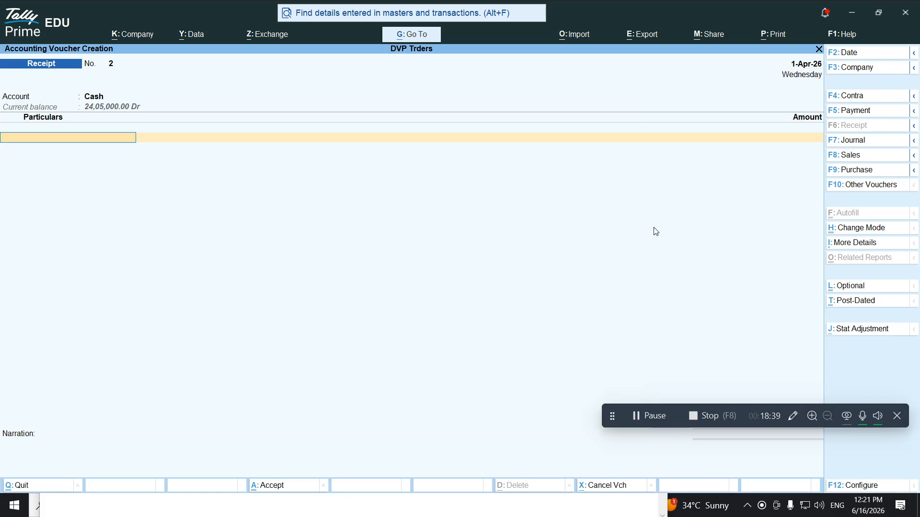
key(alt+c)
text(S)
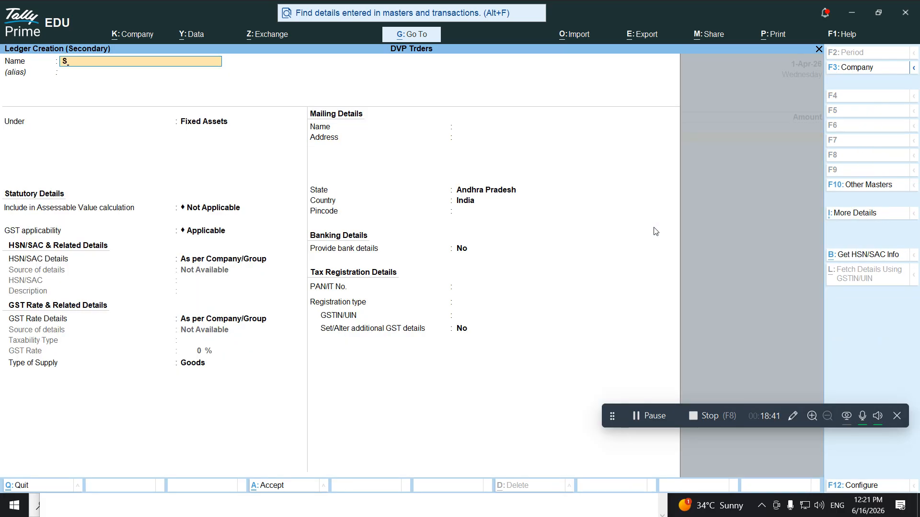
text(BI)
key(Return)
text(Loa)
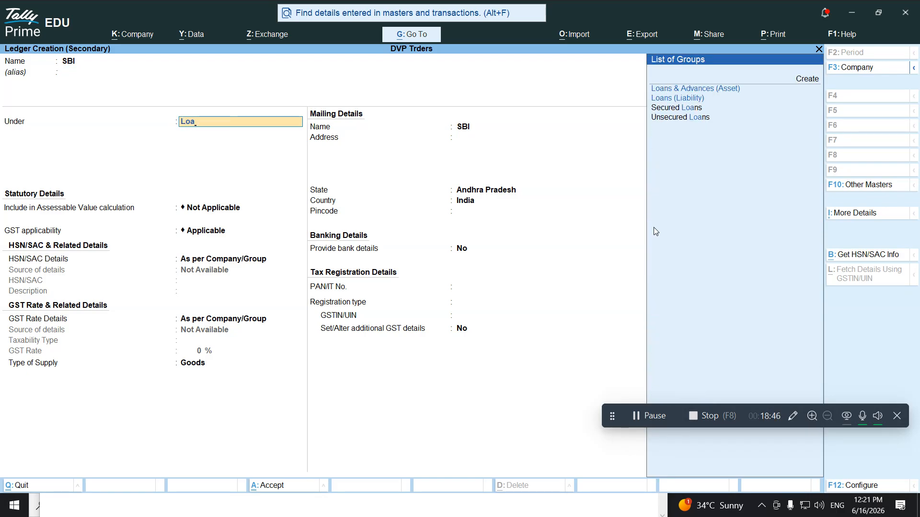
key(Down)
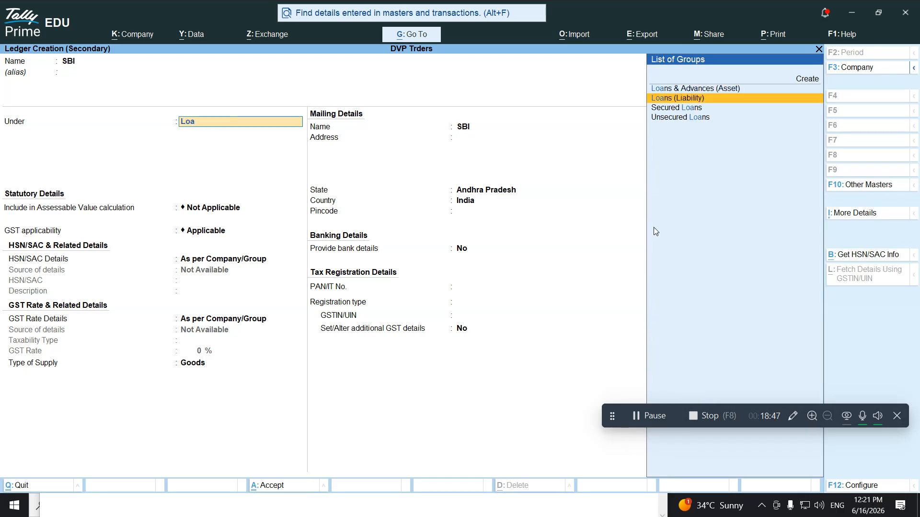
key(Return)
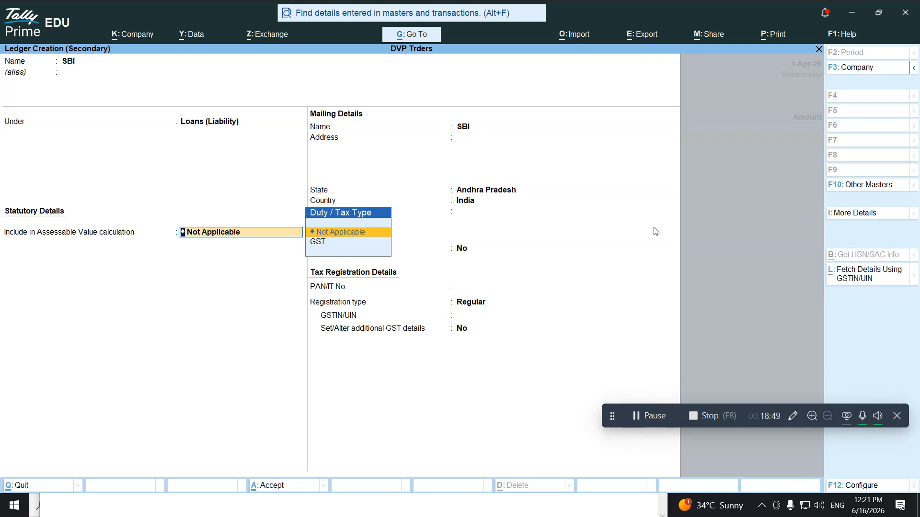
key(Return)
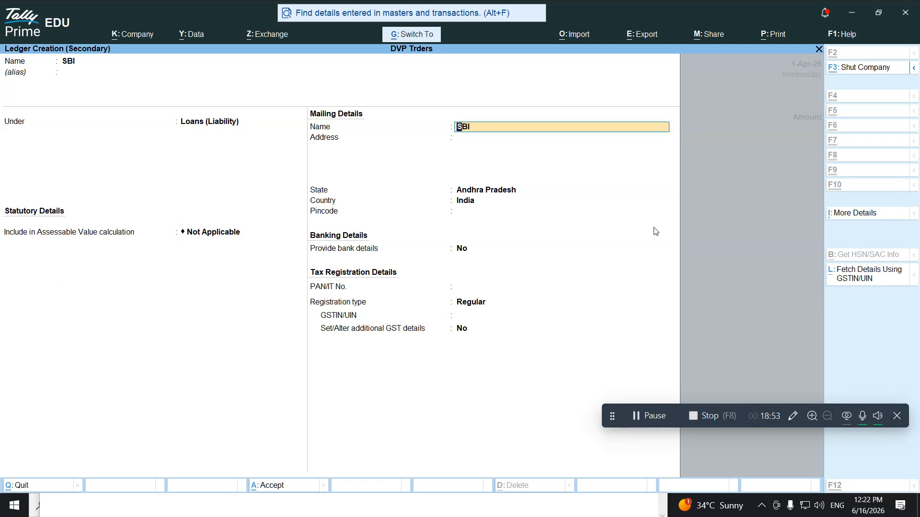
key(ctrl+a)
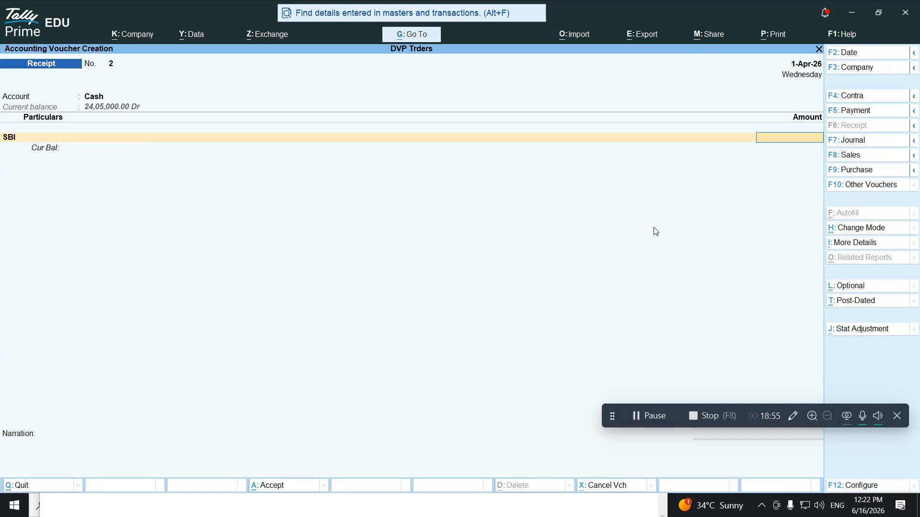
Credit SBI 15,00,000 in the receipt, save it, and bring Notepad forward
text(1500000)
key(Return)
key(Return)
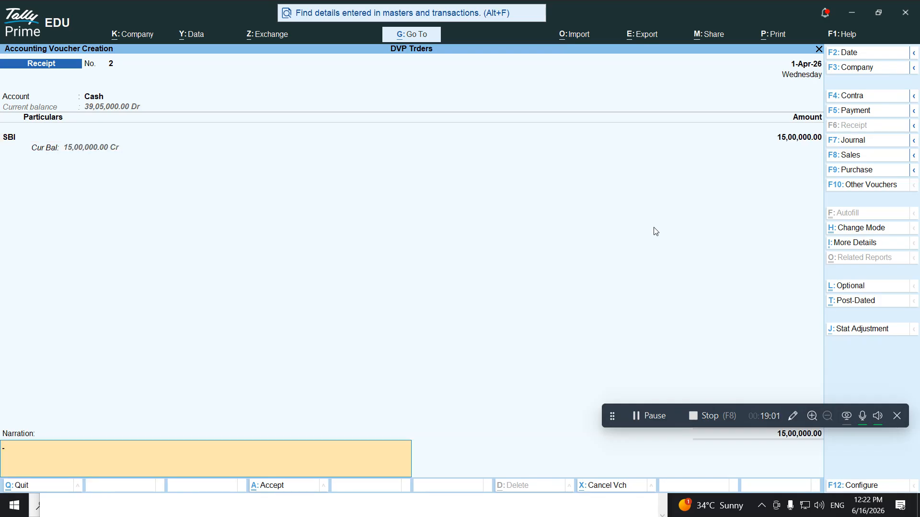
key(Return)
key(Return)
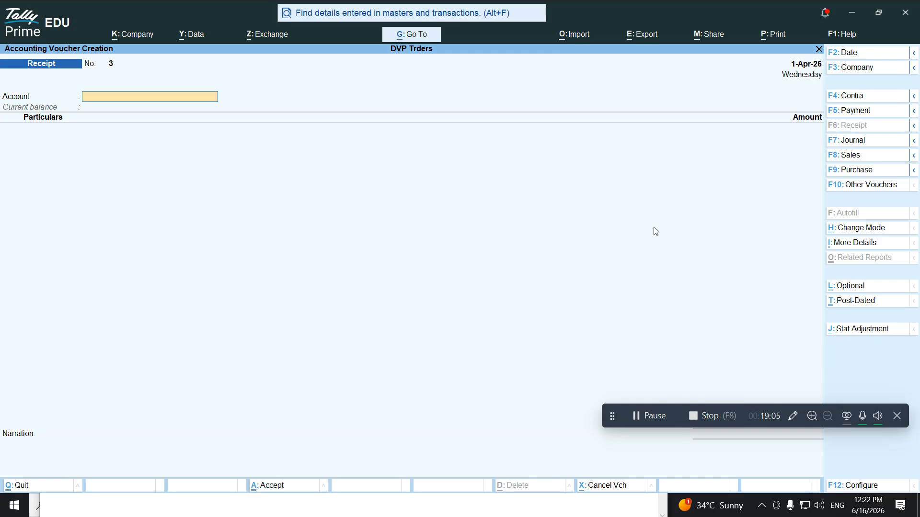
key(alt+Tab)
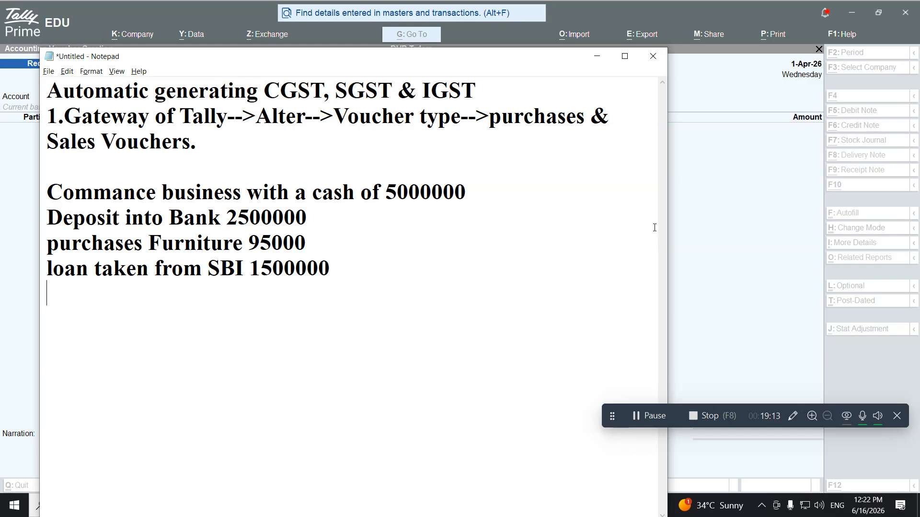
Type 'Purchases goods from SVC Traders on credit(local)' followed by the supplier's GSTIN in braces
text(p)
key(BackSpace)
text(Purchases goods from)
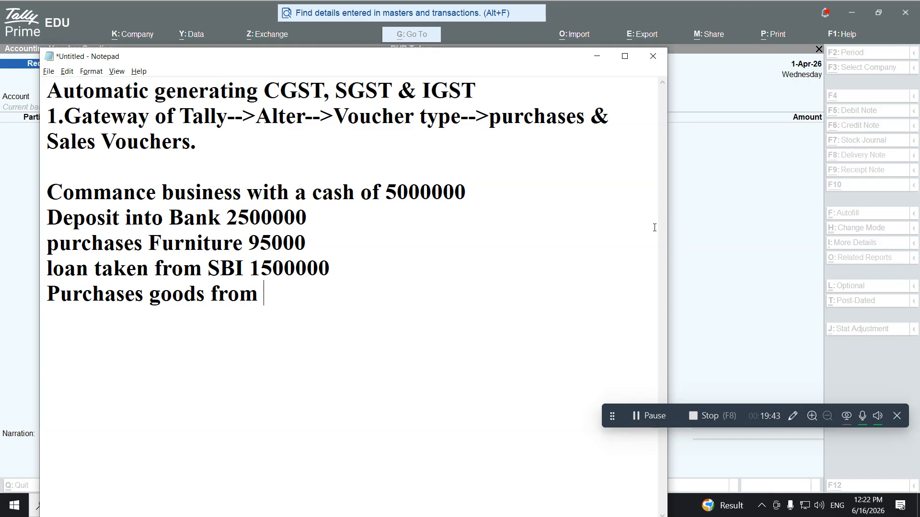
text(SVC Traders)
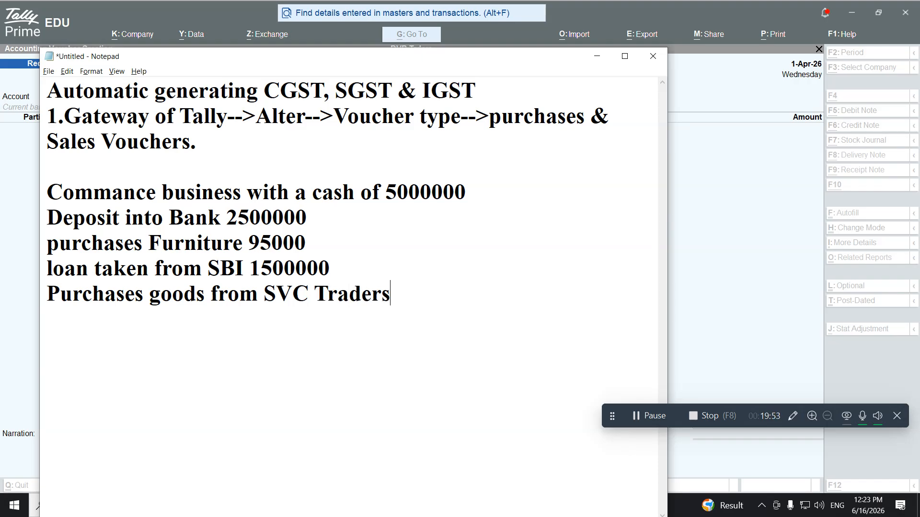
text( on credit)
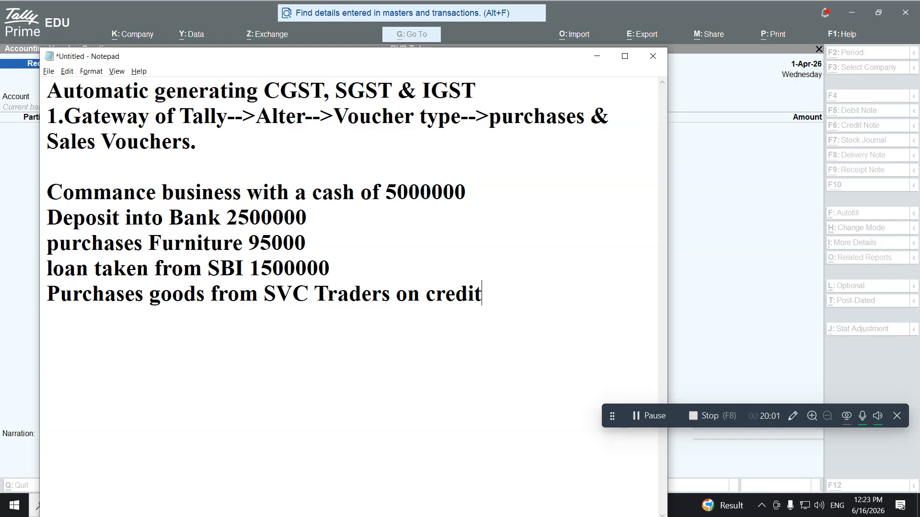
text((local)
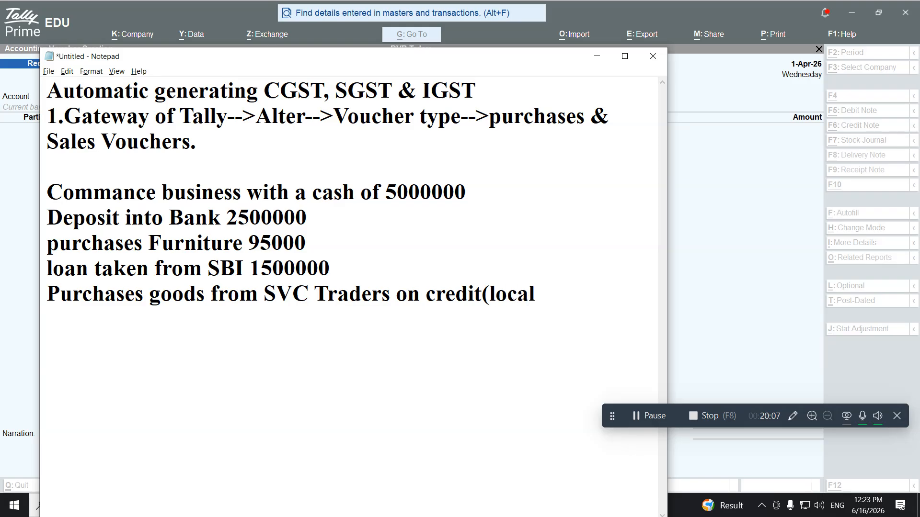
text())
text({)
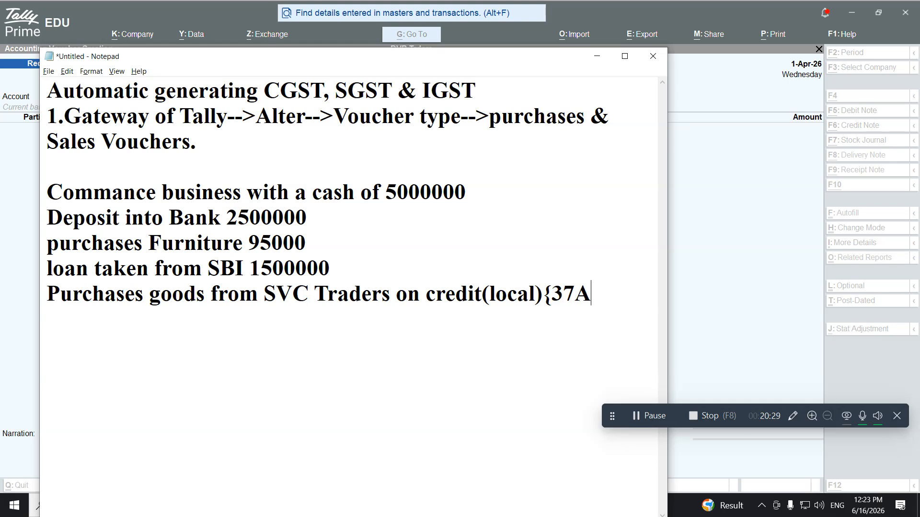
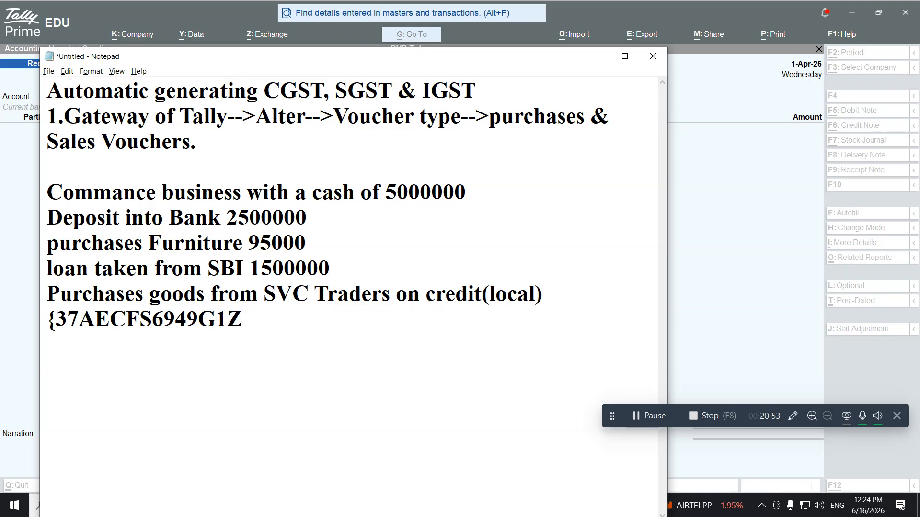
text(})
text(L)
text(G )
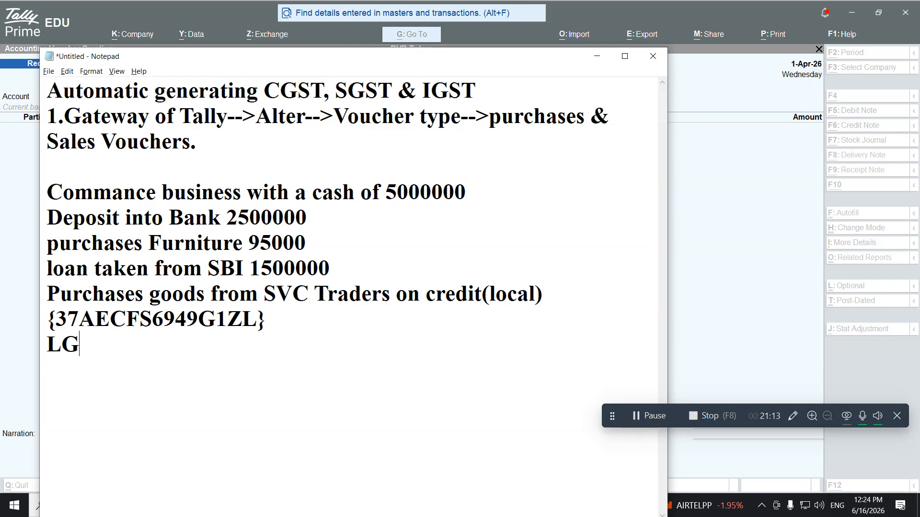
text(Washing )
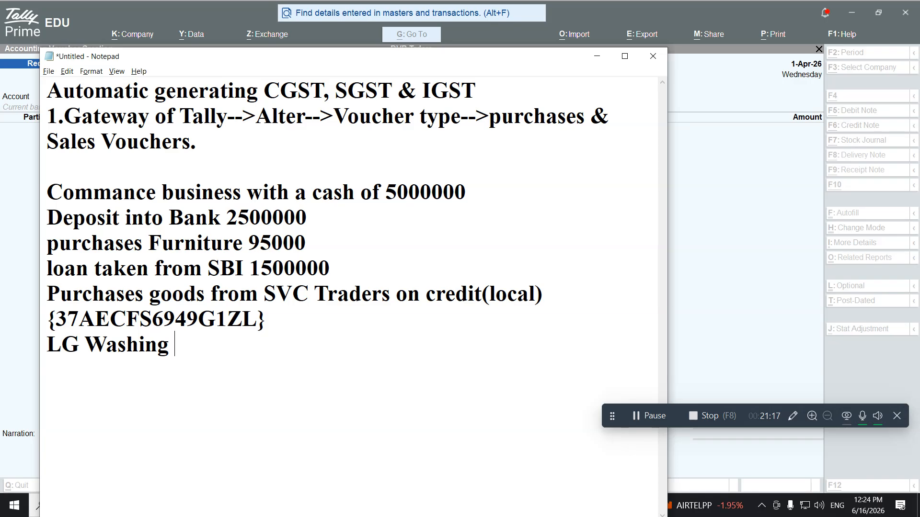
text(m)
key(BackSpace)
text(Machin)
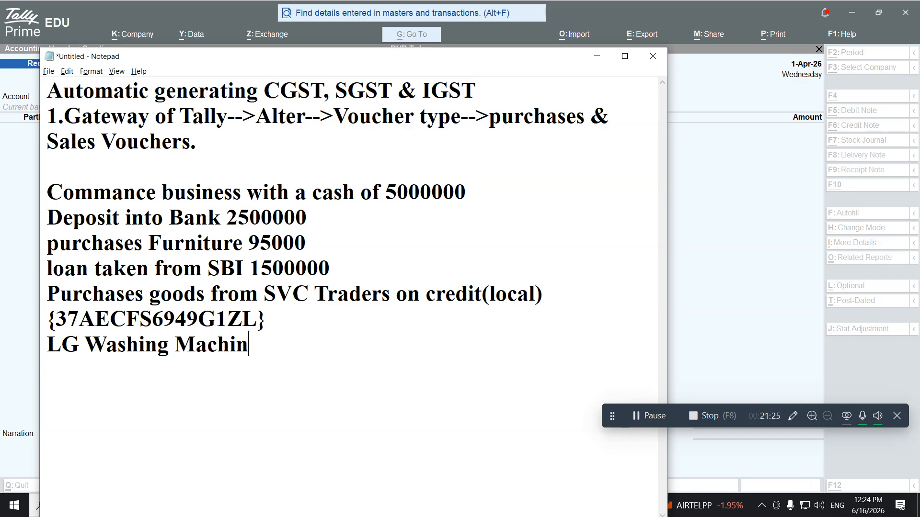
text( 10 No)
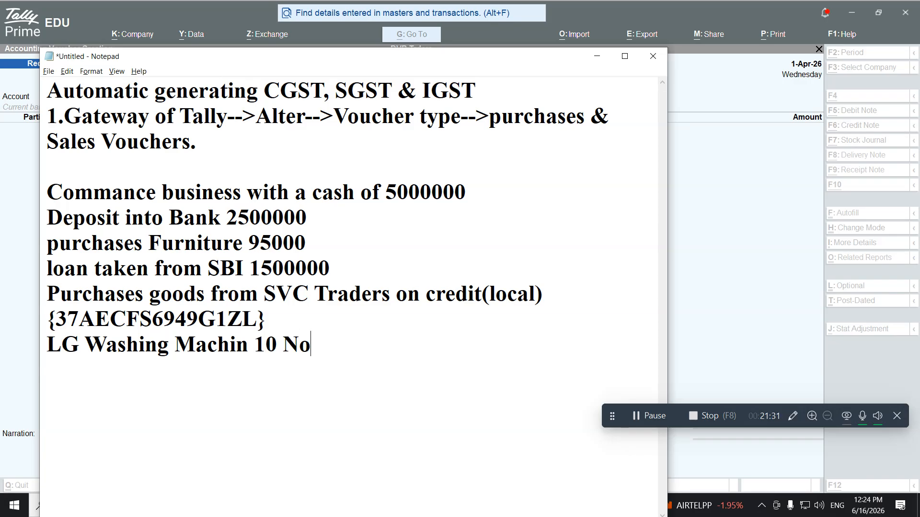
text(s @25000 )
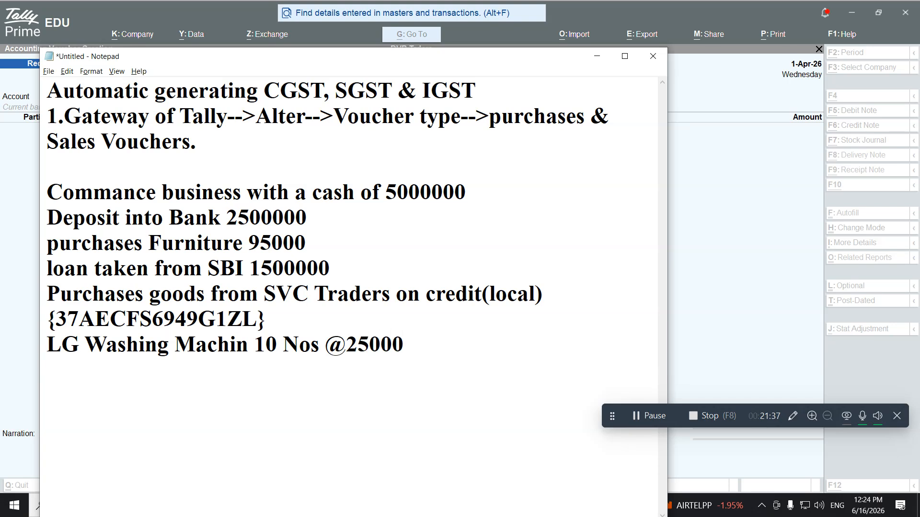
text(Each)
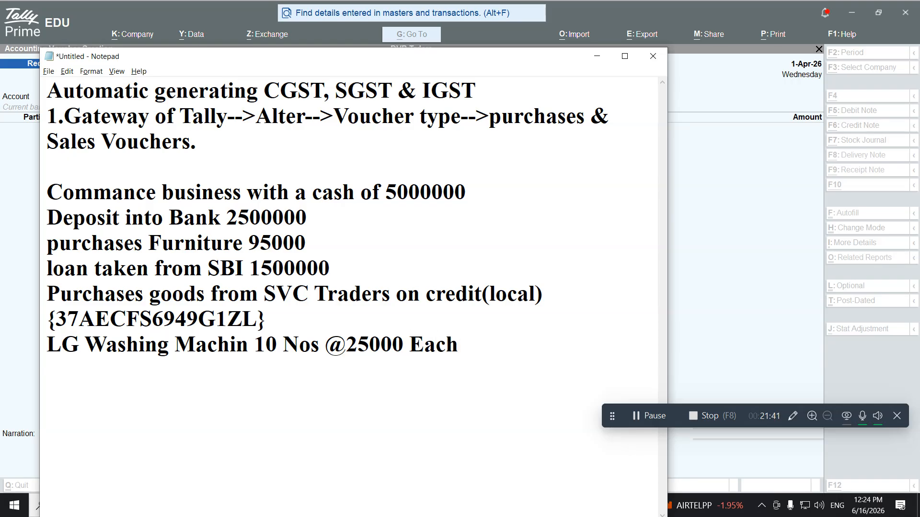
key(Return)
text(LG)
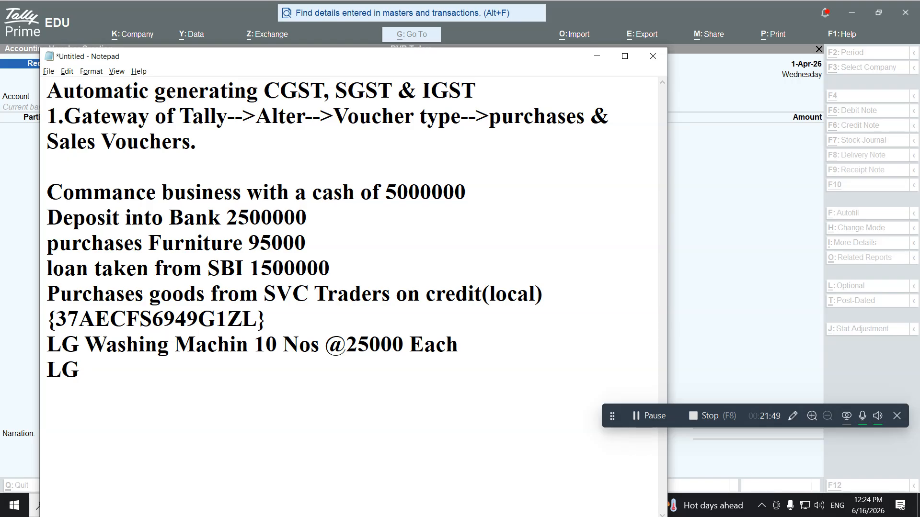
text( Waterheaters 10)
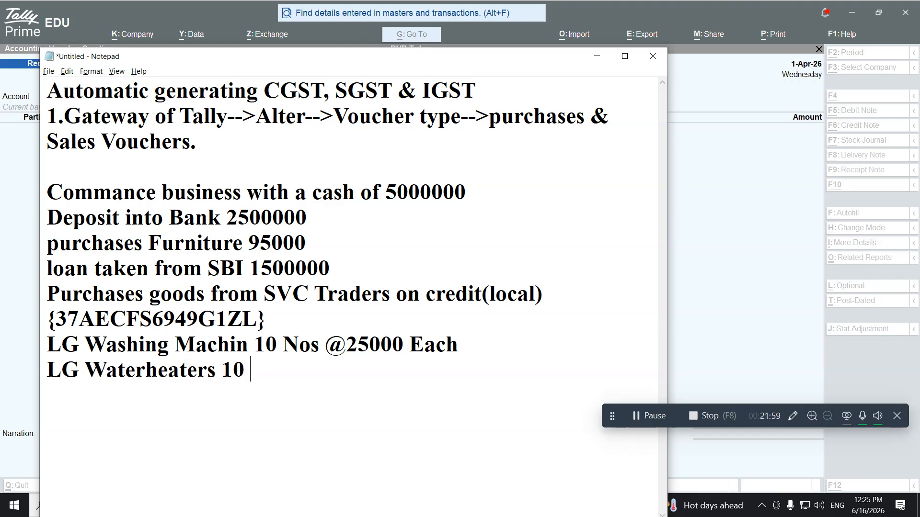
text( Nos @15000)
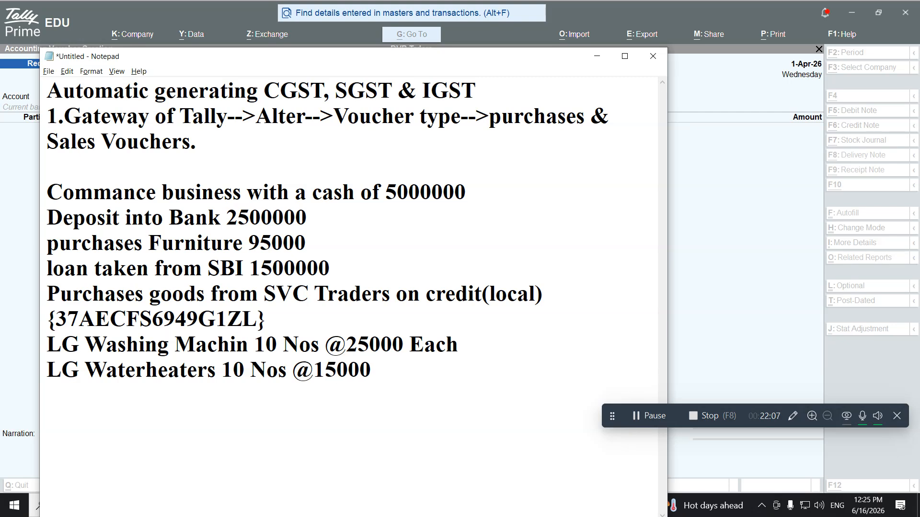
text( Each )
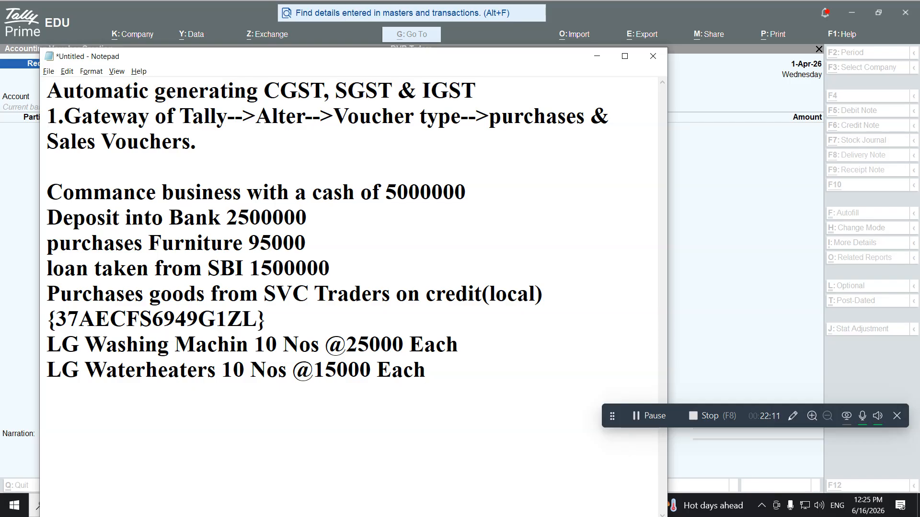
text(LG AC)
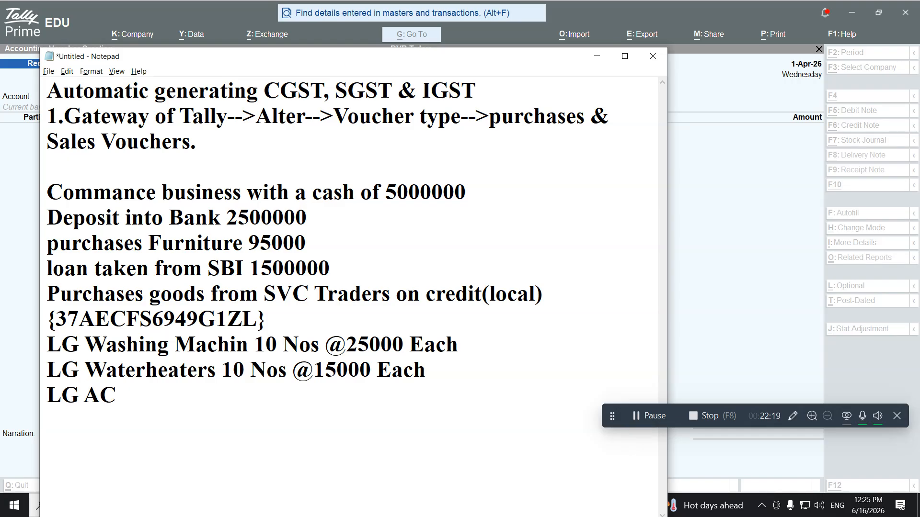
text( 1.5To)
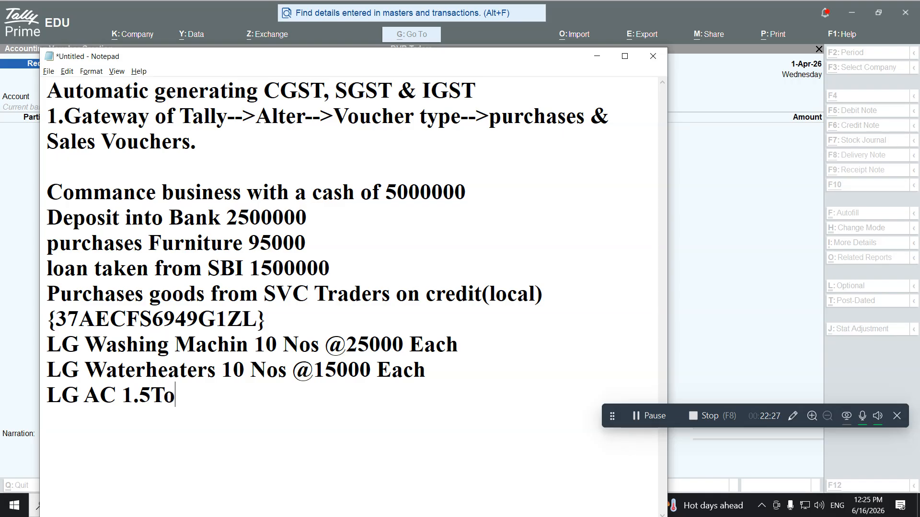
text(nns 10 )
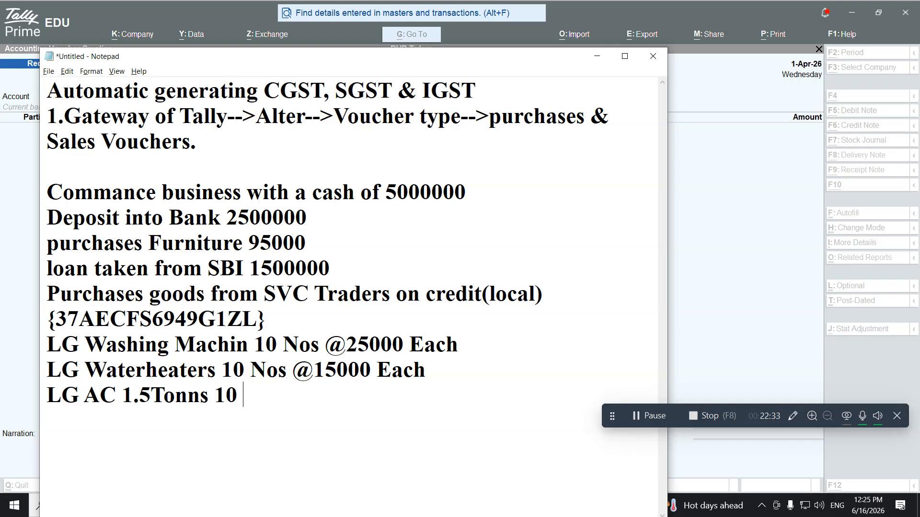
text(Nos @)
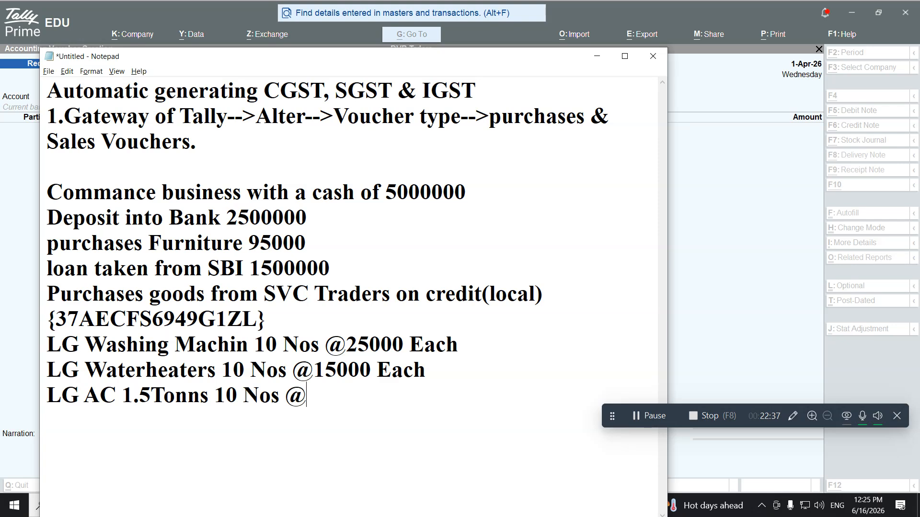
text(25000)
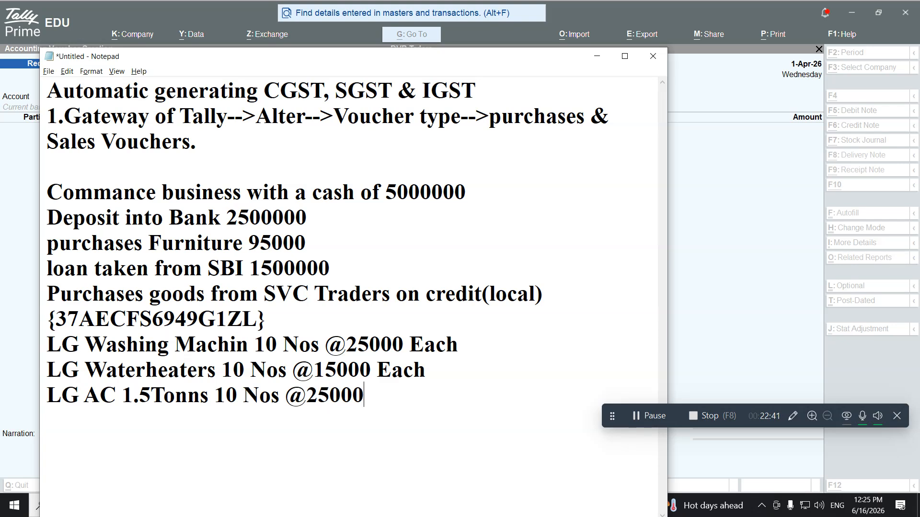
key(BackSpace)
key(BackSpace)
key(BackSpace)
key(BackSpace)
key(BackSpace)
text(35000)
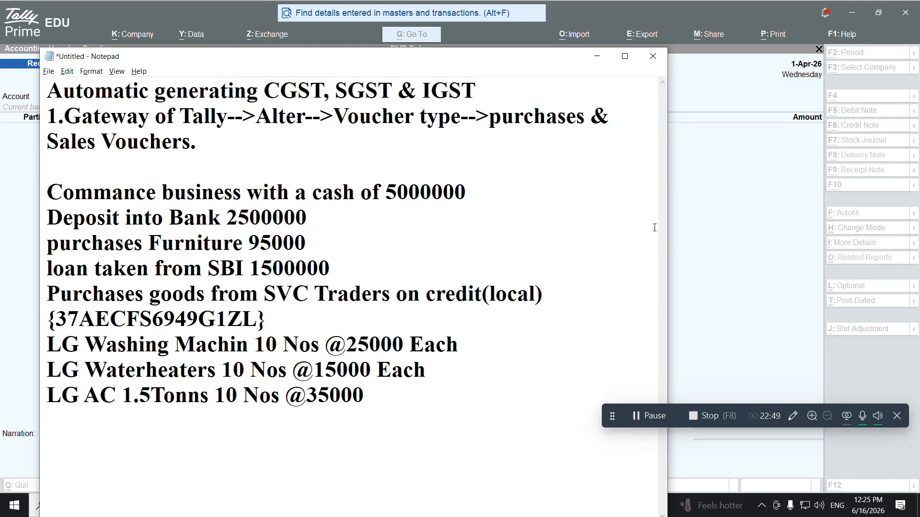
text( Each)
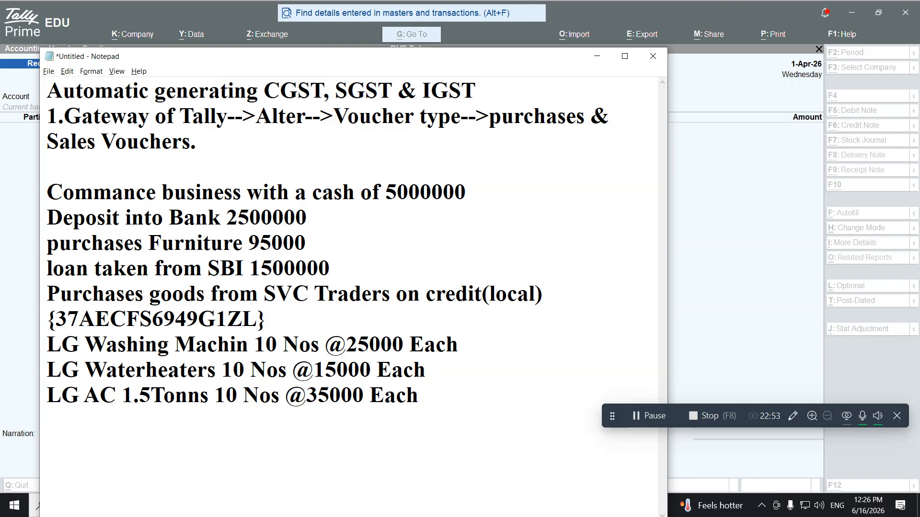
key(Return)
text(Calculate)
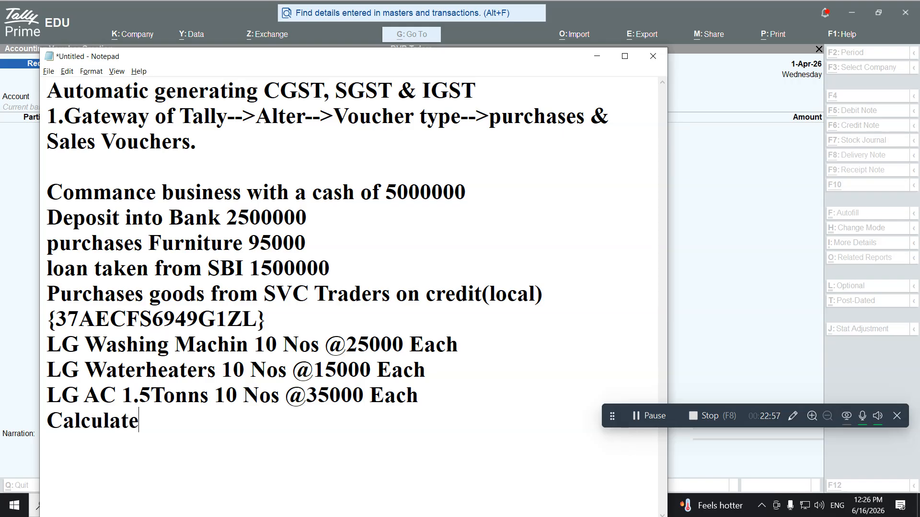
text( GST)
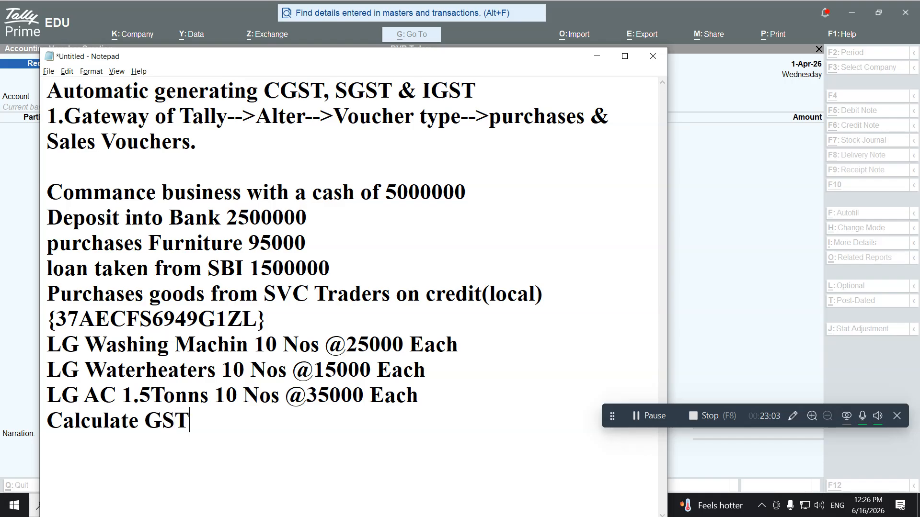
text(@18)
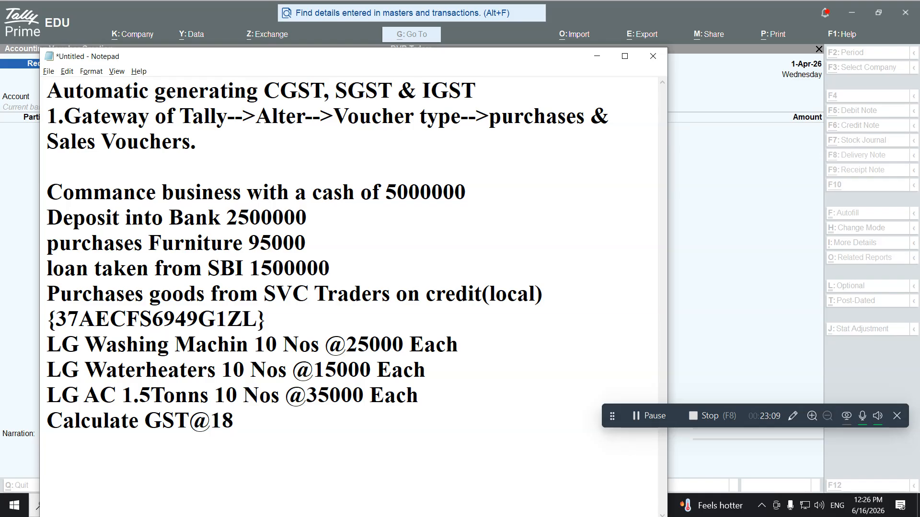
text(%)
key(alt+Tab)
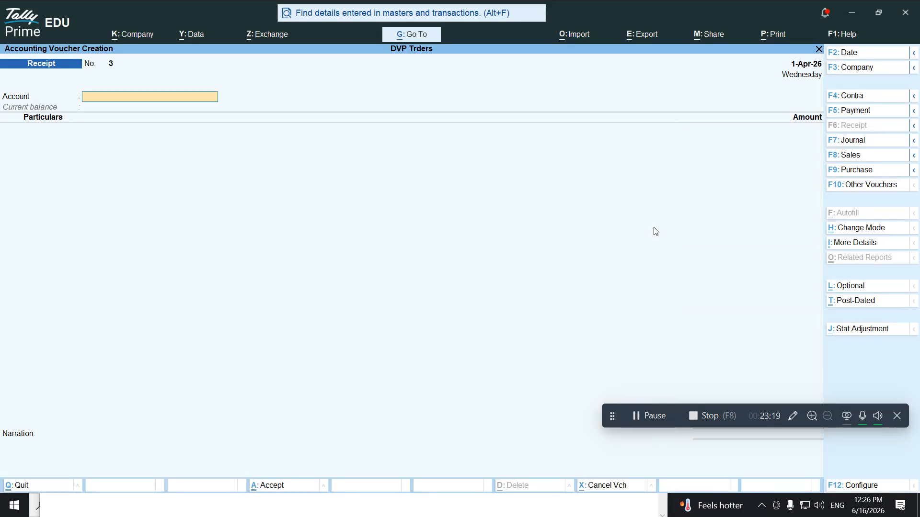
Start a Local Purchases purchase voucher with supplier invoice number 1 dated 1-Apr-26
click(848, 172)
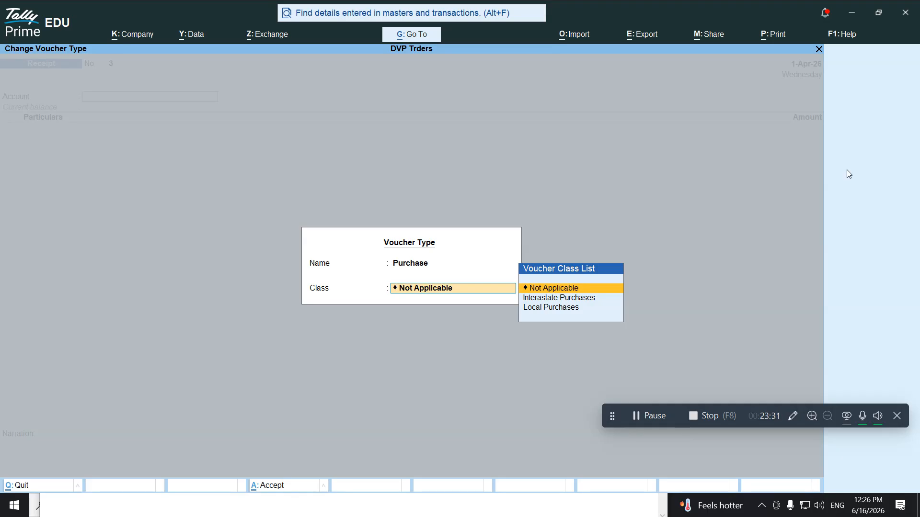
key(Down)
key(Down)
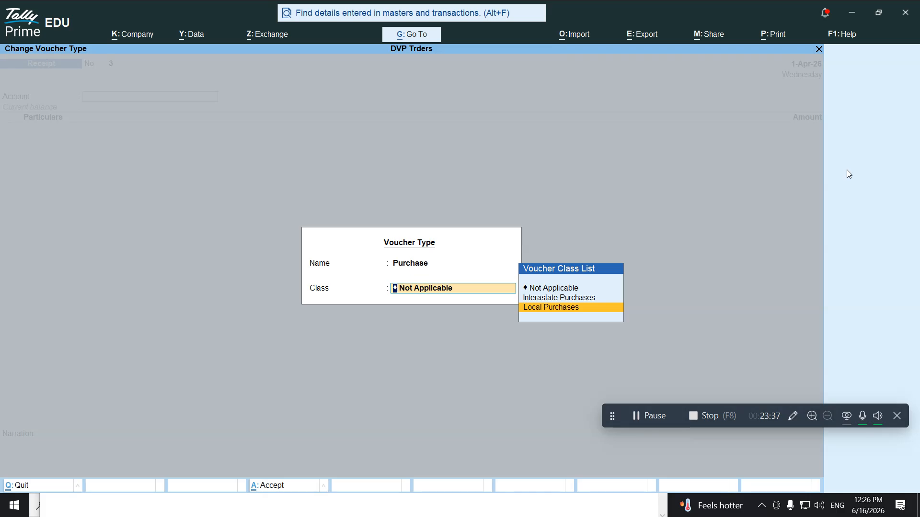
key(Return)
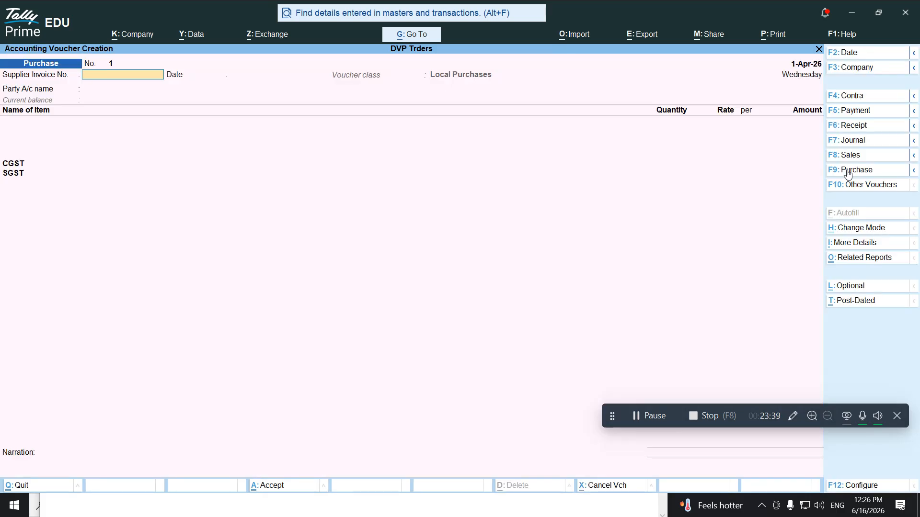
text(1)
key(Return)
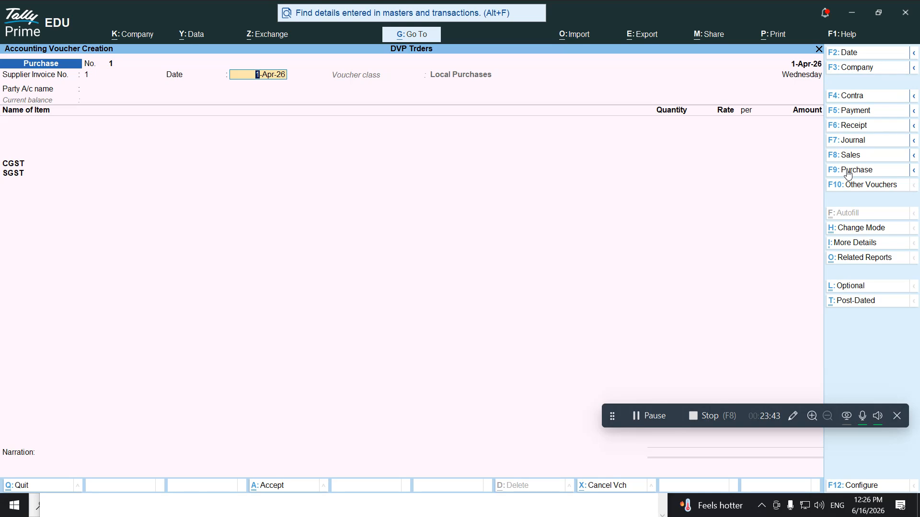
key(Return)
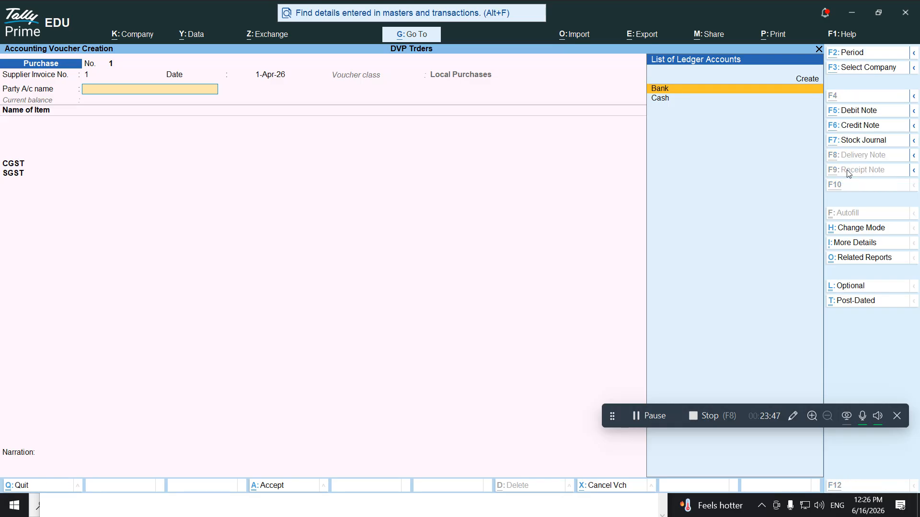
Check the exercise notes, then begin creating a new party ledger for the supplier
key(alt+Tab)
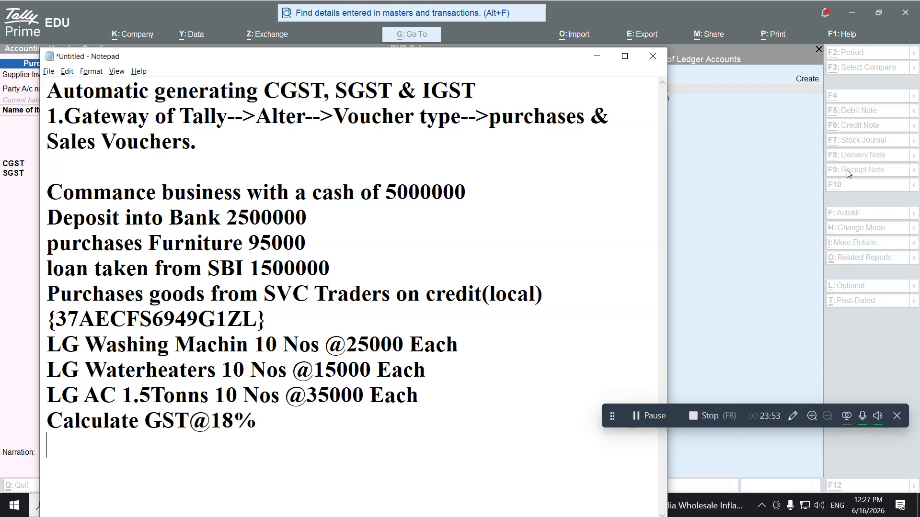
click(849, 175)
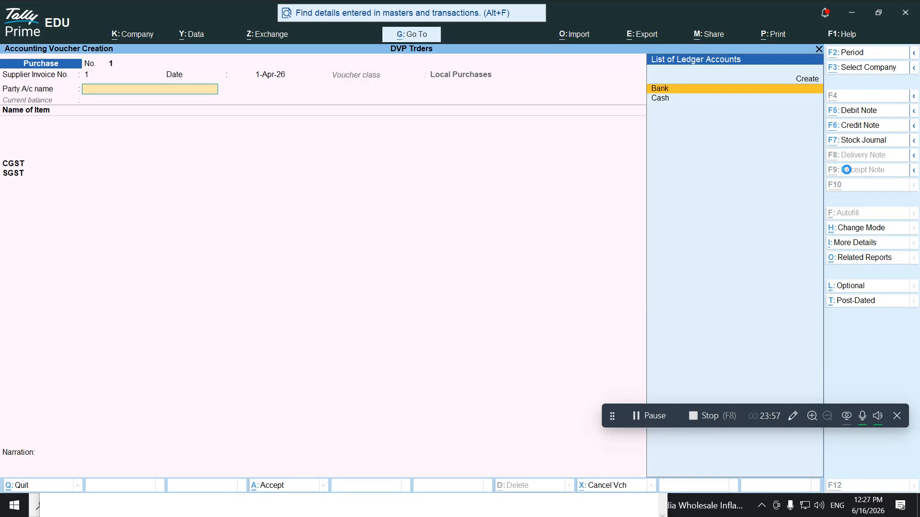
key(alt+c)
Name the ledger SVC Traders under Sundry Creditors, with Andhra Pradesh and Regular GST registration
text(SVC Traders)
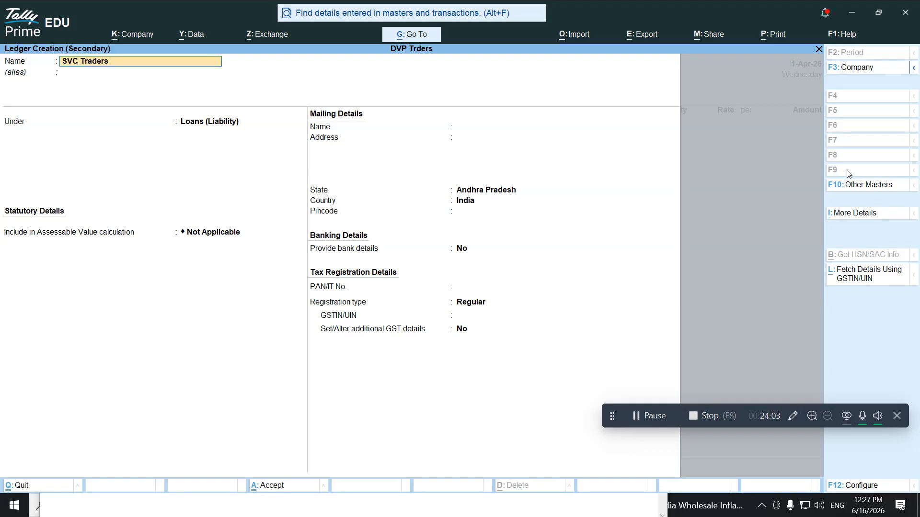
key(Return)
text(S)
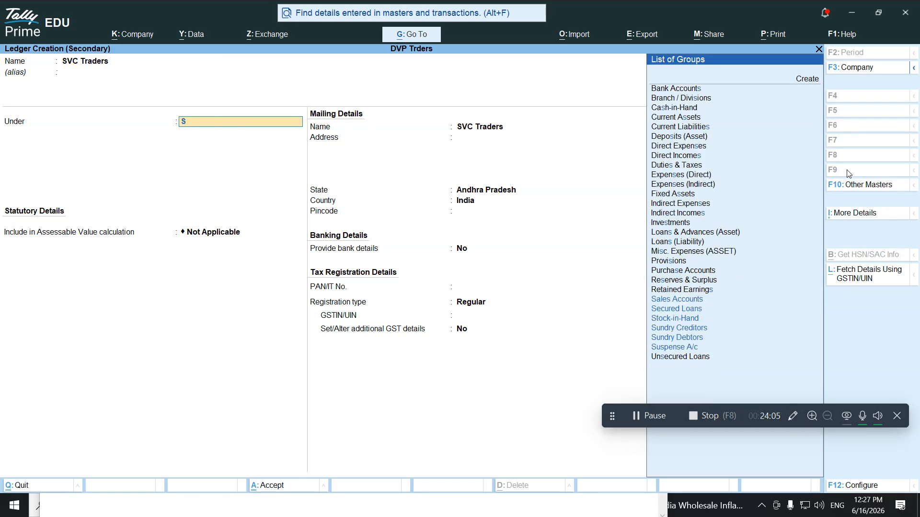
text(undry c)
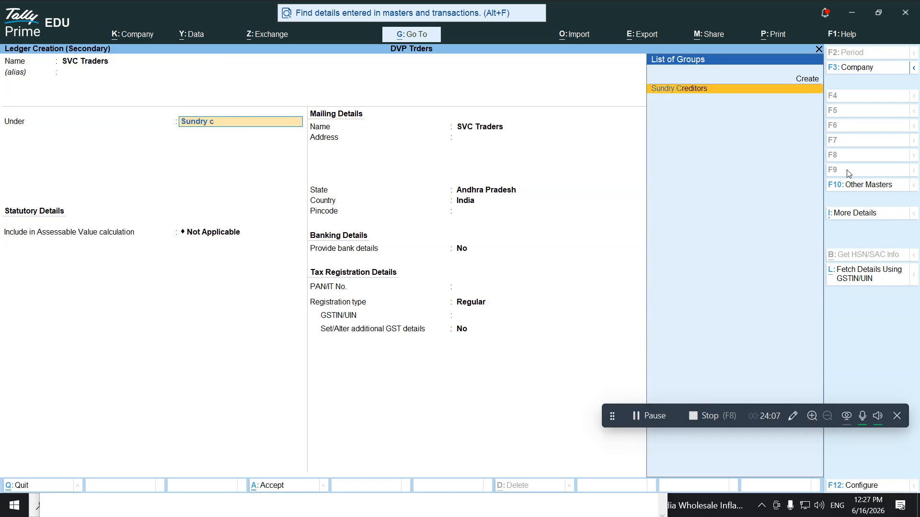
key(Return)
key(Return)
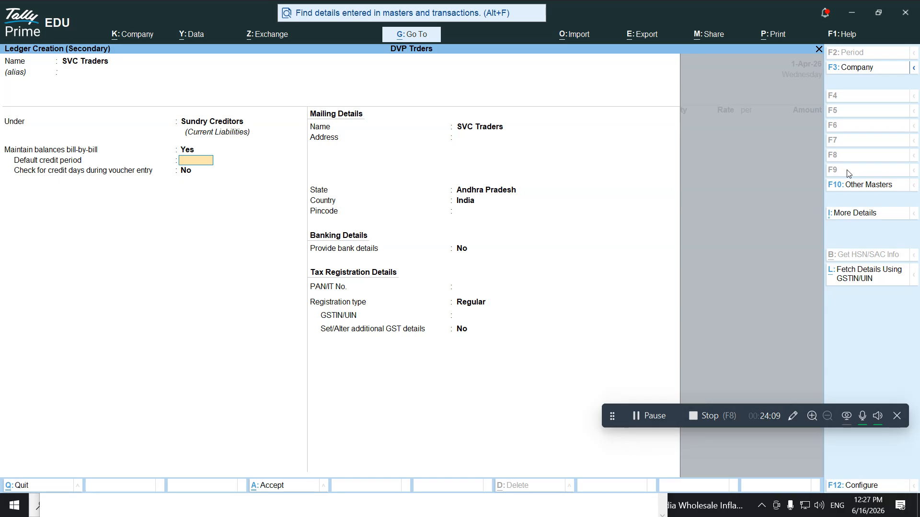
key(Return)
key(Return)
key(Return)
key(Return)
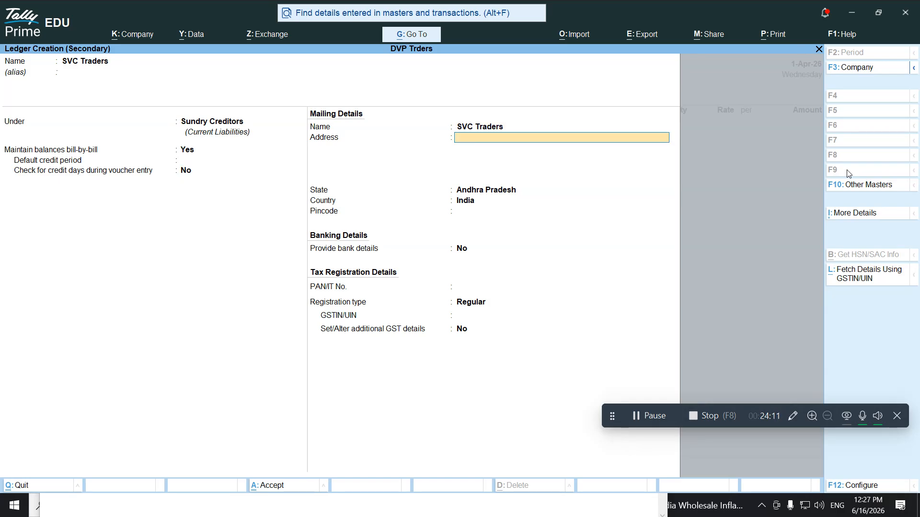
key(Return)
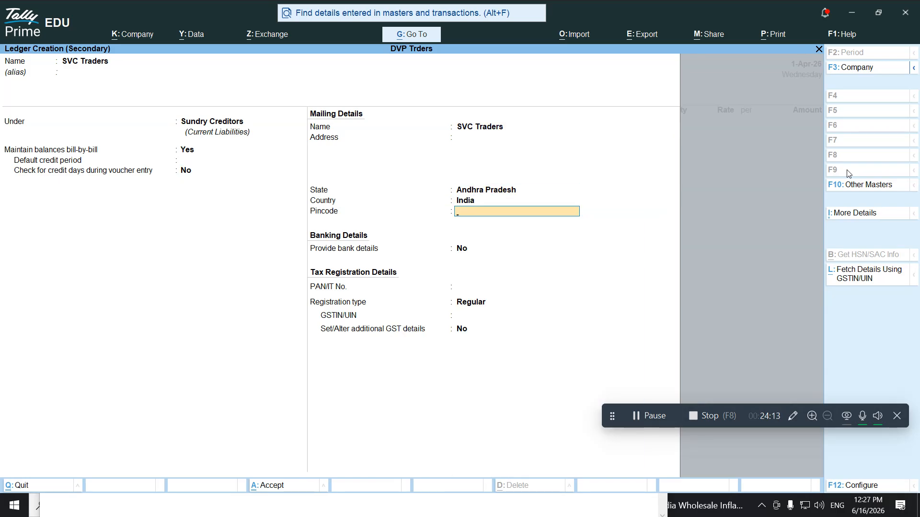
key(Return)
key(Return)
key(Return)
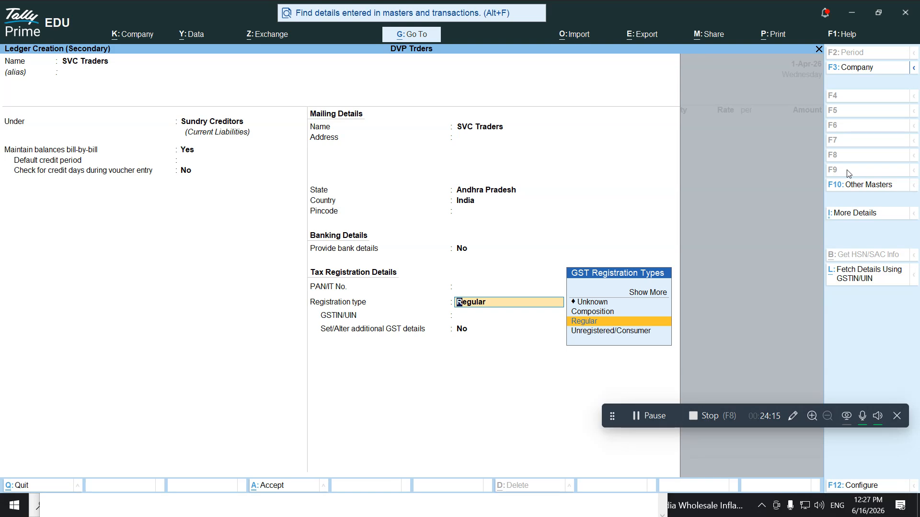
key(Return)
Copy the supplier's GSTIN from the notes, paste it into the ledger, and save it
key(alt+Tab)
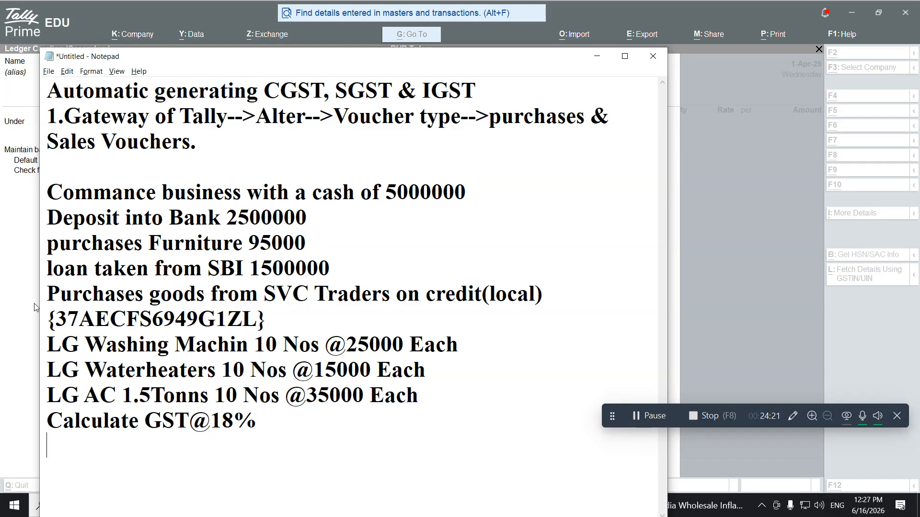
drag(51, 316, 257, 328)
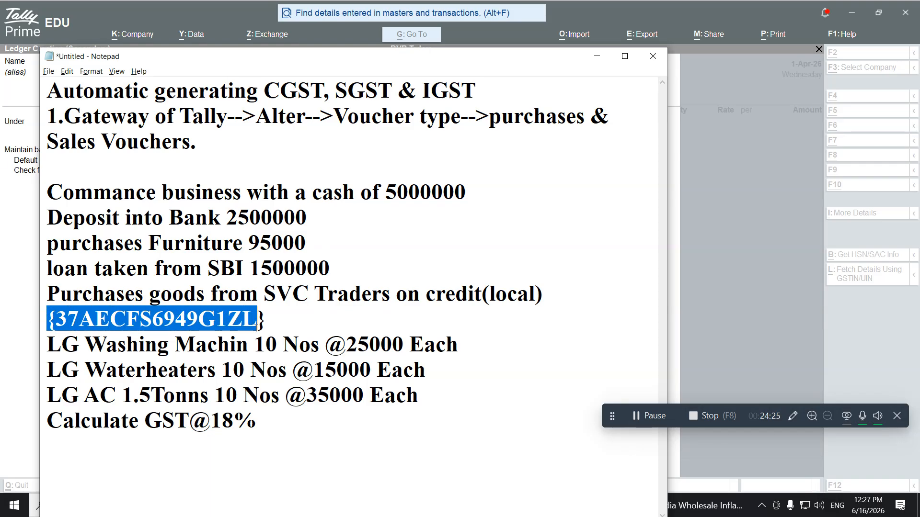
click(257, 328)
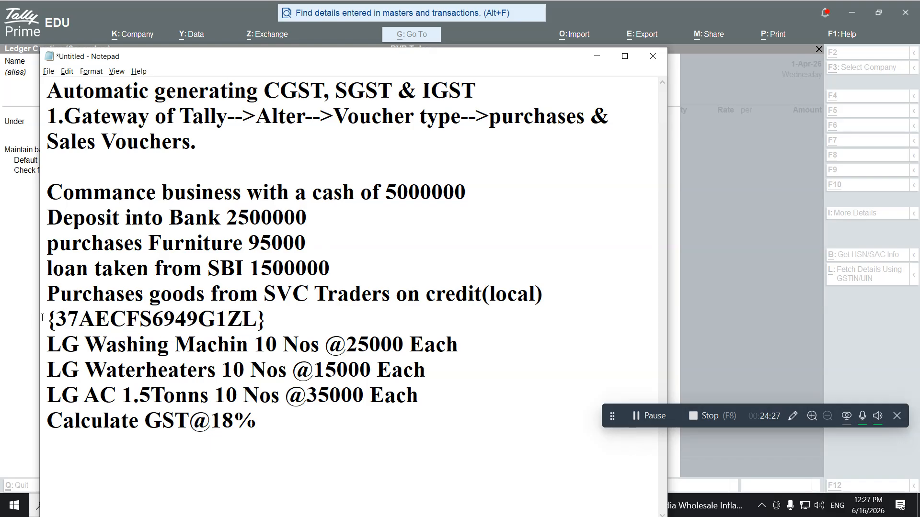
drag(56, 317, 251, 327)
key(ctrl+c)
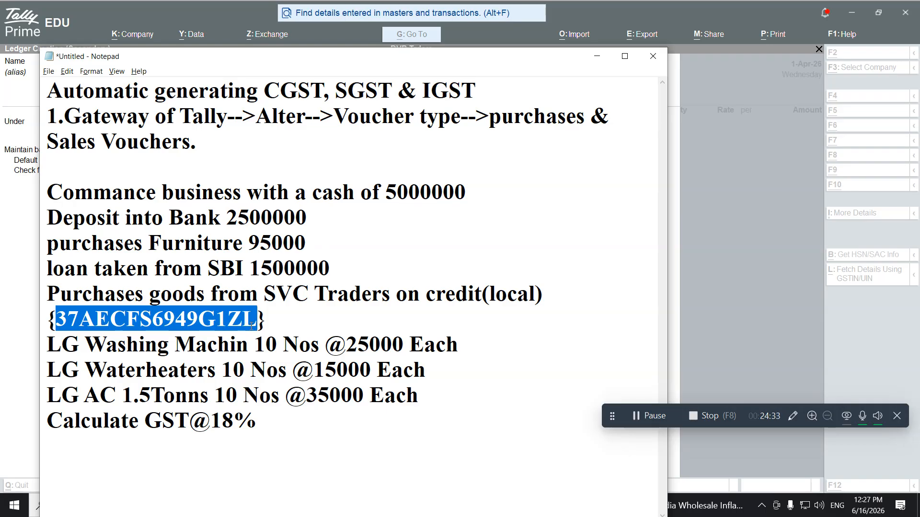
key(alt+Tab)
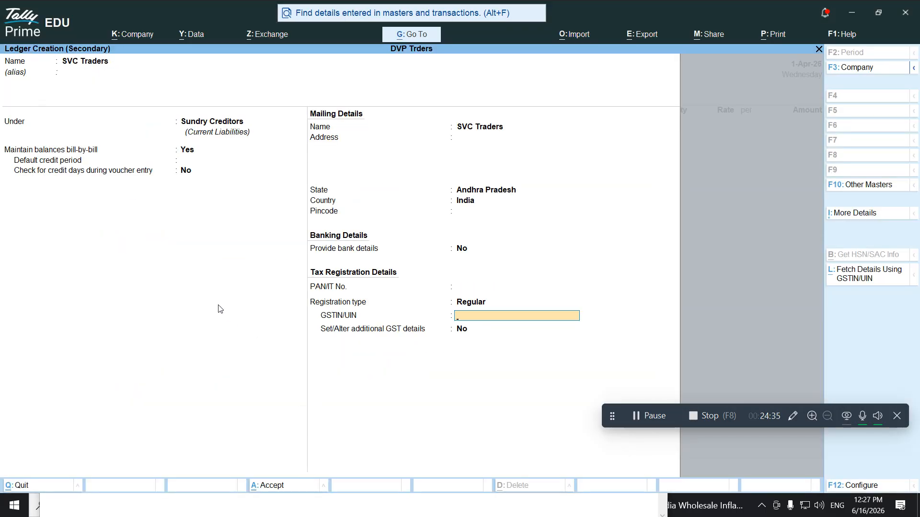
key(ctrl+v)
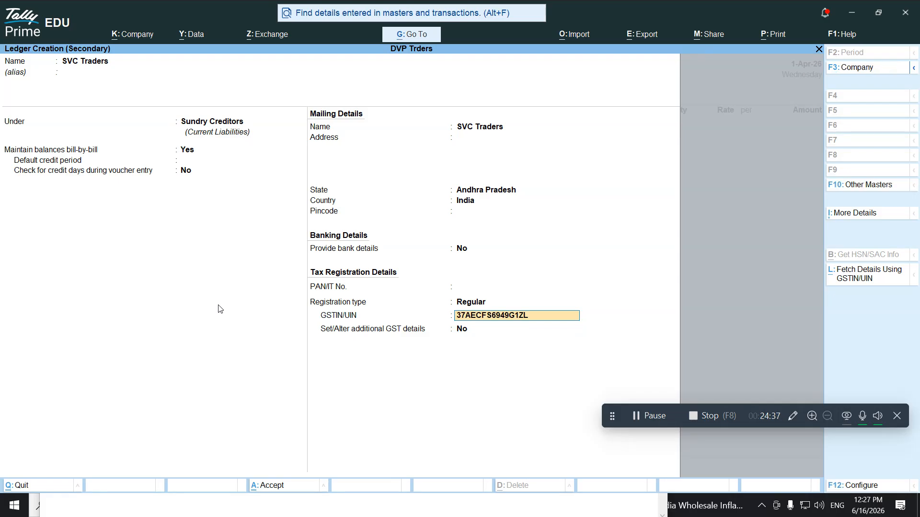
key(Return)
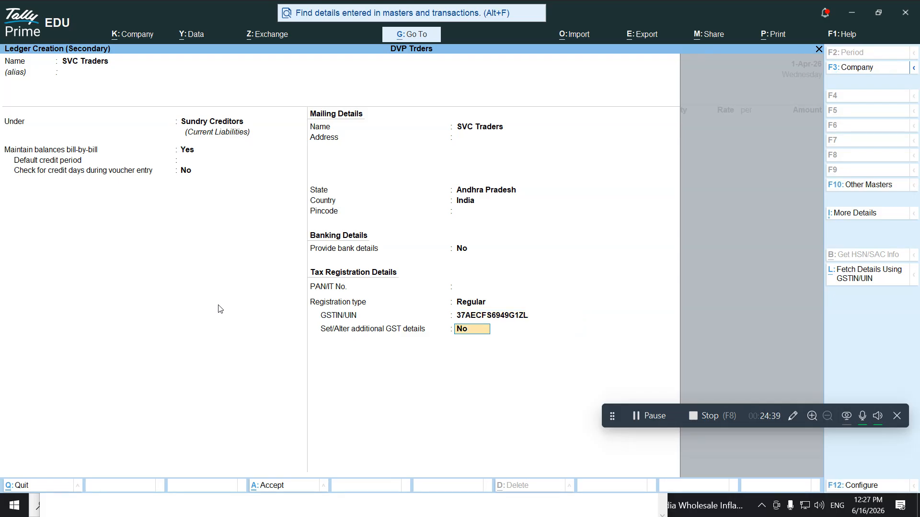
key(Return)
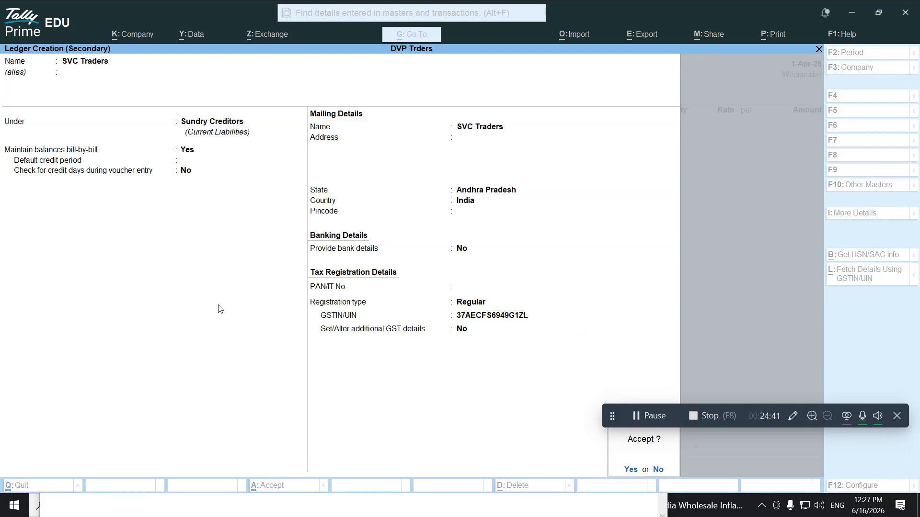
key(Return)
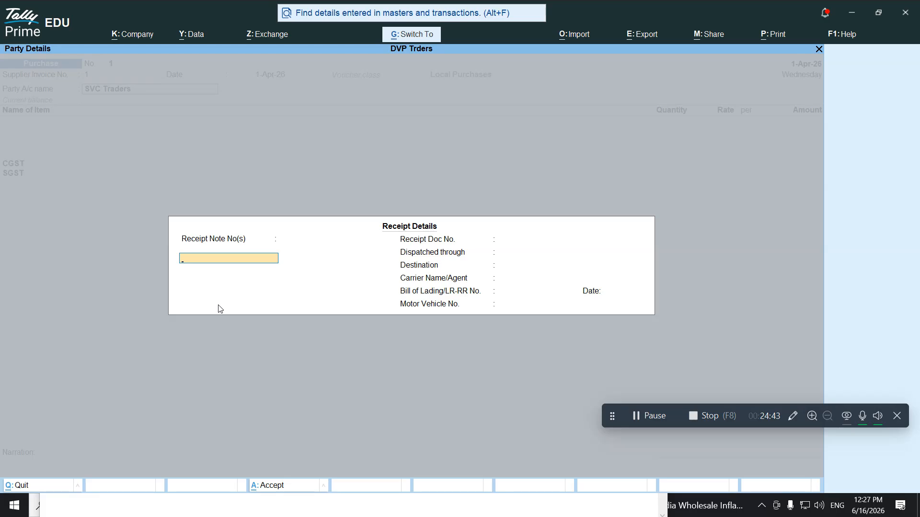
Accept SVC Traders as the supplier and enter its two-line postal address
key(ctrl+a)
key(ctrl)
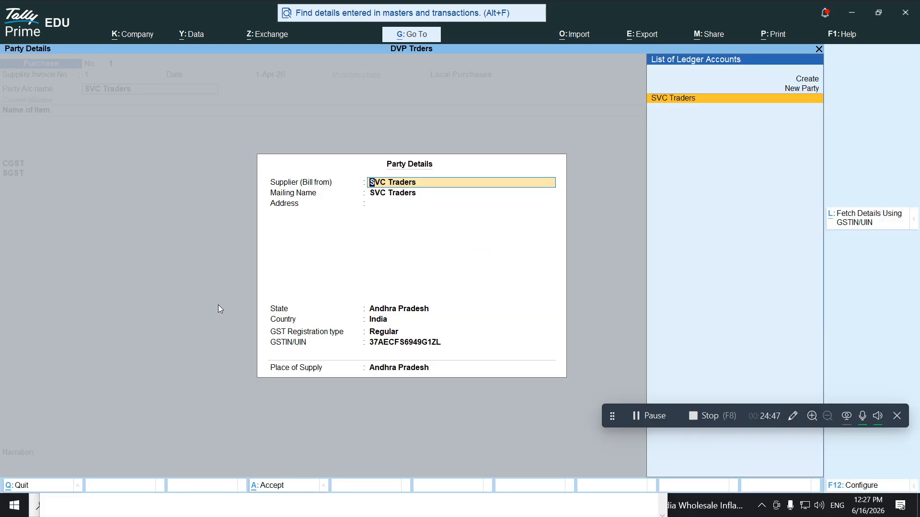
key(Return)
key(Return)
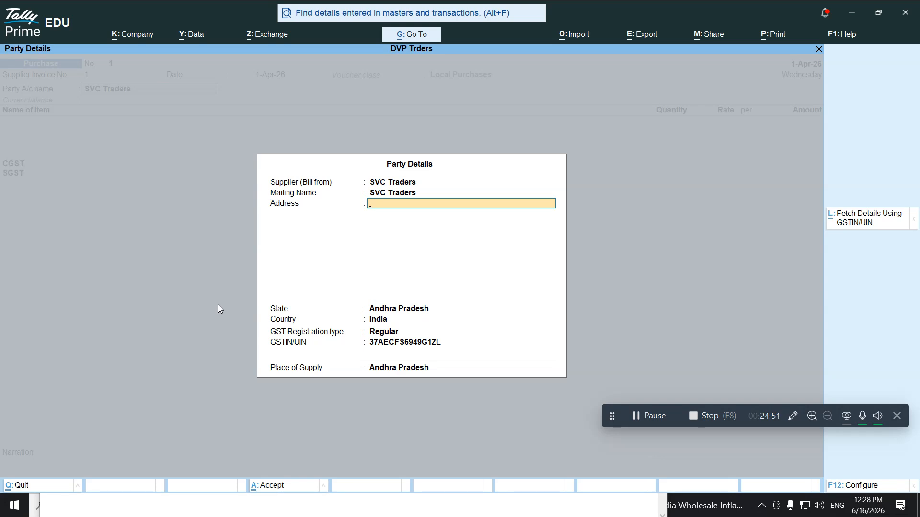
text(2n)
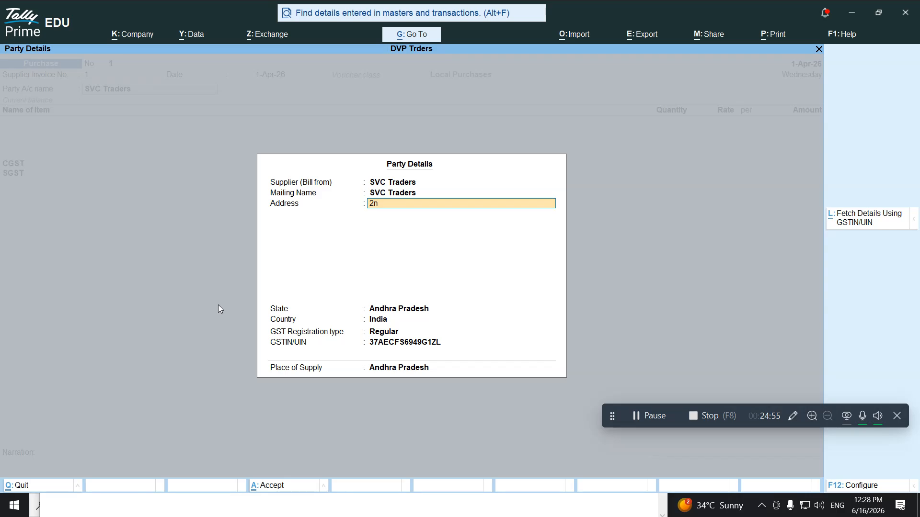
text(d Lane, Dwarakanagar)
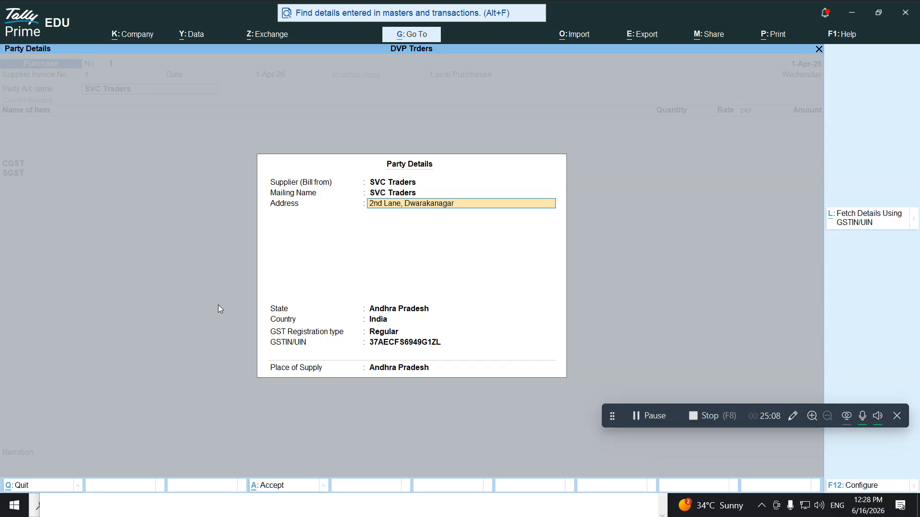
key(Return)
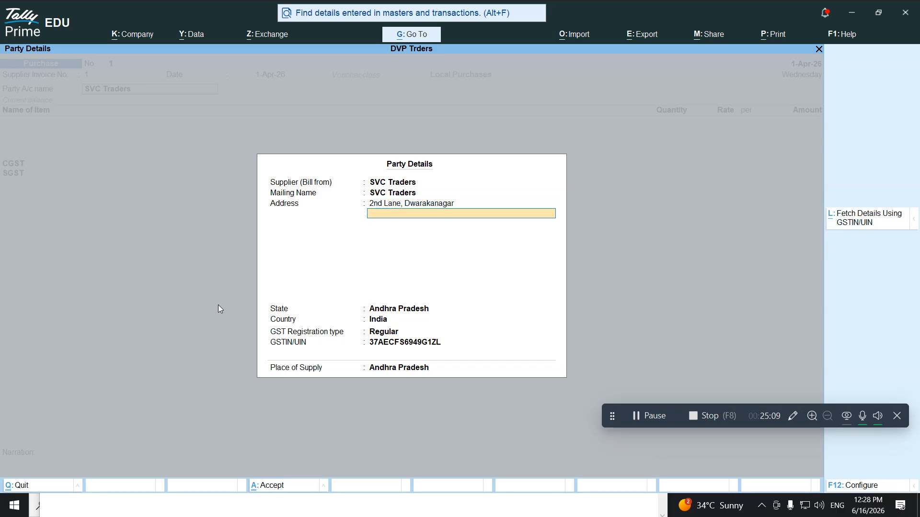
text(Visakhapatnam 530016)
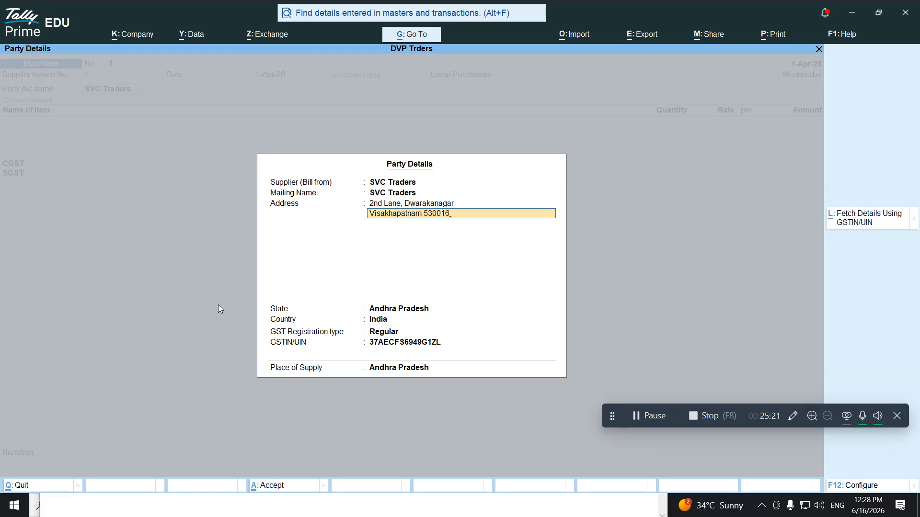
key(Return)
key(Return)
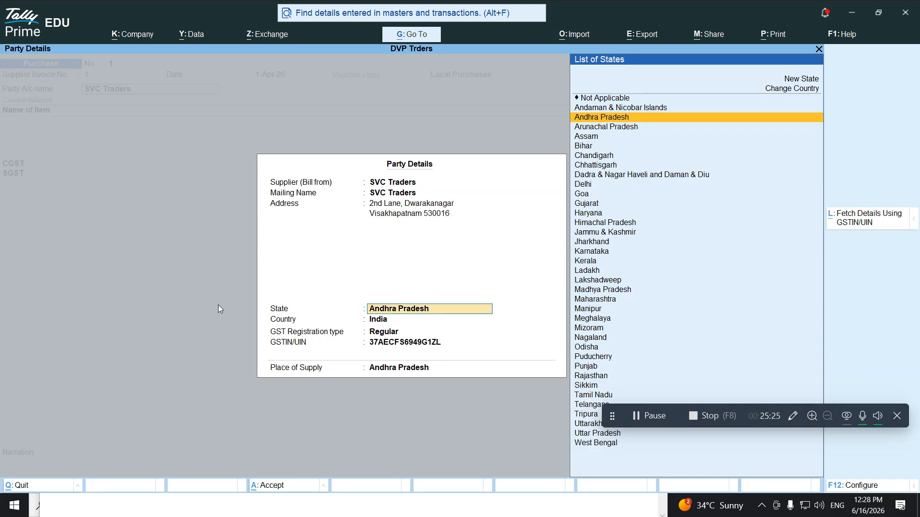
Confirm the Andhra Pradesh state, Regular registration and Andhra Pradesh place of supply
key(Return)
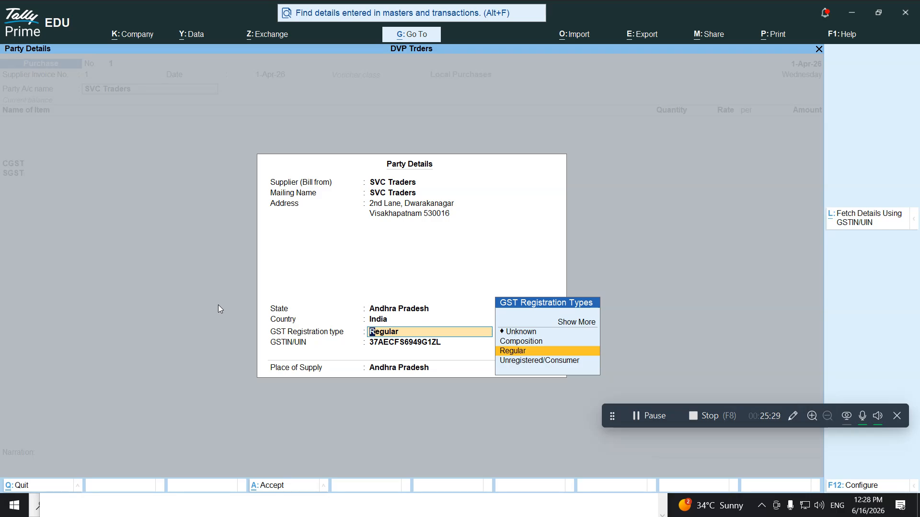
key(Return)
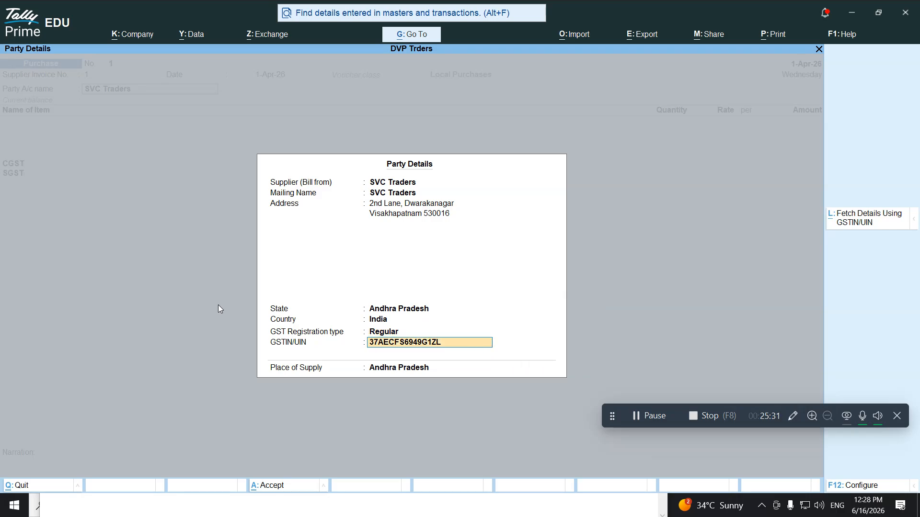
key(Return)
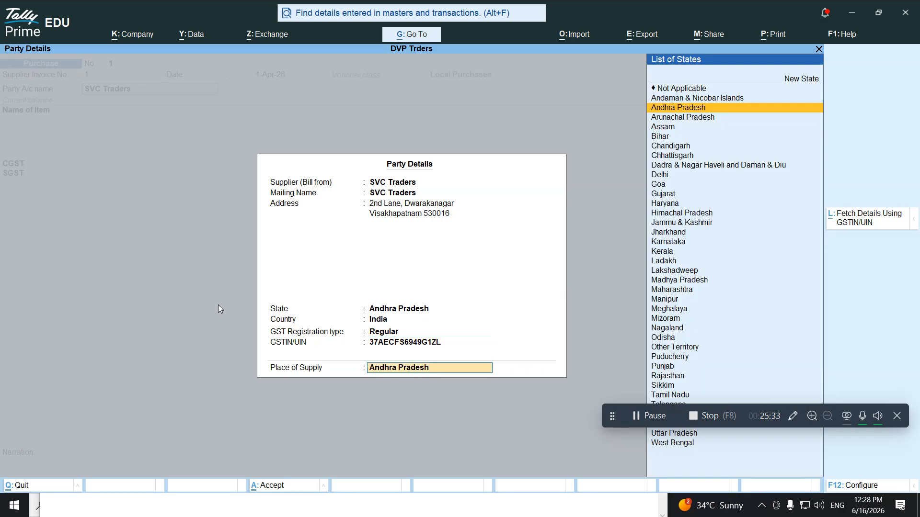
key(Return)
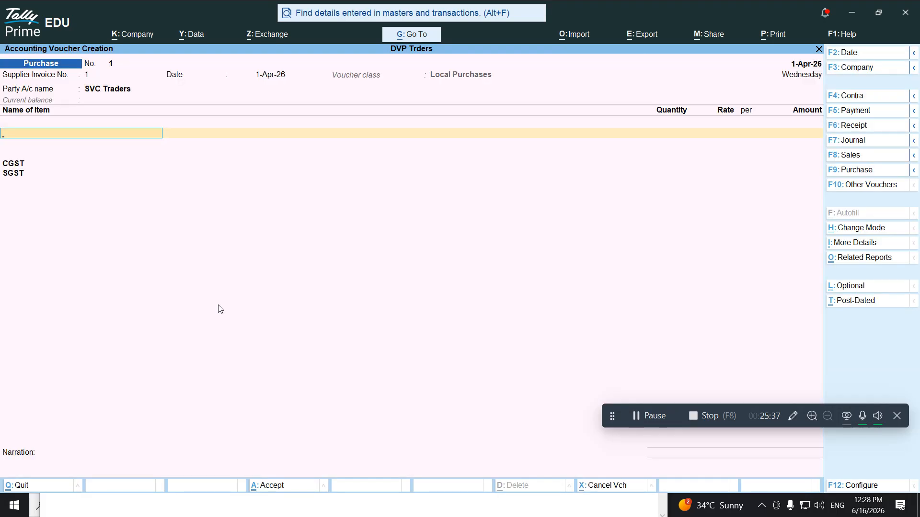
key(alt+Tab)
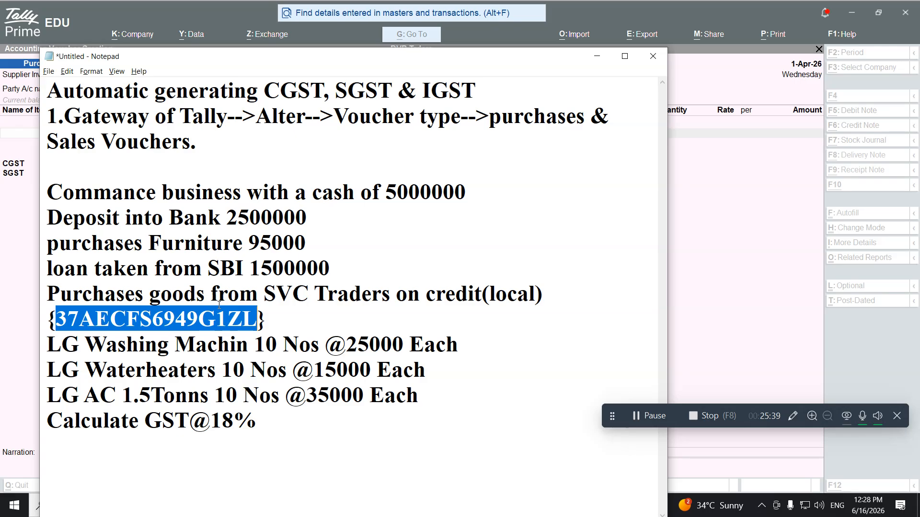
key(alt+Tab)
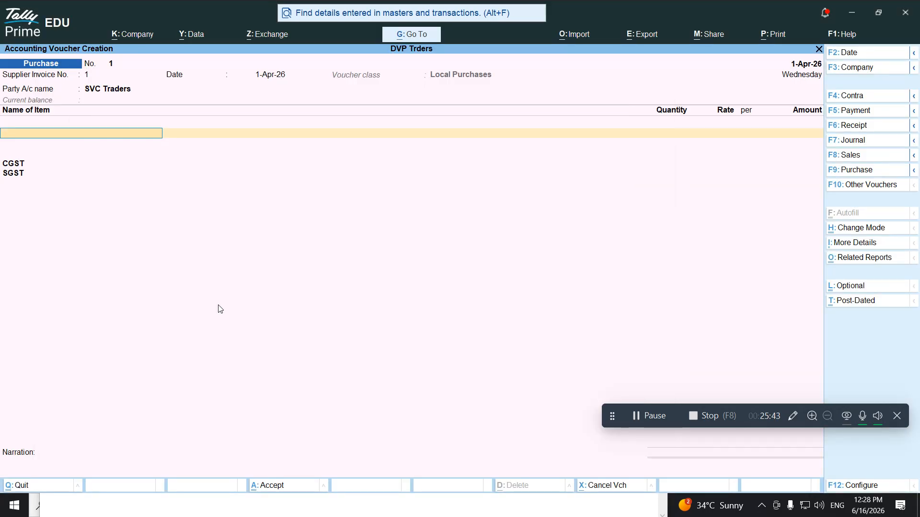
Create stock item Washing Machines under a new LG group with quantities added, category Not Applicable
key(alt+c)
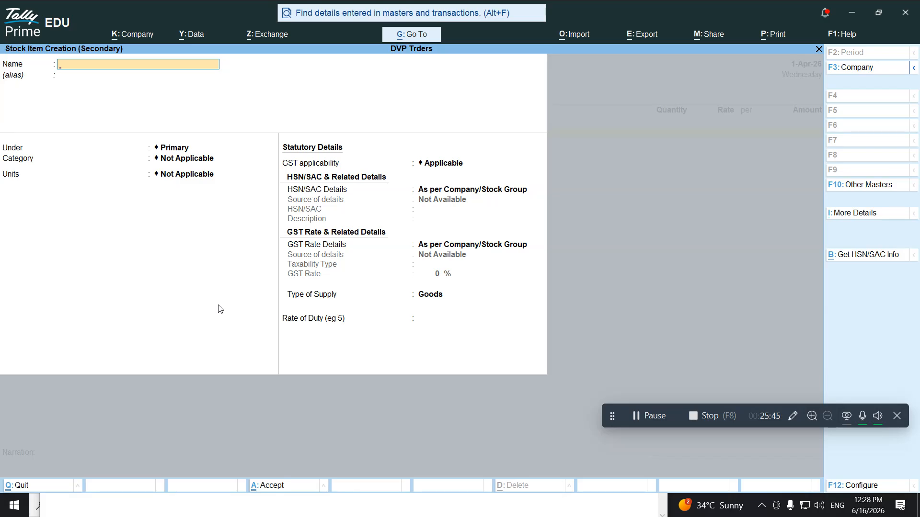
text(Washing Machine)
key(Return)
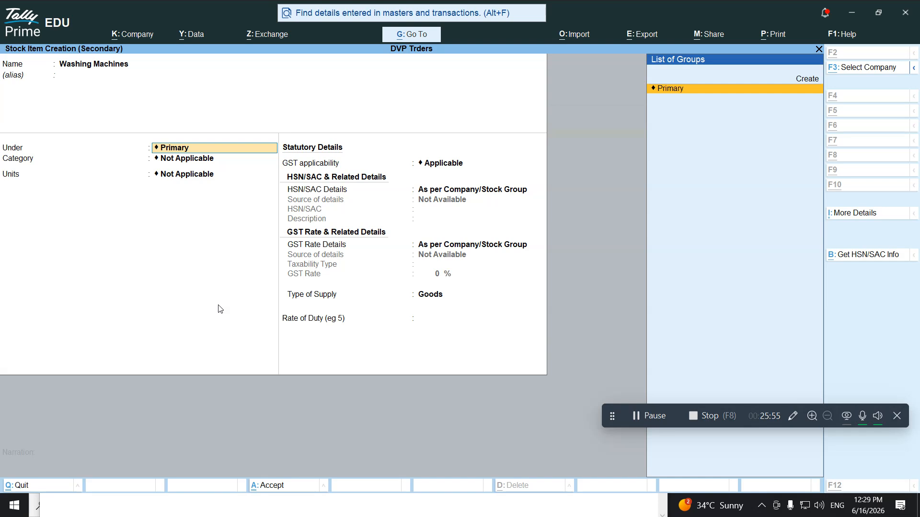
key(alt+c)
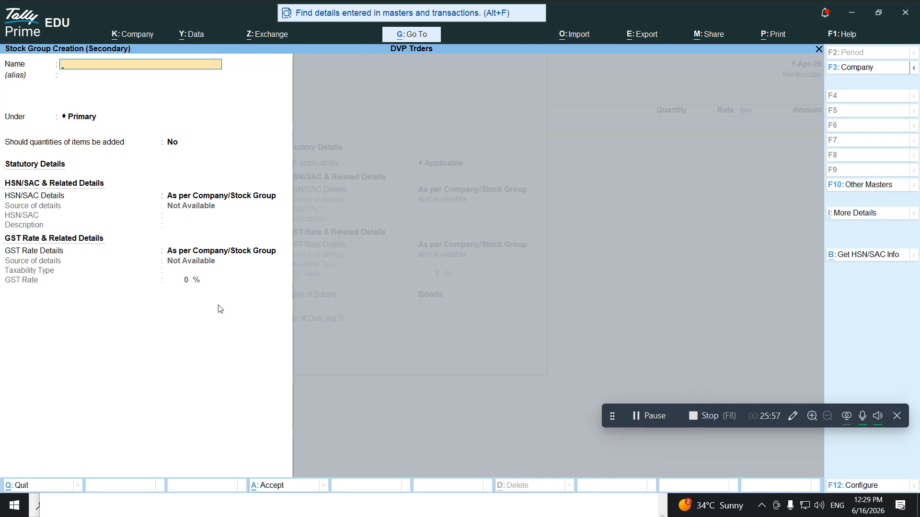
text(LG)
key(Return)
key(Return)
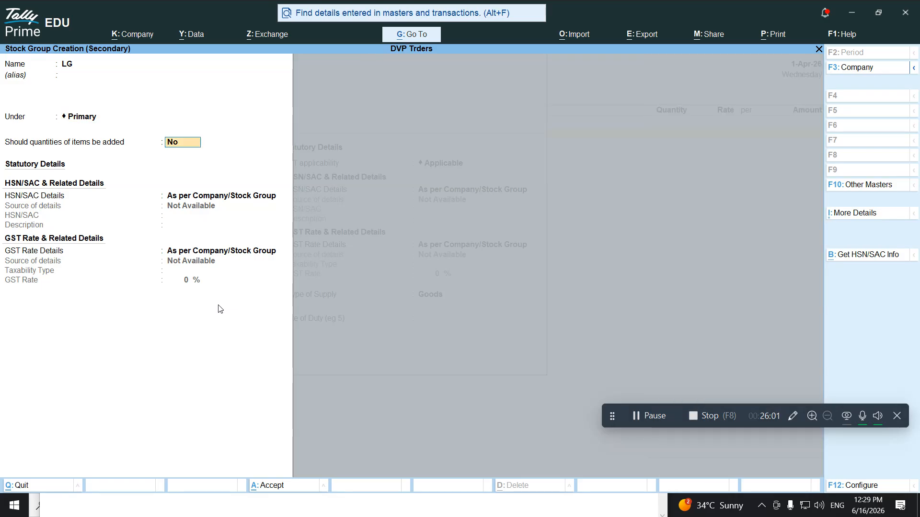
text(y)
key(Return)
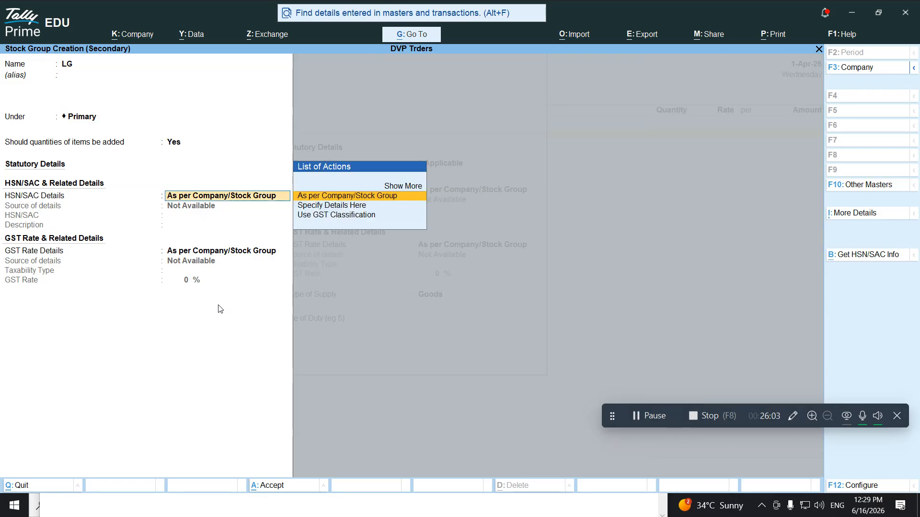
key(ctrl+a)
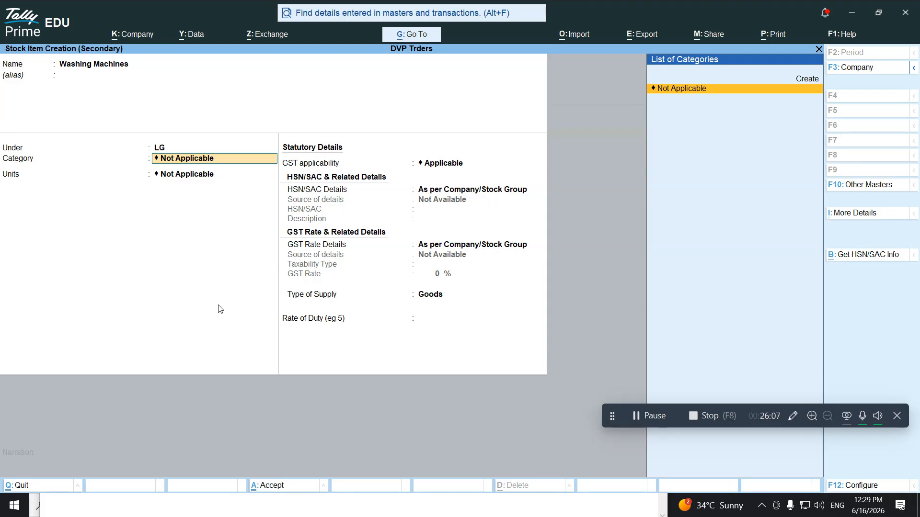
key(Return)
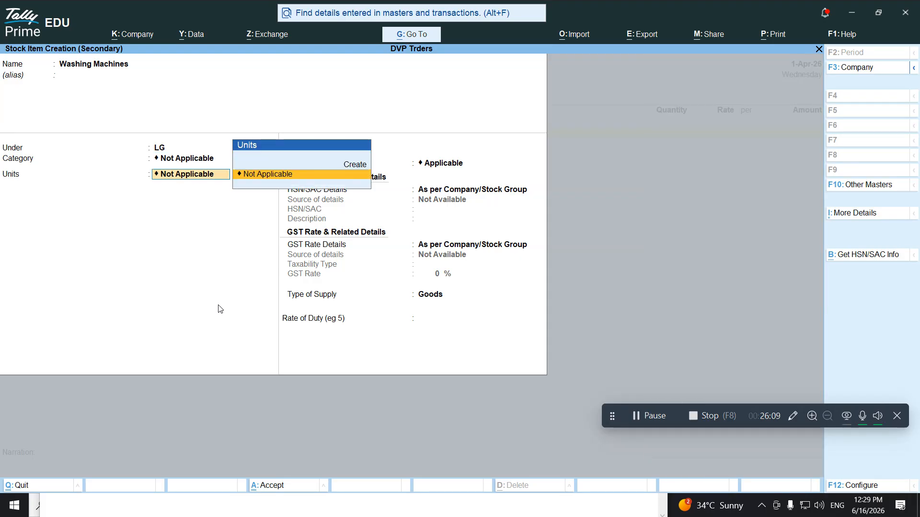
Create unit 'nos' with UQC NOS-NUMBERS and 0 decimal places, keeping GST applicable
key(alt+c)
text(nos)
key(Return)
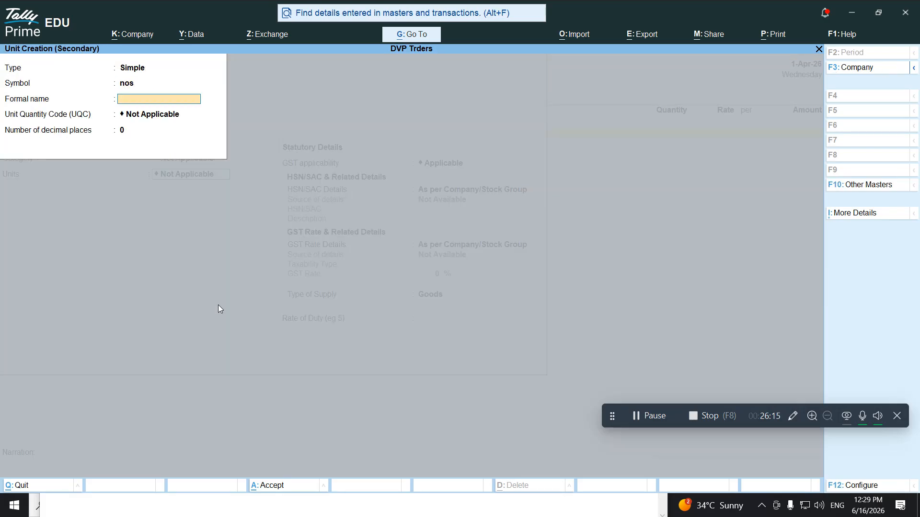
key(Return)
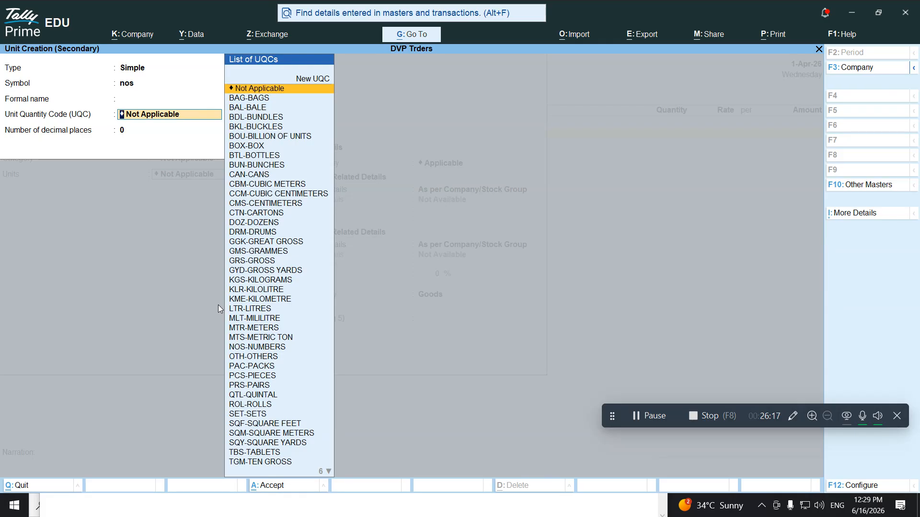
text(nos)
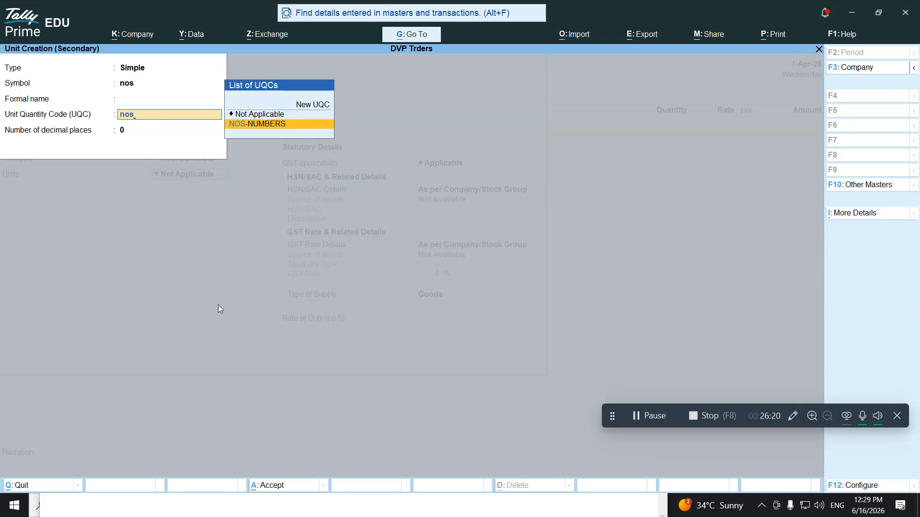
key(Return)
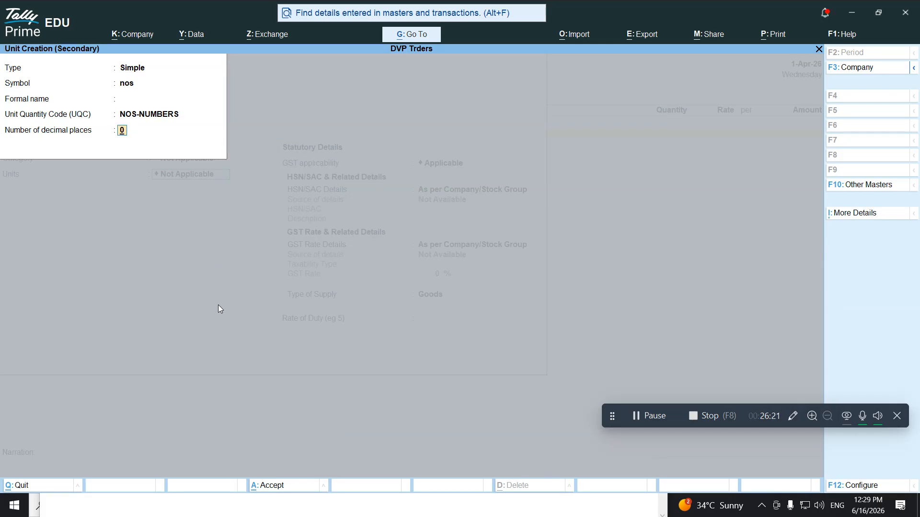
key(Return)
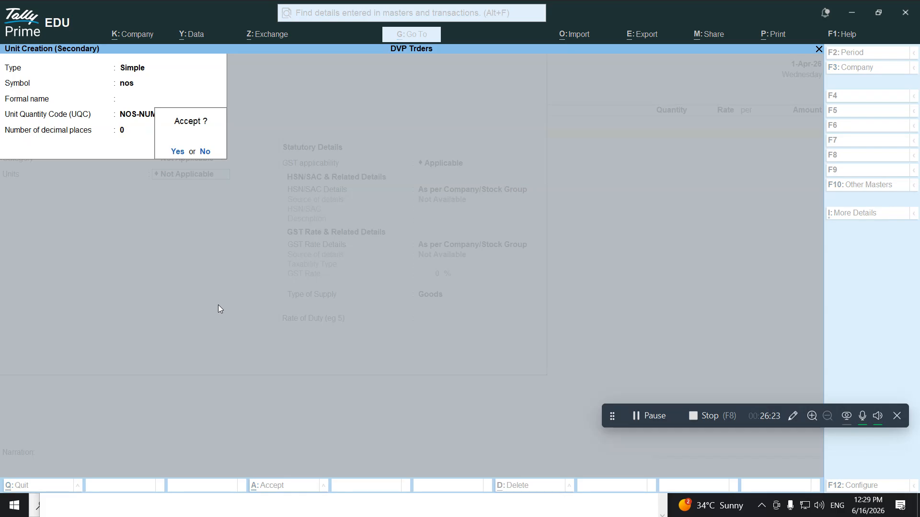
key(Return)
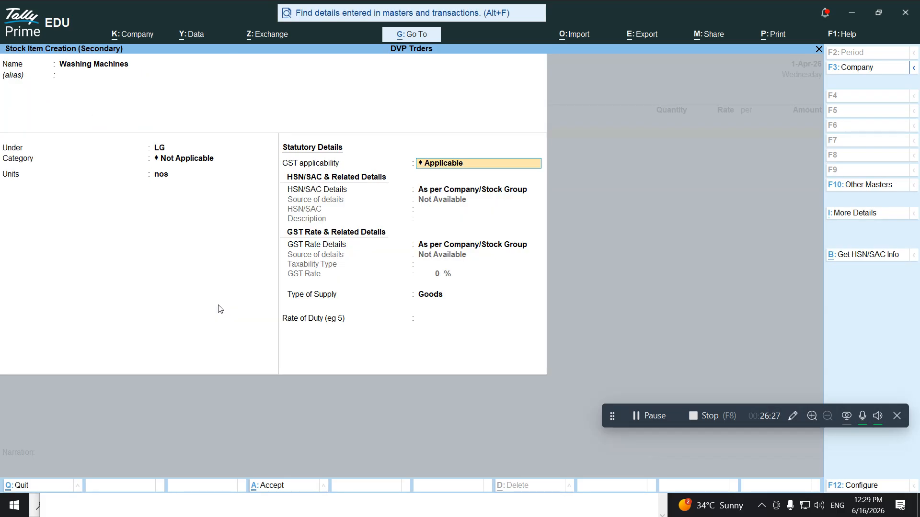
key(Return)
Specify HSN 698574 with description 'Combo' on the Washing Machines item
key(Return)
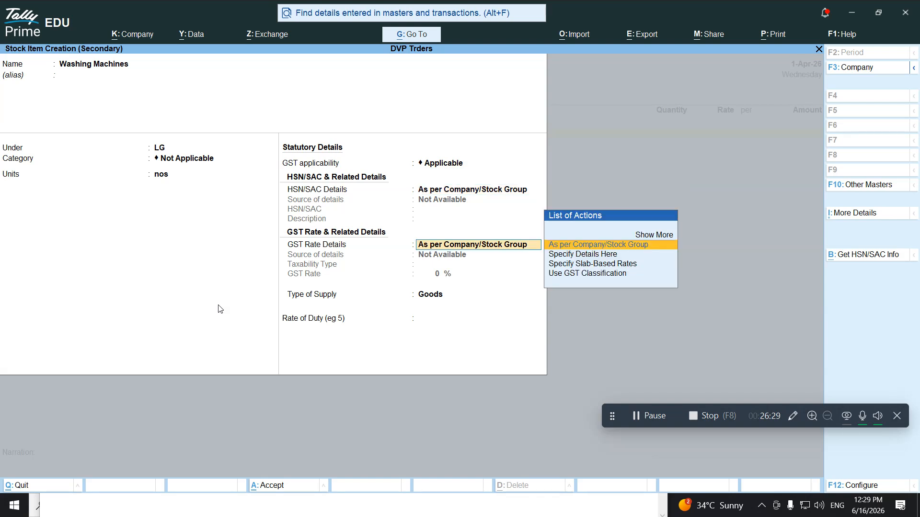
key(BackSpace)
key(Down)
key(Return)
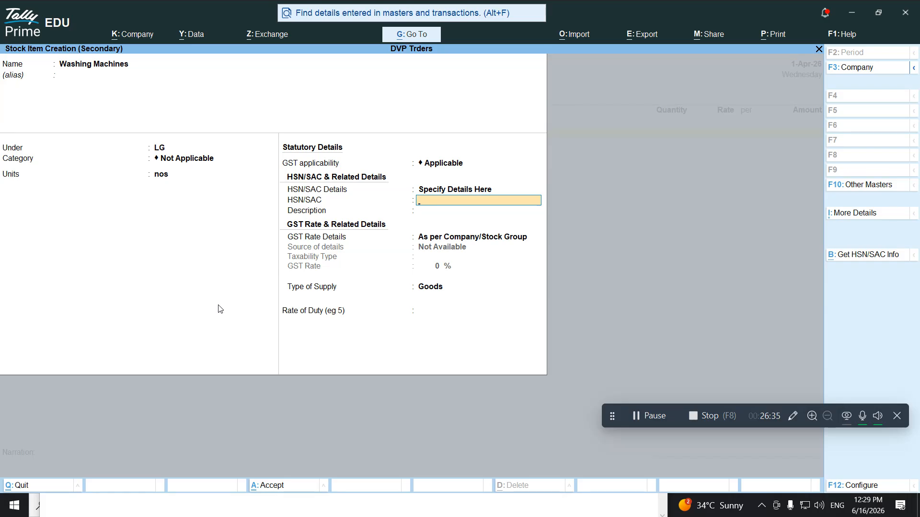
text(698574)
key(Return)
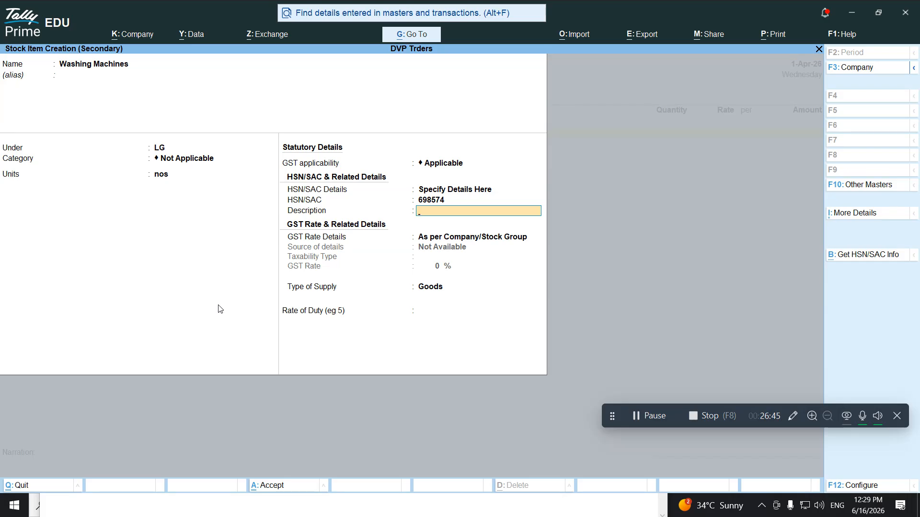
text(Combo)
key(Return)
key(Return)
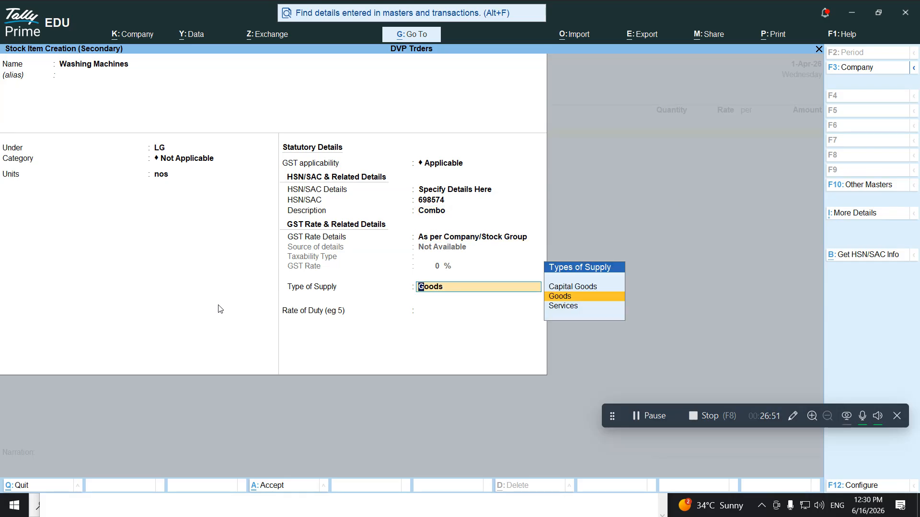
Set a taxable 18% GST rate on Washing Machines and save the item
key(BackSpace)
key(Down)
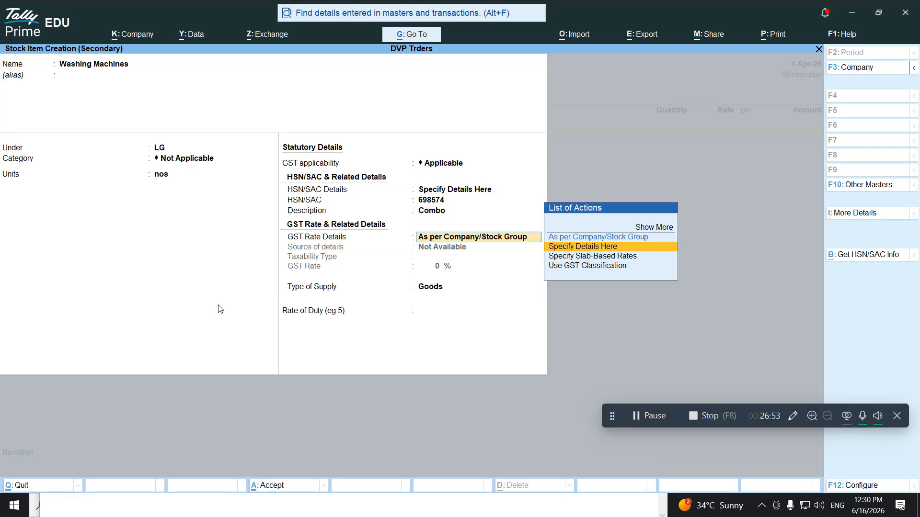
key(Return)
key(Return)
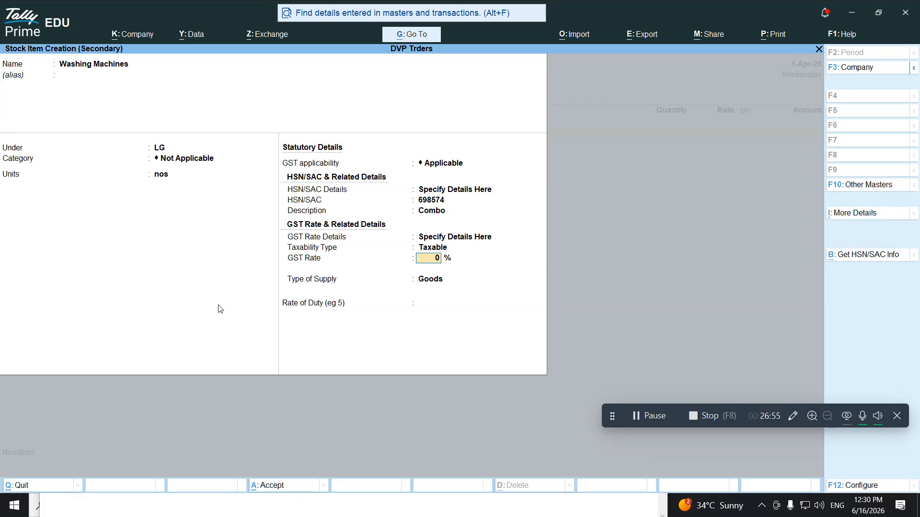
text(18)
key(Return)
key(Return)
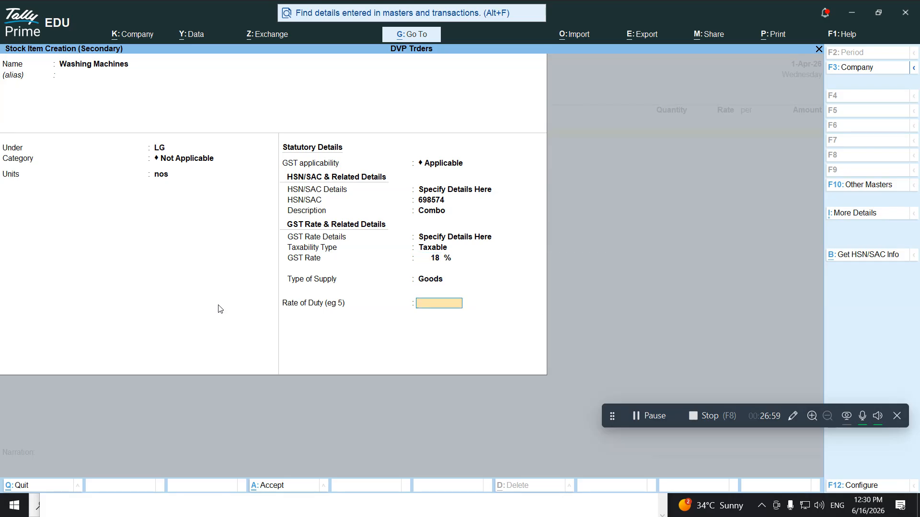
key(Return)
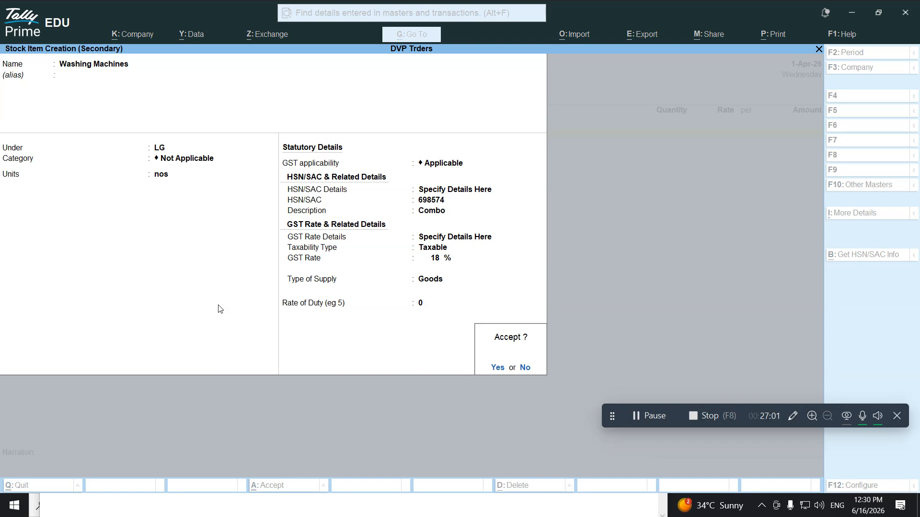
key(Return)
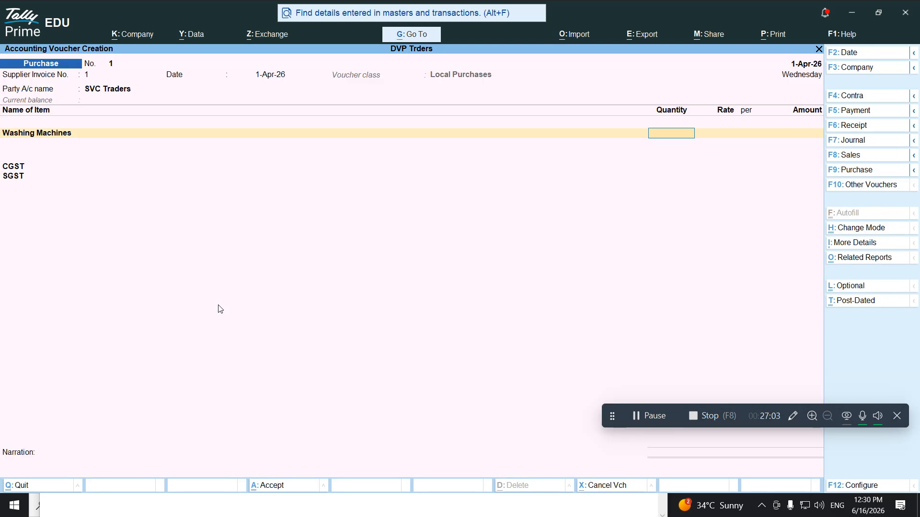
Enter 10 nos of Washing Machines at 25,000 each, checking the quantity and rate against the notes
key(ctrl)
key(alt+Tab)
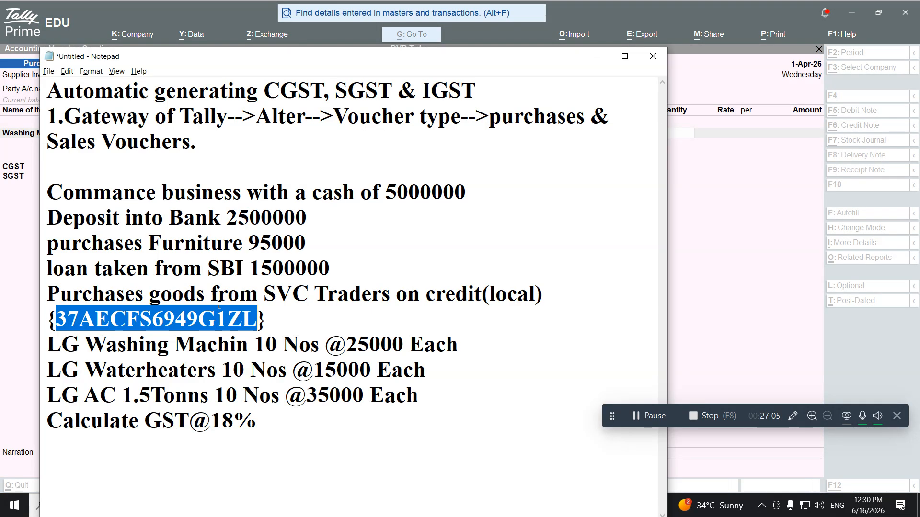
key(alt+Tab)
text(0)
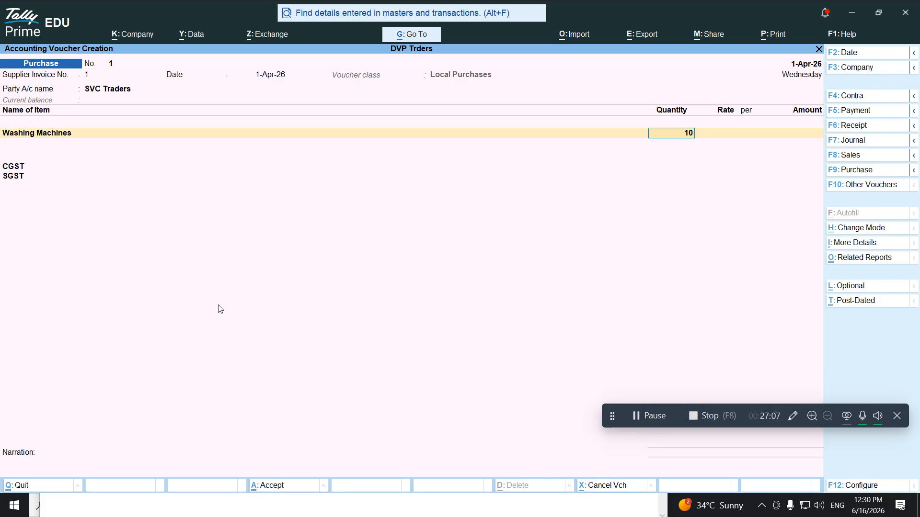
key(Return)
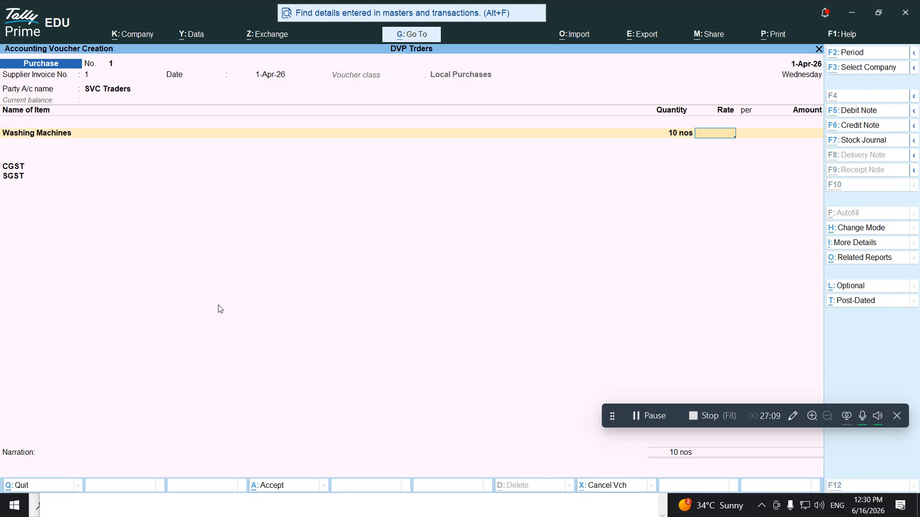
key(alt+Tab)
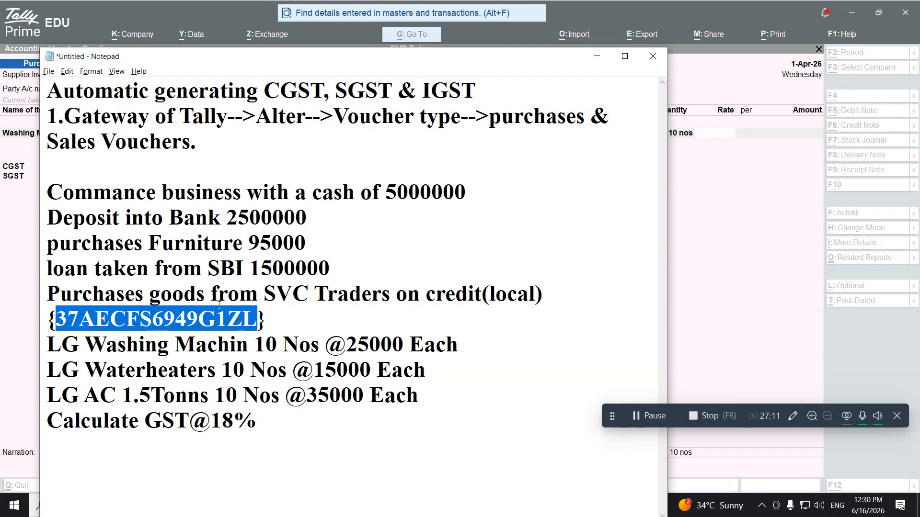
key(alt+Tab)
text(25000)
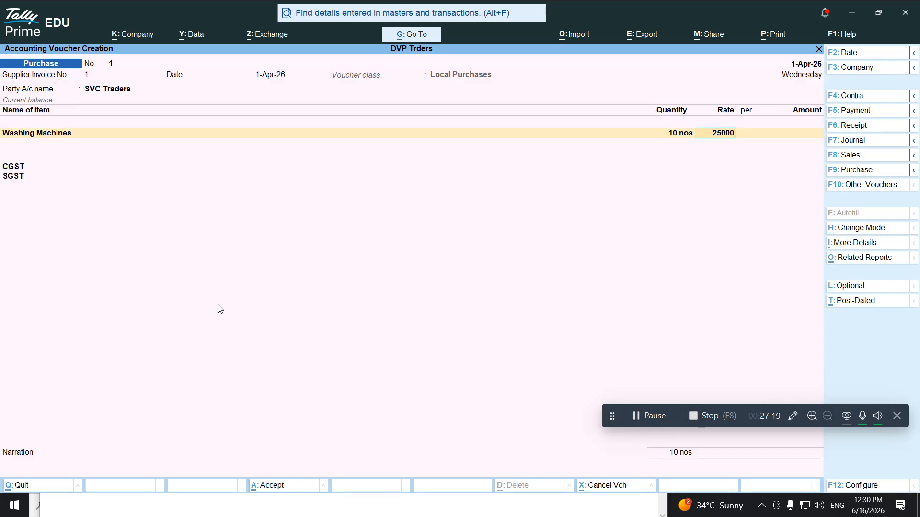
key(Return)
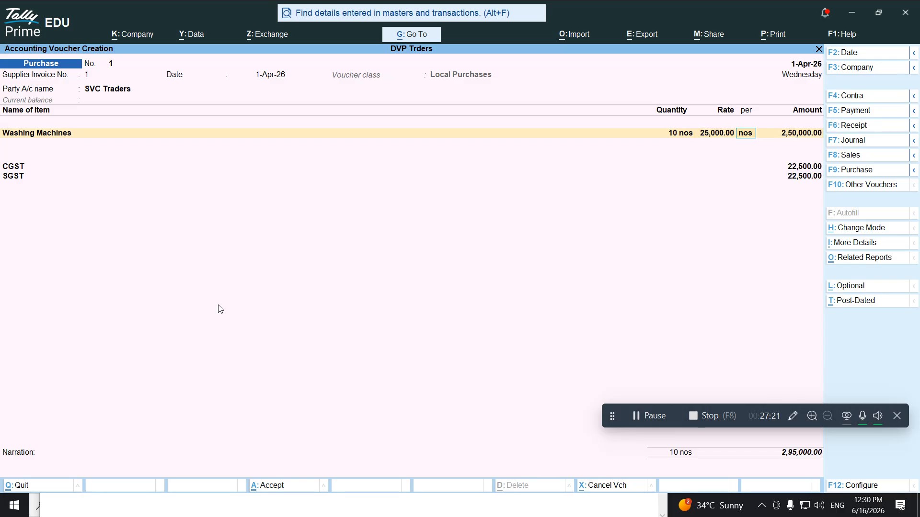
key(Return)
key(Return)
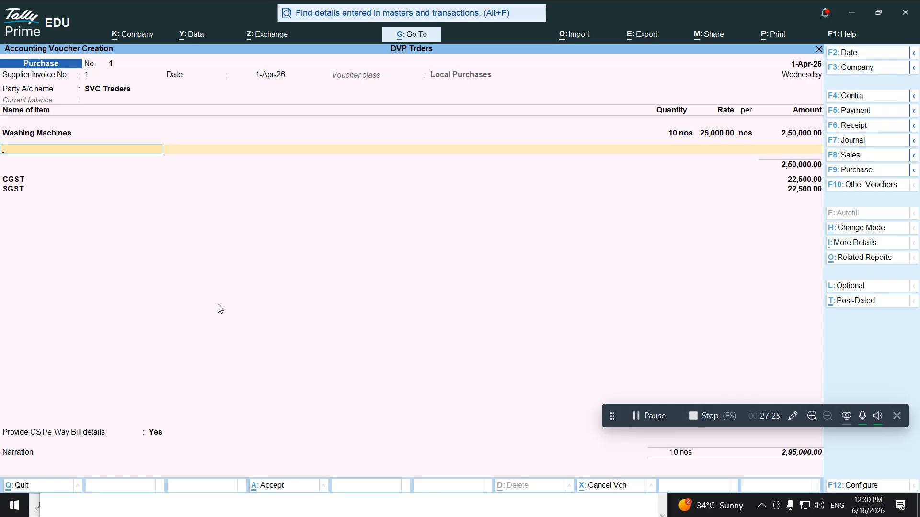
key(alt+Tab)
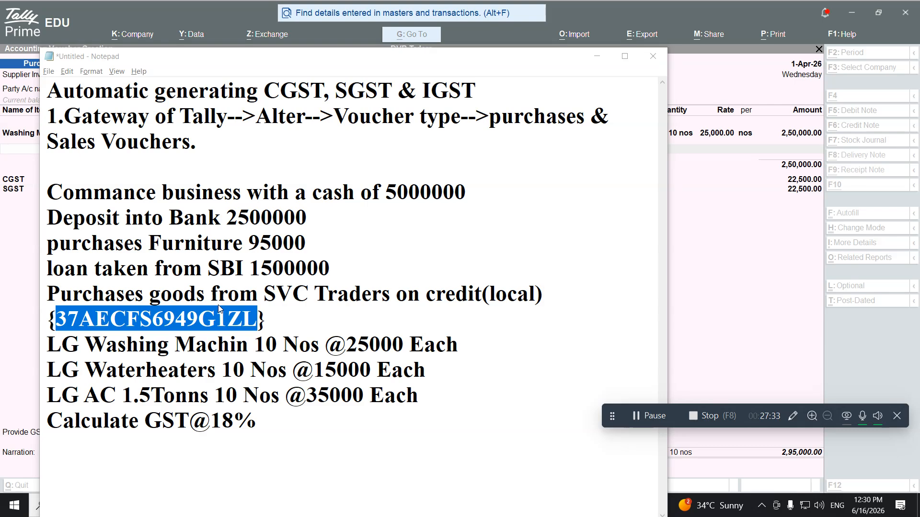
key(alt+Tab)
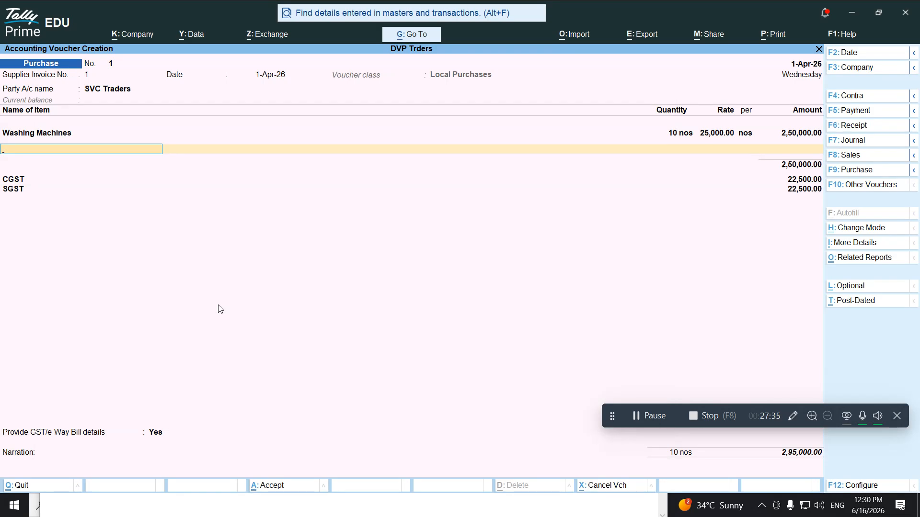
Start stock item Water Heaters under LG, category Not Applicable, unit nos
key(alt+c)
text(Water Heaters)
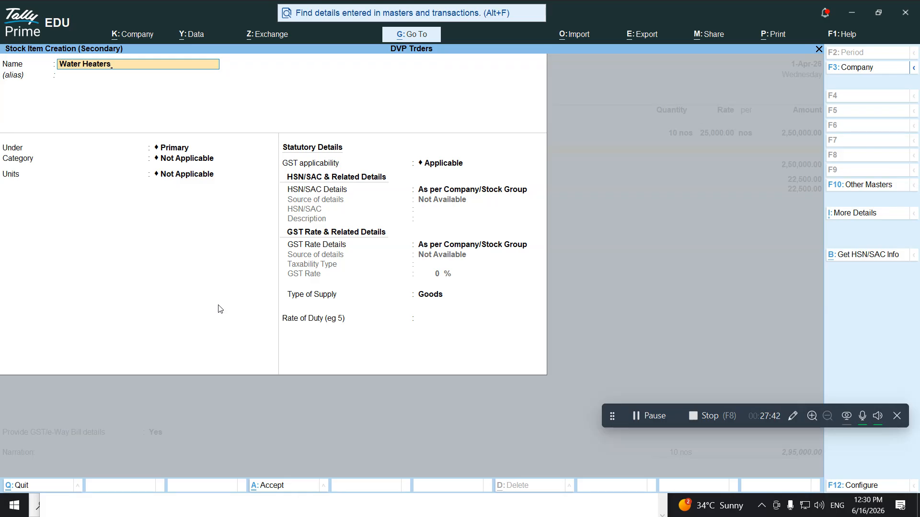
key(Return)
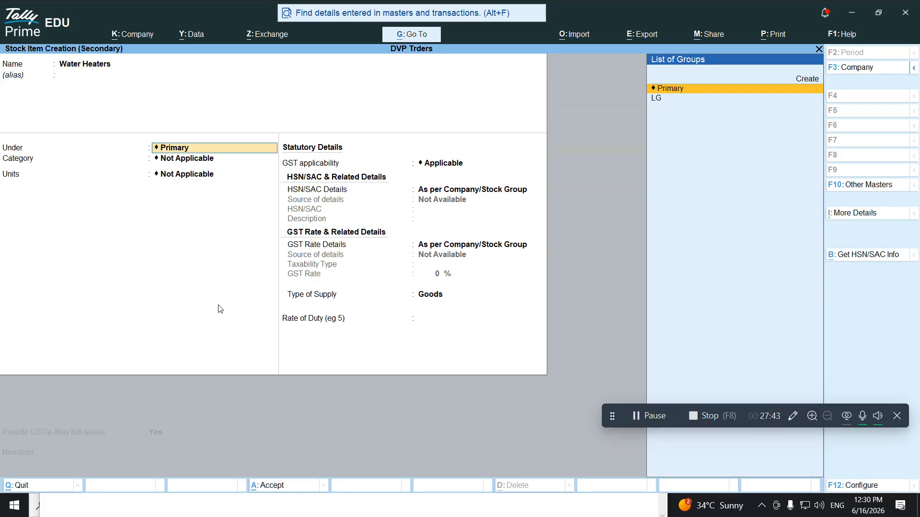
key(Down)
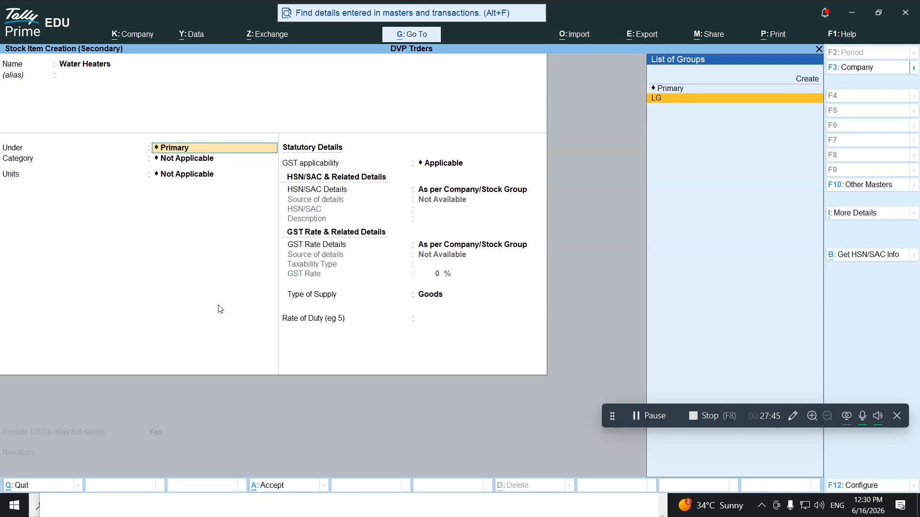
key(Return)
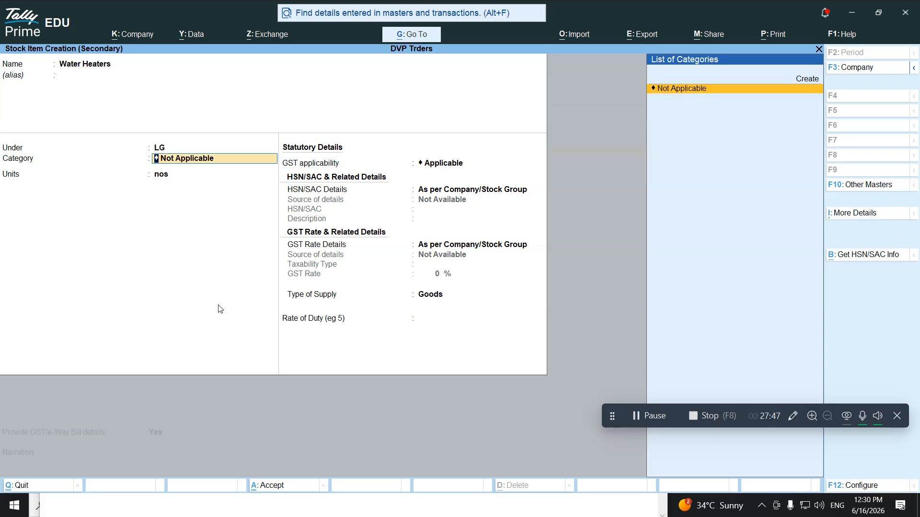
key(Return)
key(Return)
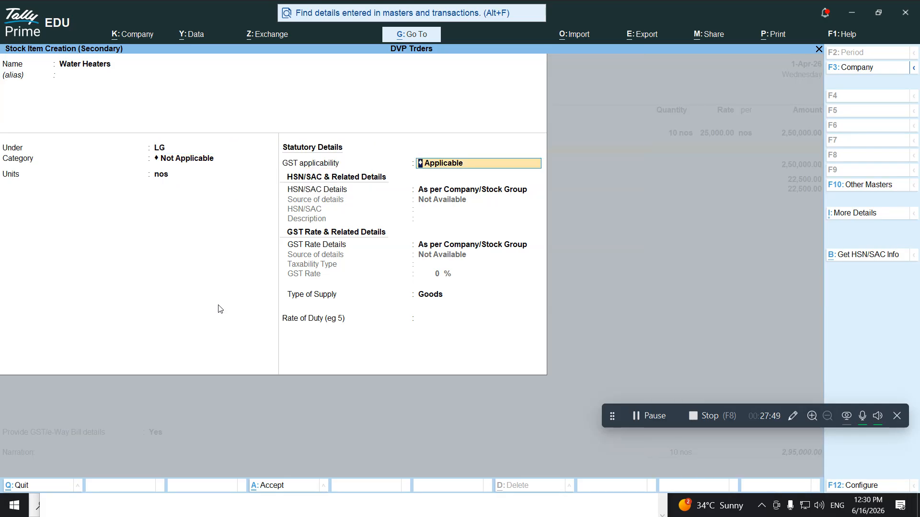
key(Return)
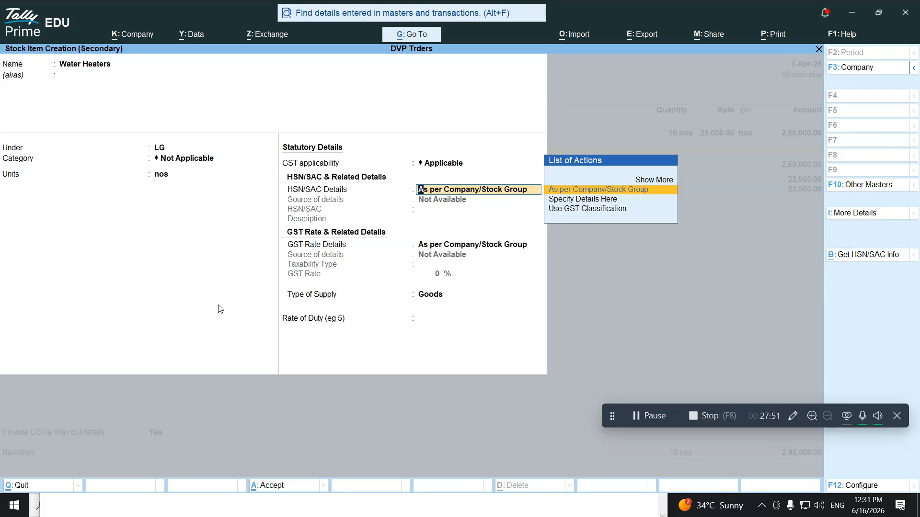
Specify HSN 78965412 and a taxable 18% GST rate for Water Heaters
key(Down)
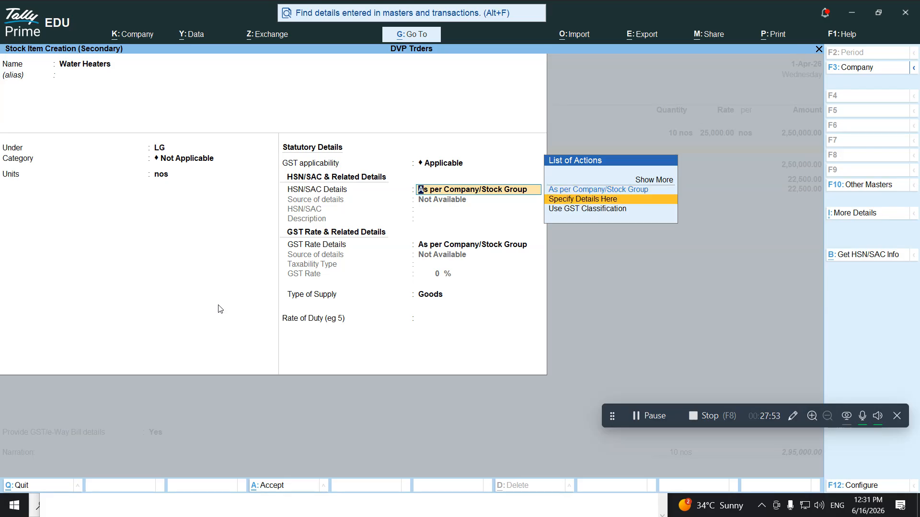
key(Return)
text(78965412)
key(Return)
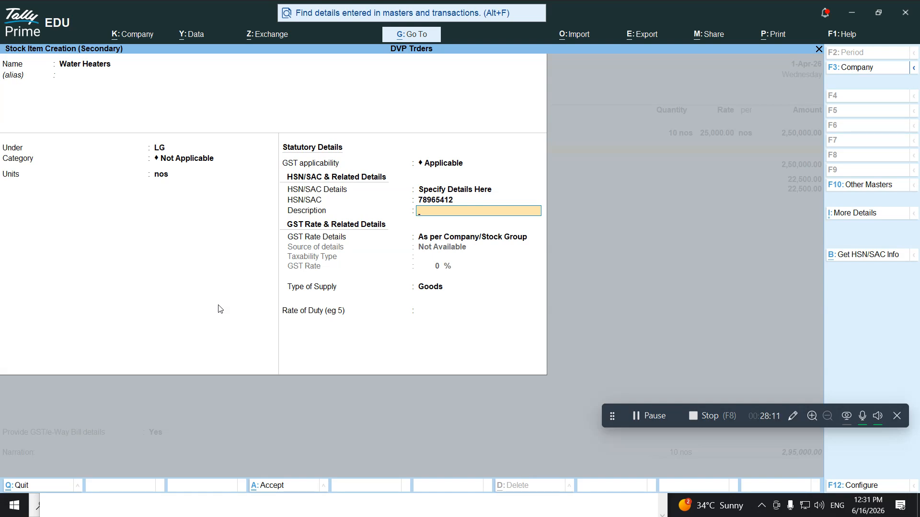
key(Return)
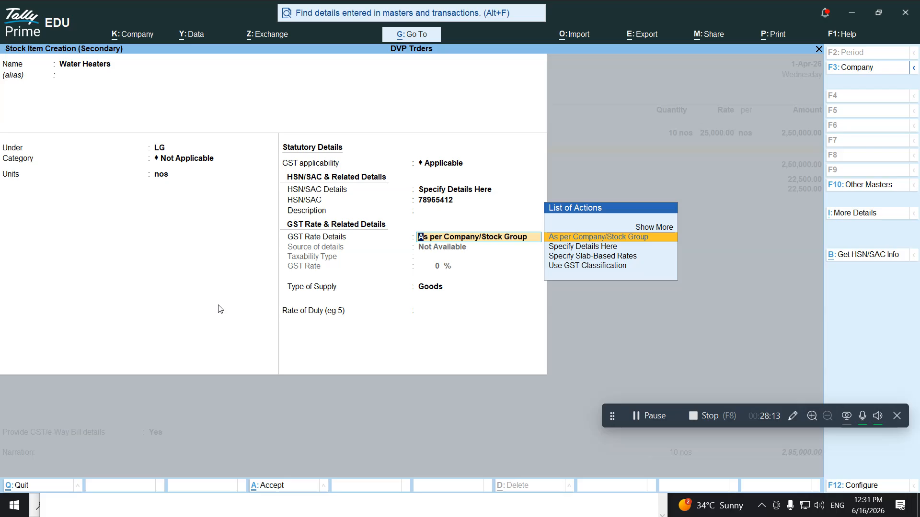
key(Down)
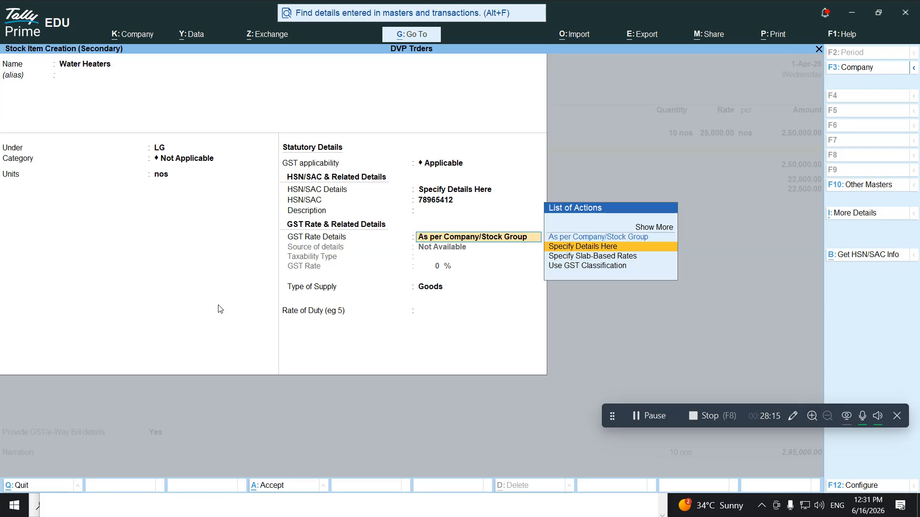
key(Return)
key(Return)
text(18)
key(Return)
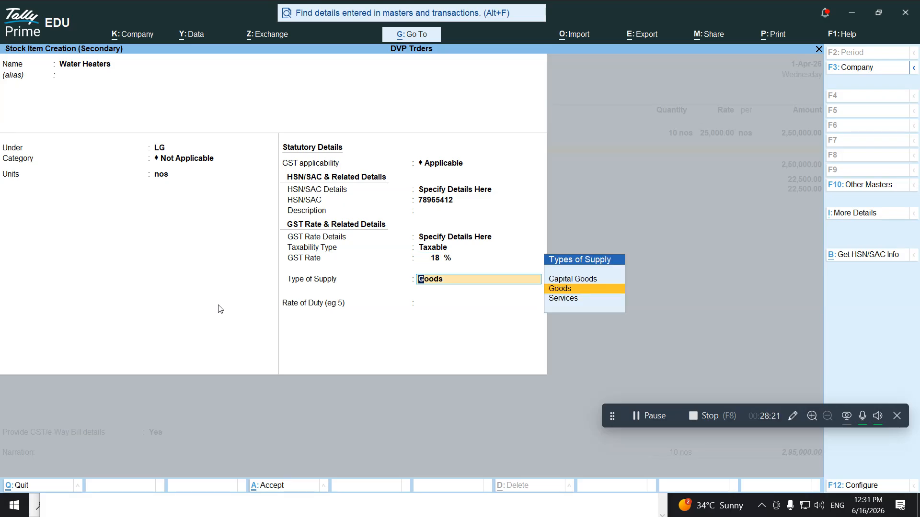
key(Return)
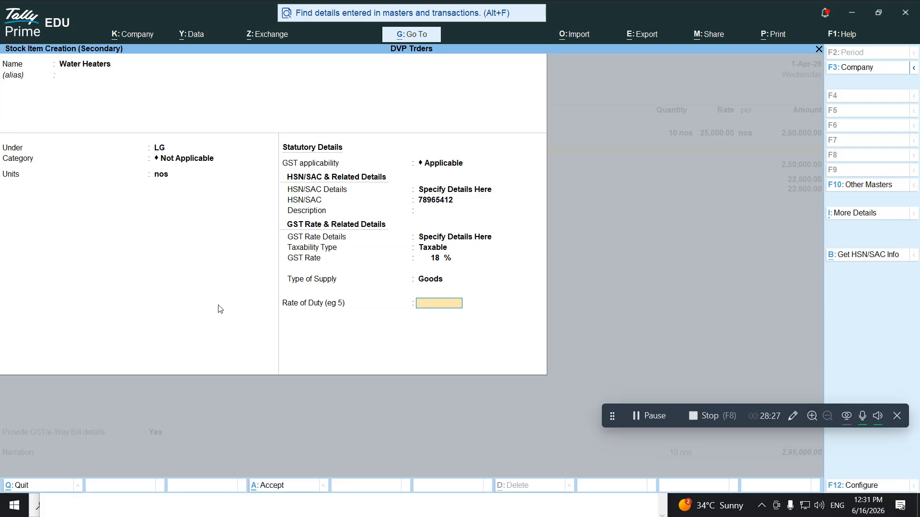
key(Return)
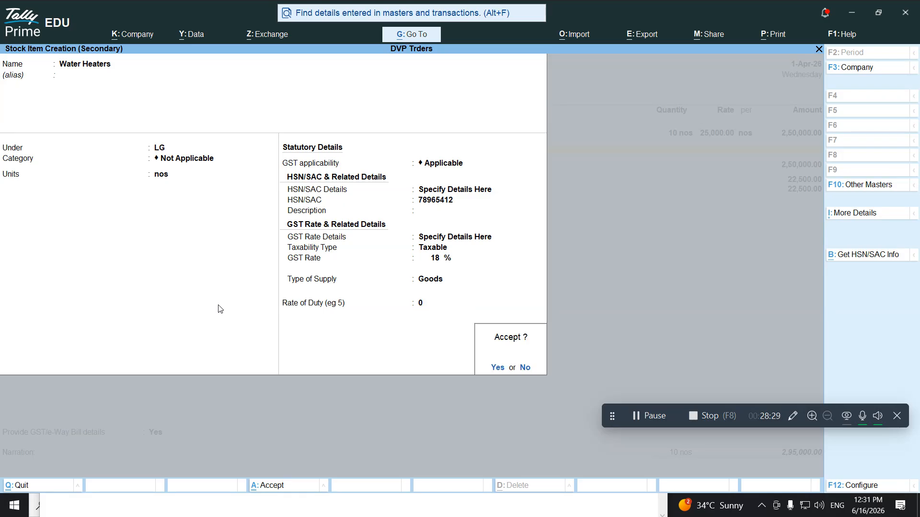
Save Water Heaters and enter 10 nos at 15,000 each on the voucher
key(Return)
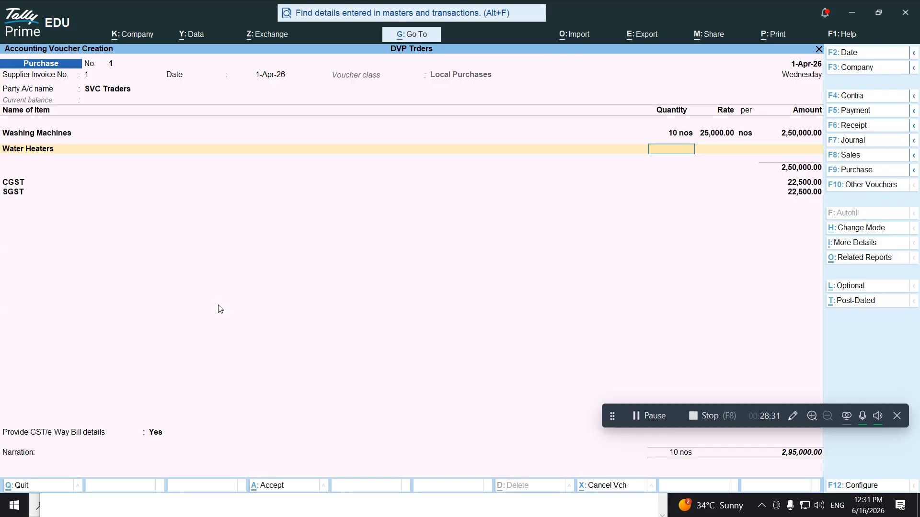
text(10)
key(Return)
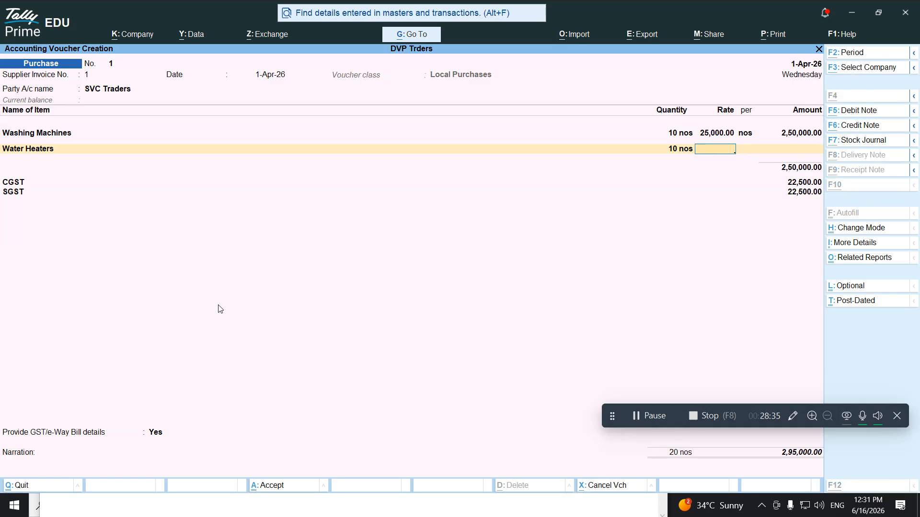
key(alt+Tab)
key(alt+Tab)
text(15,000)
key(Return)
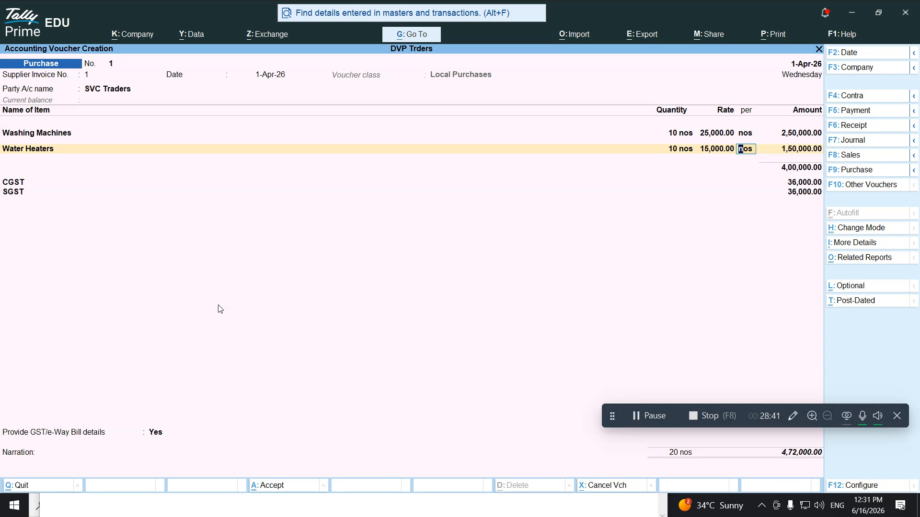
key(Return)
key(Return)
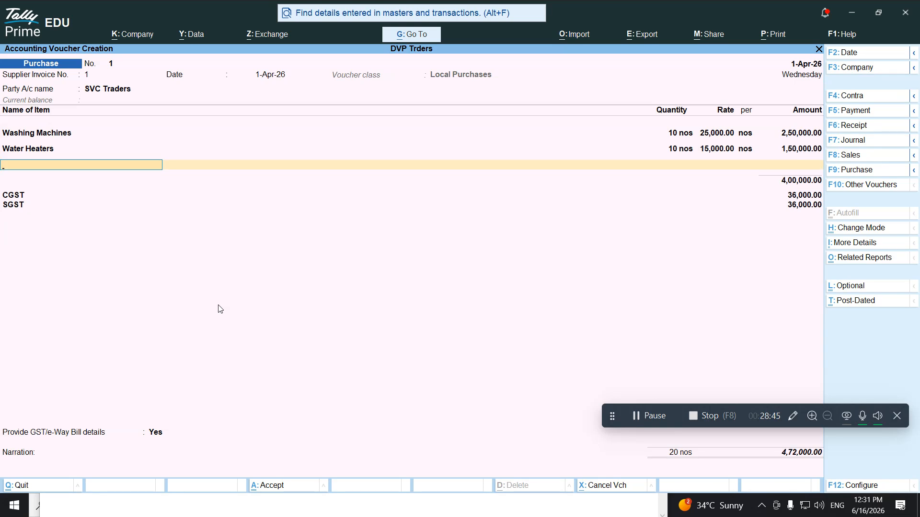
key(alt+Tab)
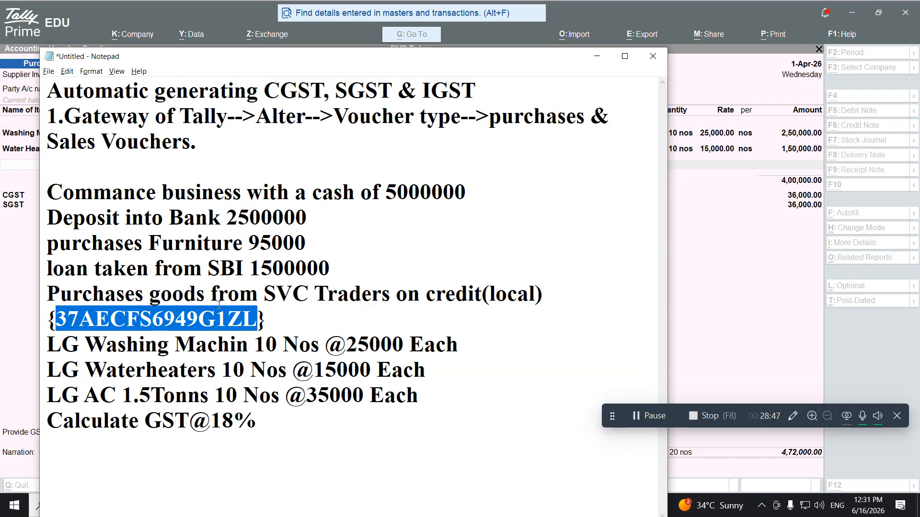
key(alt+Tab)
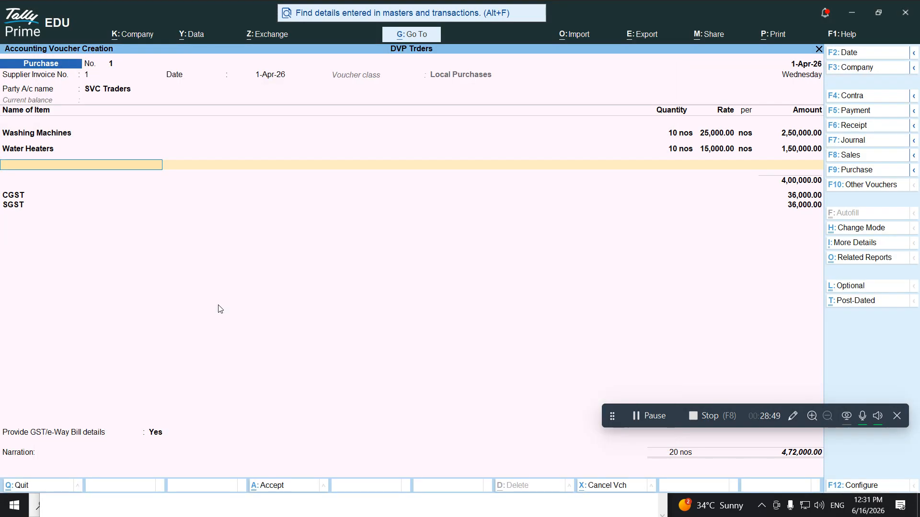
key(alt+c)
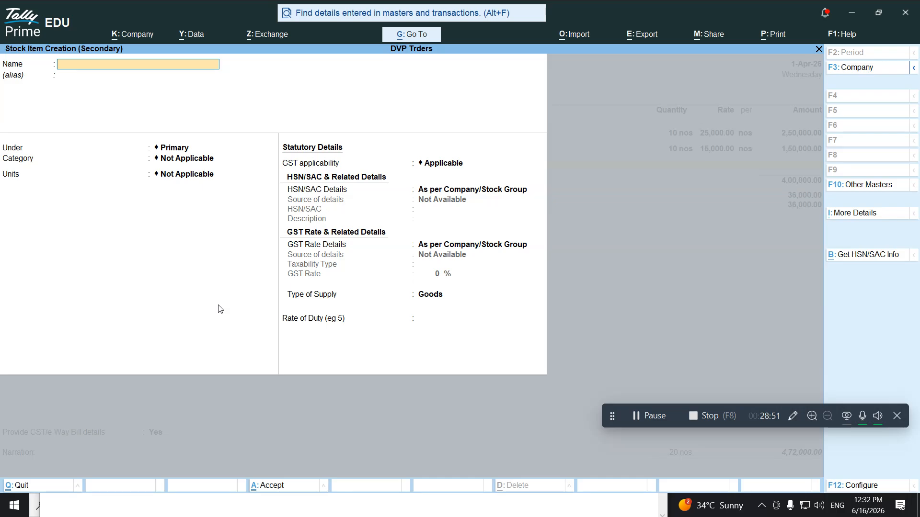
Name the new stock item AC under LG, category Not Applicable, unit nos
text(AC)
key(Return)
key(Return)
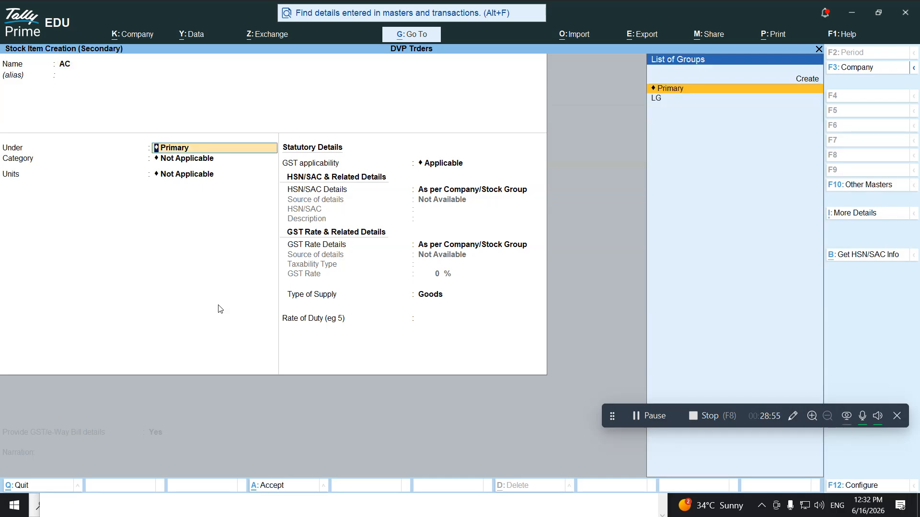
key(Down)
key(Return)
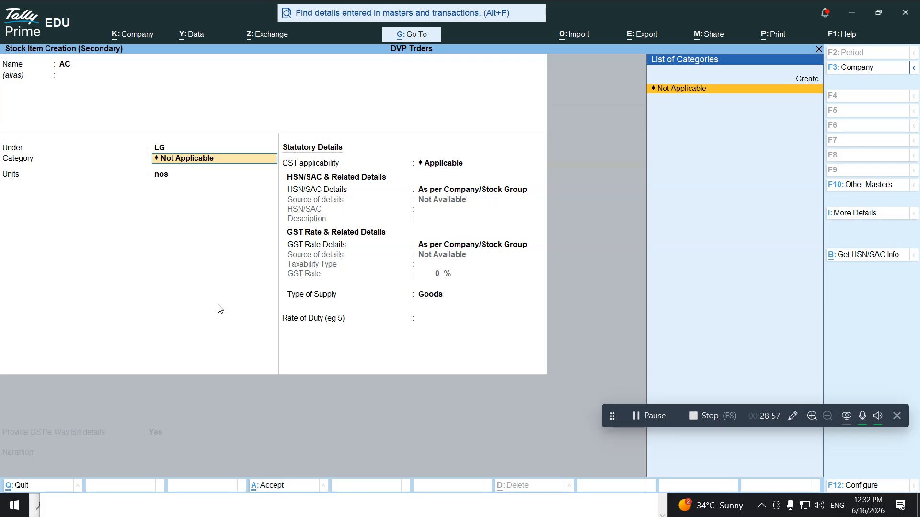
key(Return)
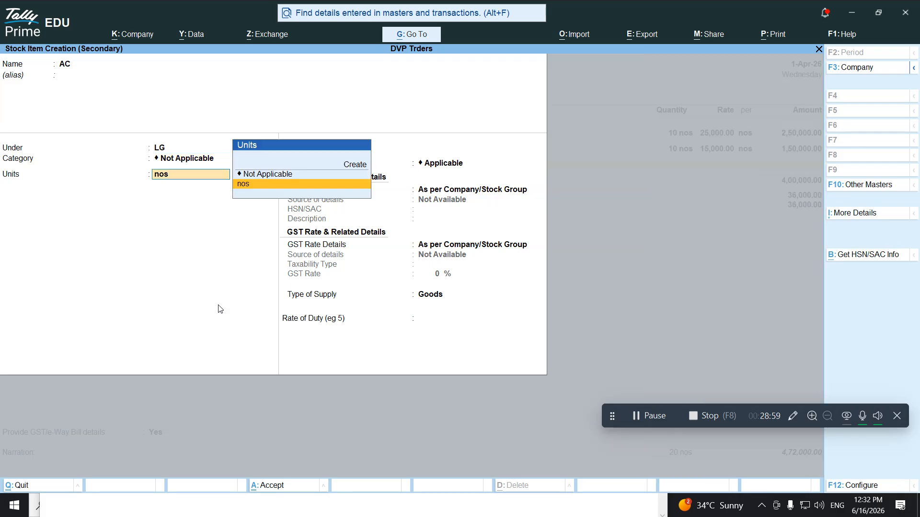
key(Return)
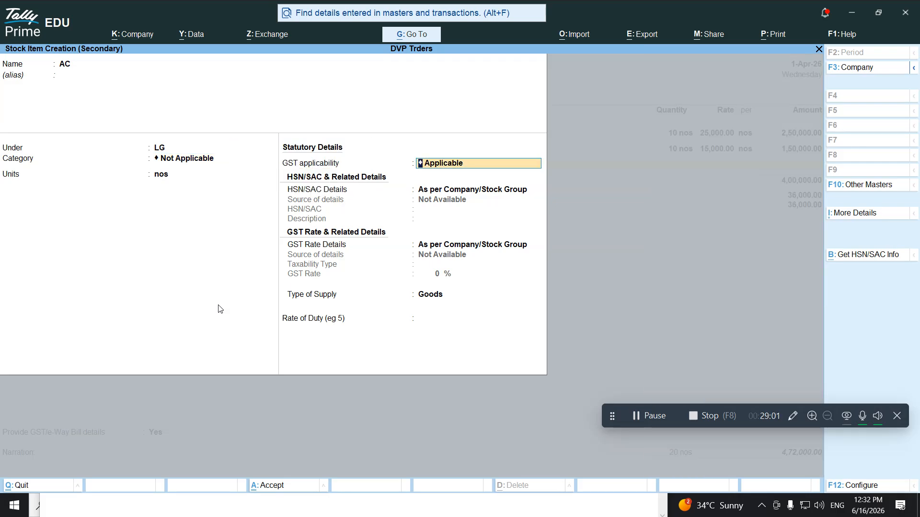
key(Return)
Give AC HSN 698574 and taxable 18% GST as Goods, then save it
key(Down)
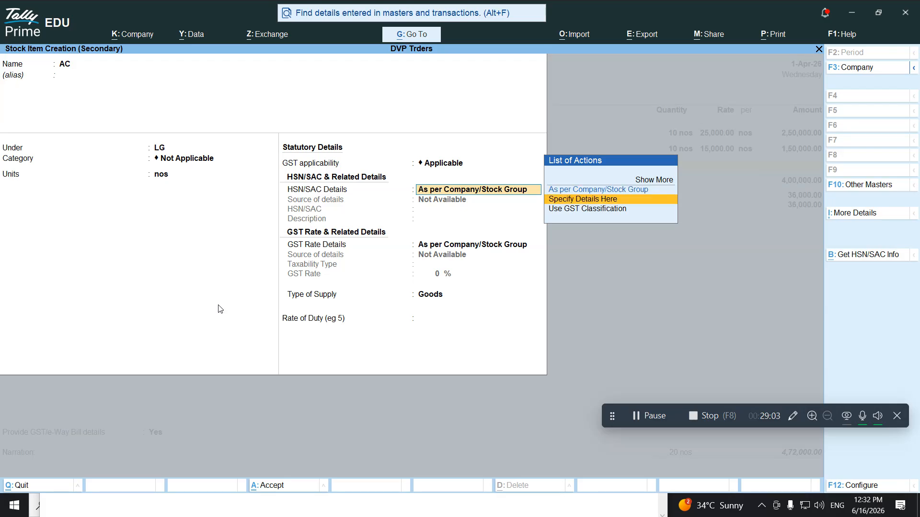
key(Return)
text(698574)
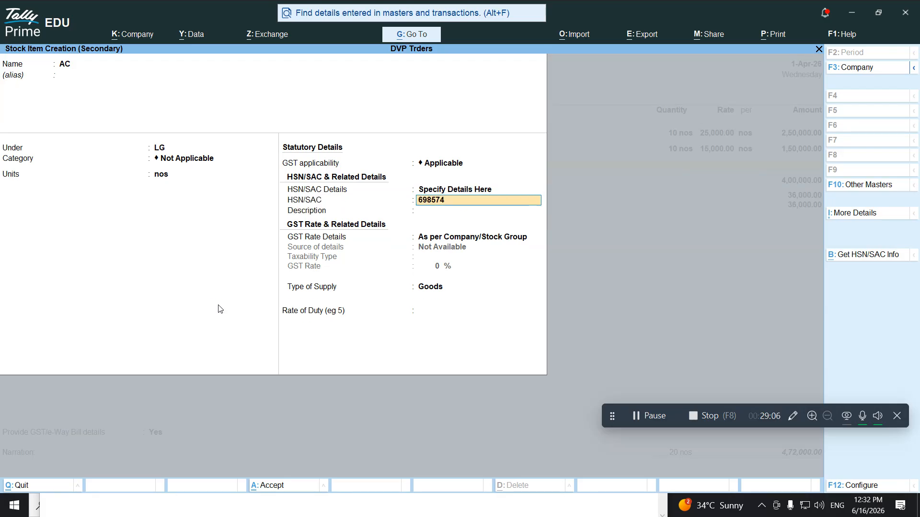
key(Return)
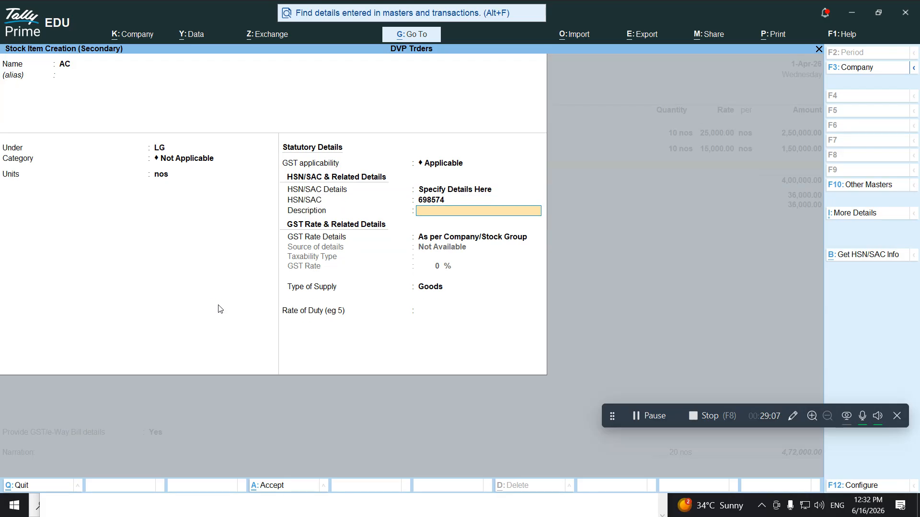
key(Return)
key(Return)
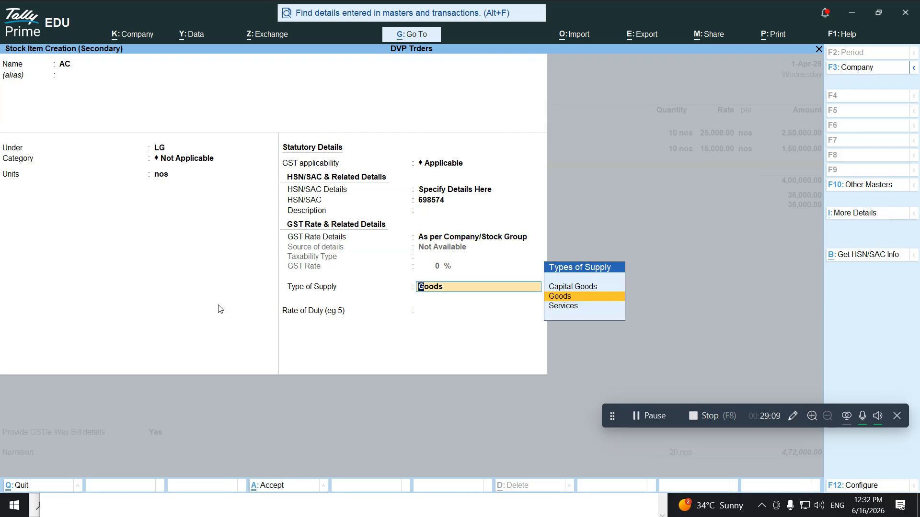
key(BackSpace)
key(Down)
key(Down)
key(Up)
key(Return)
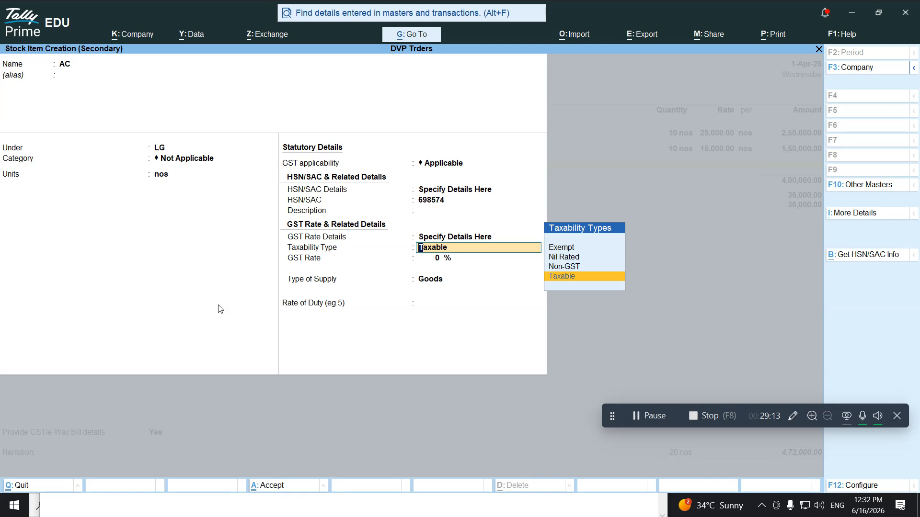
key(Return)
text(18)
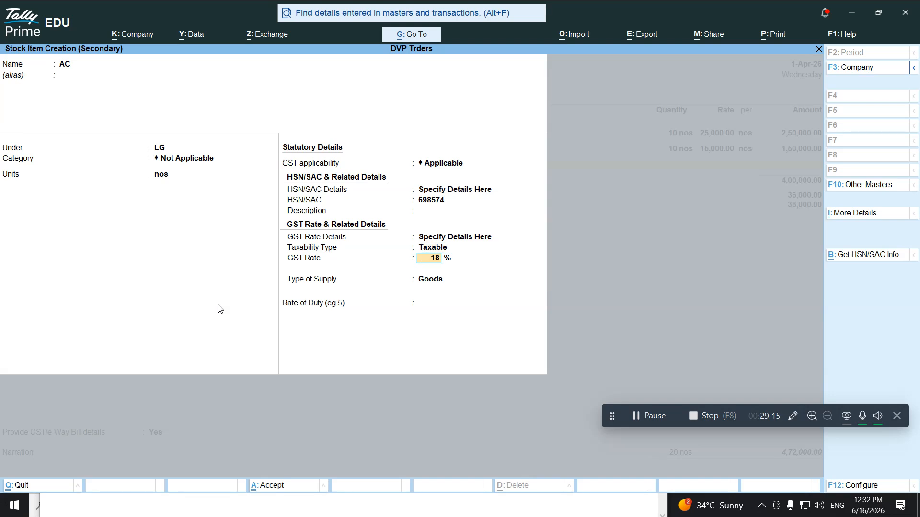
key(Return)
key(Return)
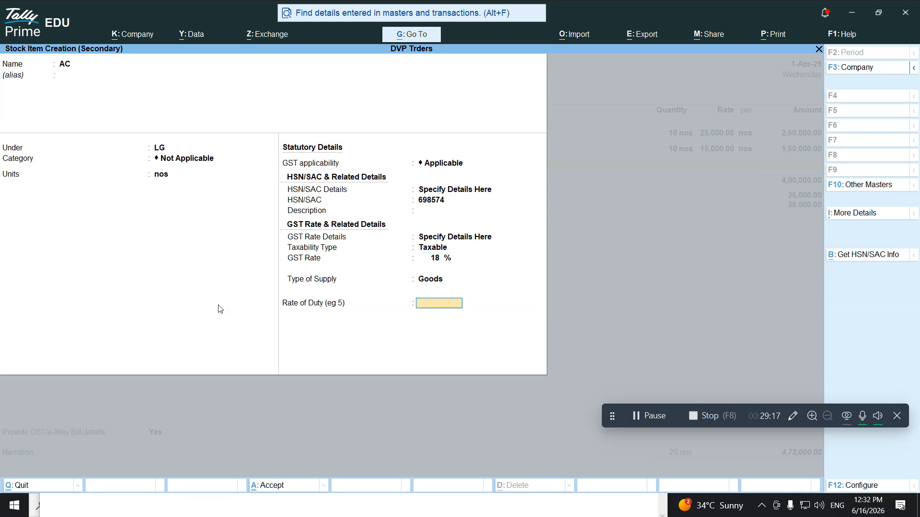
key(Return)
key(Return)
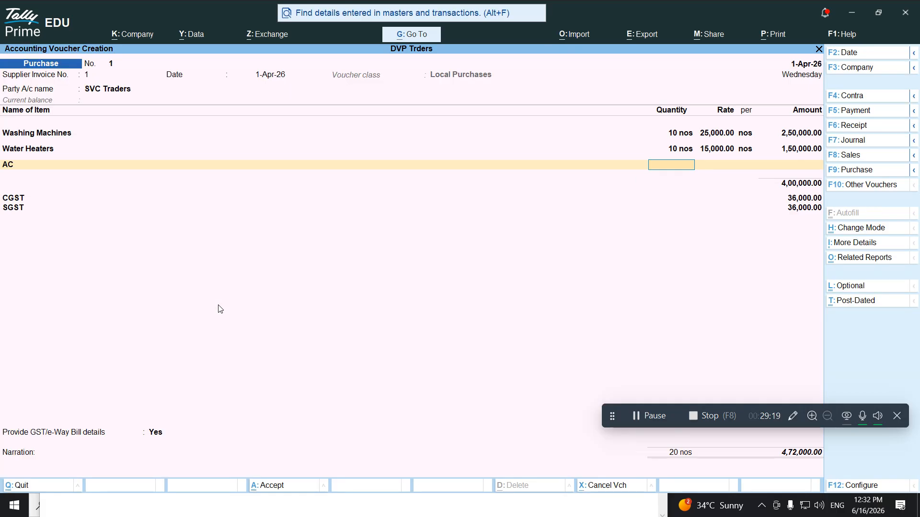
Enter the AC line as 10 nos at a rate of 35,000 each
text(10)
key(Return)
key(alt+Tab)
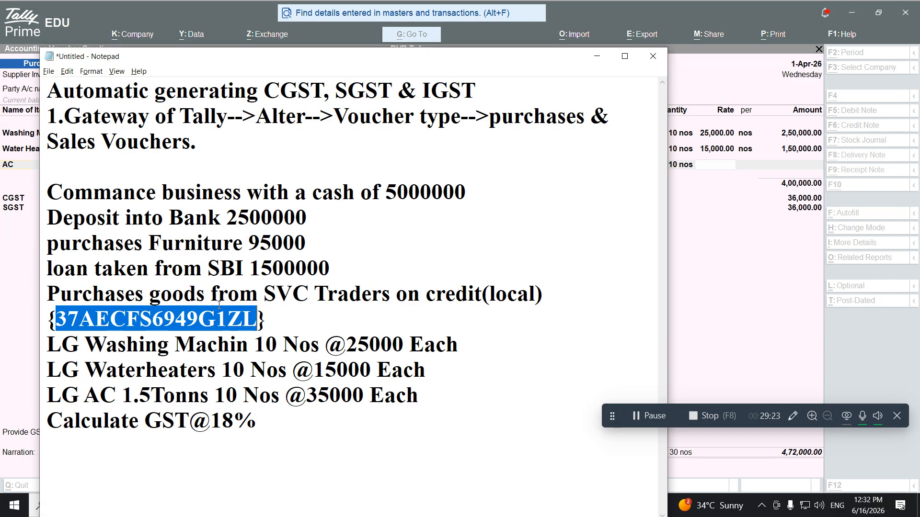
key(alt+Tab)
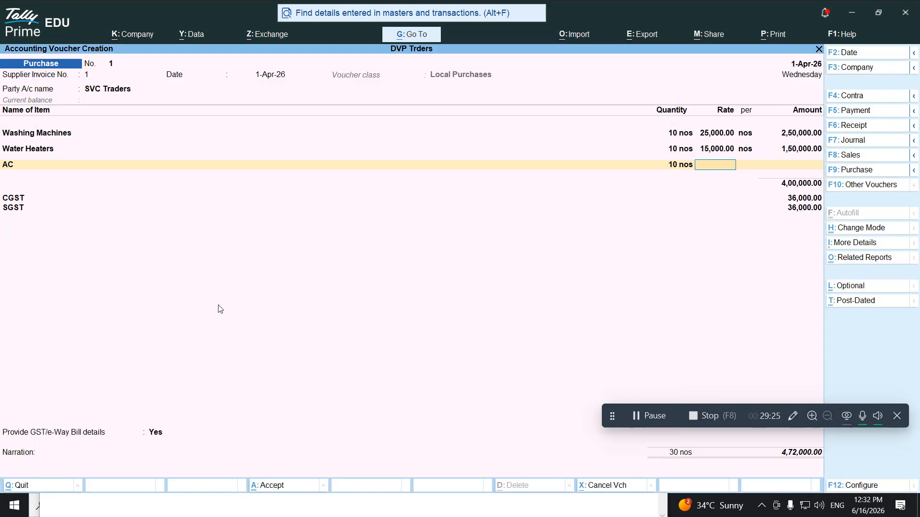
text(35000)
key(Return)
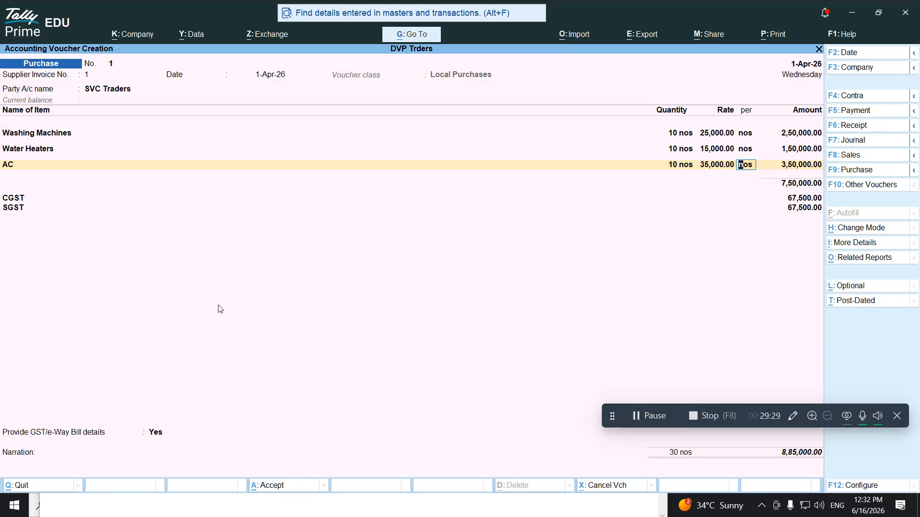
key(Return)
key(Return)
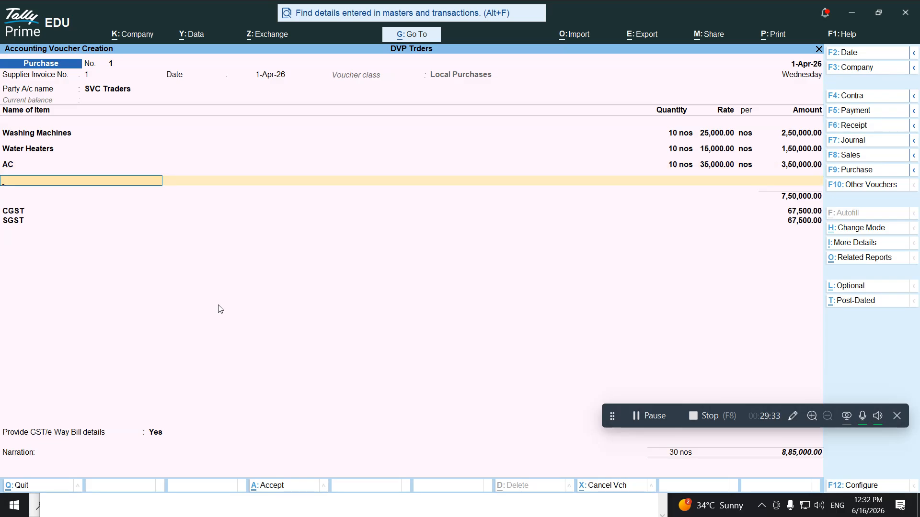
Close the item list and set Provide GST/e-Way Bill details to No
key(Return)
key(Up)
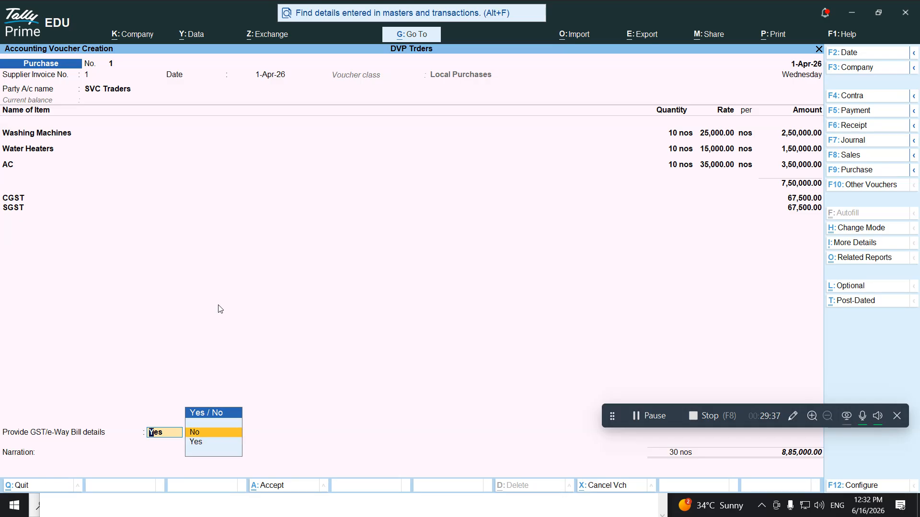
key(Return)
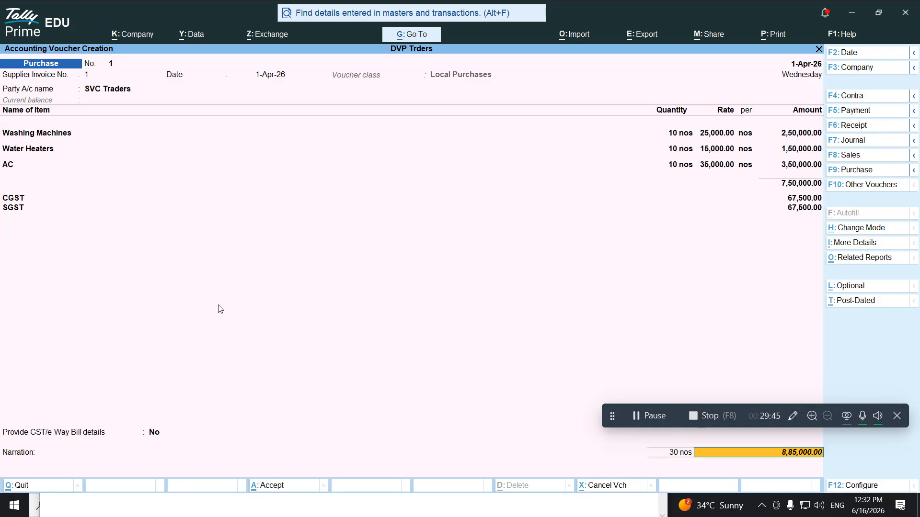
key(Return)
click(862, 258)
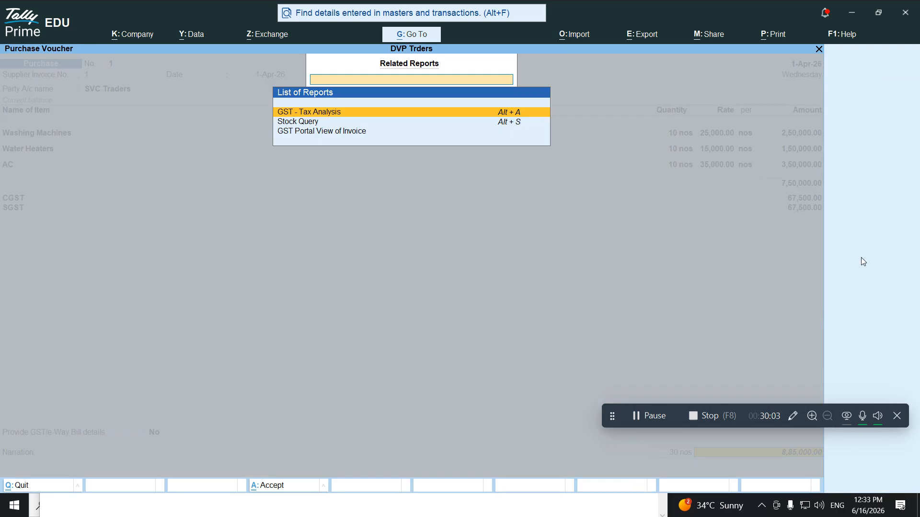
key(Return)
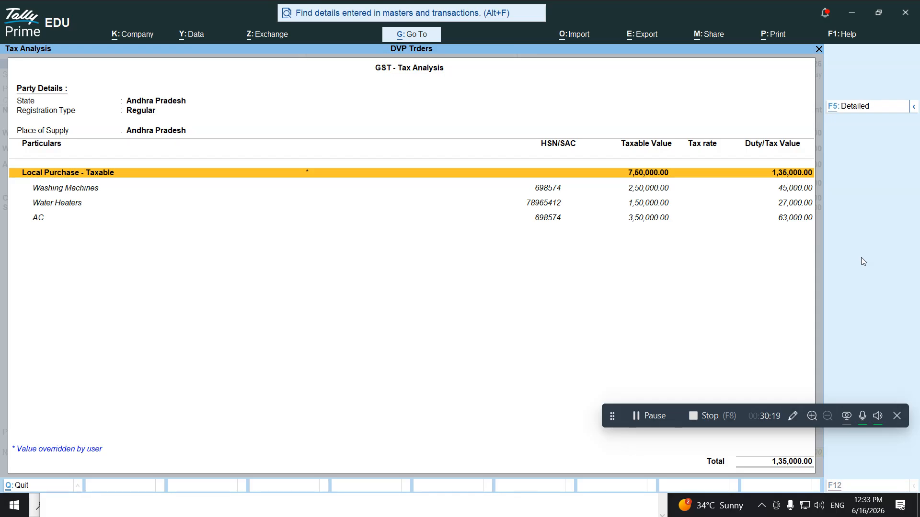
key(F5)
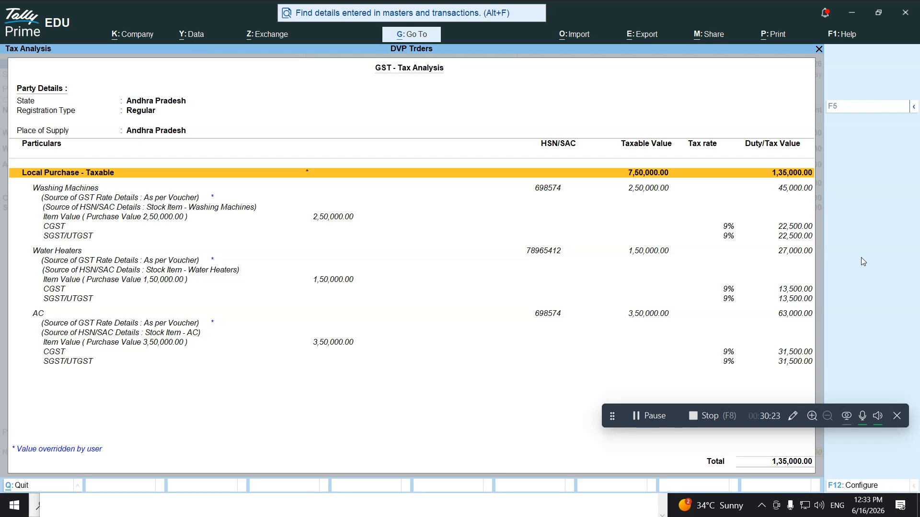
key(Down)
key(Down)
key(Down)
key(Down)
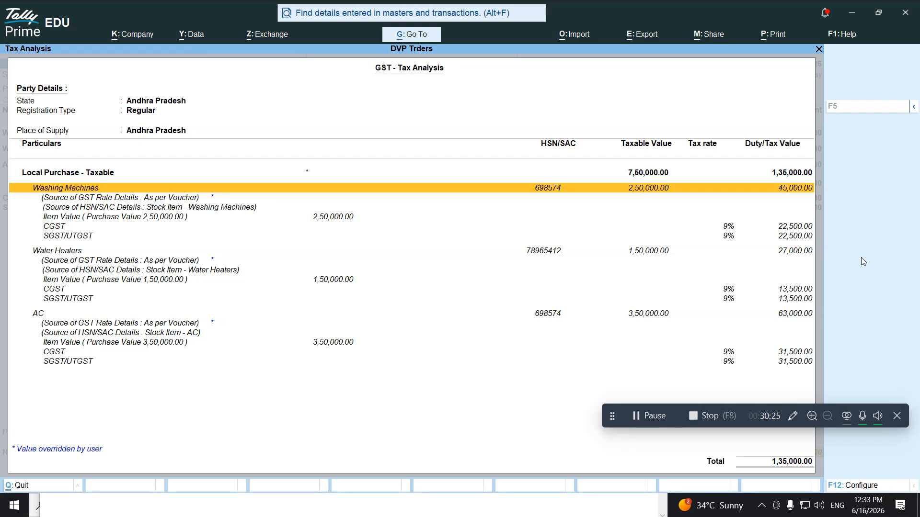
key(Down)
key(Down)
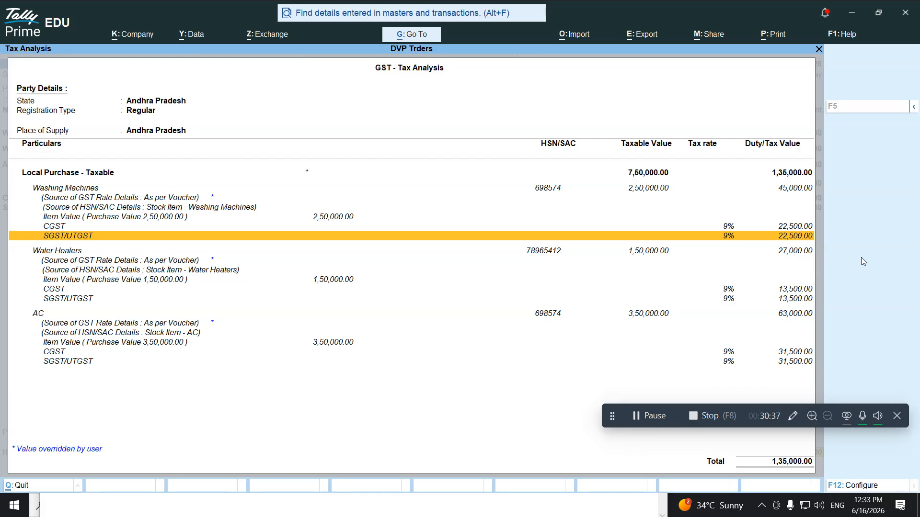
key(Escape)
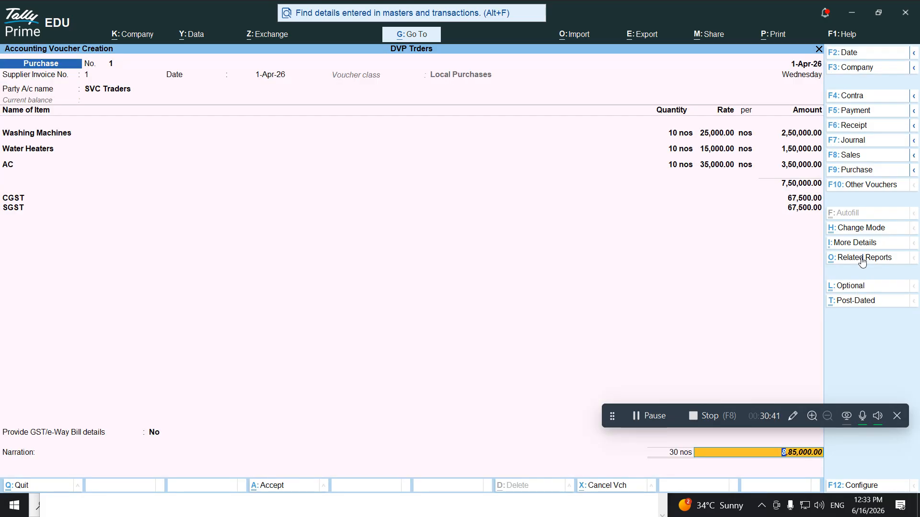
Record SVC Traders' bill as a New Ref for 8,85,000 Cr and save voucher No. 1
key(Return)
key(Return)
key(Return)
key(Return)
key(Return)
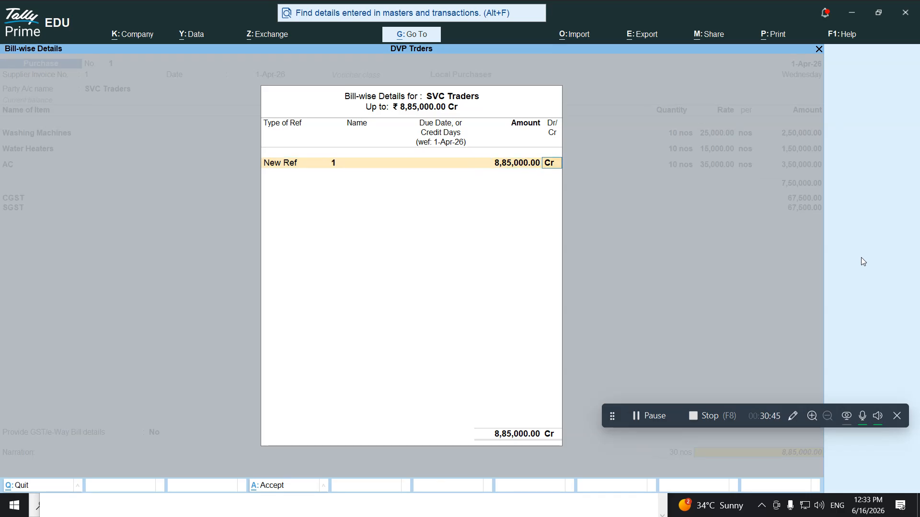
key(Return)
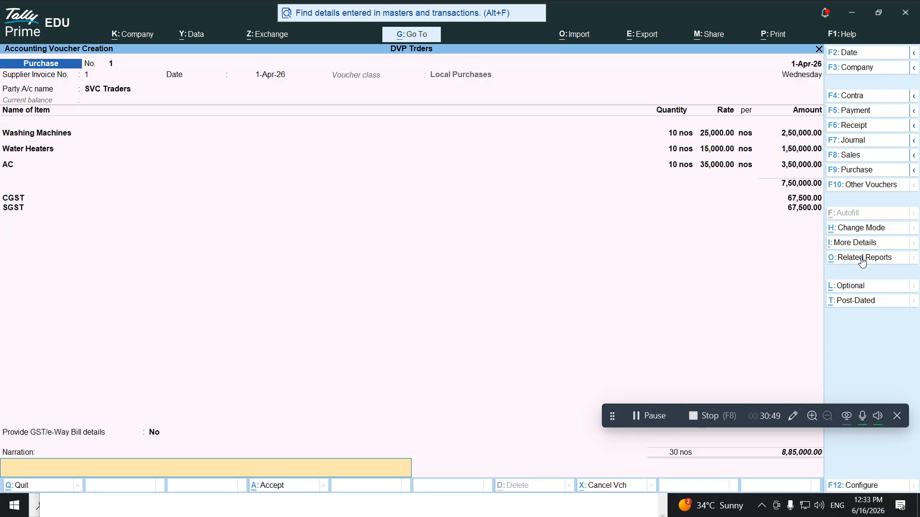
key(Return)
key(Return)
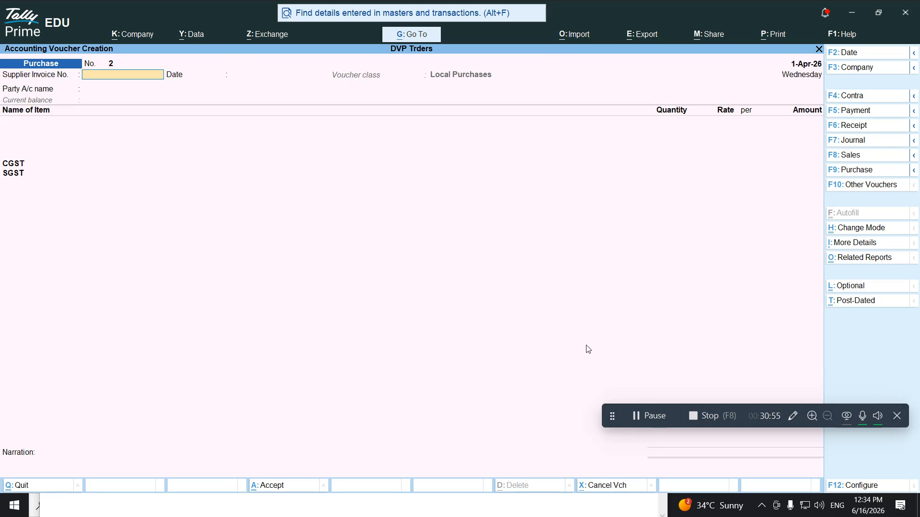
Quit the blank voucher No. 2 and preview purchase voucher No. 1 as an INVOICE
click(646, 416)
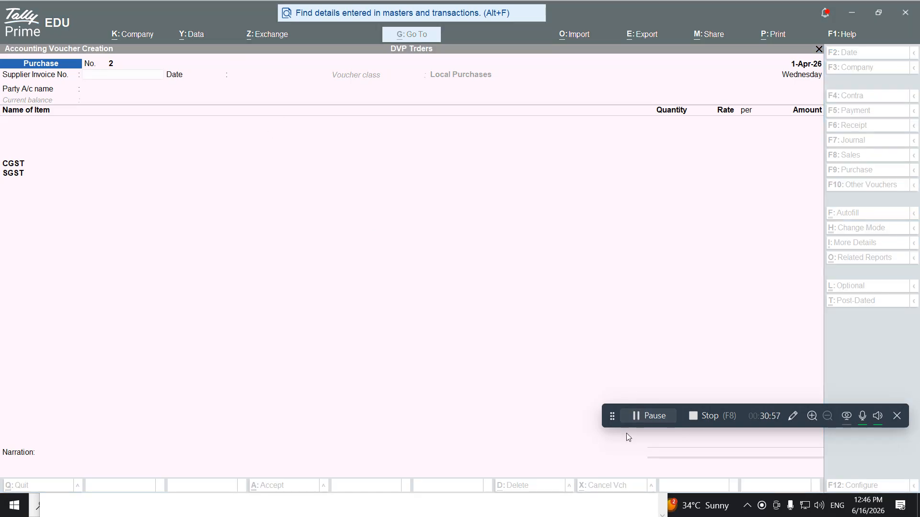
click(293, 363)
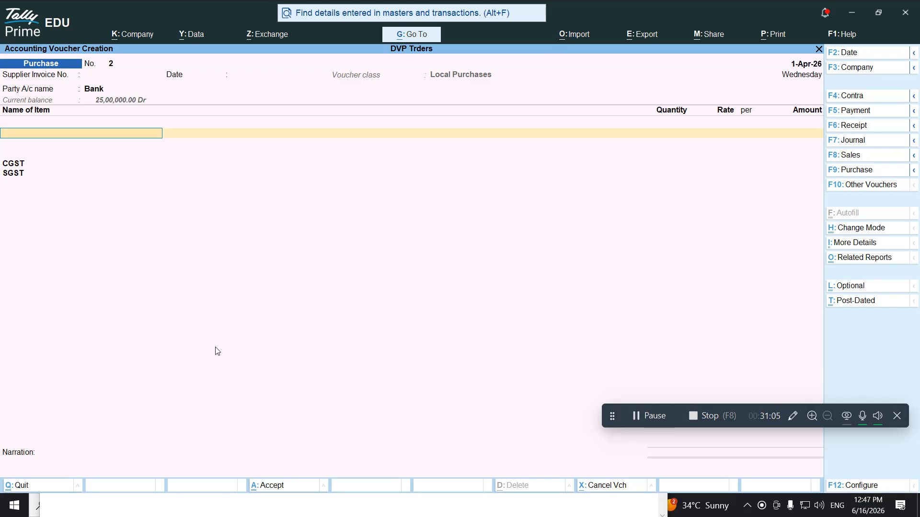
key(Escape)
key(y)
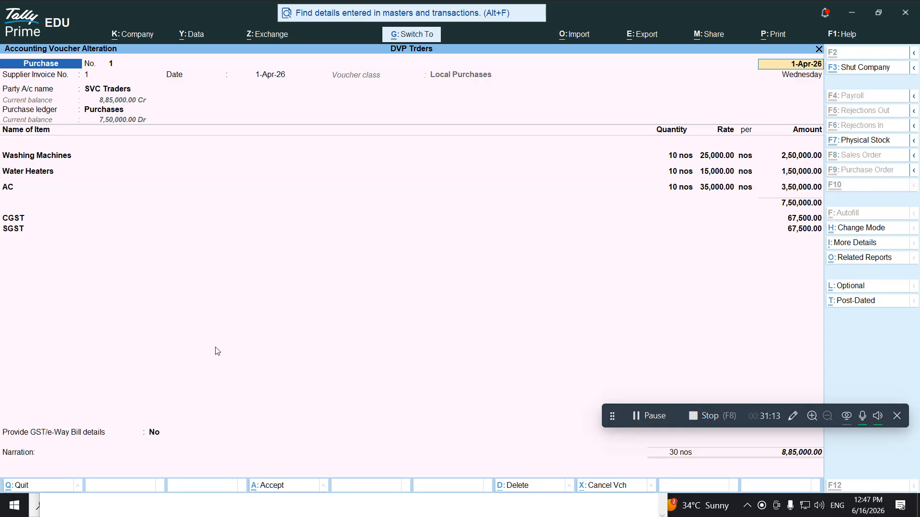
key(ctrl+p)
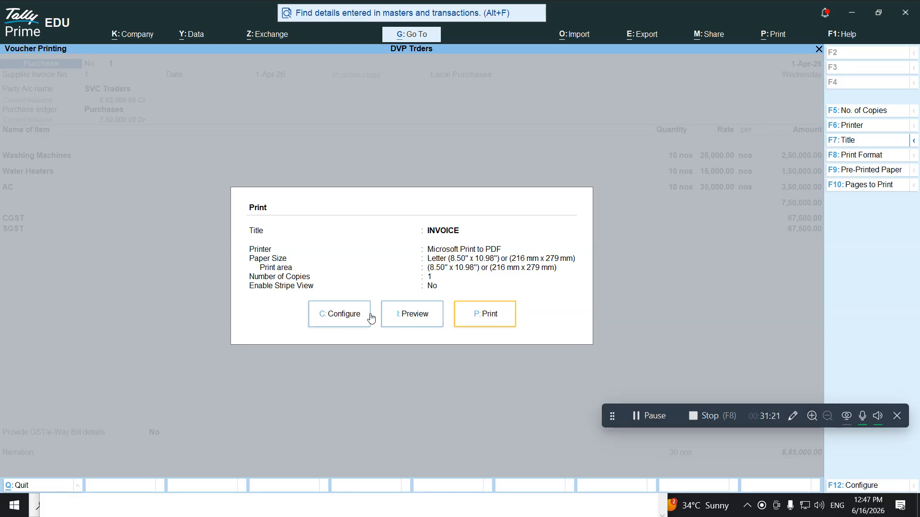
click(410, 312)
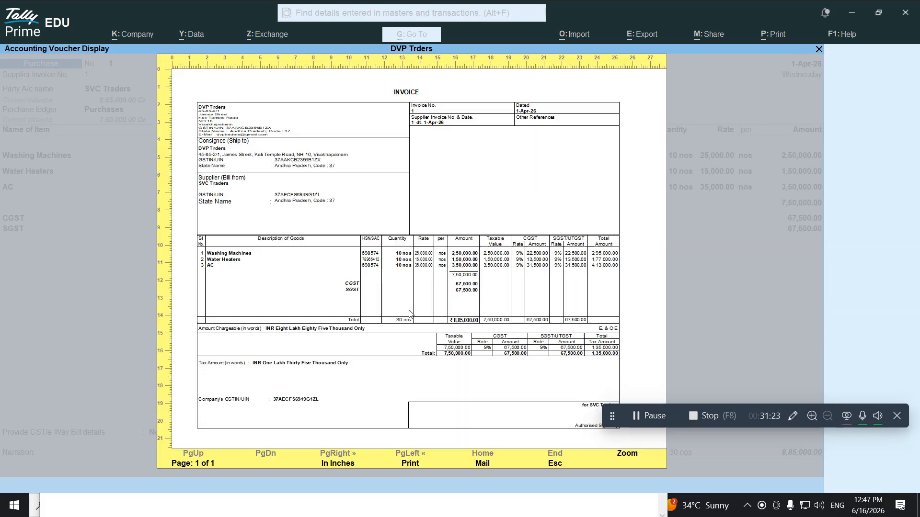
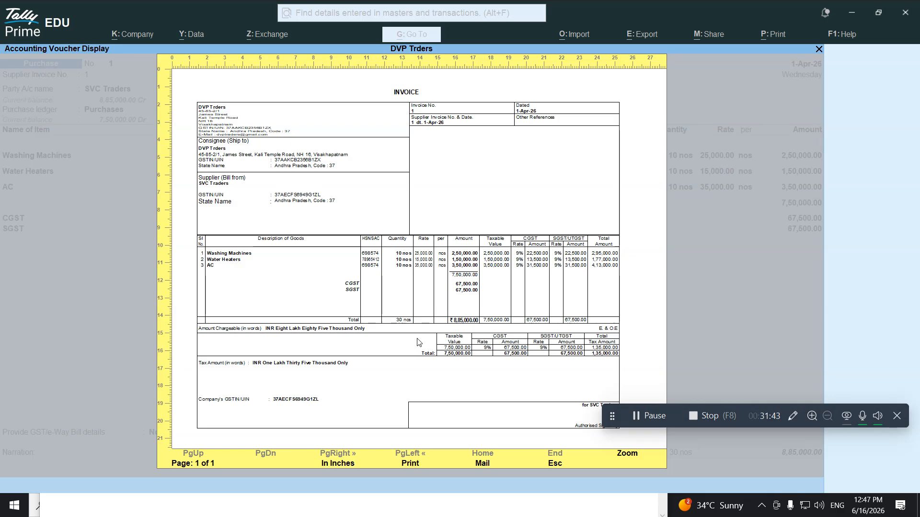
Close the invoice preview, save purchase voucher 1 at 8,85,000, and switch to the Notepad notes
key(Escape)
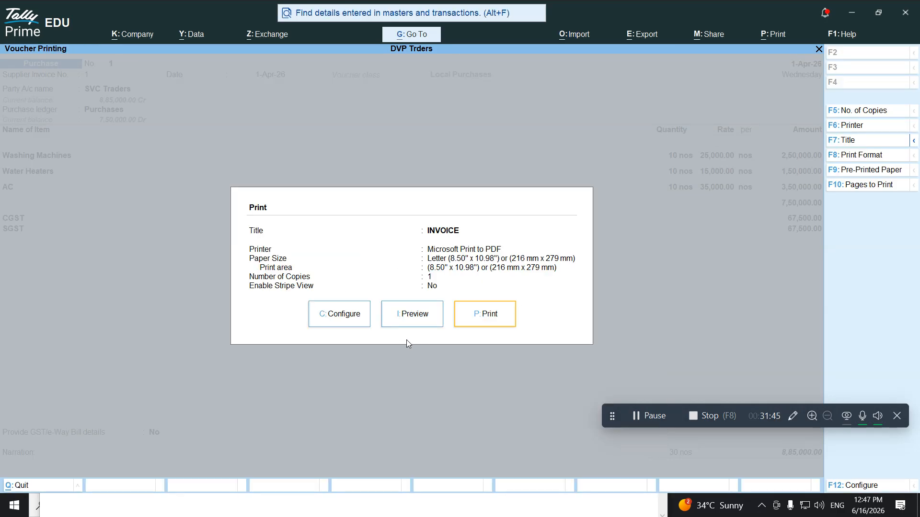
key(Escape)
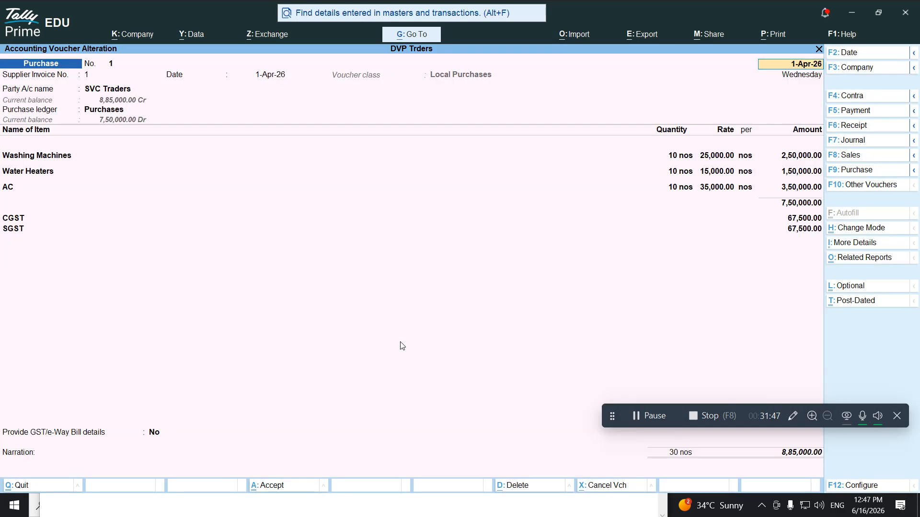
key(ctrl+a)
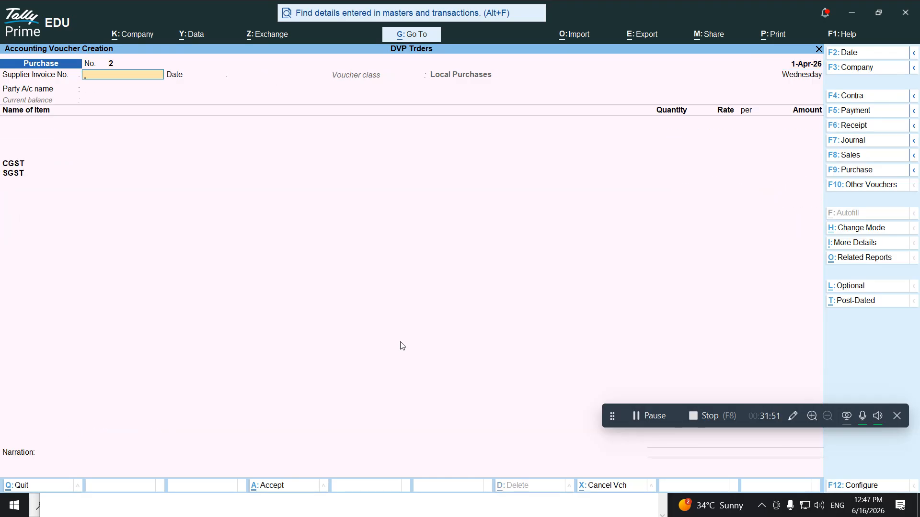
key(alt+Tab)
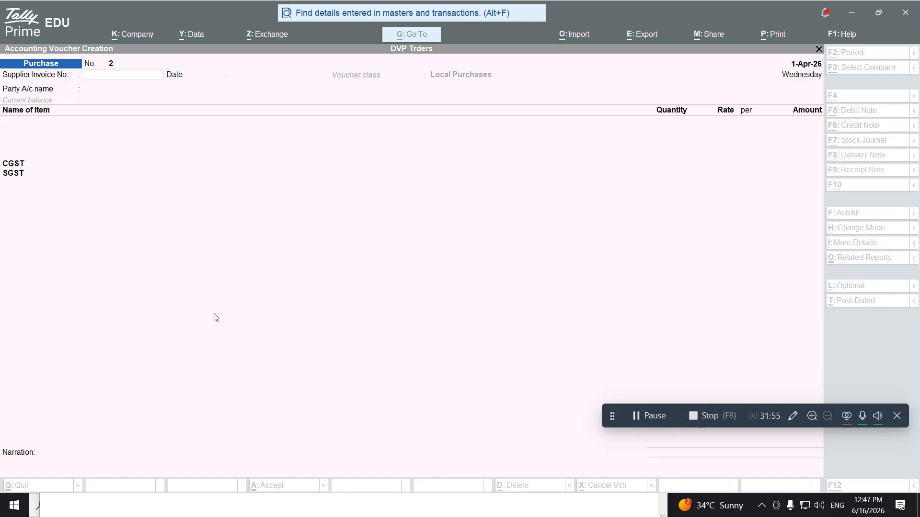
key(alt+Tab)
key(alt+Tab)
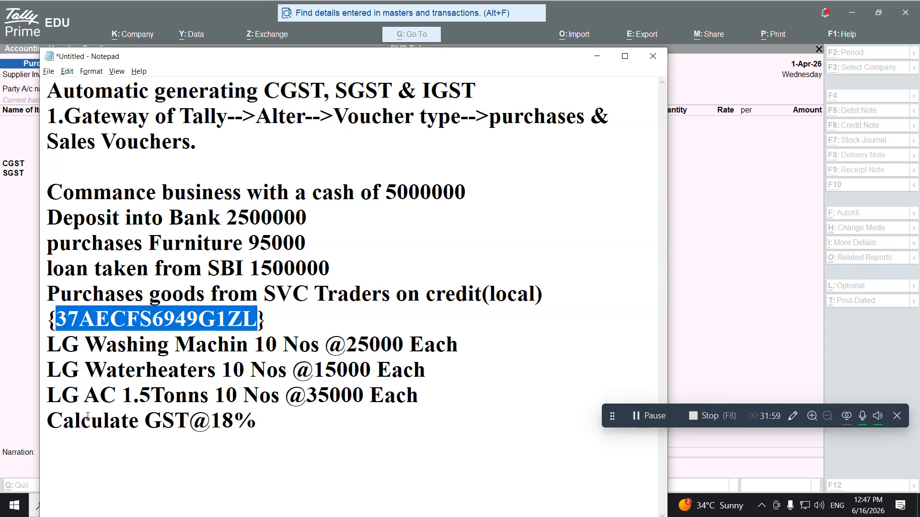
Add the line 'Sold goods to RVM Traders(local)' below 'Calculate GST@18%'
click(280, 437)
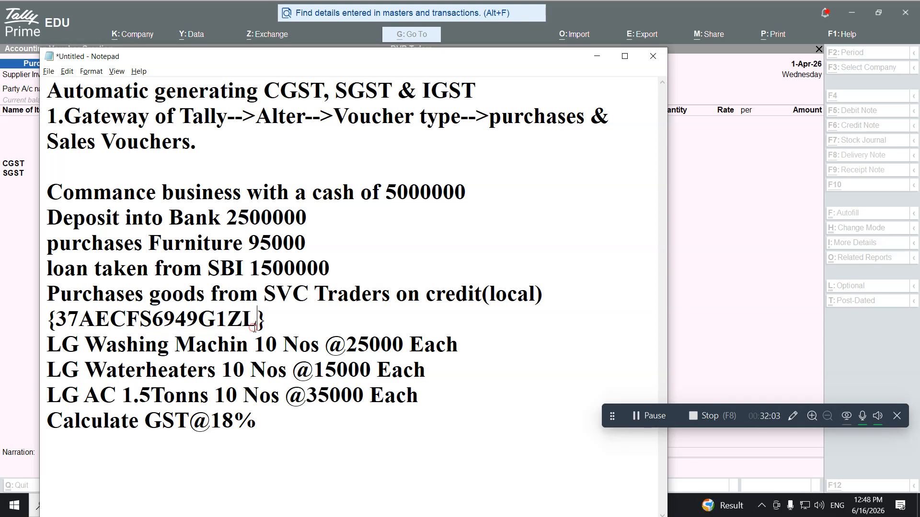
click(276, 424)
key(Return)
text(Sold G)
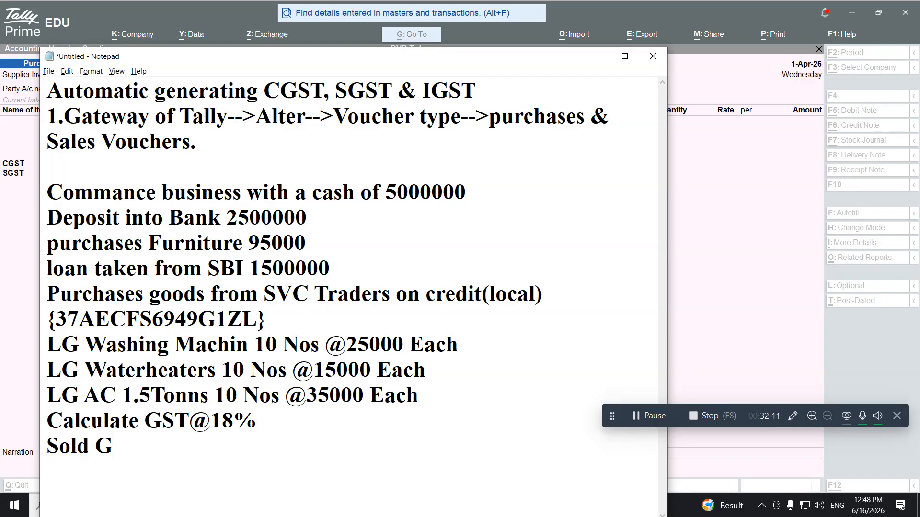
key(BackSpace)
text(\)
key(BackSpace)
text(goos)
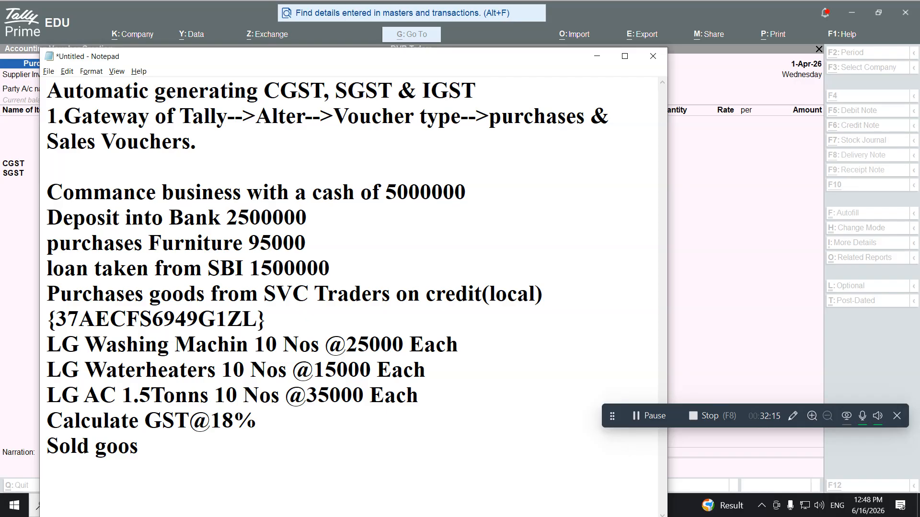
key(BackSpace)
text(ds to RVM )
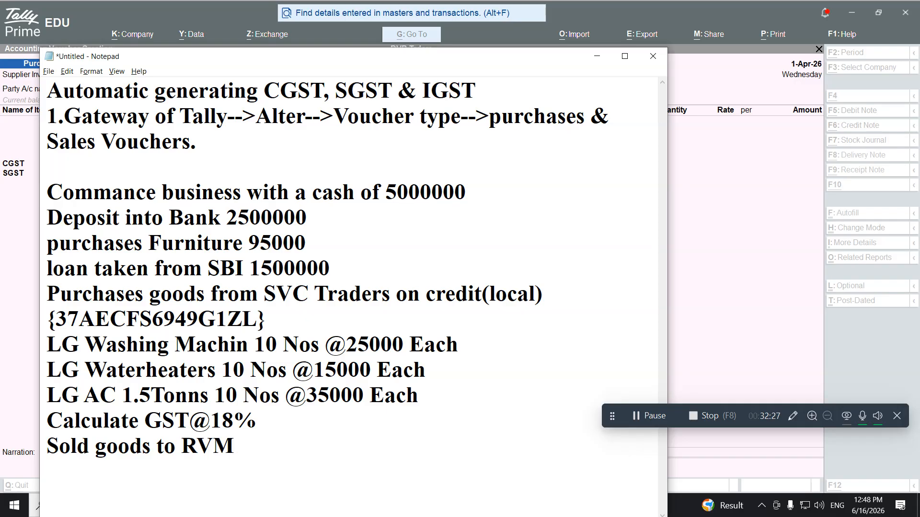
text(Traders)
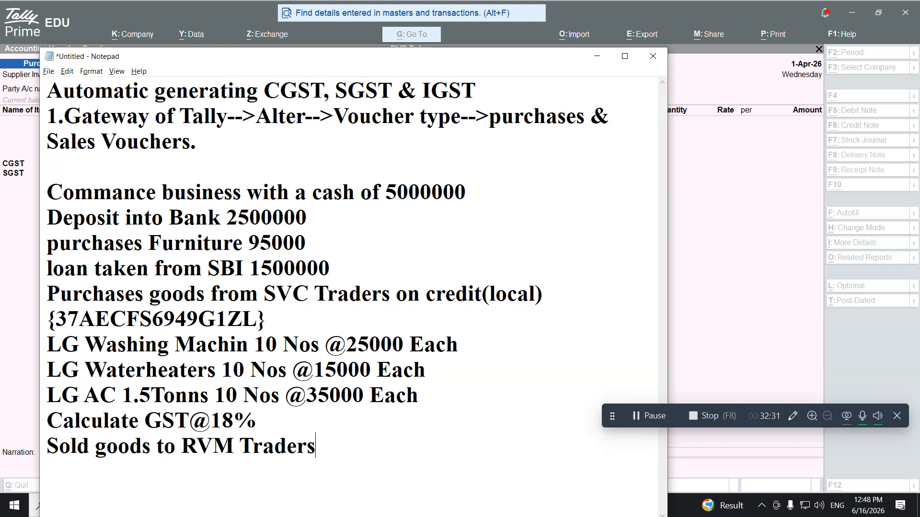
text((local))
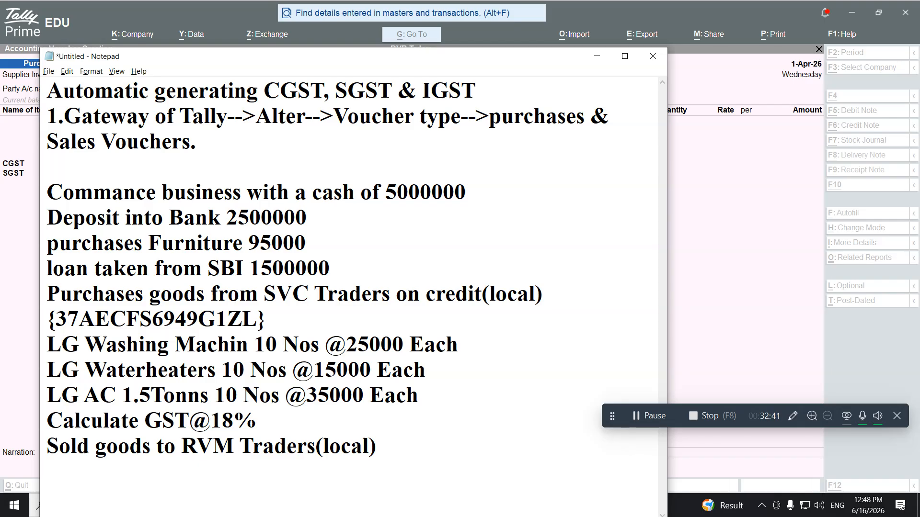
Append the party's GSTIN in braces, then select the three LG item lines for copying
text({)
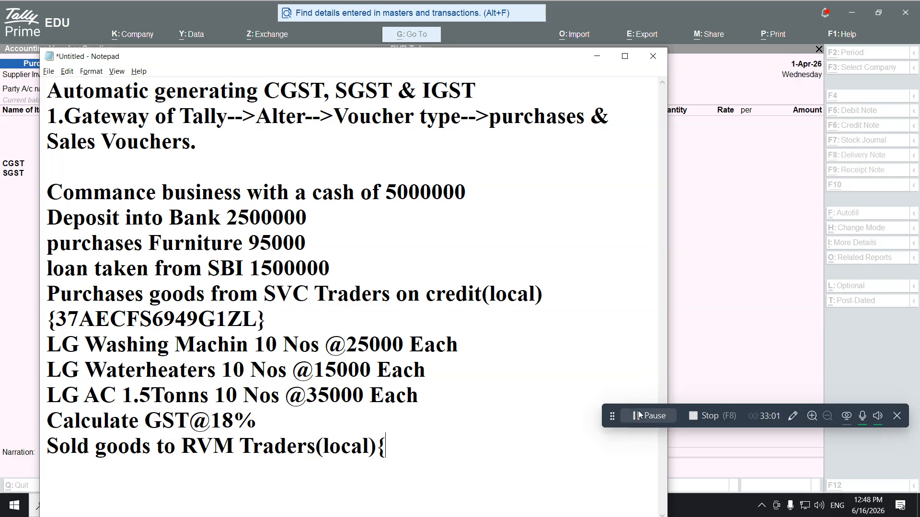
click(638, 415)
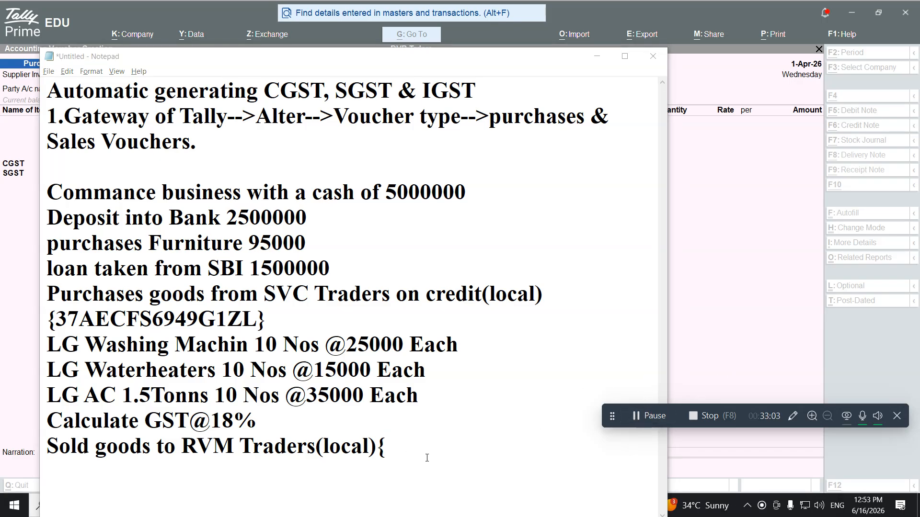
click(395, 451)
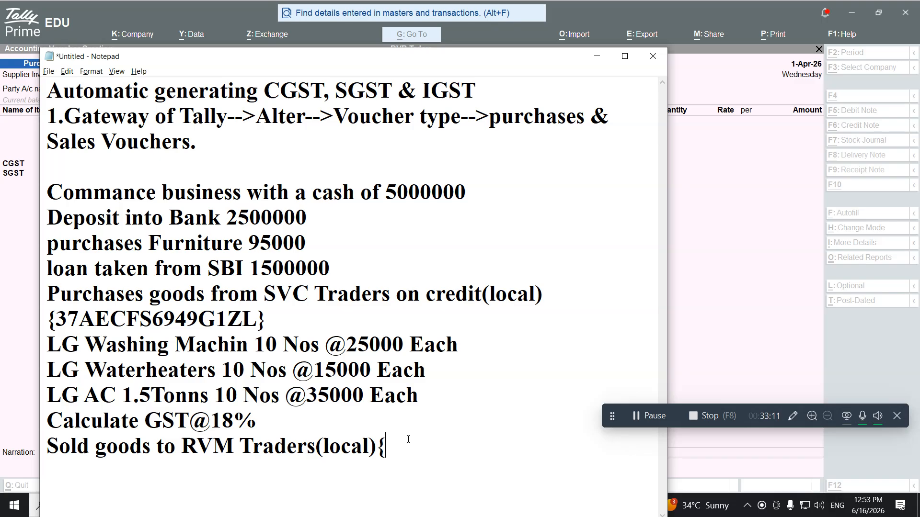
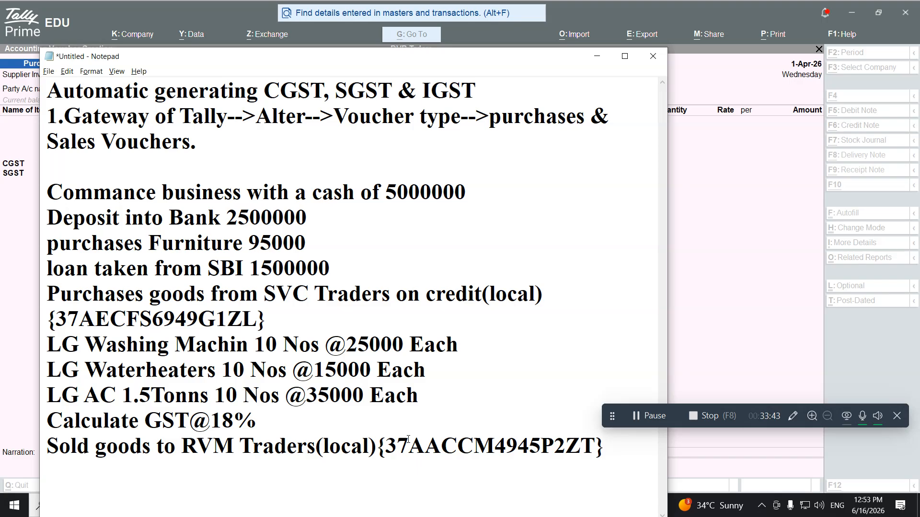
key(Return)
drag(47, 346, 426, 384)
key(ctrl+c)
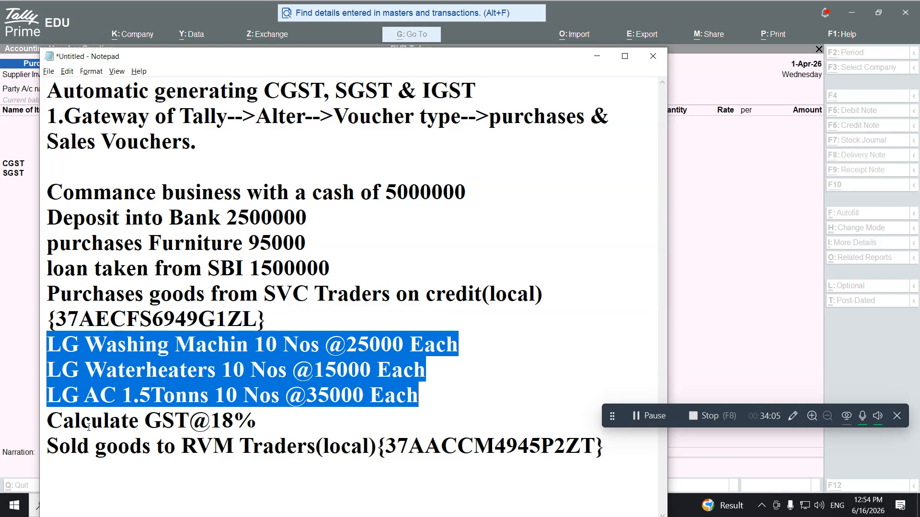
click(54, 470)
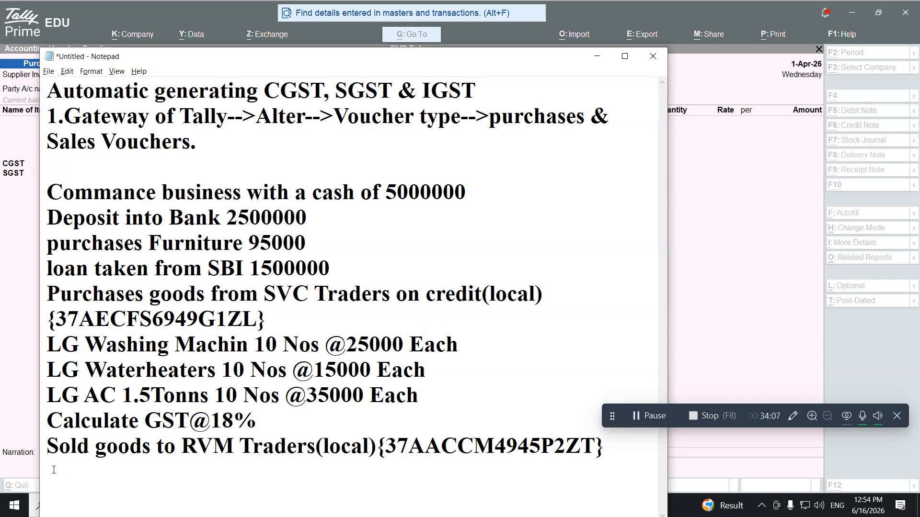
Paste copies of the three LG lines and change Washing Machine to 8 Nos at 35,000
key(ctrl+v)
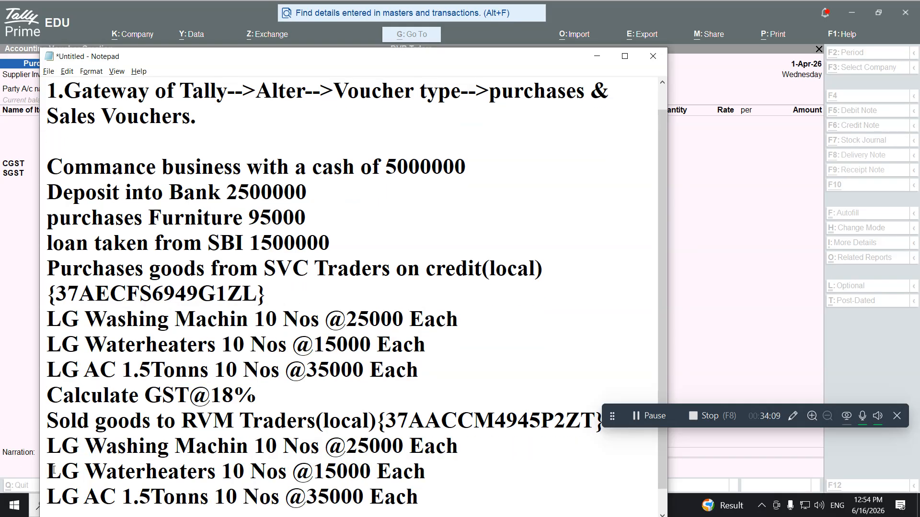
scroll(205, 460, down, 1)
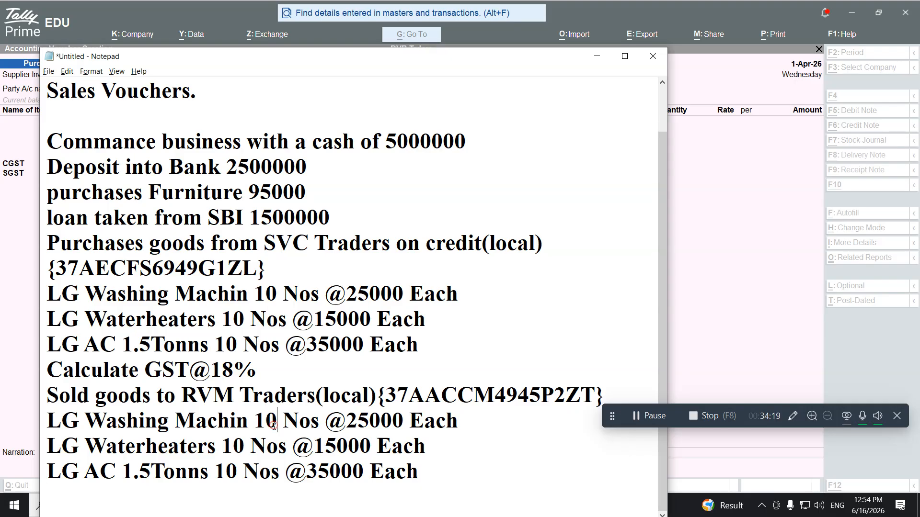
drag(277, 426, 259, 427)
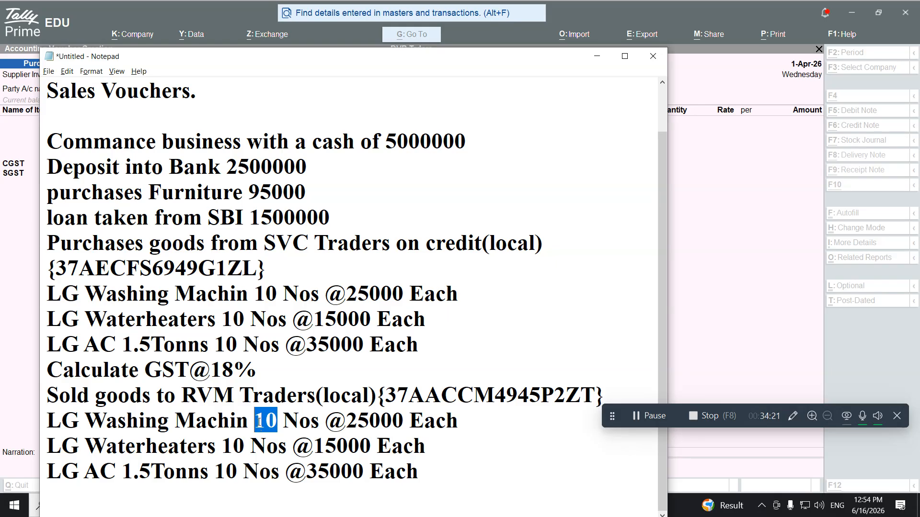
text(8)
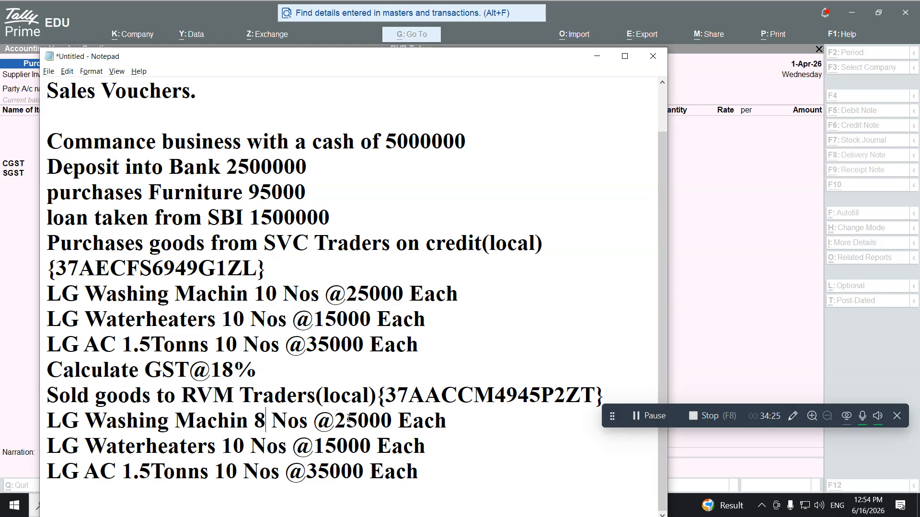
drag(346, 418, 340, 417)
text(3)
Change the copied Water Heaters to 8 Nos at 25,000 and AC to 8 Nos at 45,000
drag(245, 448, 227, 449)
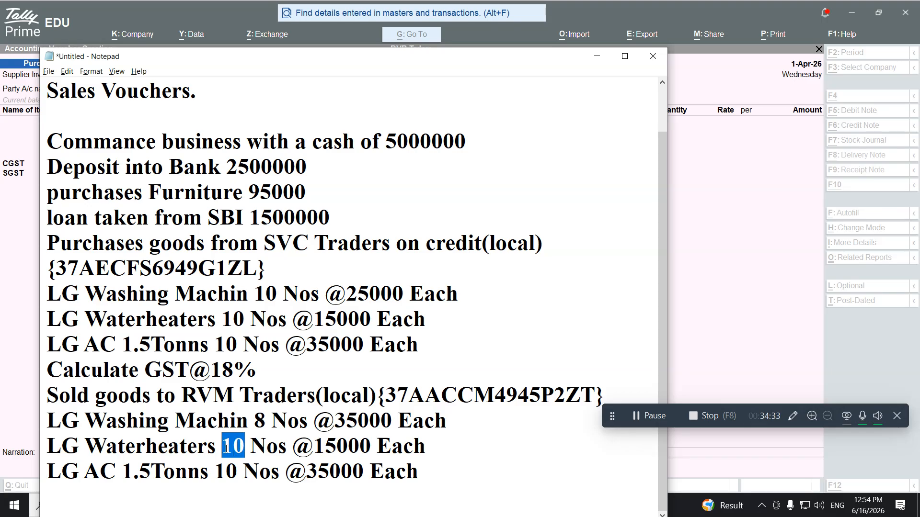
key(BackSpace)
text(8)
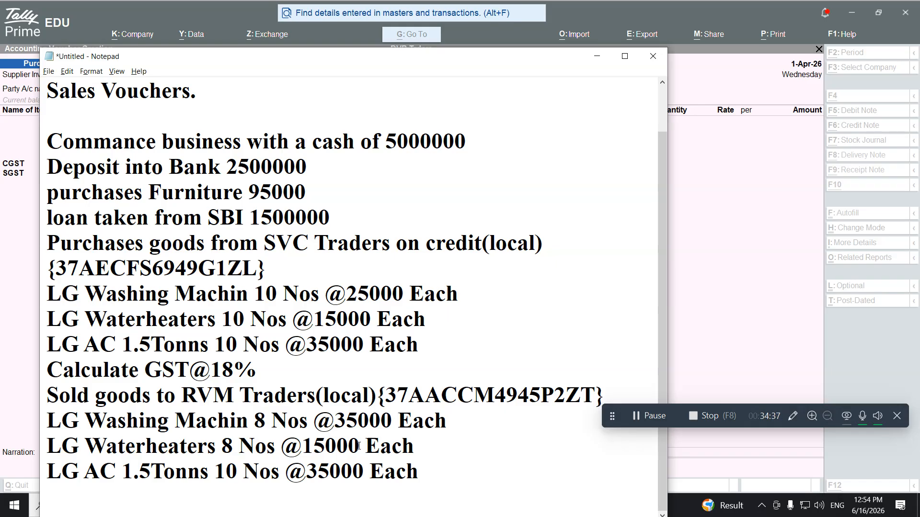
drag(349, 449, 301, 453)
text(2)
drag(238, 462, 214, 462)
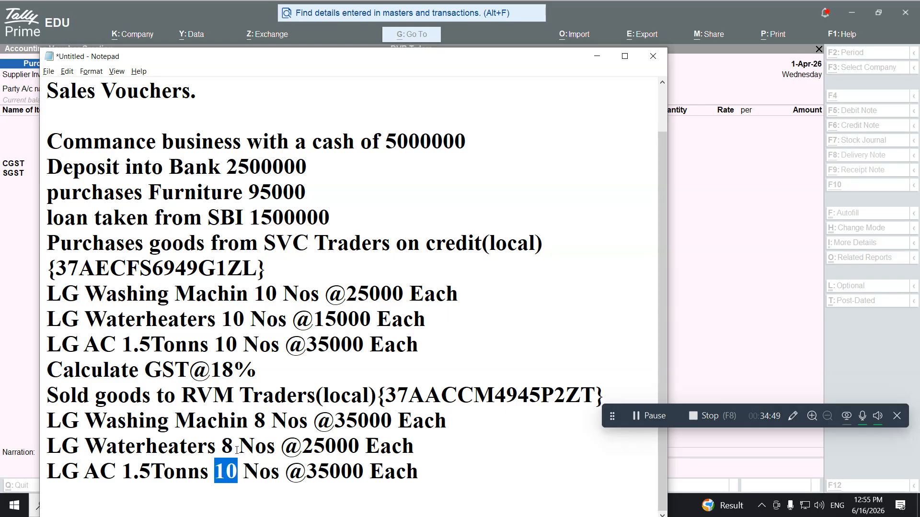
text(8)
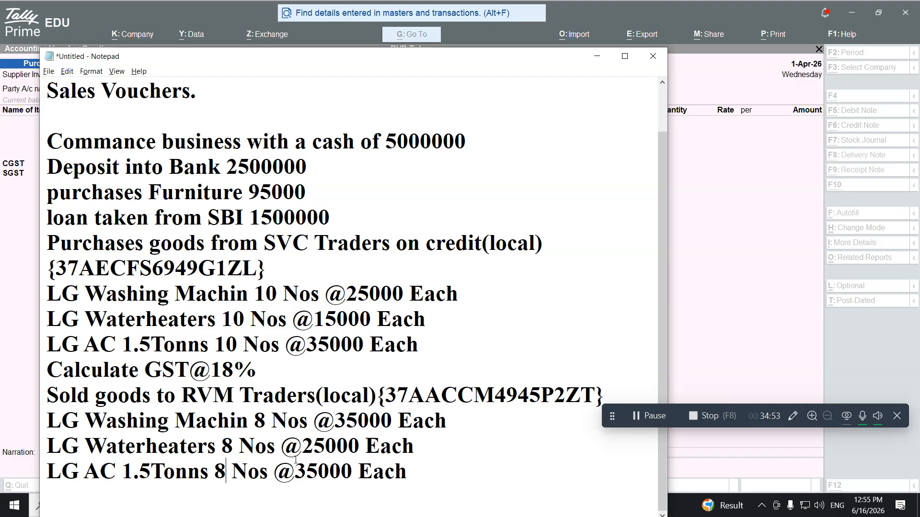
drag(307, 472, 293, 472)
text(4)
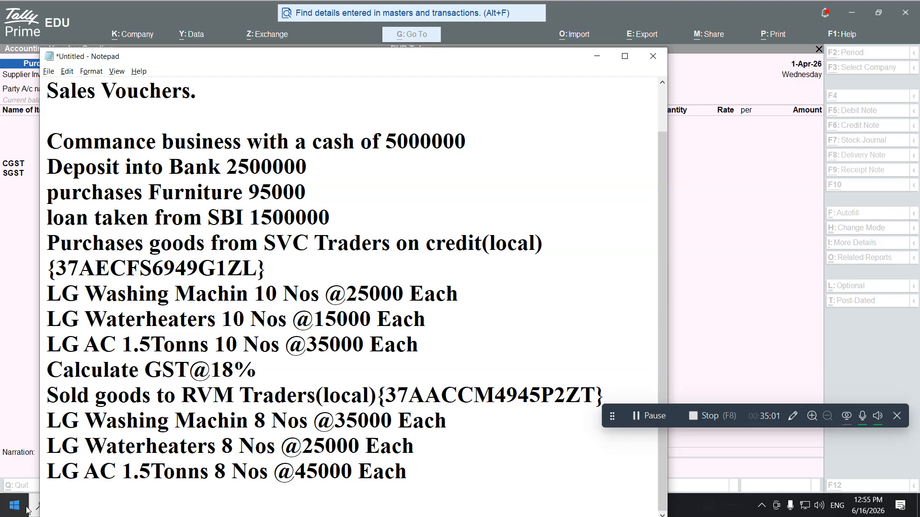
Add 'Calculate GST@18%' below the sale items and return to the Tally voucher
click(433, 478)
key(Return)
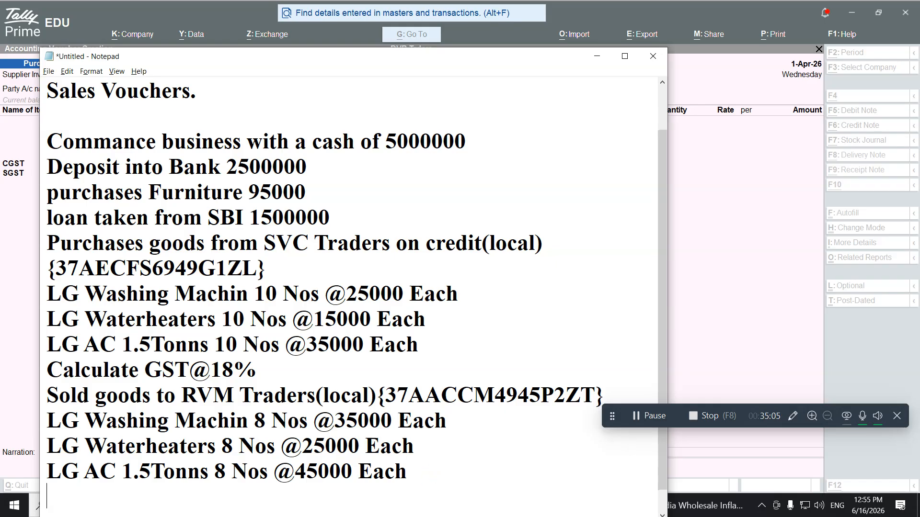
text(Calculate)
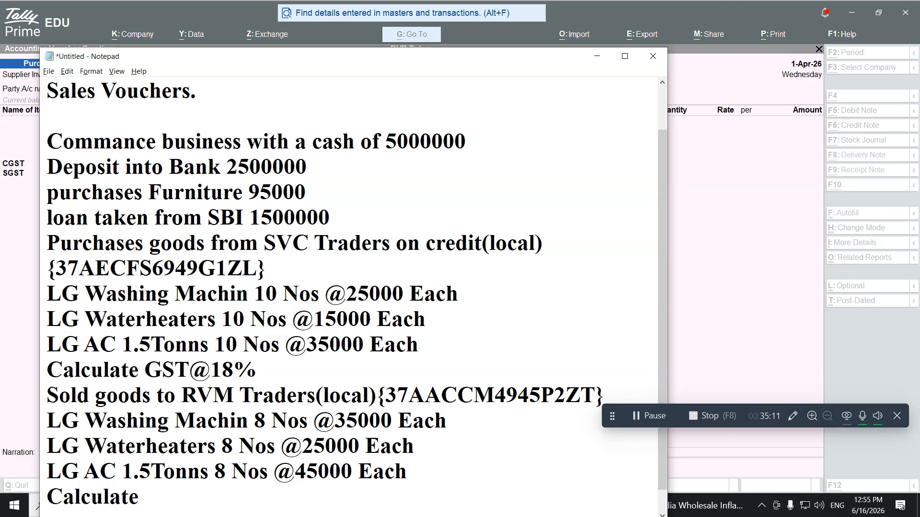
text( GST@18)
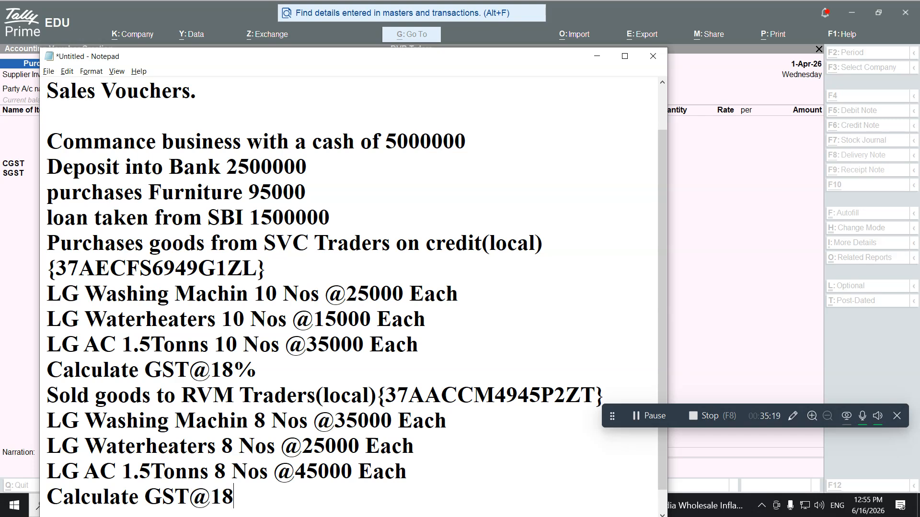
text(%)
key(Return)
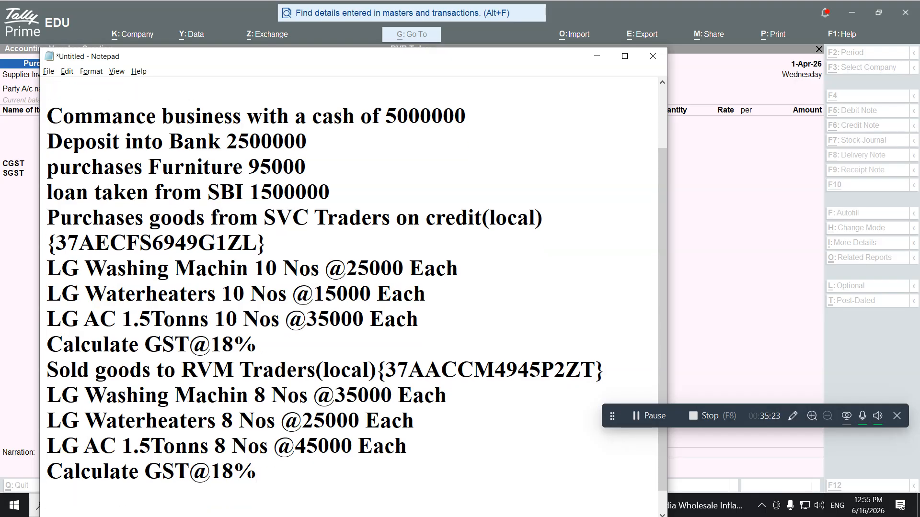
key(alt+Tab)
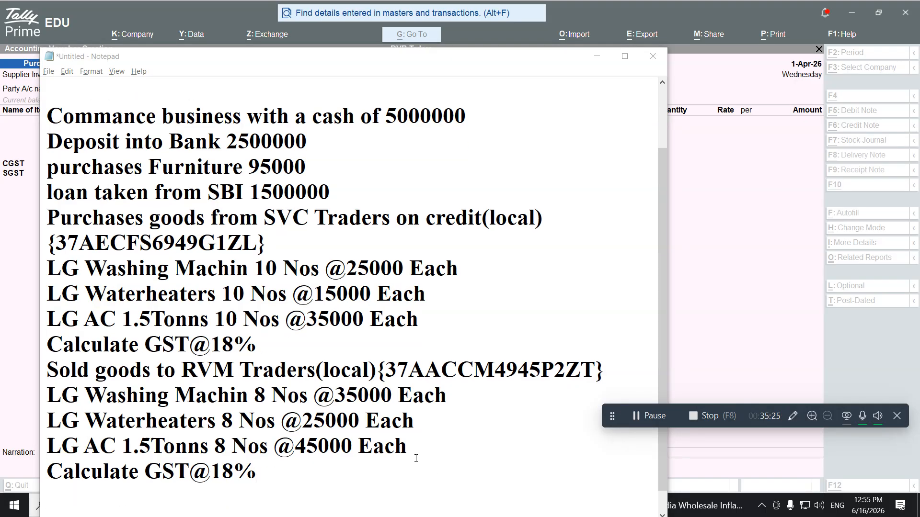
click(21, 202)
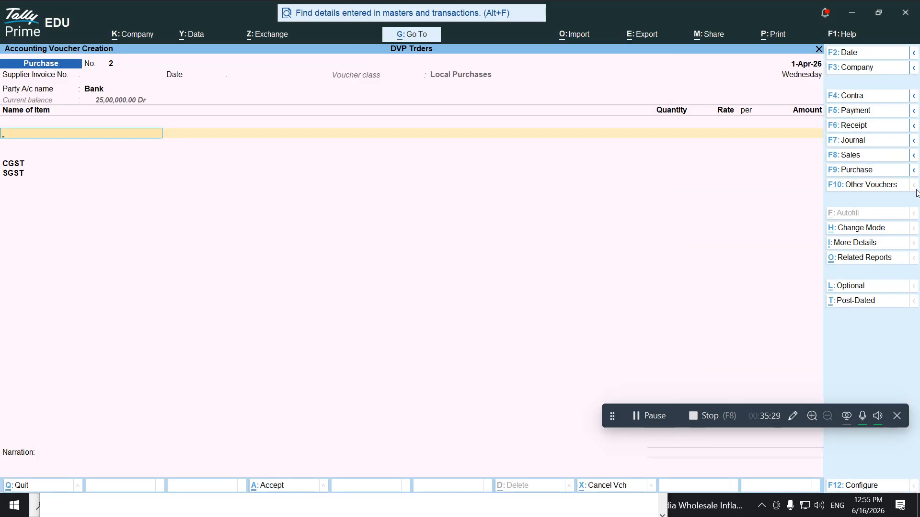
Change the voucher to a Sales voucher of class Local Sales, then switch to Notepad
click(857, 158)
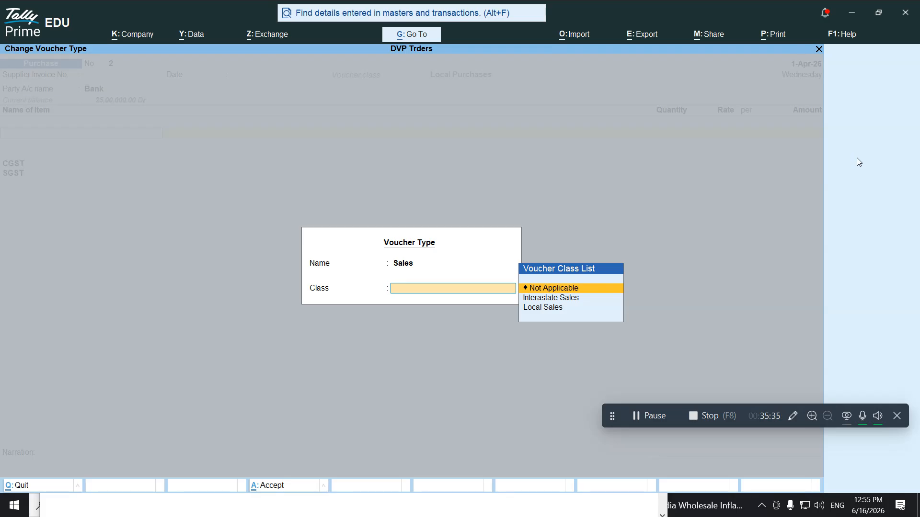
key(Down)
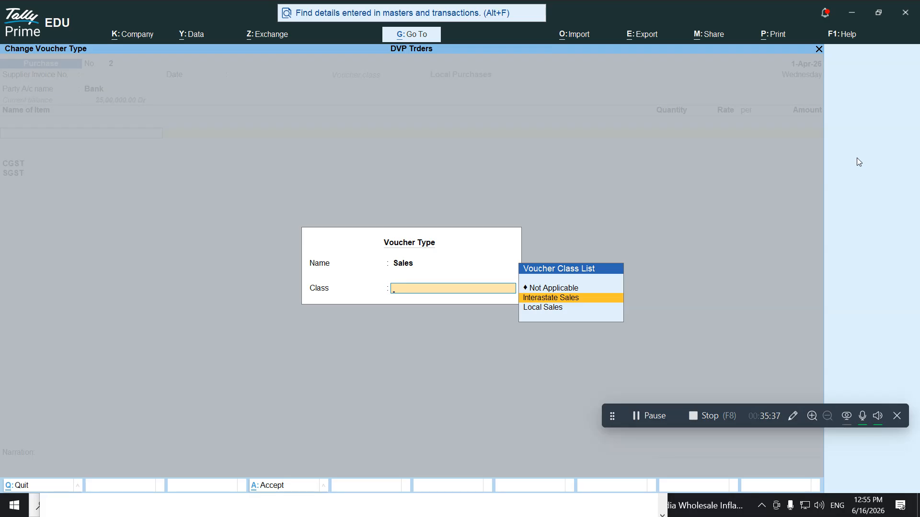
key(Down)
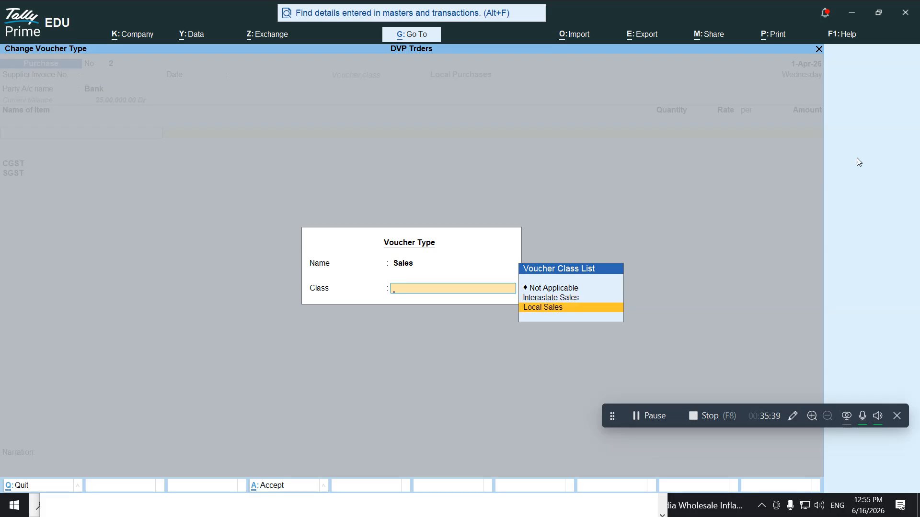
key(Return)
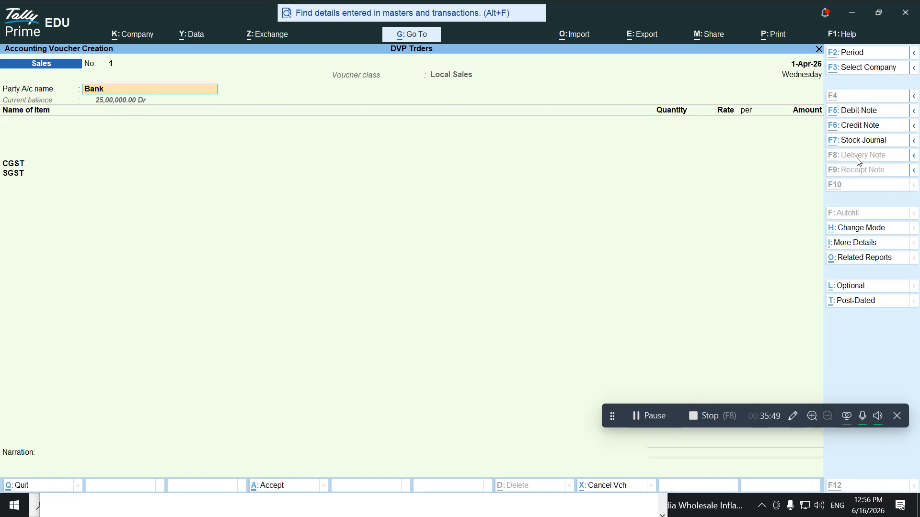
key(alt+Tab)
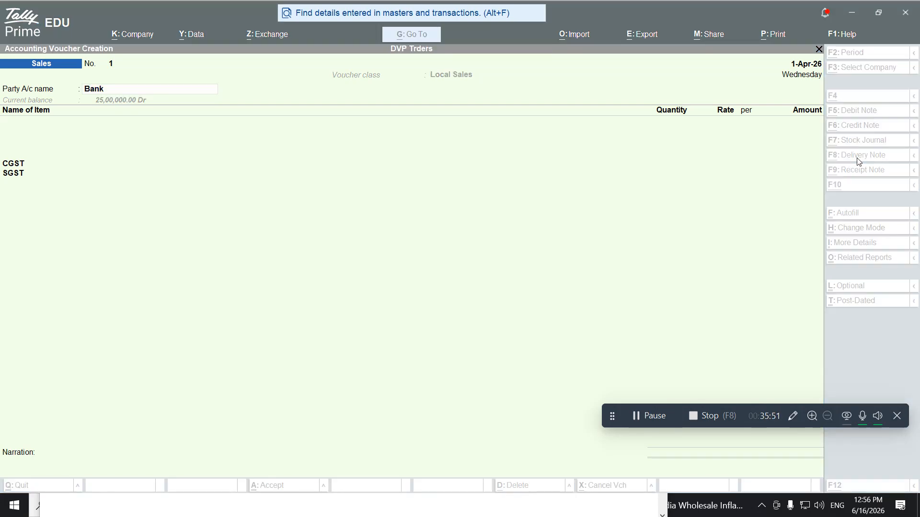
key(alt+Tab)
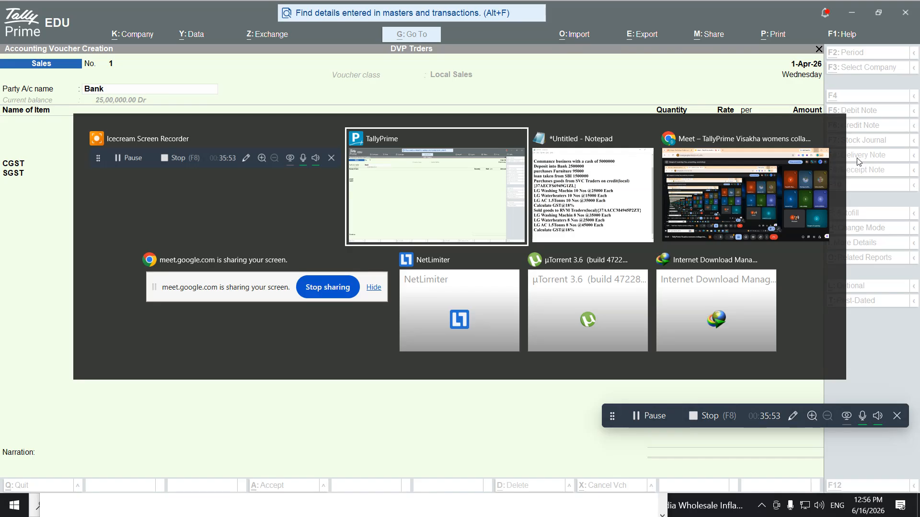
key(alt+Tab)
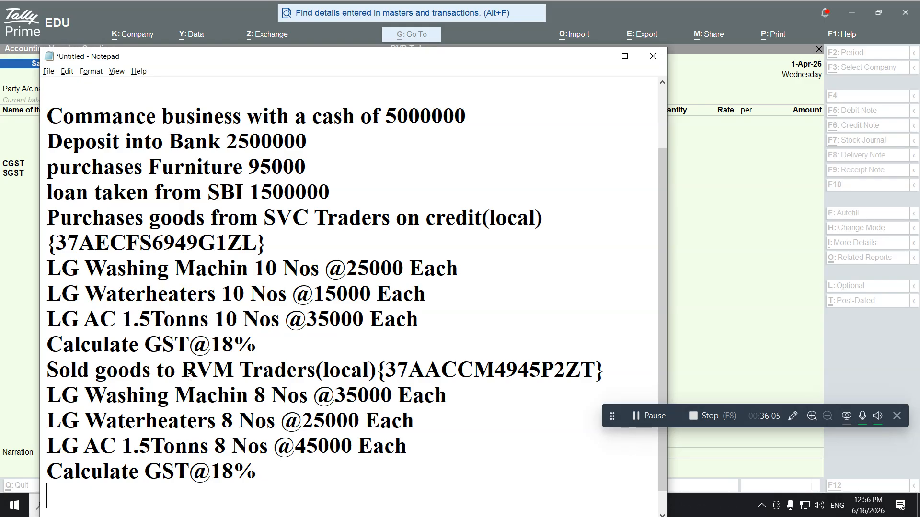
Select 'RVM Traders' in the notes and open Ledger Creation from the Party A/c name field
drag(184, 375, 316, 363)
key(ctrl+c)
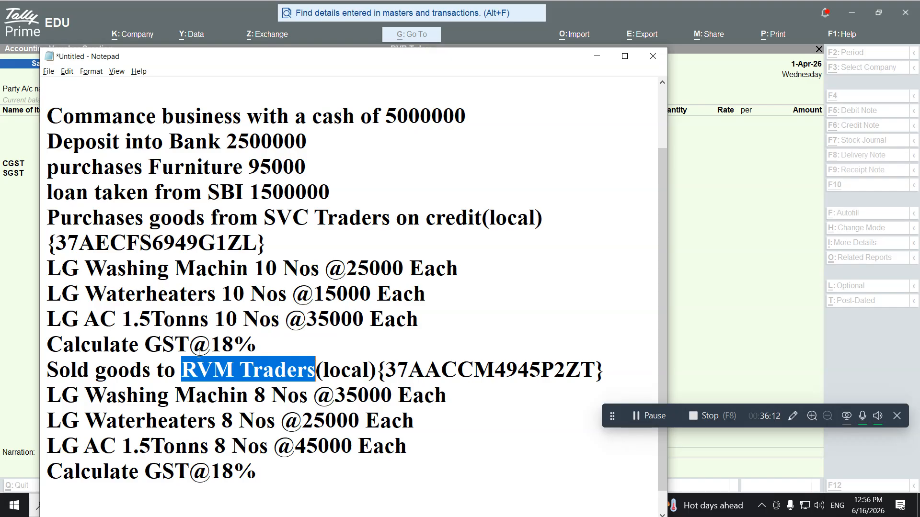
click(10, 220)
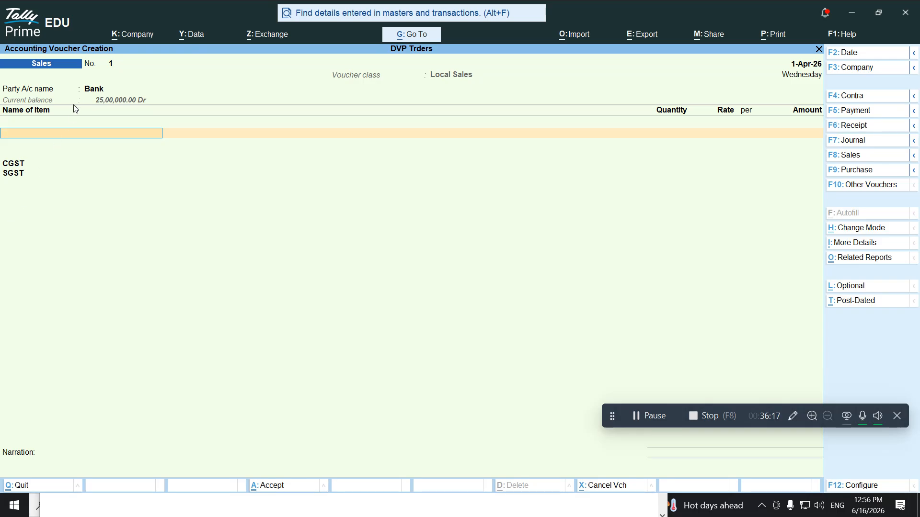
click(92, 89)
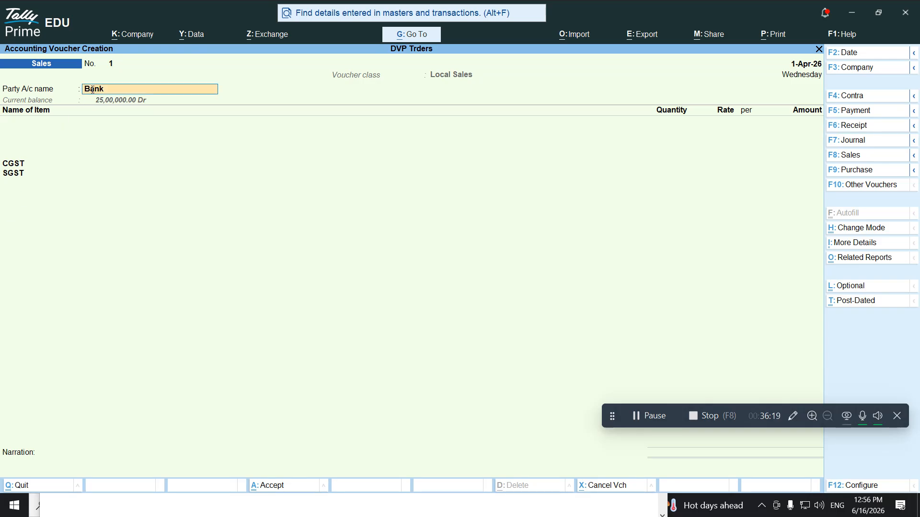
key(ctrl)
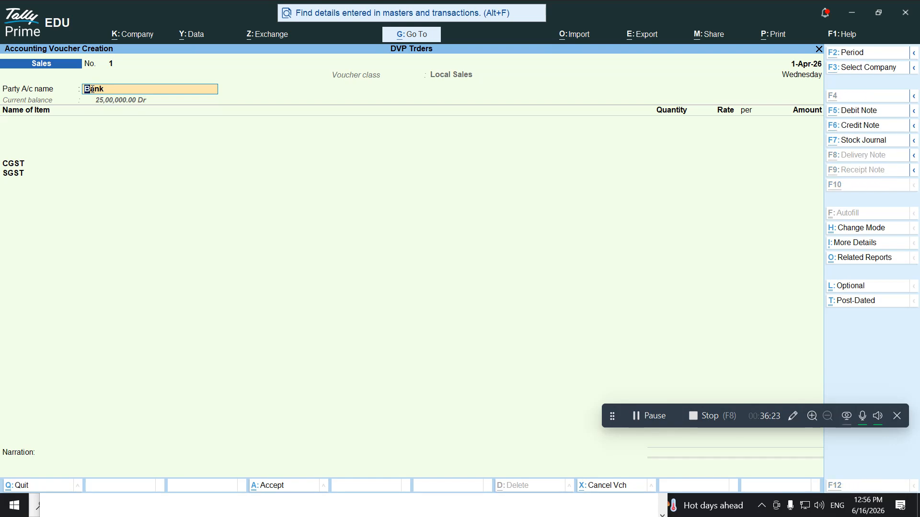
key(alt+c)
text(Bank)
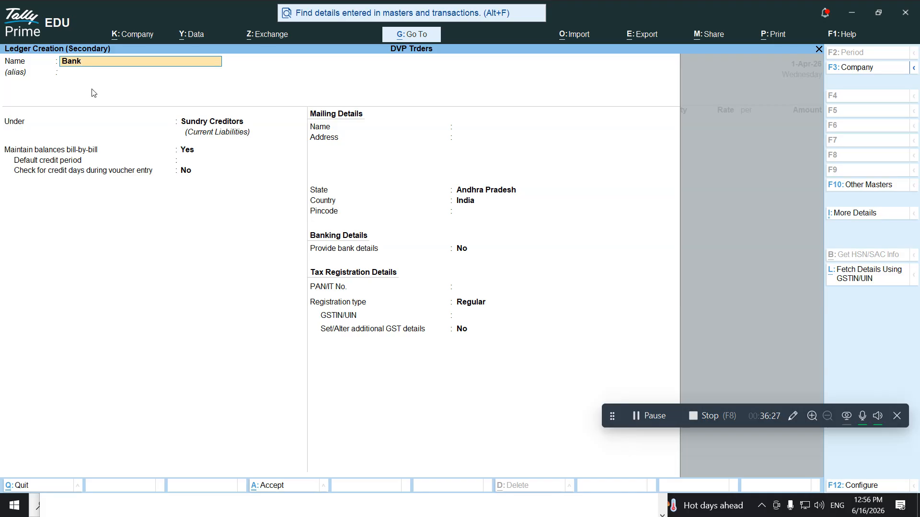
Name the new ledger RVM Traders and place it under Sundry Debtors
key(BackSpace)
key(BackSpace)
key(alt+Tab)
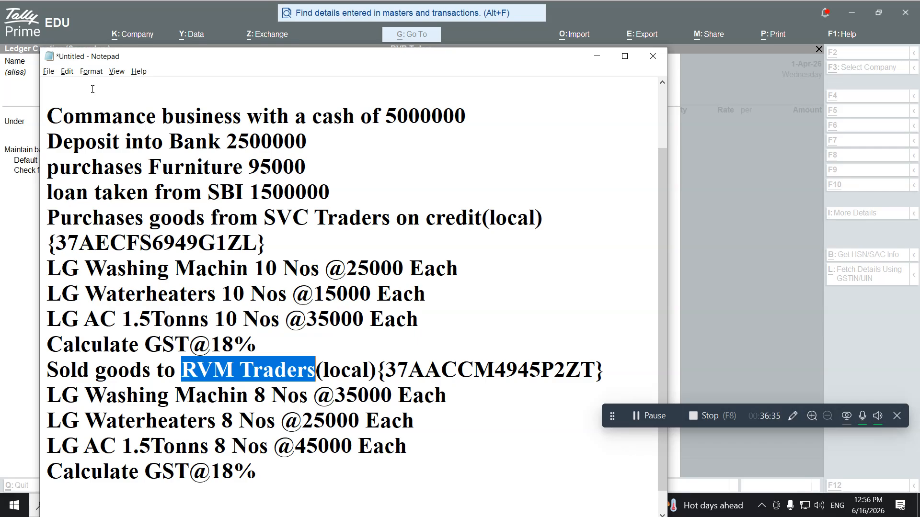
key(alt+Tab)
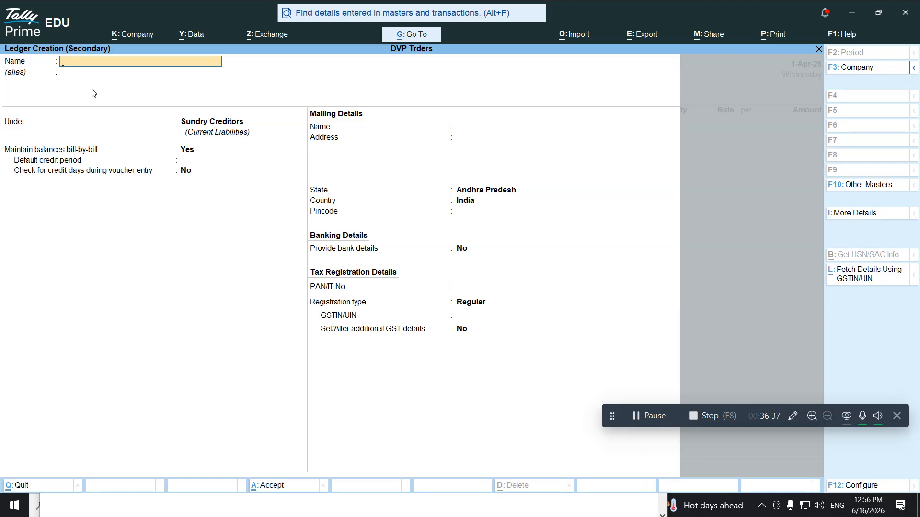
key(ctrl+v)
key(Return)
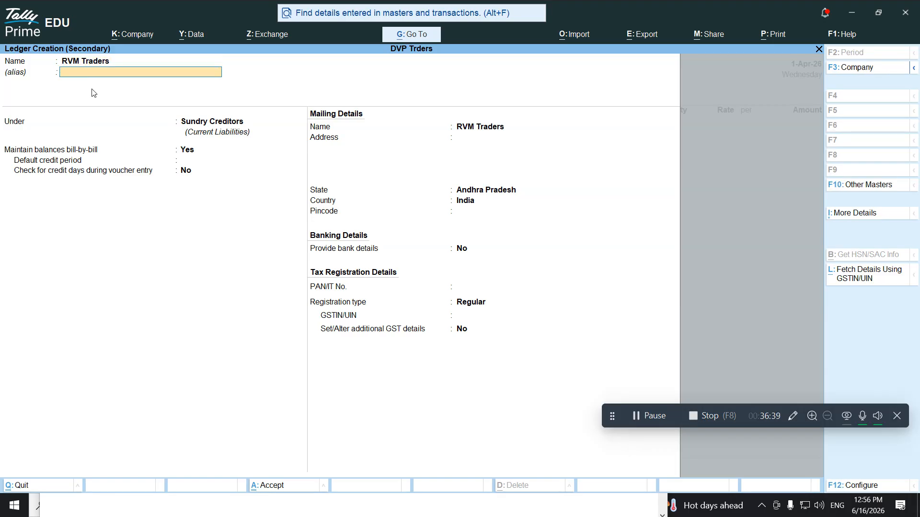
key(Return)
text(S)
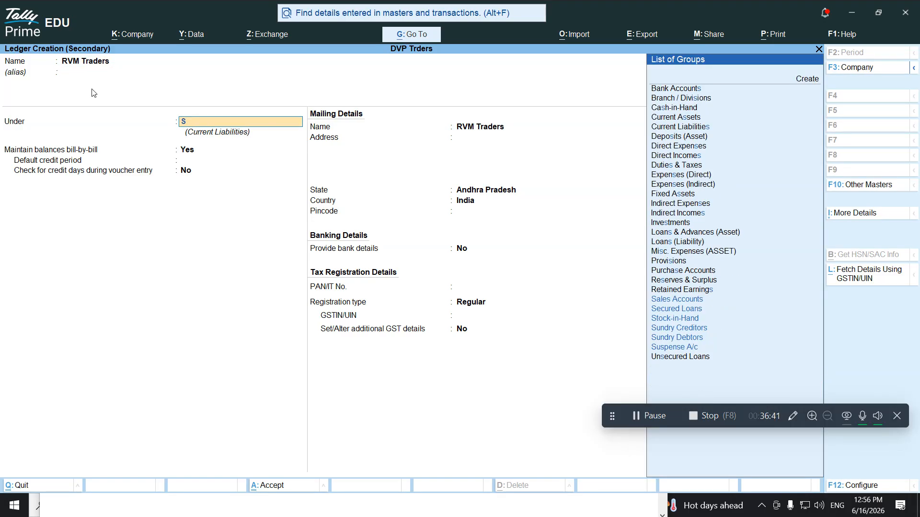
text(undry D)
key(Return)
key(Return)
key(Return)
key(Return)
key(Return)
key(Return)
key(Return)
key(Return)
key(Return)
key(Return)
key(Return)
key(Return)
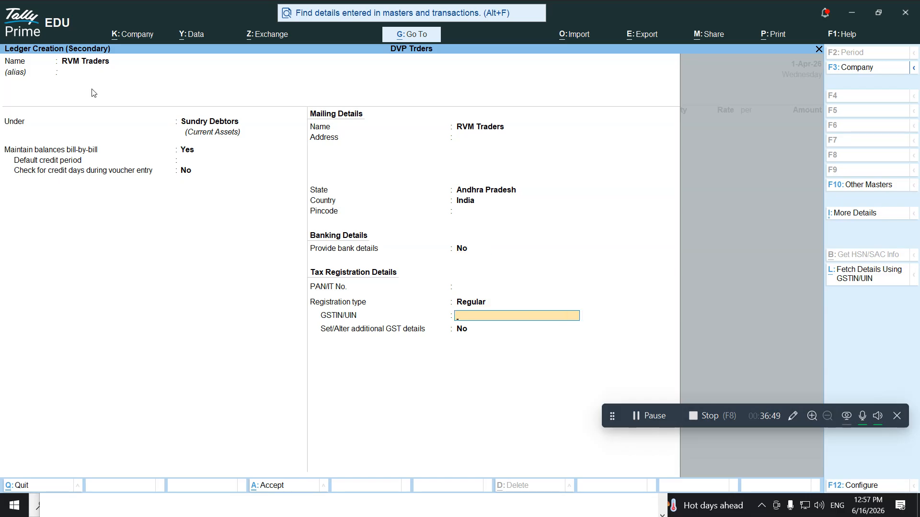
Paste the party's GSTIN from the notes into the ledger and save it
key(alt+Tab)
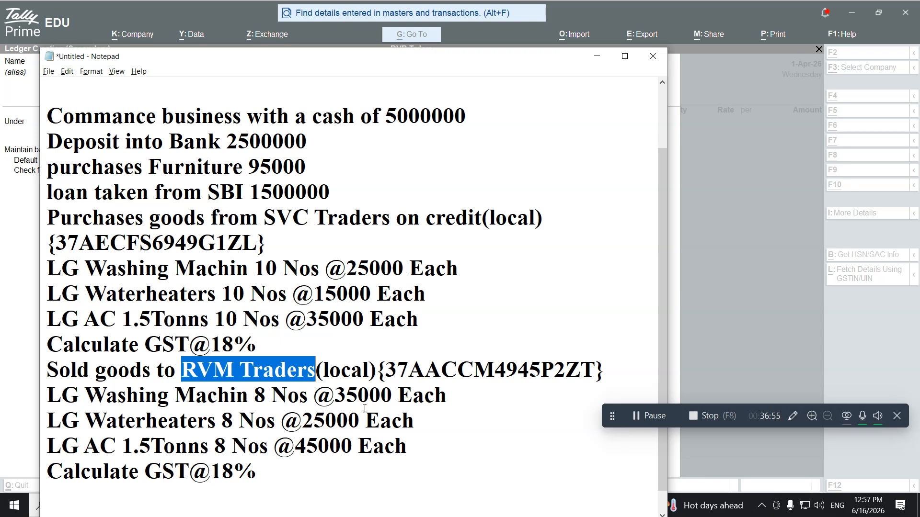
drag(386, 370, 596, 362)
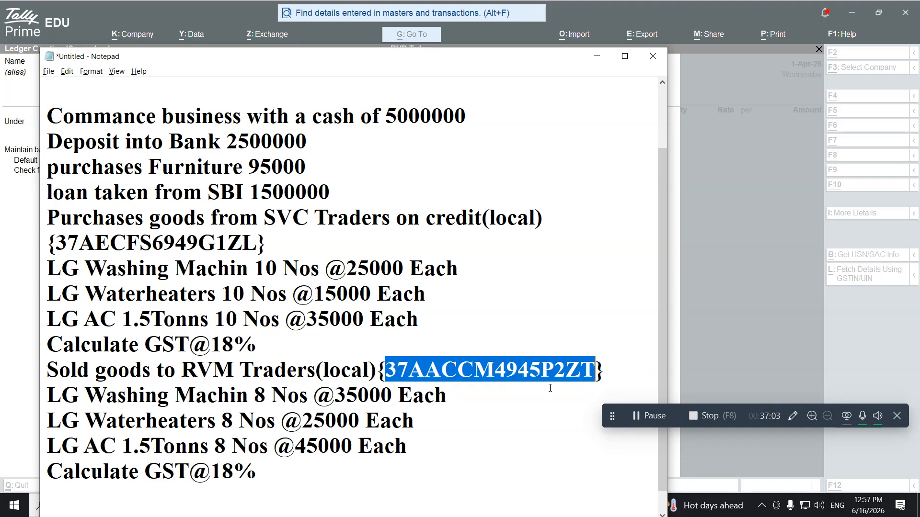
key(alt+Tab)
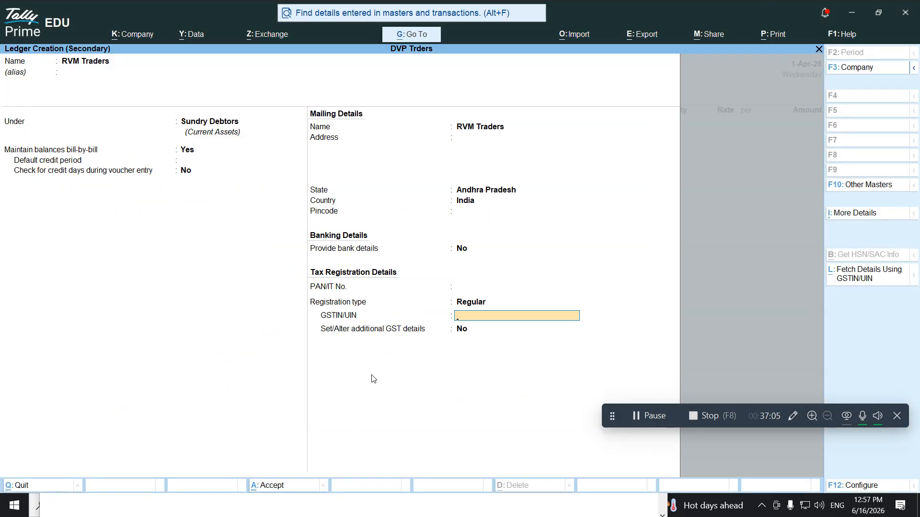
key(ctrl+alt+v)
key(Return)
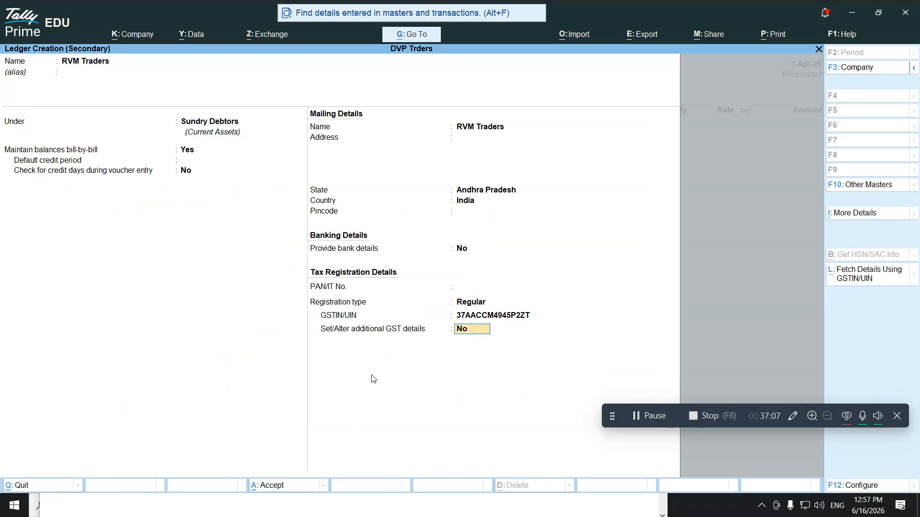
key(Return)
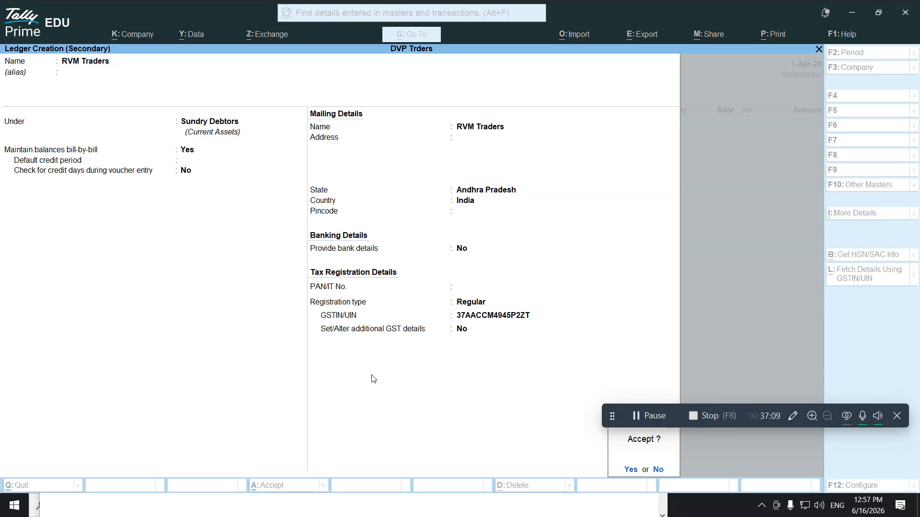
key(Return)
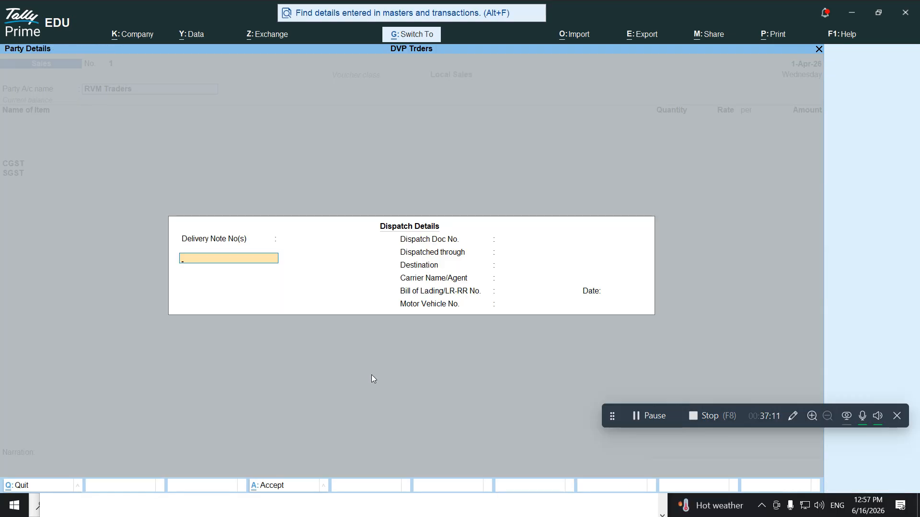
Skip dispatch details and enter RVM Traders' three-line buyer address, keeping the default state and place of supply
key(ctrl+a)
key(Return)
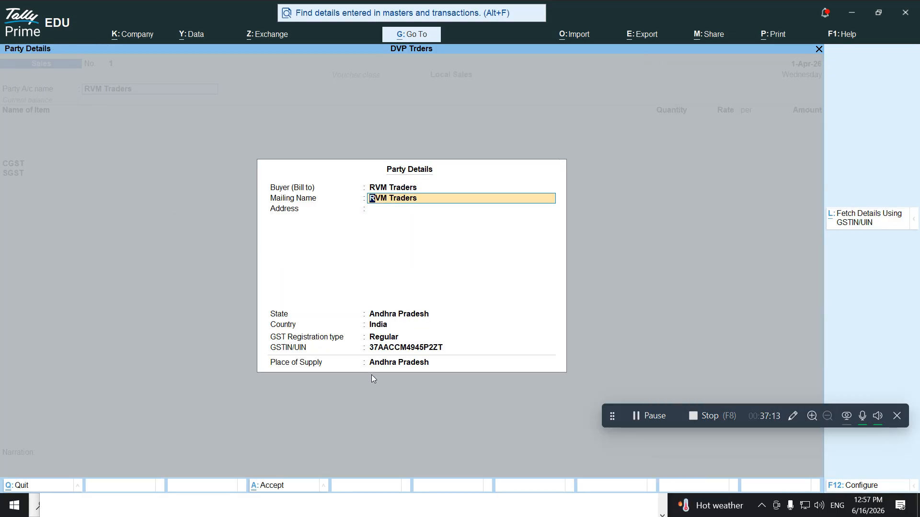
key(Return)
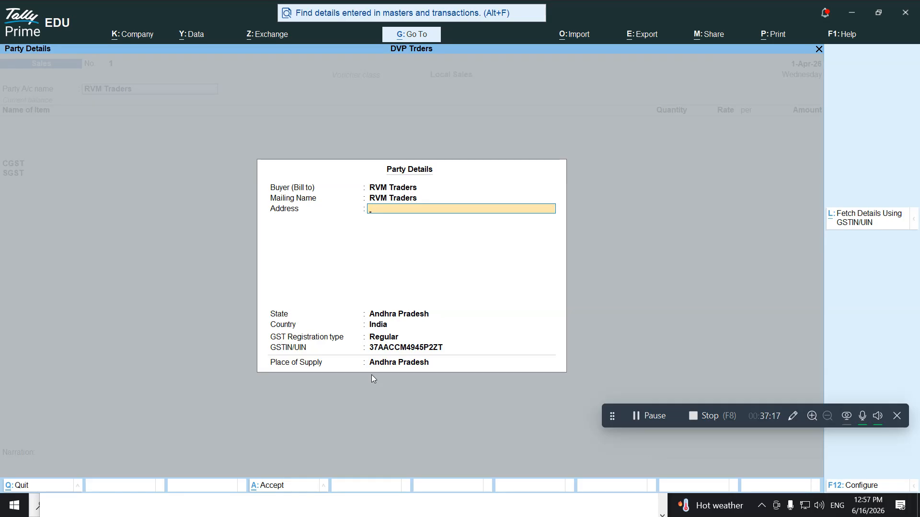
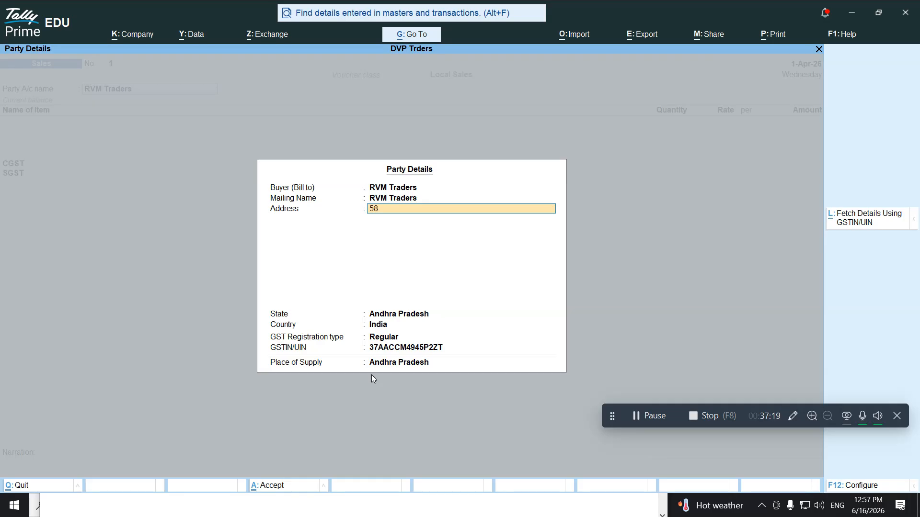
key(Return)
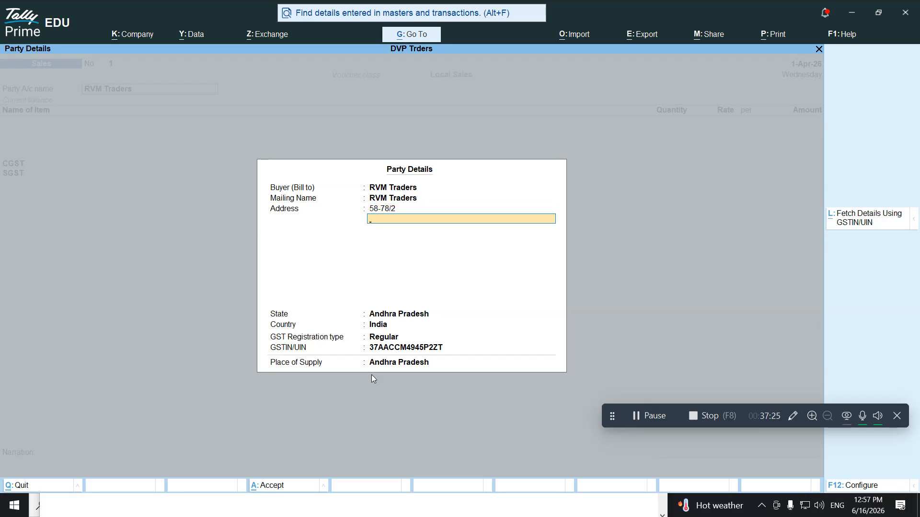
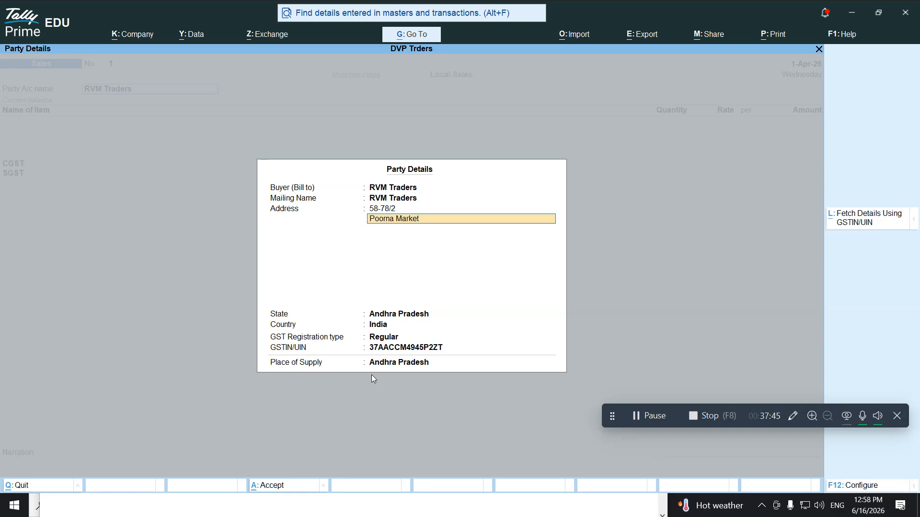
key(Return)
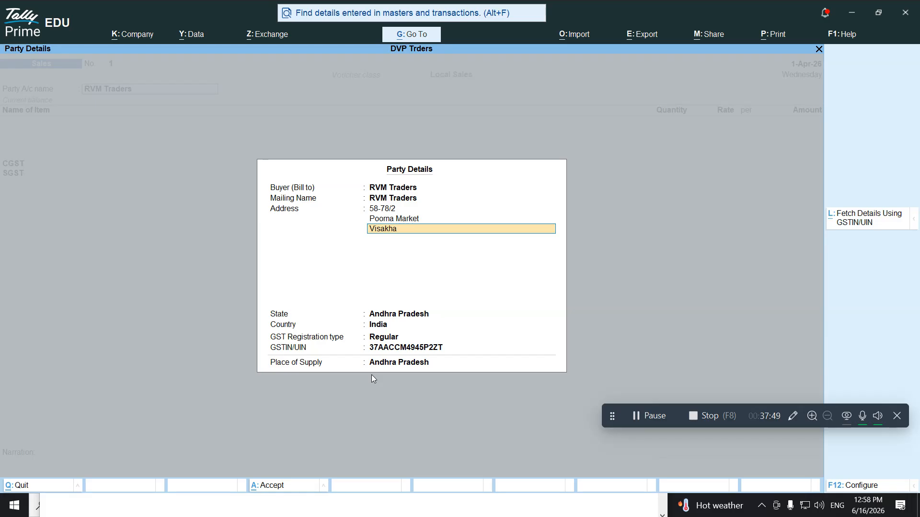
key(Return)
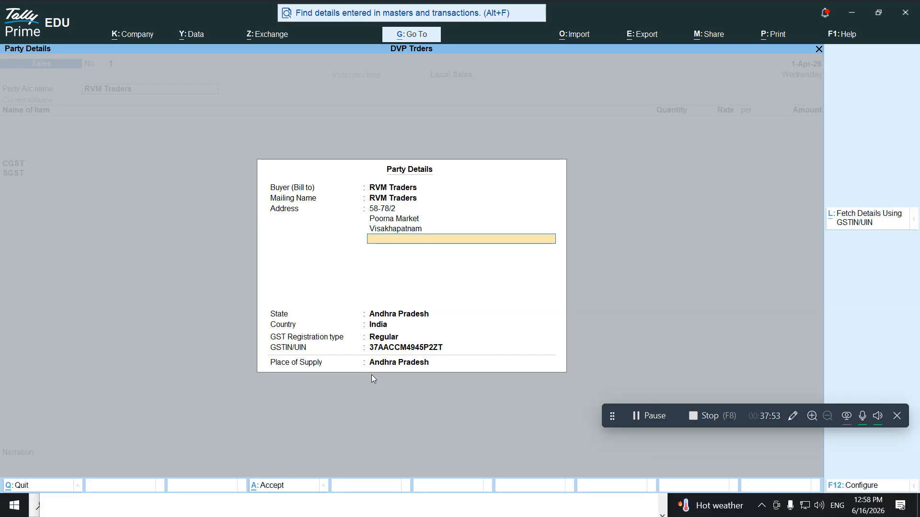
key(Return)
key(Return)
key(Return)
key(Return)
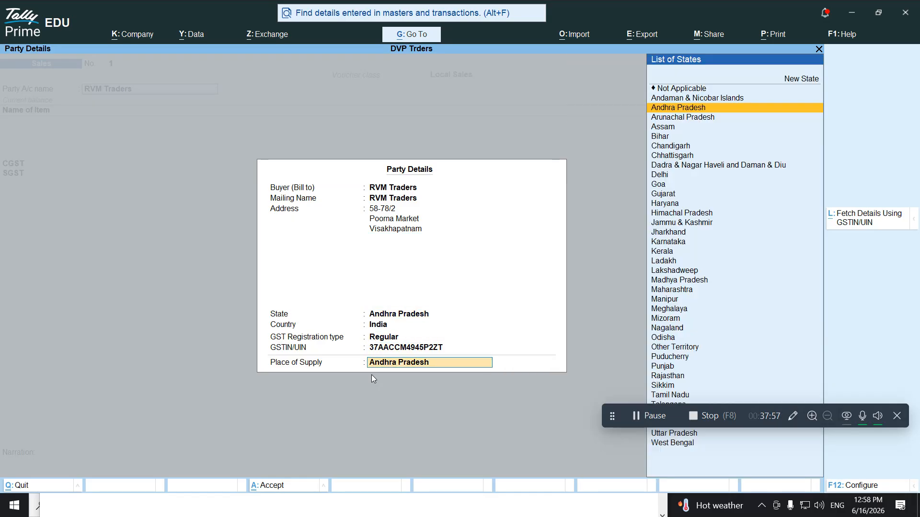
key(Return)
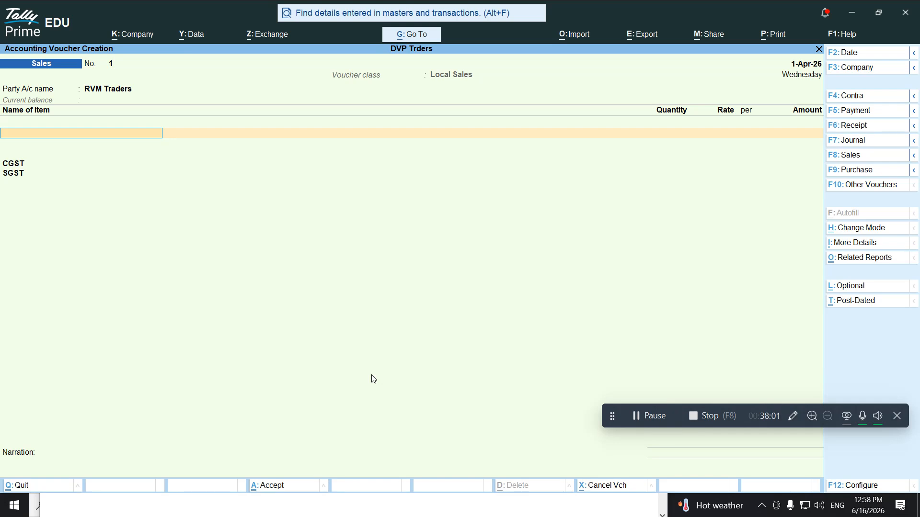
Add Washing Machines as the first item: 8 units at 35,000
text(wa)
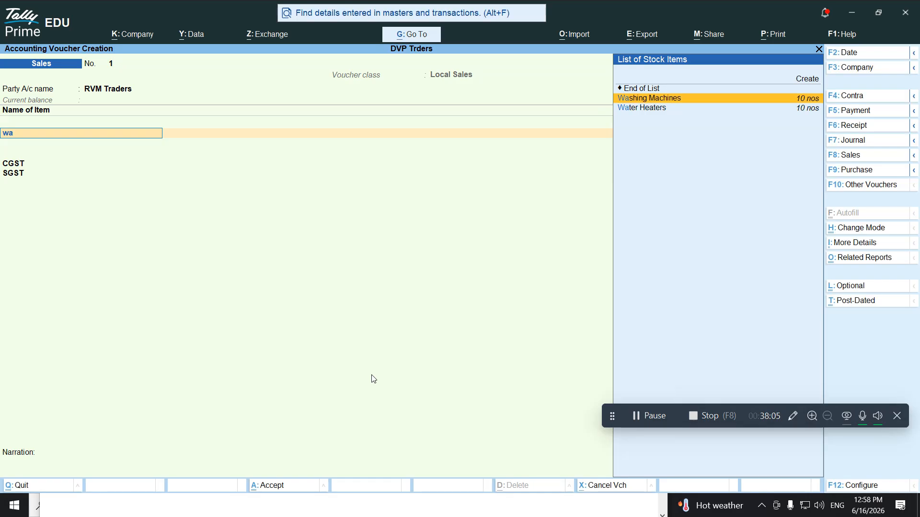
key(Return)
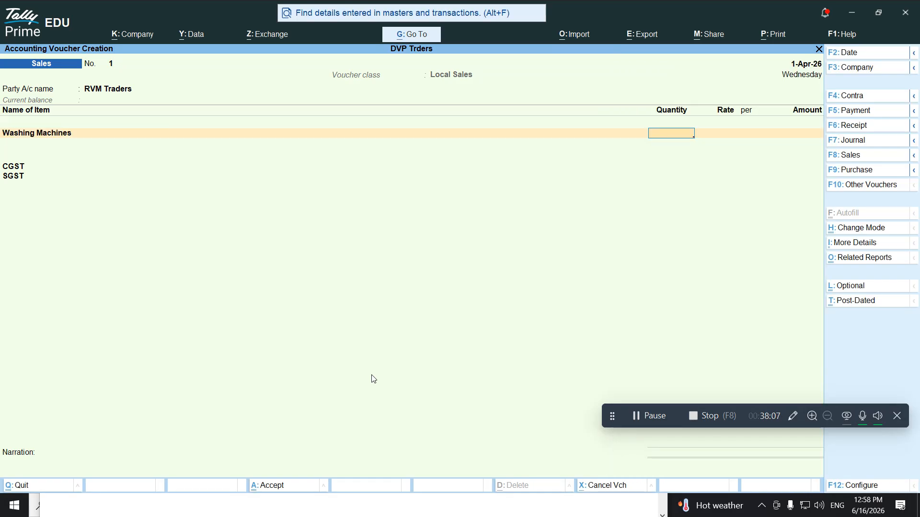
key(Return)
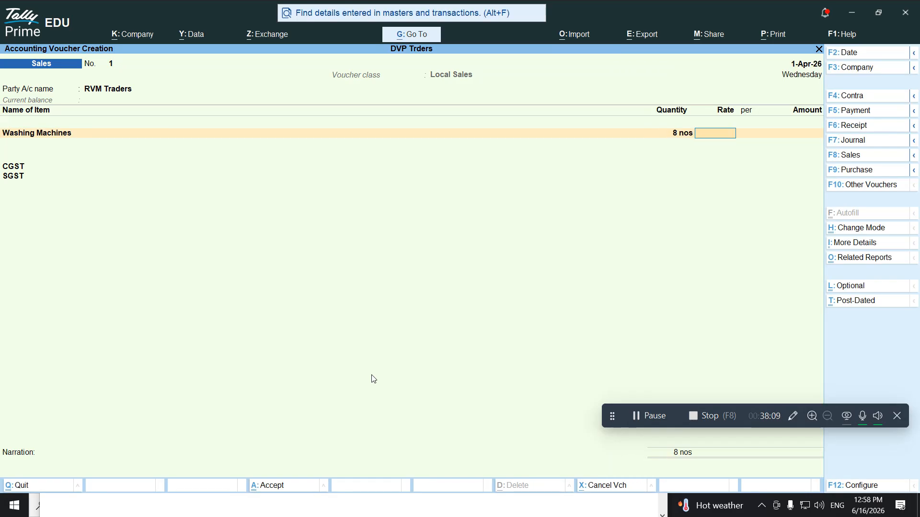
key(alt+Tab)
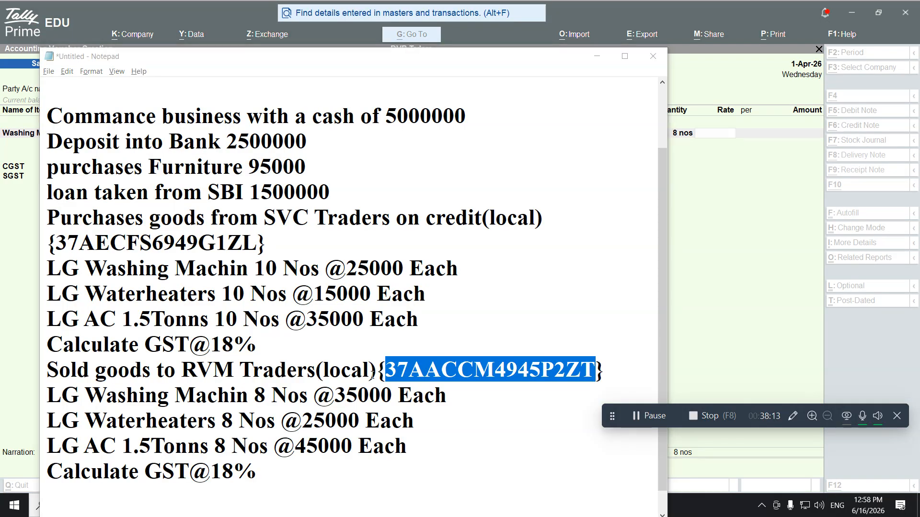
key(alt+Tab)
text(35000)
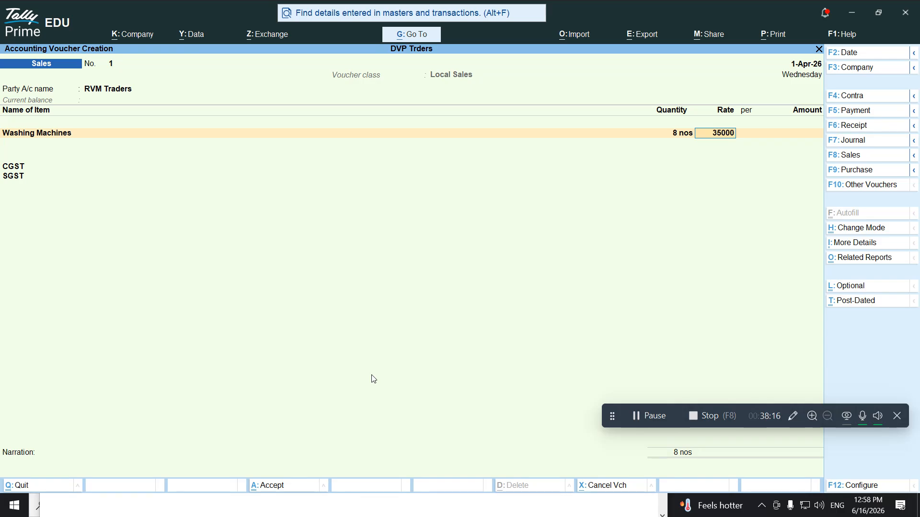
key(Return)
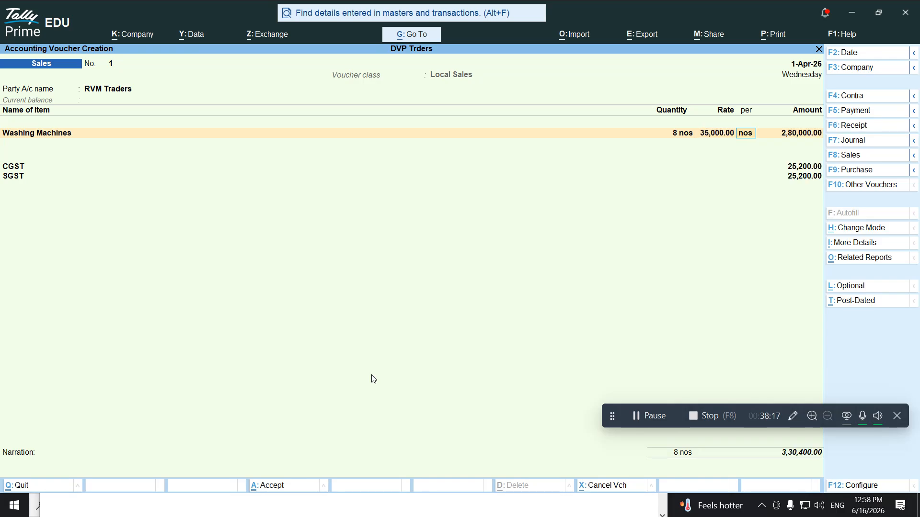
key(Return)
key(Return)
Add Water Heaters as the second item: 8 units at 25,000
key(alt+Tab)
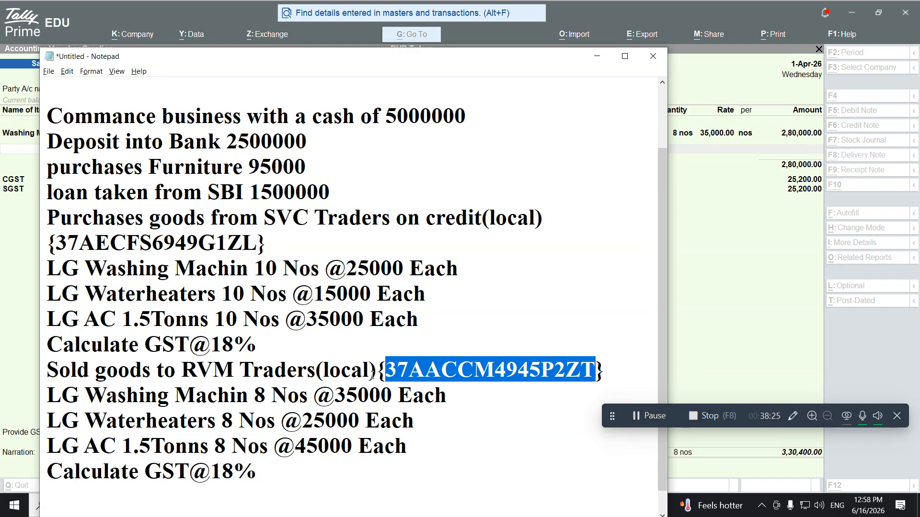
key(alt+Tab)
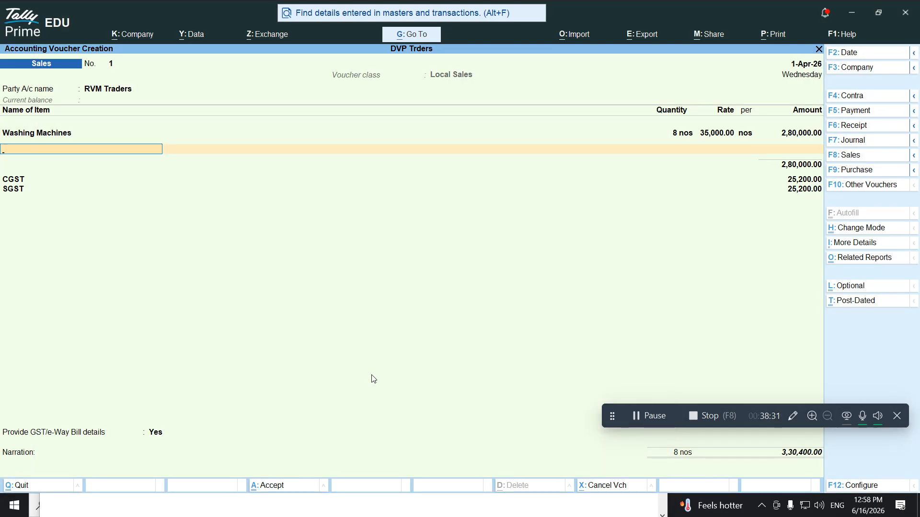
text(Wate)
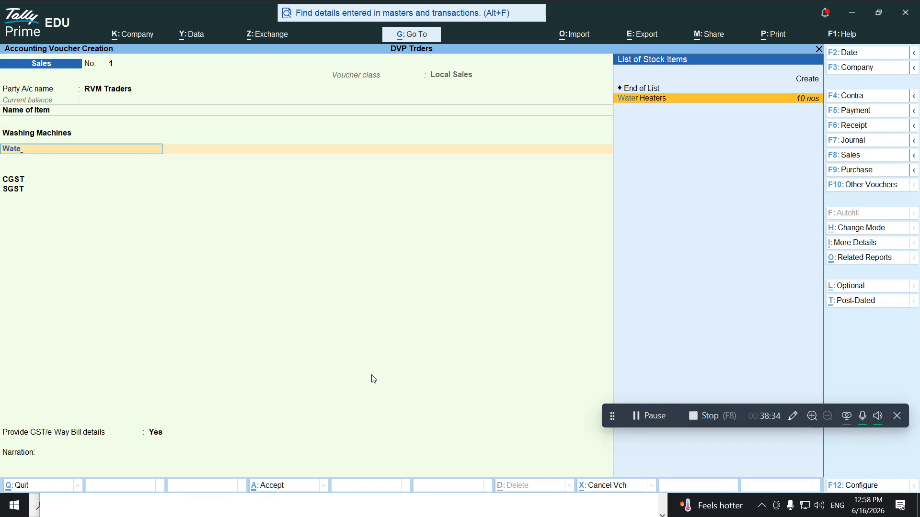
key(Return)
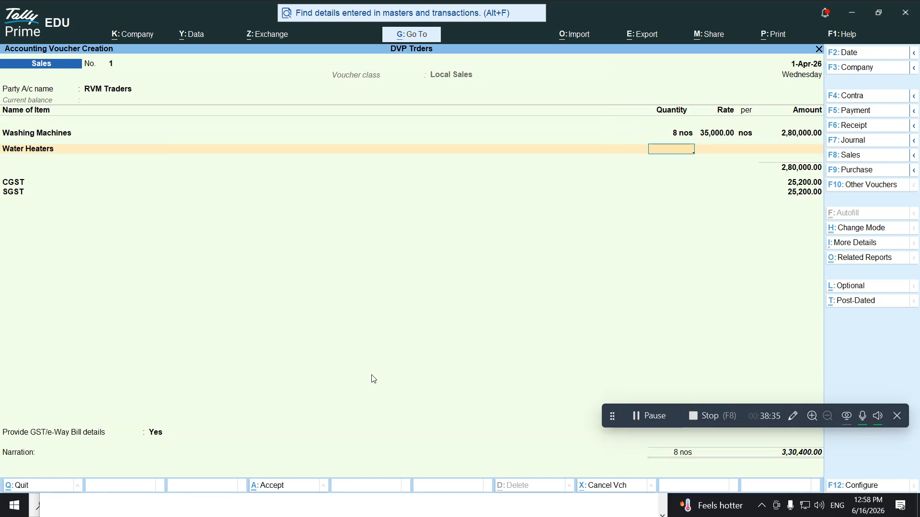
text(8)
key(Return)
key(alt+Tab)
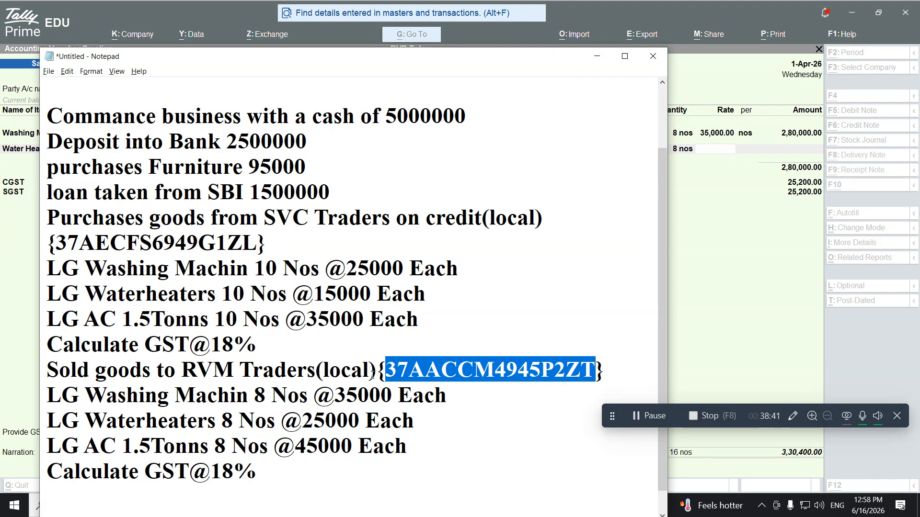
key(alt+Tab)
text(25,0)
text(000)
key(Return)
key(Return)
key(Return)
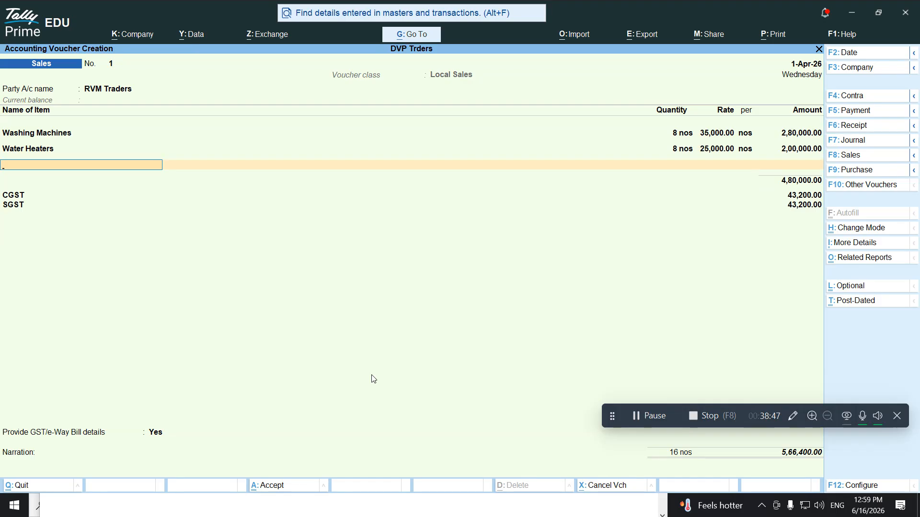
Add AC as the third item: 8 units at 45,000
key(alt+Tab)
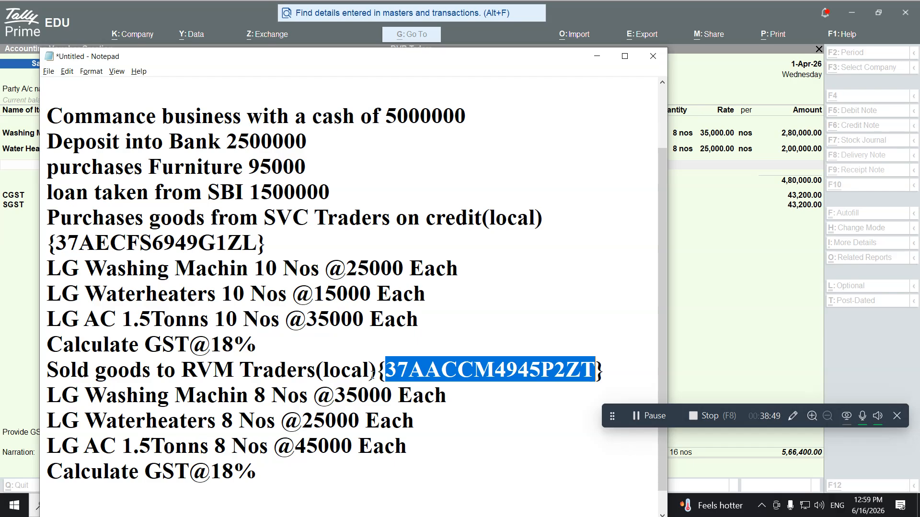
key(alt+Tab)
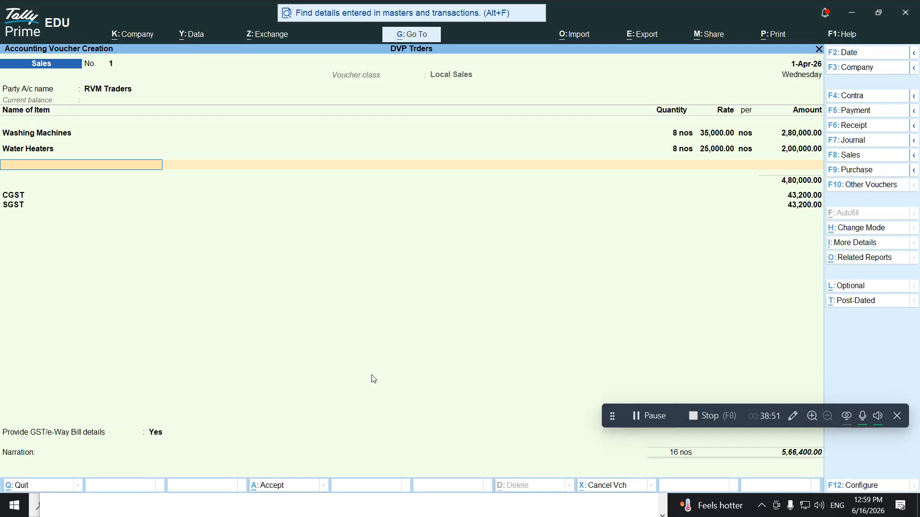
text(Ac)
key(Return)
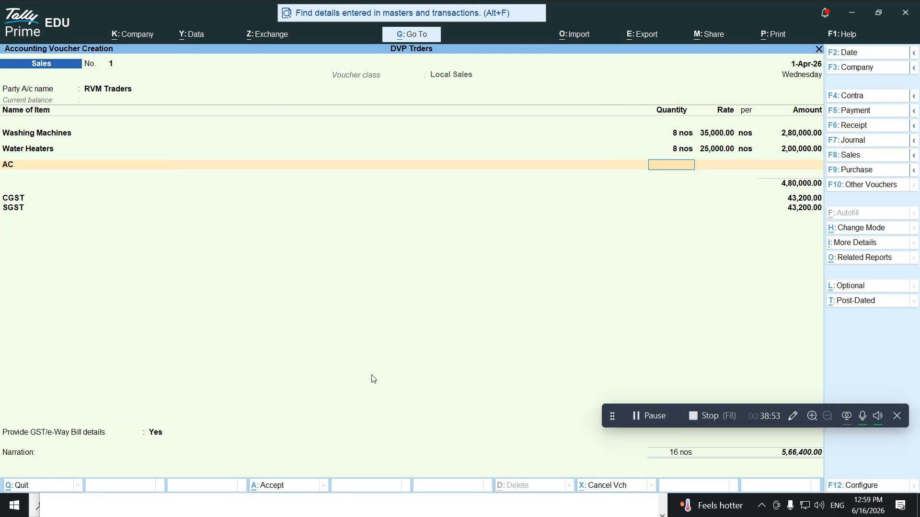
key(alt+Tab)
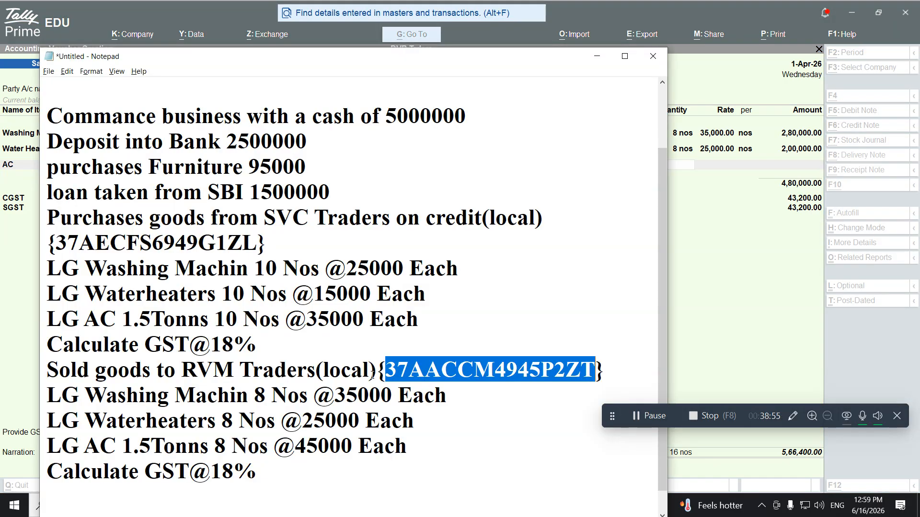
key(alt+Tab)
text(8)
key(Return)
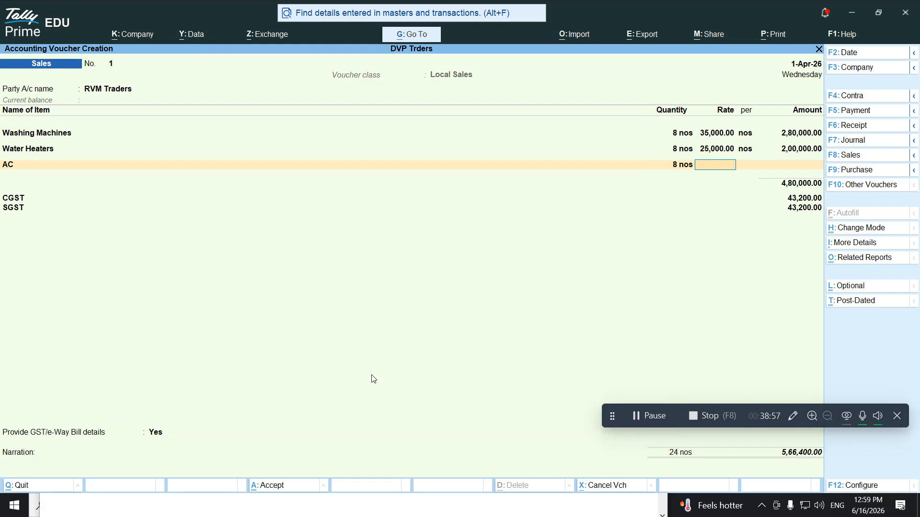
key(alt+Tab)
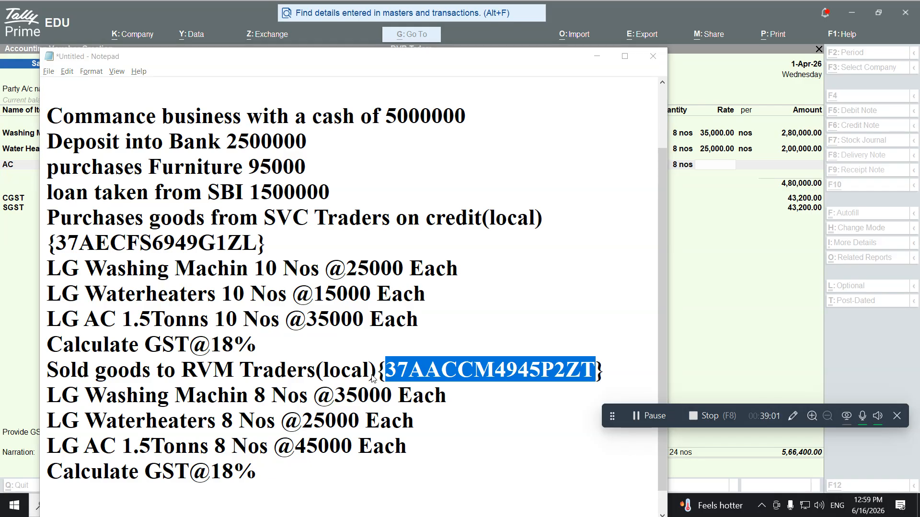
key(alt+Tab)
text(45000)
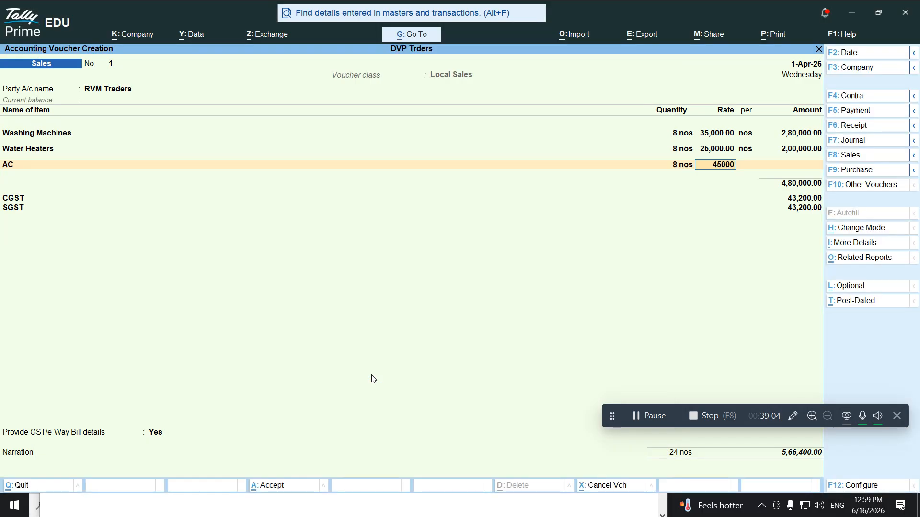
key(Return)
Close the item list and set Provide GST/e-Way Bill details to No
key(Return)
key(Return)
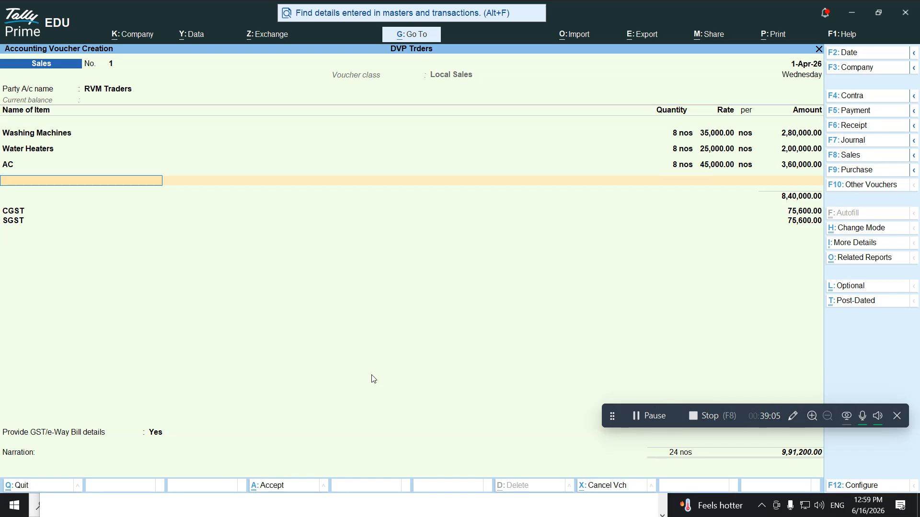
key(Return)
key(Up)
key(Return)
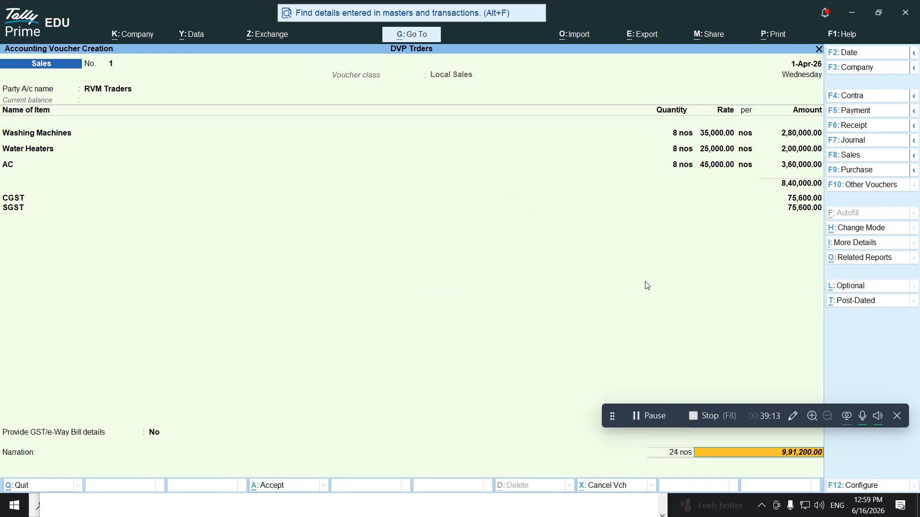
click(848, 261)
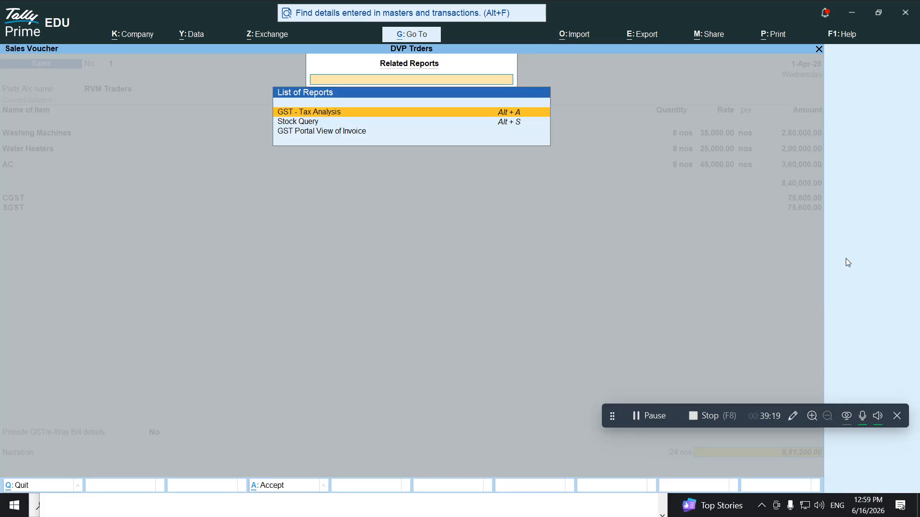
key(Return)
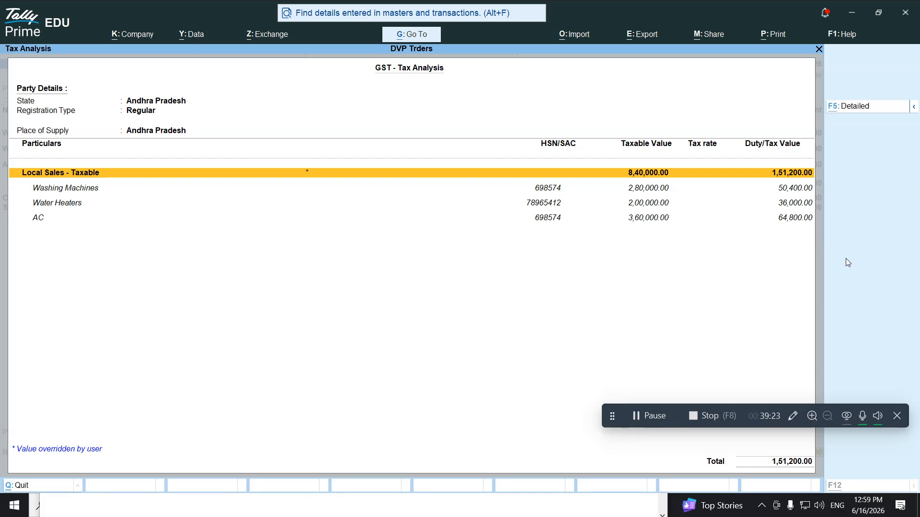
key(F5)
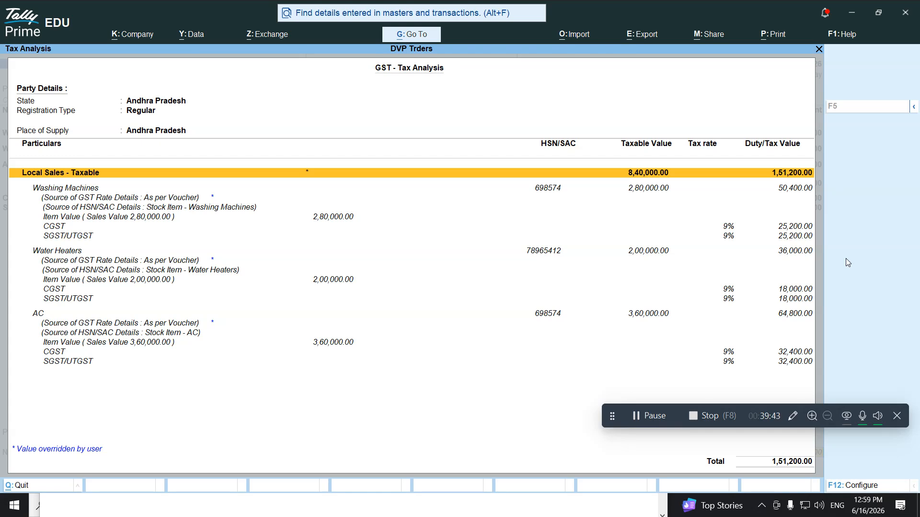
key(super+plus)
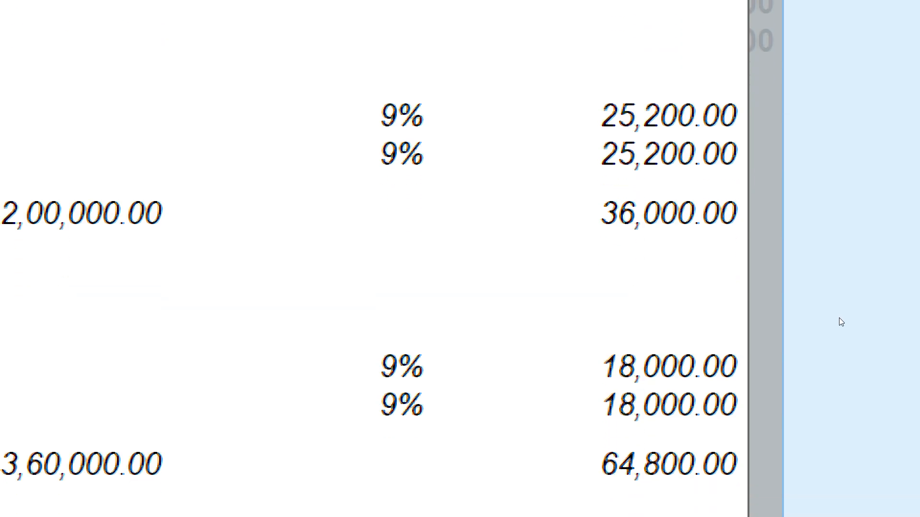
key(Escape)
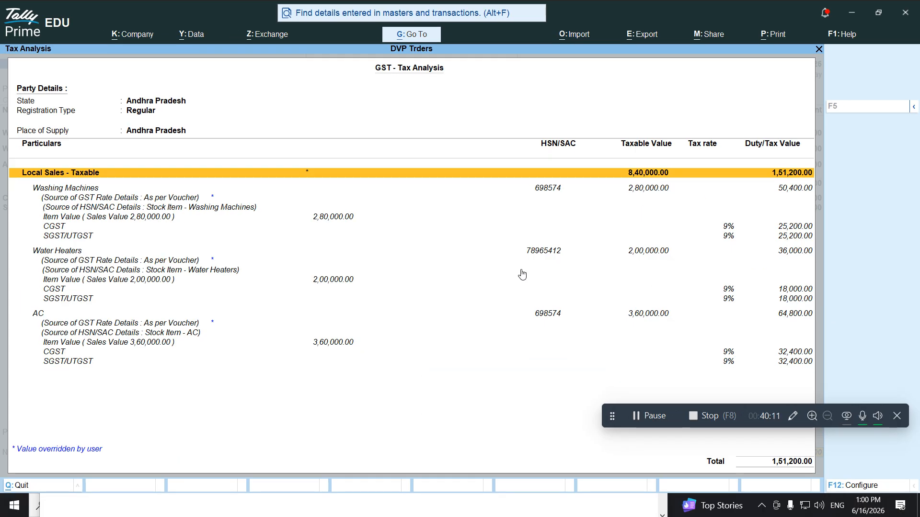
key(Escape)
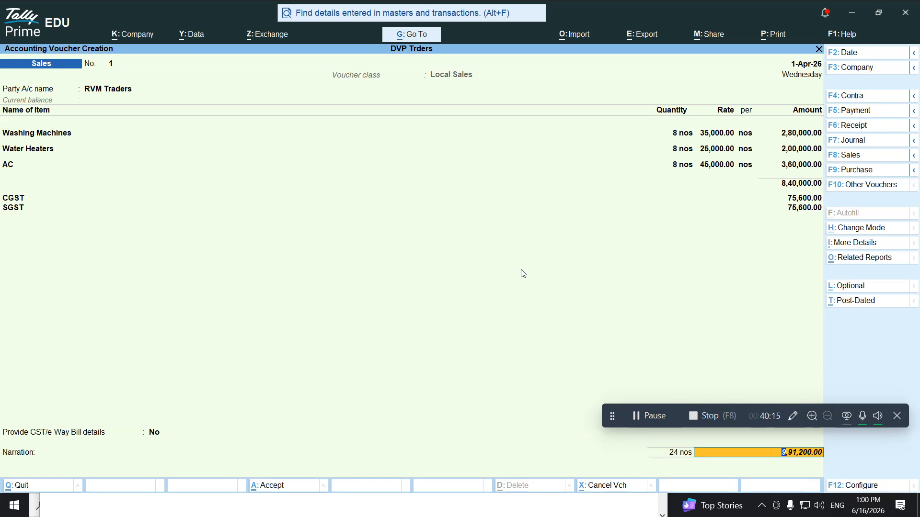
Accept sales voucher 1 without e-Way Bill details, reopen it, and bring up Tax Invoice printing
key(ctrl+a)
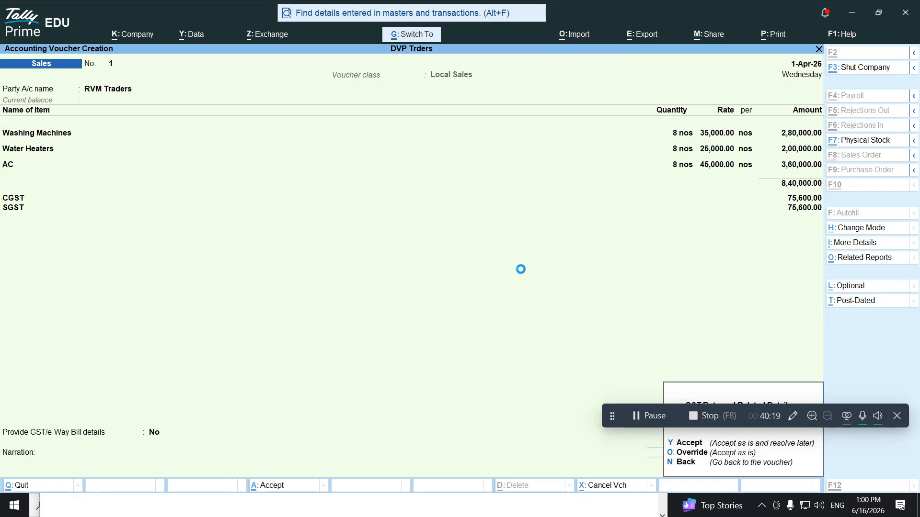
key(y)
key(y)
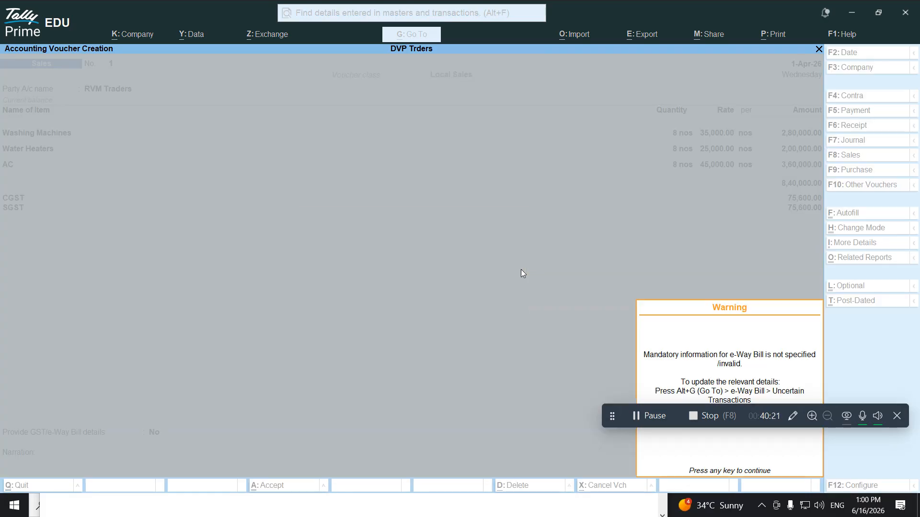
key(Return)
key(Page_Up)
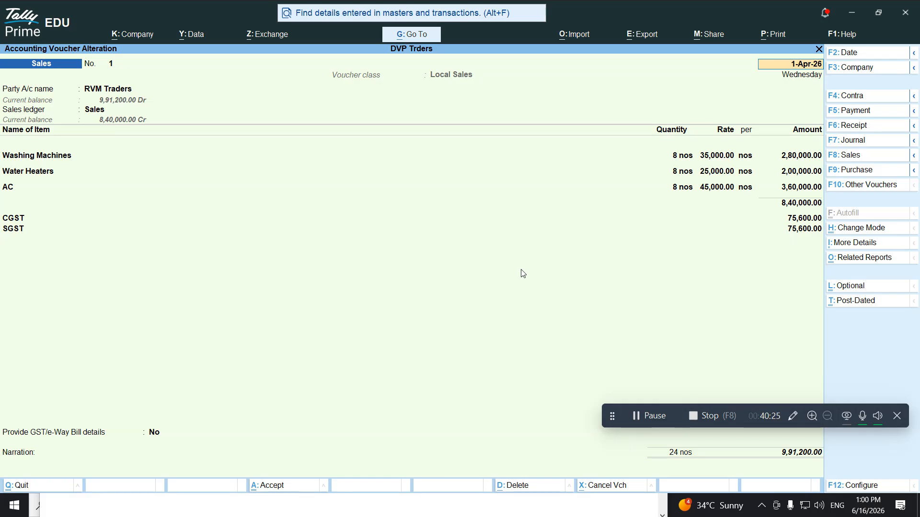
key(alt+p)
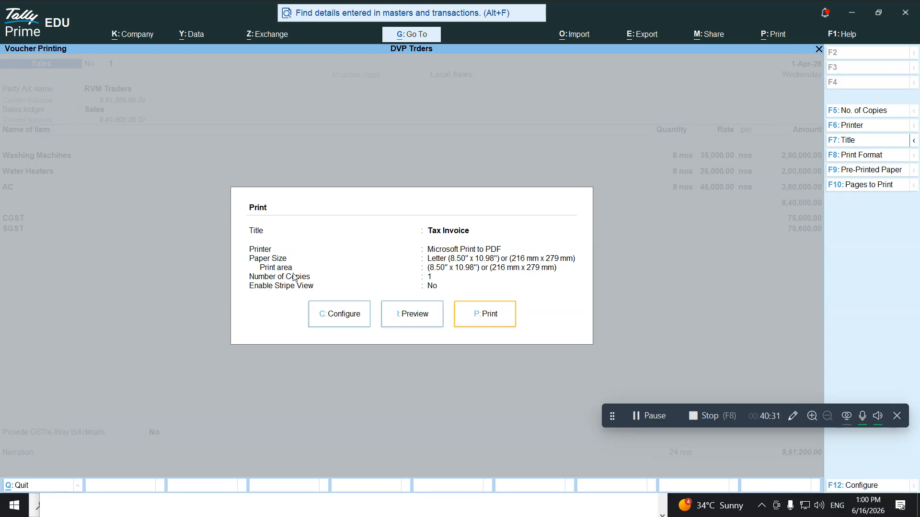
Preview the RVM Traders Tax Invoice totalling 9,91,200, then close the preview and print settings
click(401, 309)
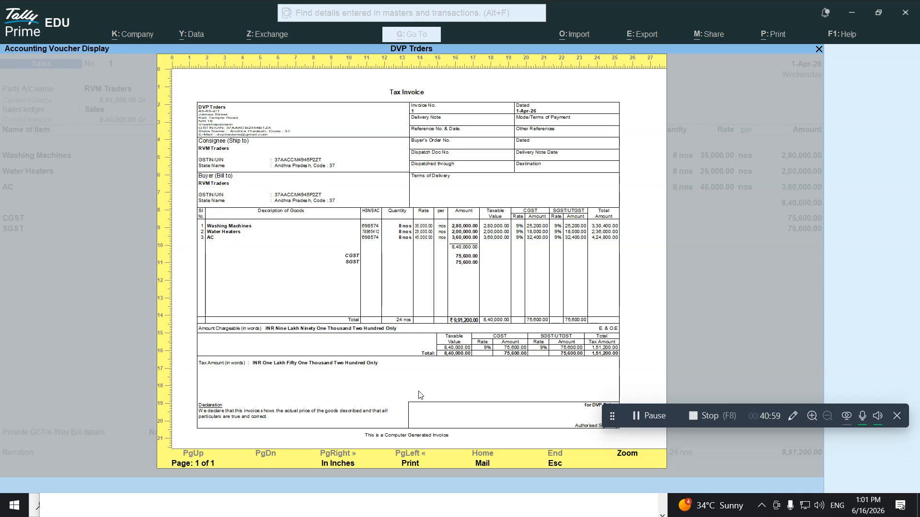
key(Escape)
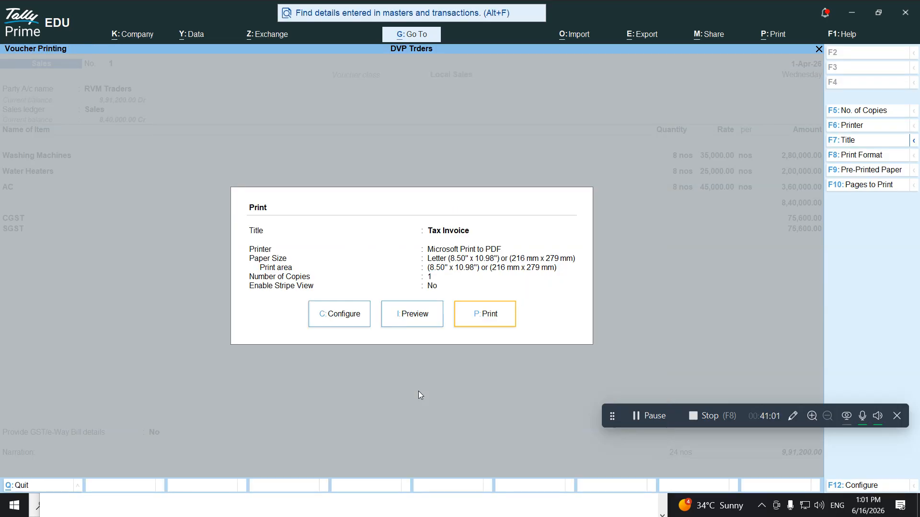
key(Escape)
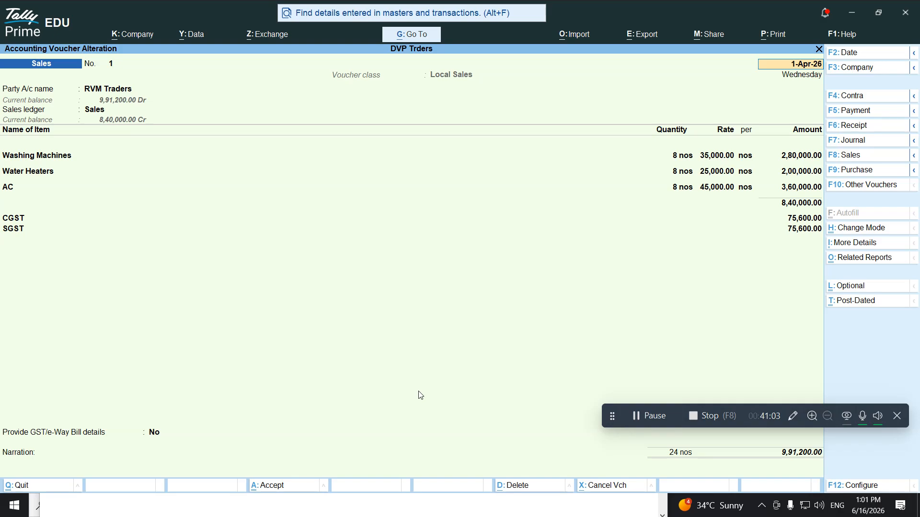
Move past voucher No. 1 to a fresh blank Sales voucher No. 2 under Local Sales
key(Page_Down)
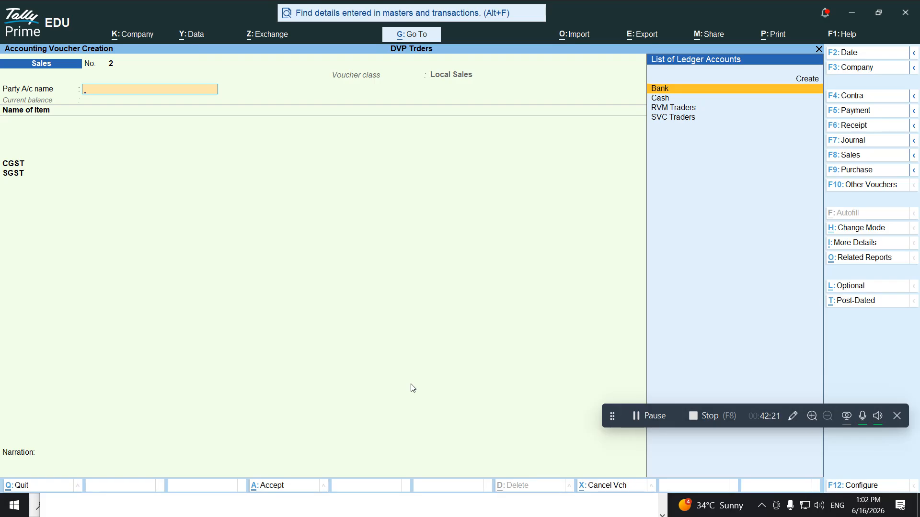
Quit voucher entry and go to GST Reports under Statutory Reports
key(Escape)
key(y)
key(Down)
key(Down)
key(Down)
key(Down)
key(Down)
key(Down)
key(Down)
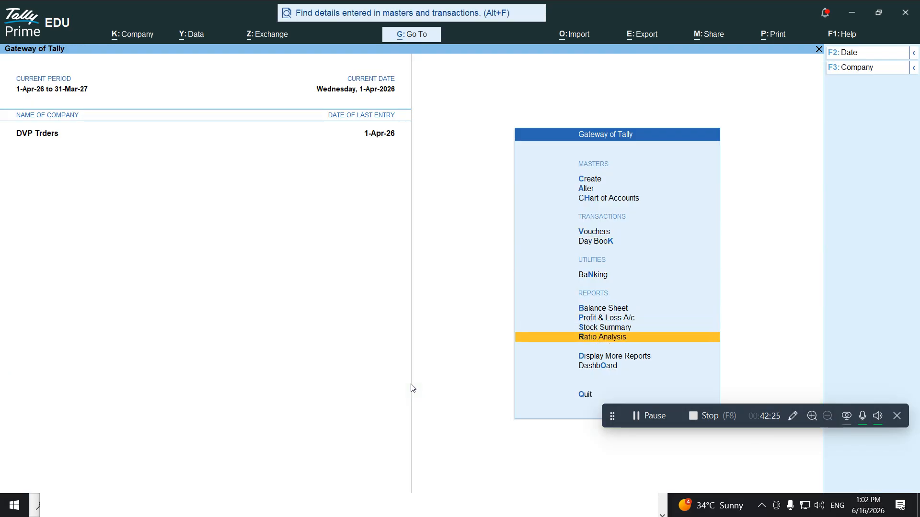
key(Return)
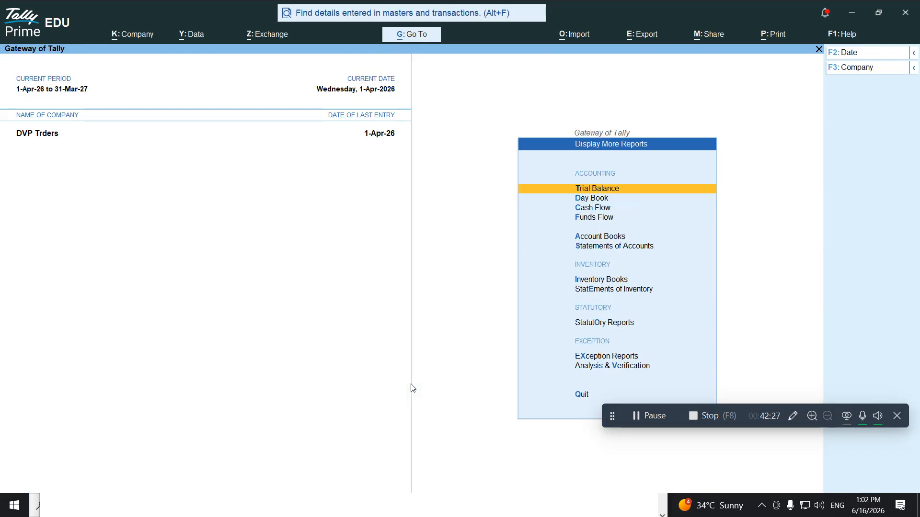
key(Down)
key(Down)
key(Down)
key(Down)
key(Down)
key(Down)
key(Down)
key(Down)
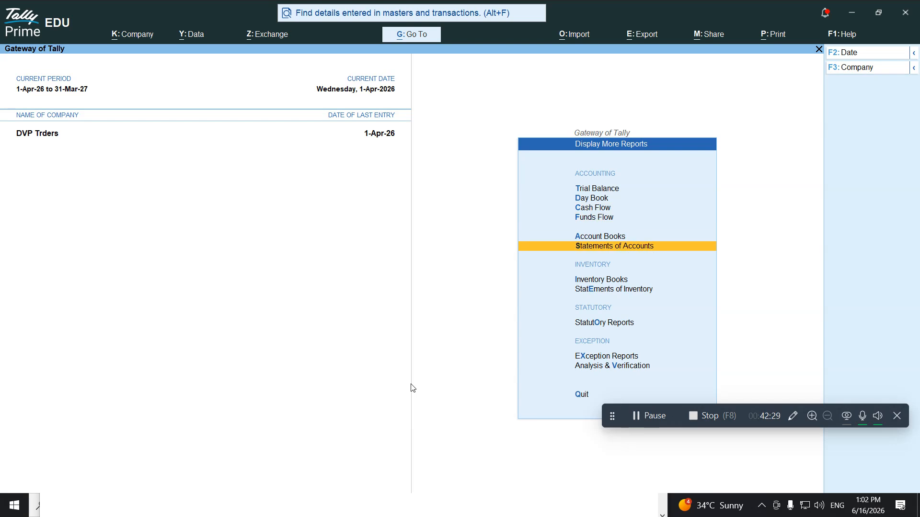
key(Down)
key(Up)
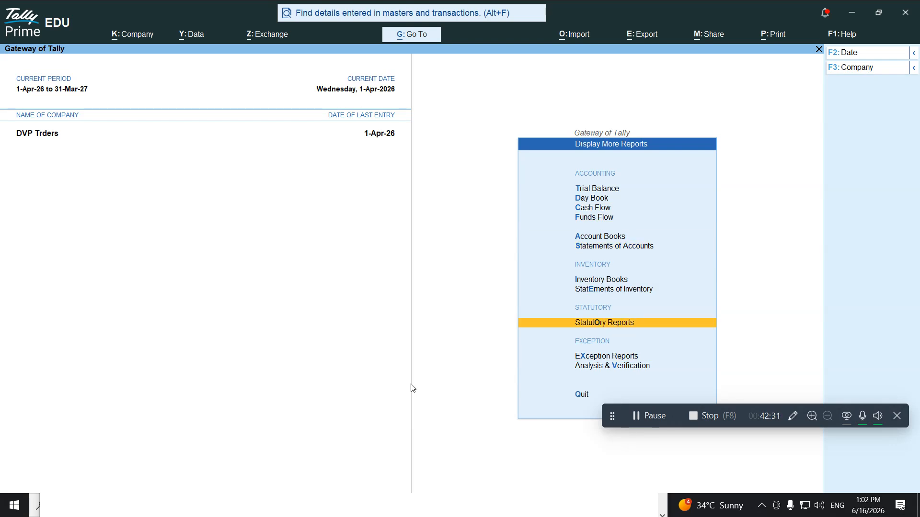
key(Return)
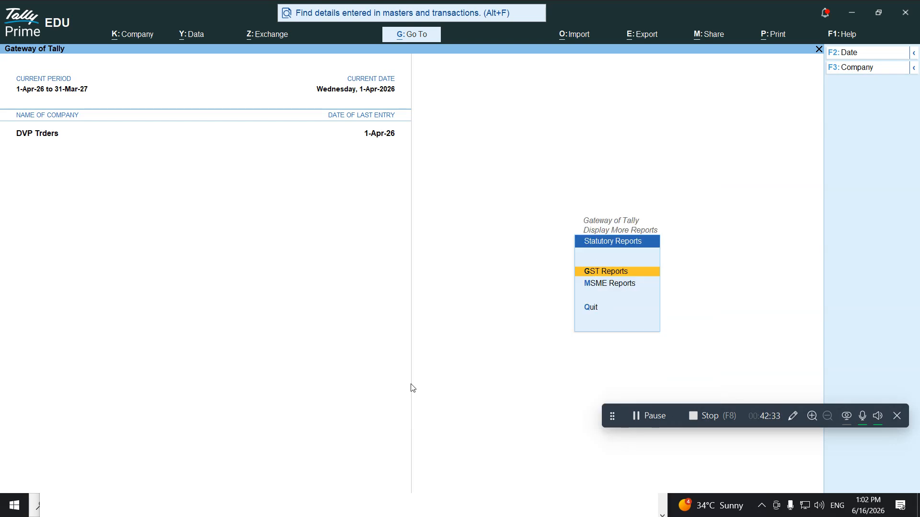
key(Return)
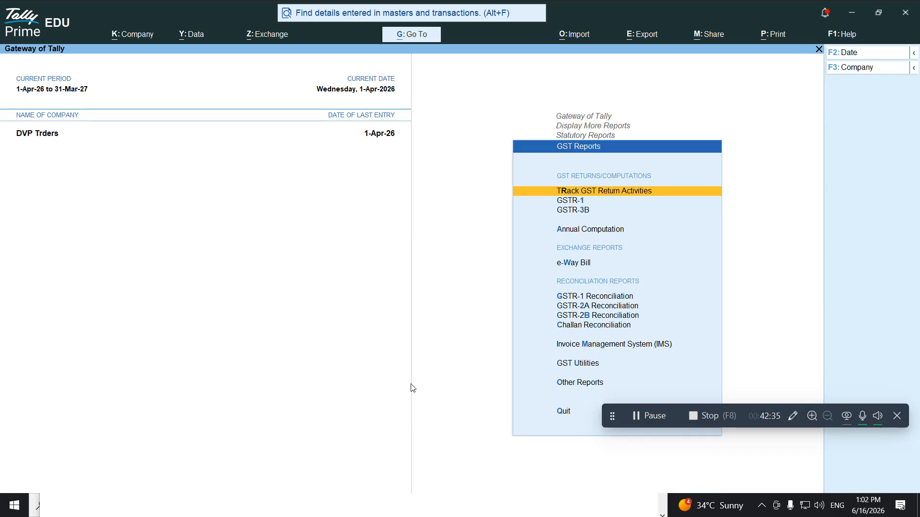
Review the GSTR-1 and GSTR-3B return reports, rechecking GSTR-1
key(Down)
key(Return)
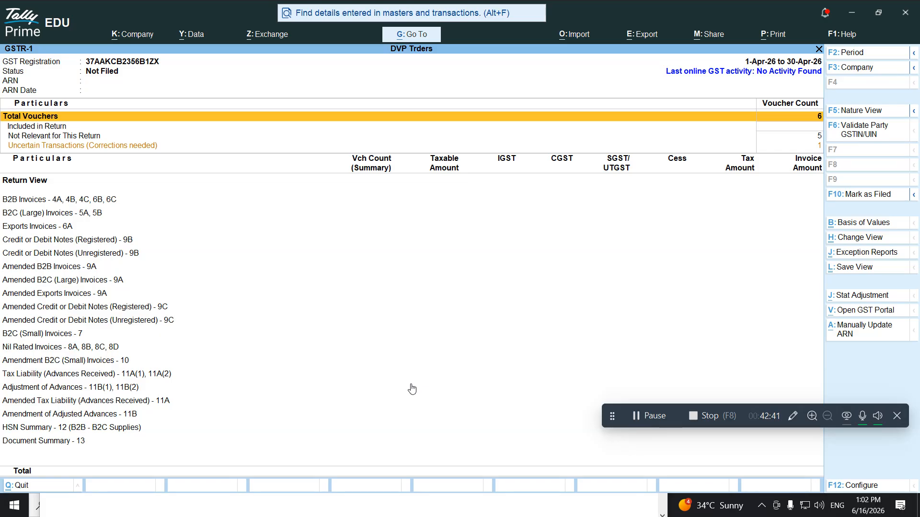
key(Escape)
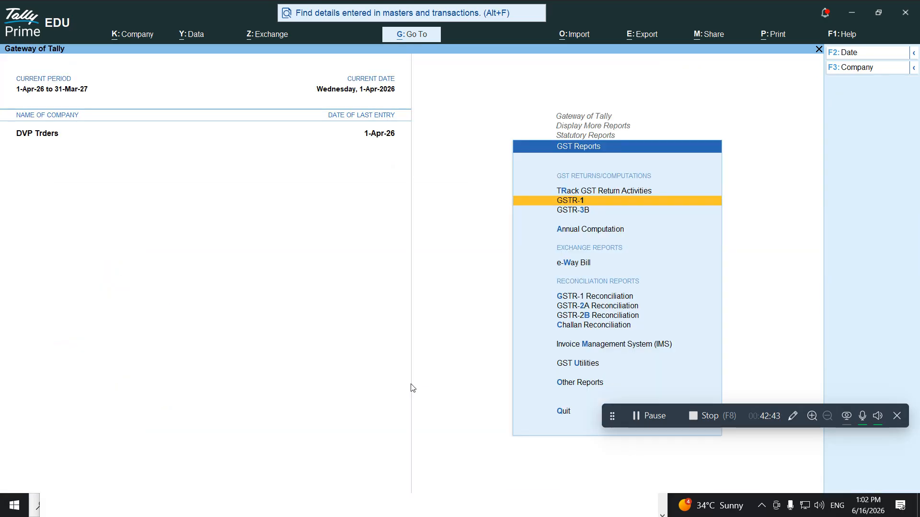
key(Down)
key(Return)
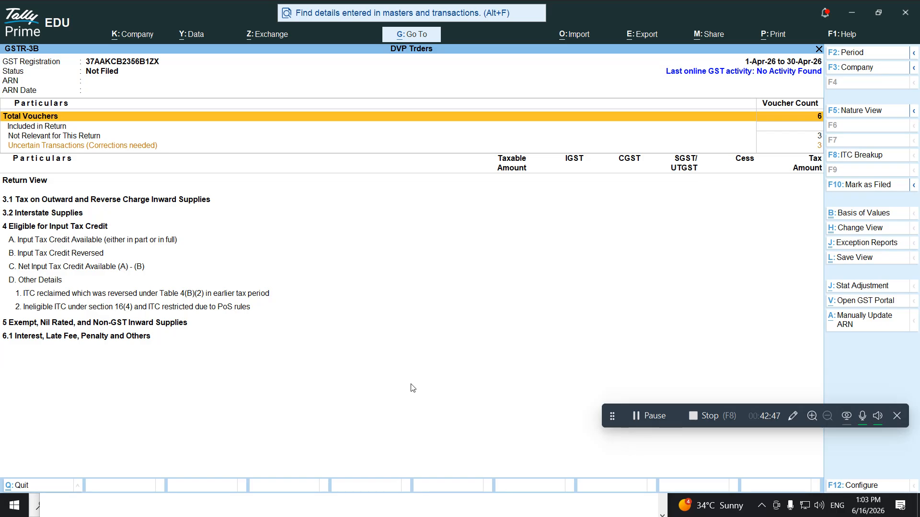
key(Escape)
key(Up)
key(Return)
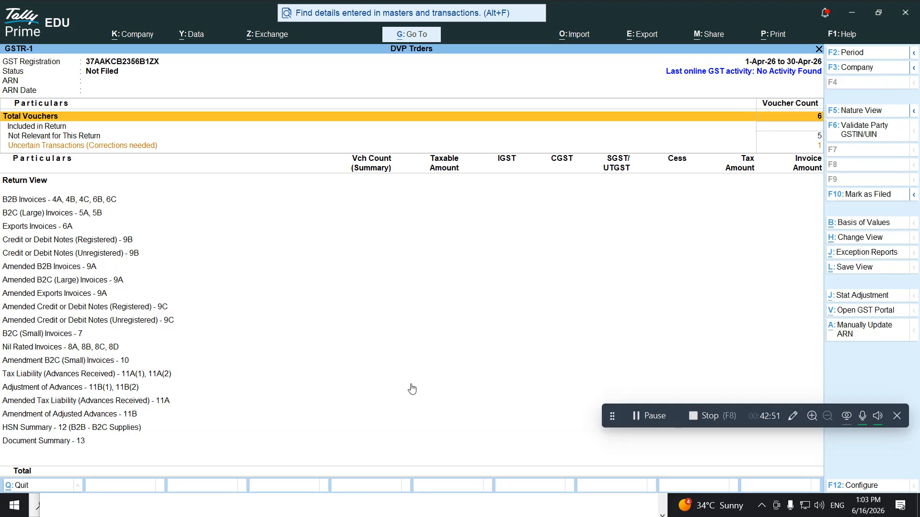
key(Escape)
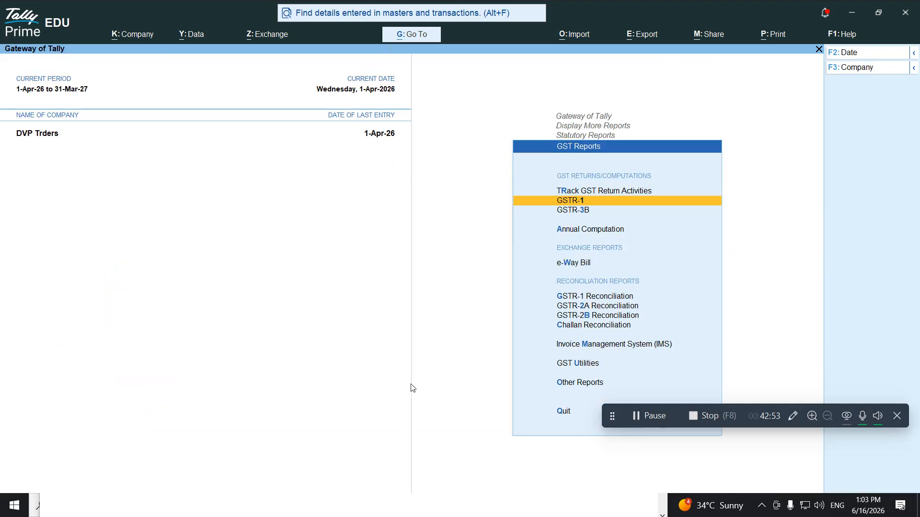
View GSTR-1 Reconciliation and GSTR-2A Reconciliation, then go back to Gateway of Tally
key(Down)
key(Down)
key(Down)
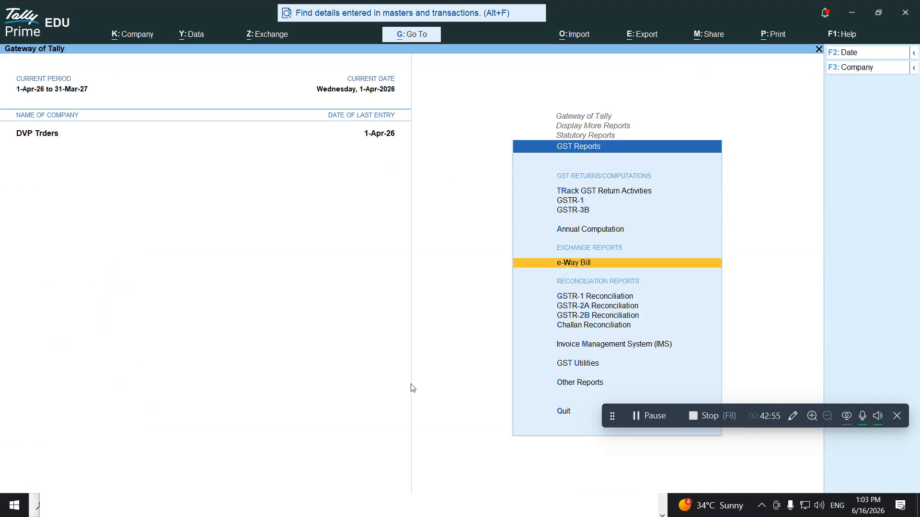
key(Down)
key(Return)
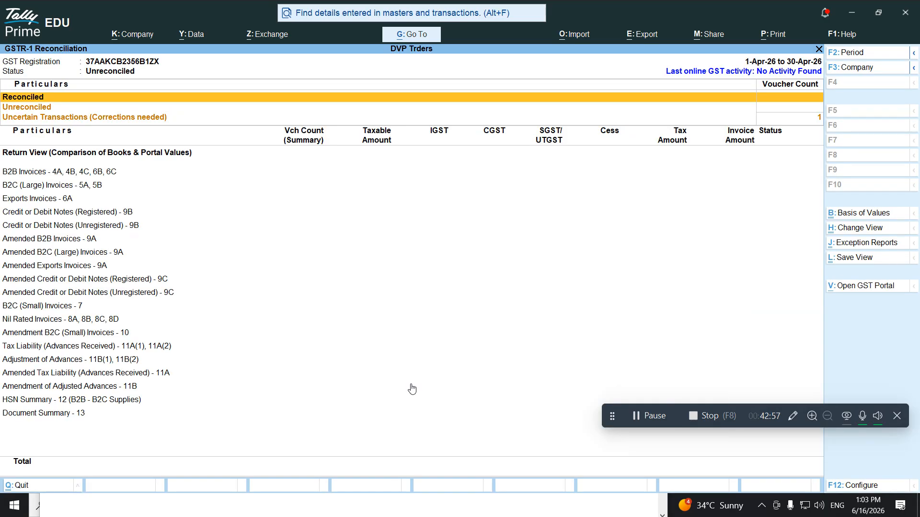
key(Escape)
key(Down)
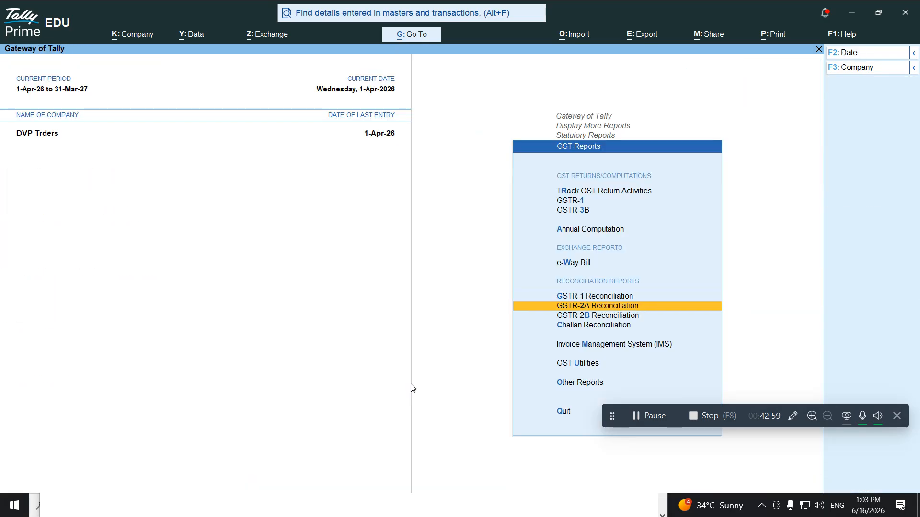
key(Return)
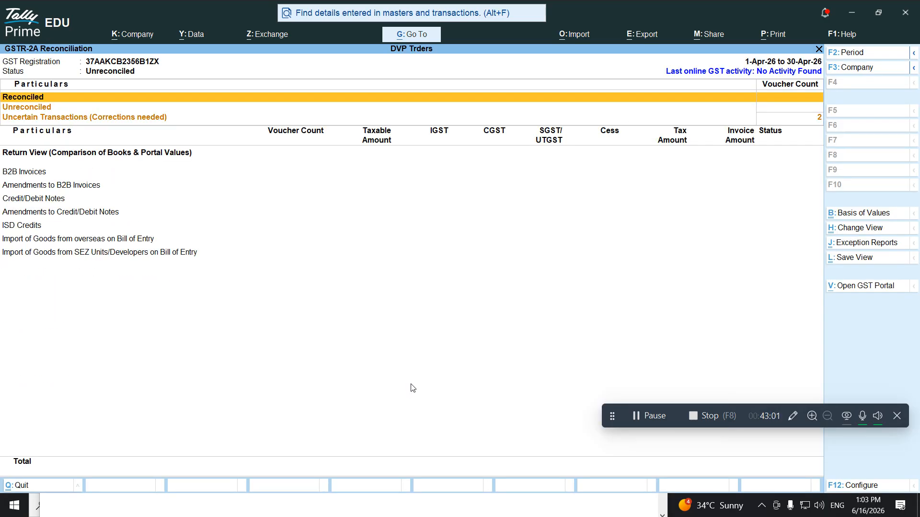
key(Escape)
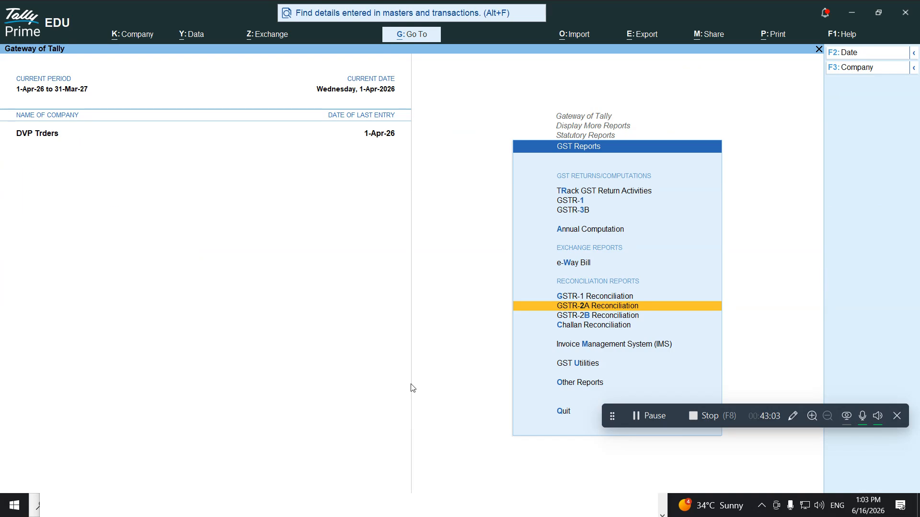
key(Escape)
key(Escape)
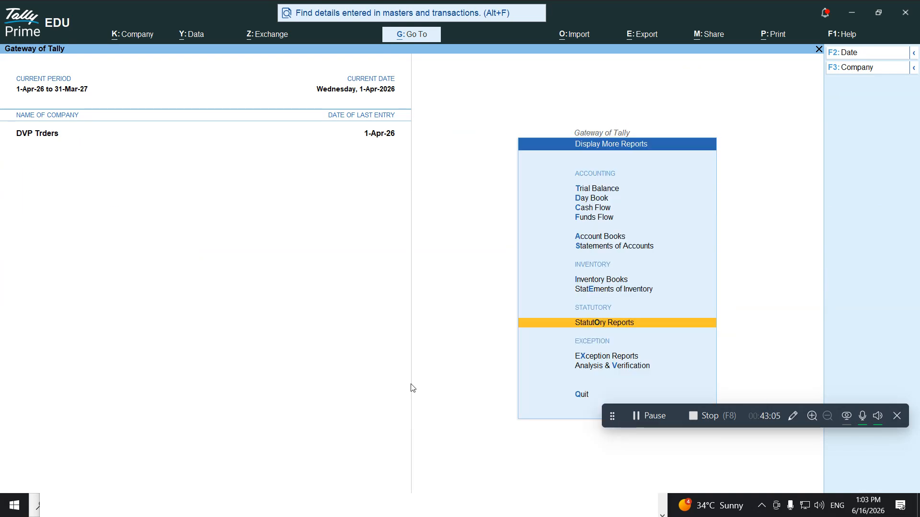
key(Escape)
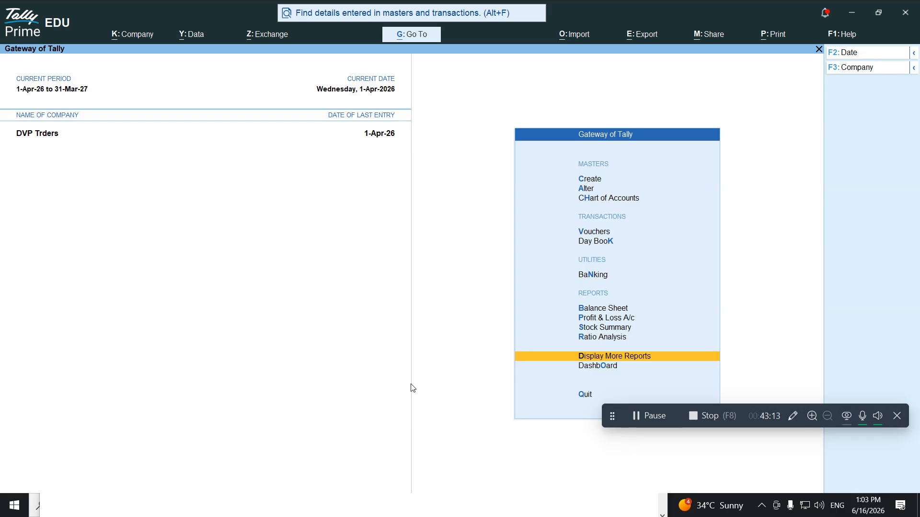
key(Up)
key(Up)
key(Up)
key(Up)
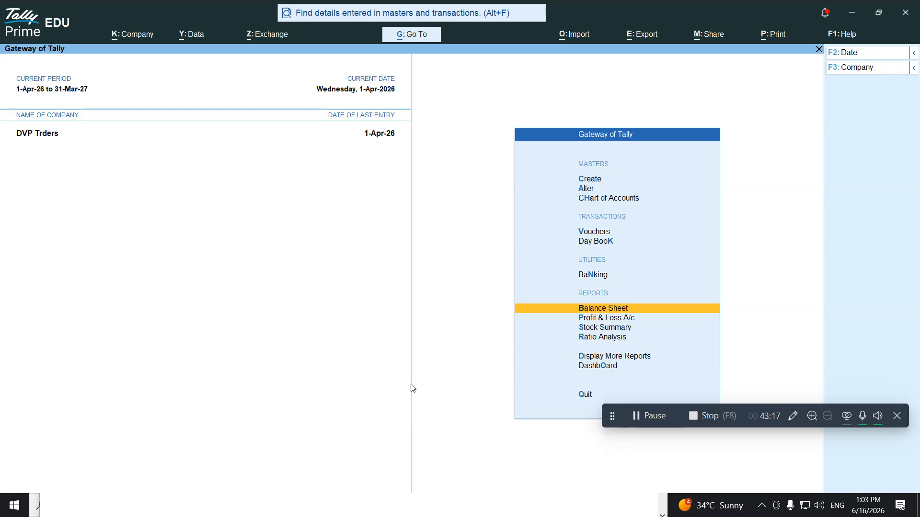
key(Return)
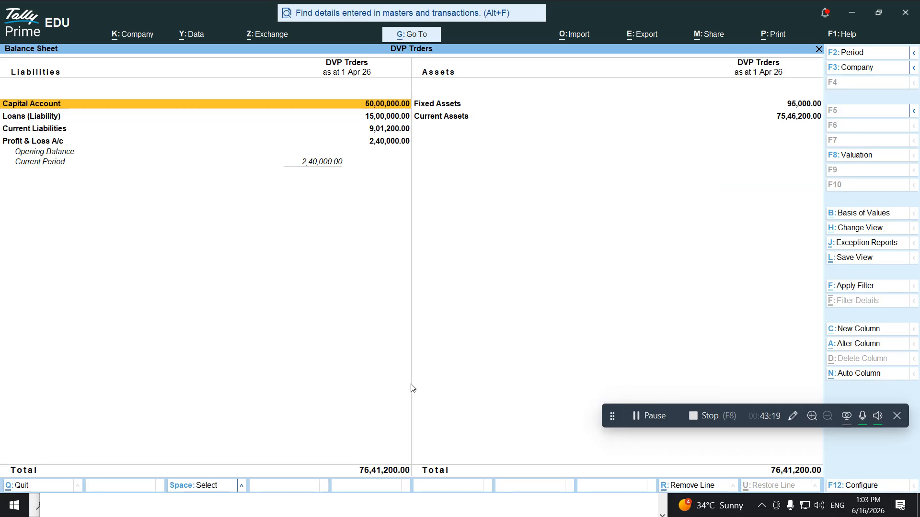
key(alt+F5)
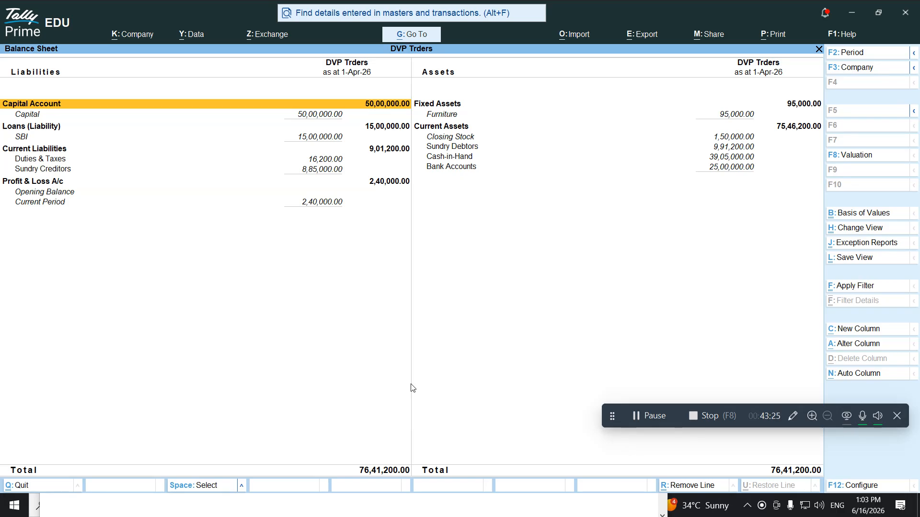
key(Down)
key(Down)
key(Down)
key(Down)
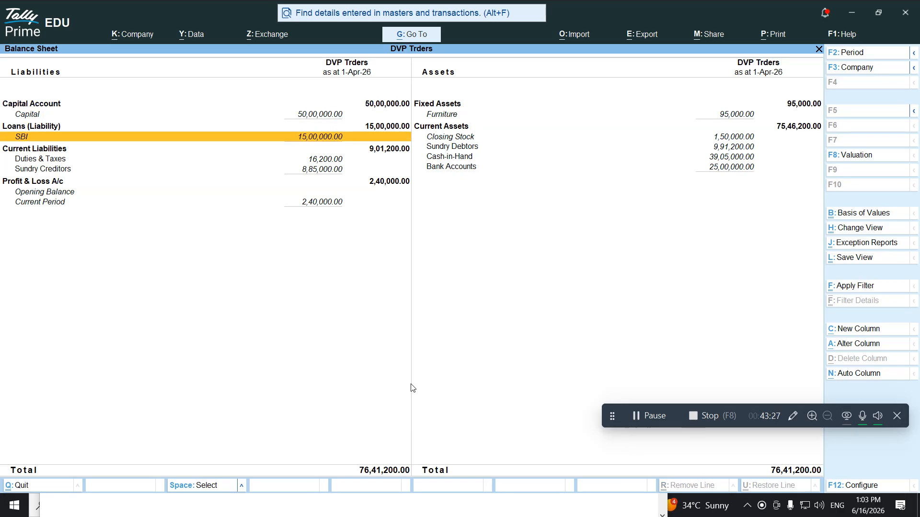
key(Down)
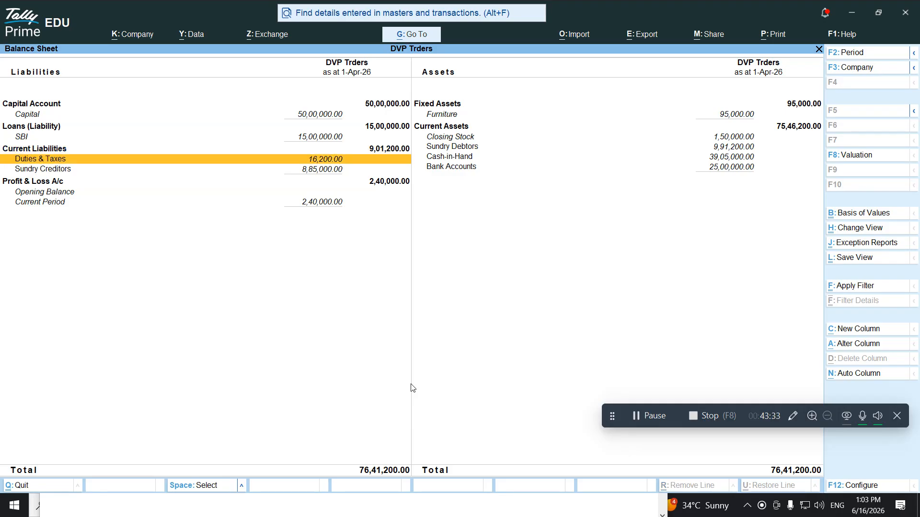
key(Return)
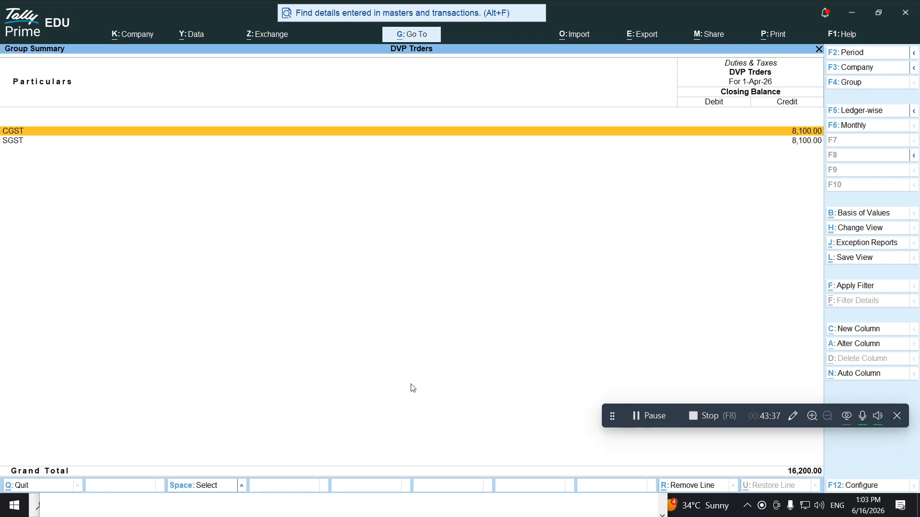
key(alt+Tab)
key(Escape)
key(Escape)
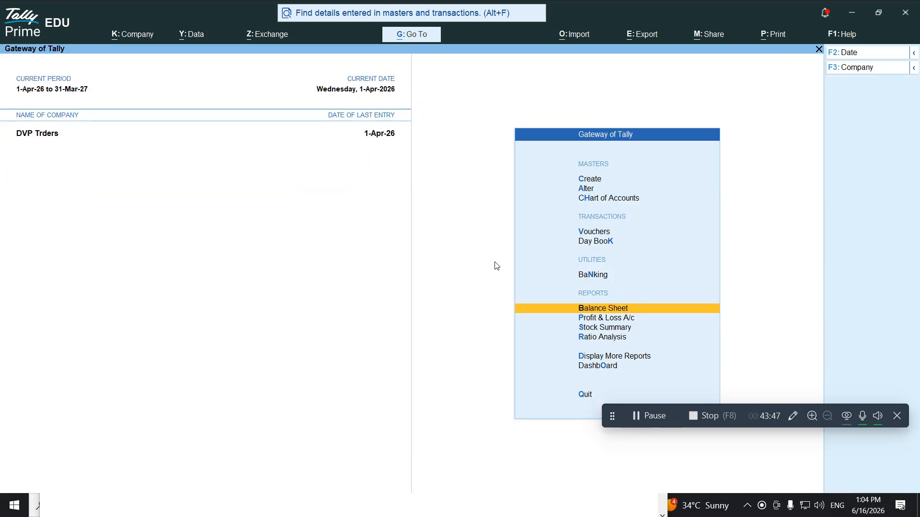
Start a Payment voucher as a GST Stat Payment paid from Cash
key(Up)
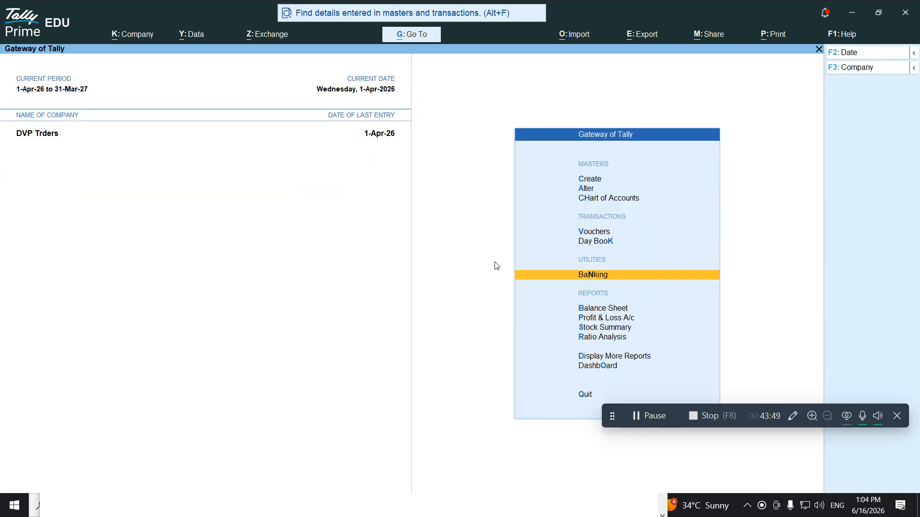
key(Up)
key(Up)
key(Return)
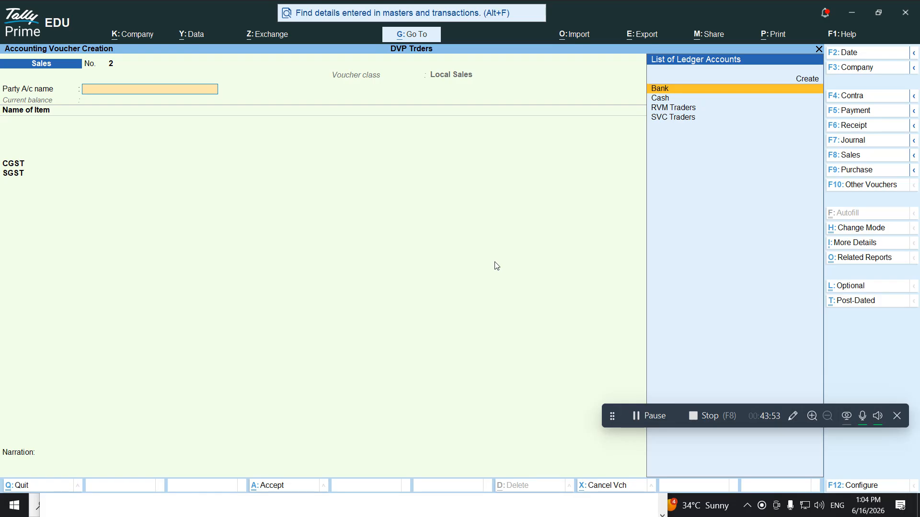
key(F5)
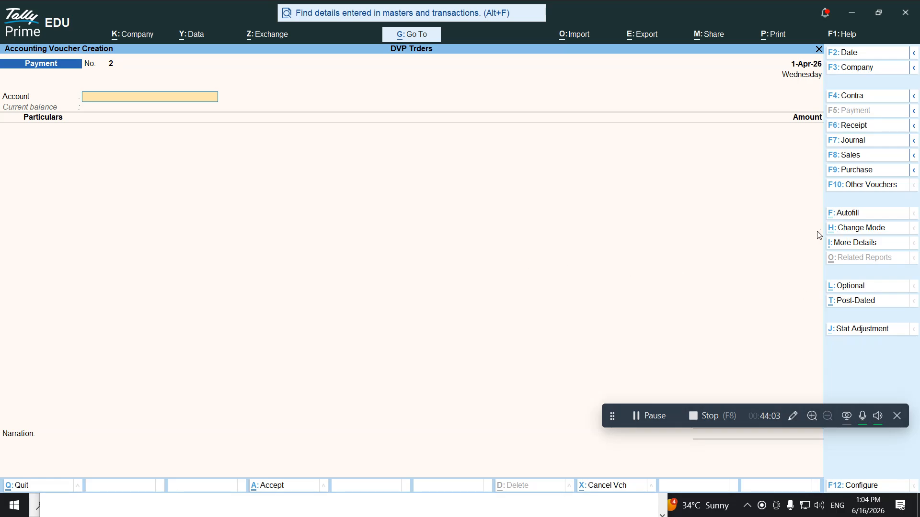
click(846, 213)
key(Return)
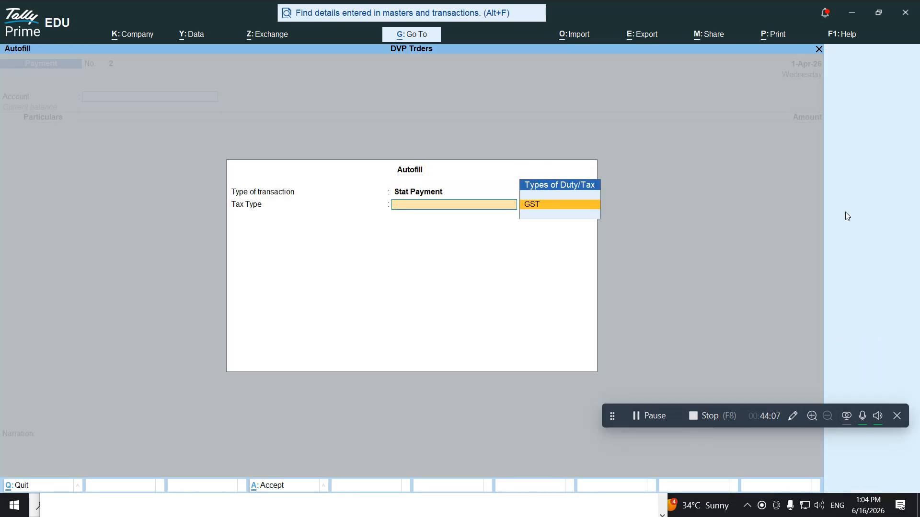
key(Return)
key(Return)
key(Return)
key(Return)
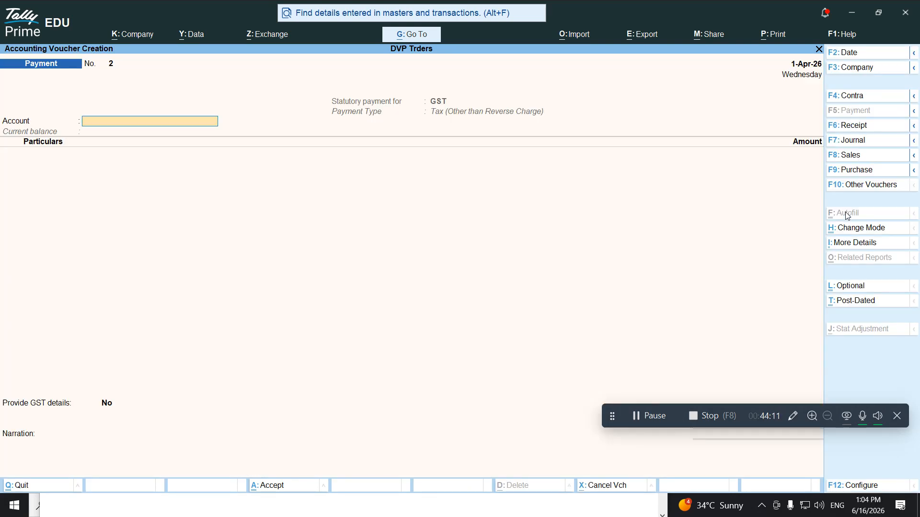
text(Ca)
key(Return)
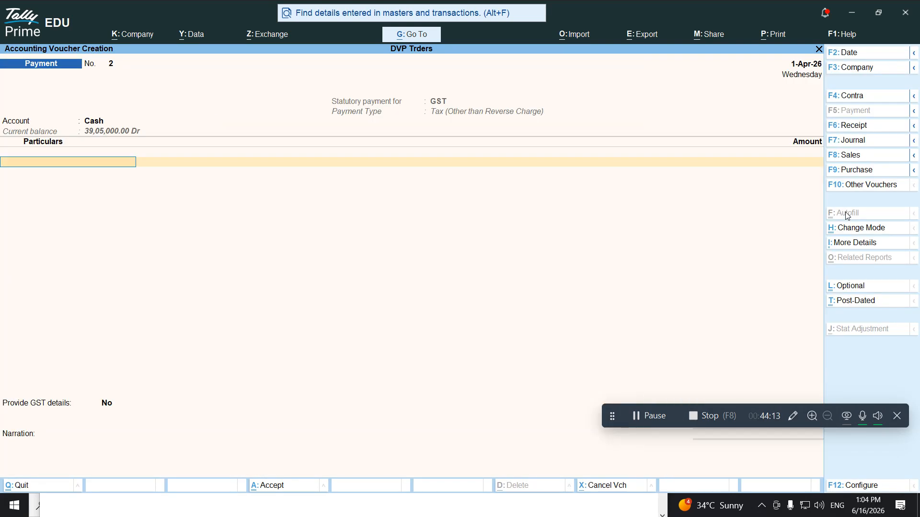
Pay CGST 8,100 and SGST 8,100, save the voucher, and return to Gateway of Tally
text(C)
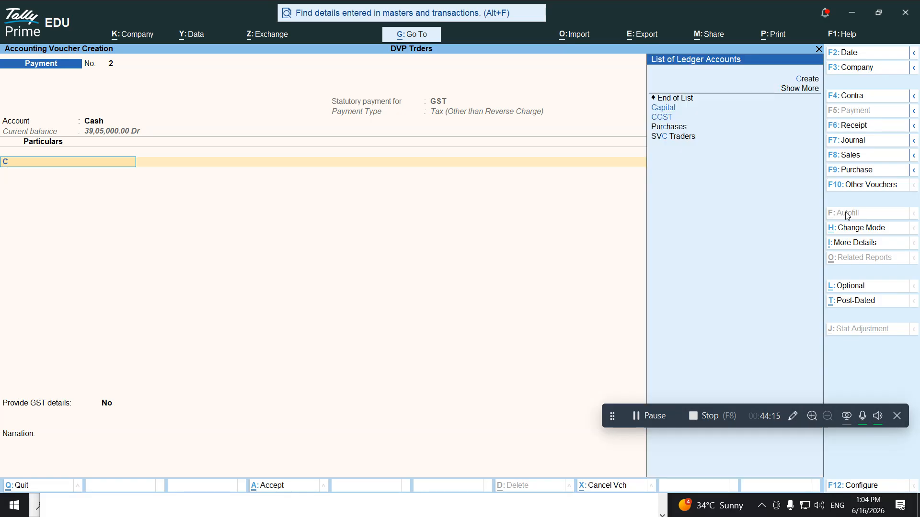
text(gs)
key(Return)
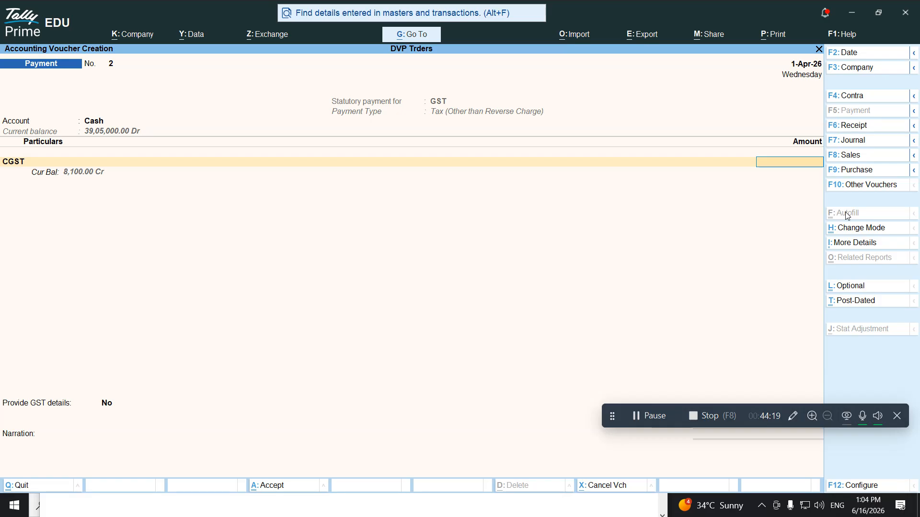
text(8,100)
key(Return)
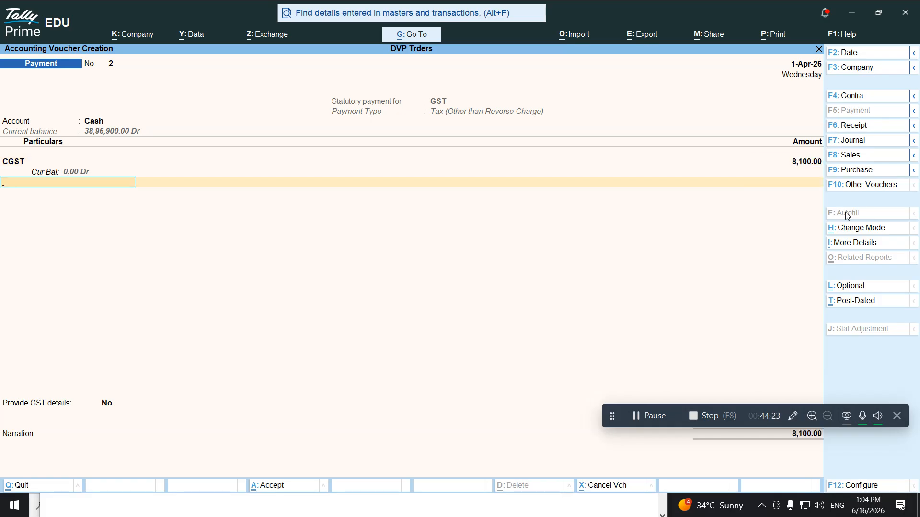
text(sgs)
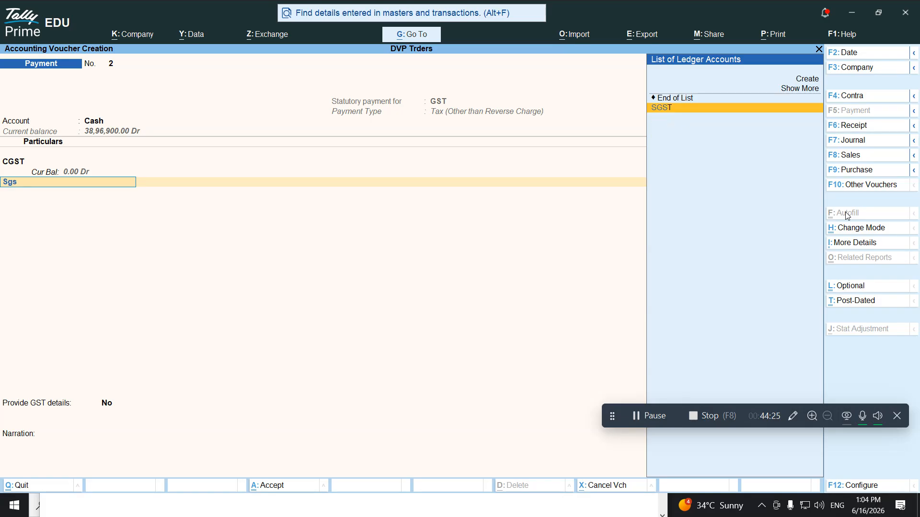
key(Return)
text(8,100)
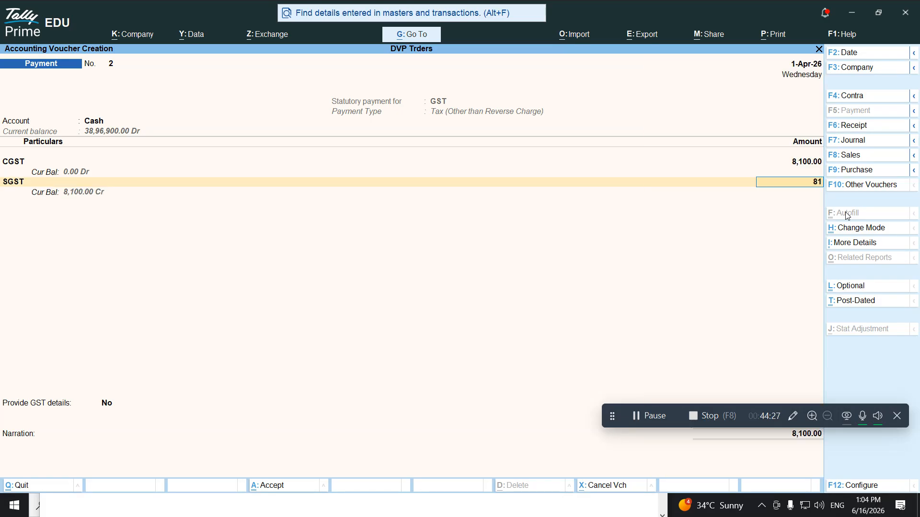
key(Return)
key(Return)
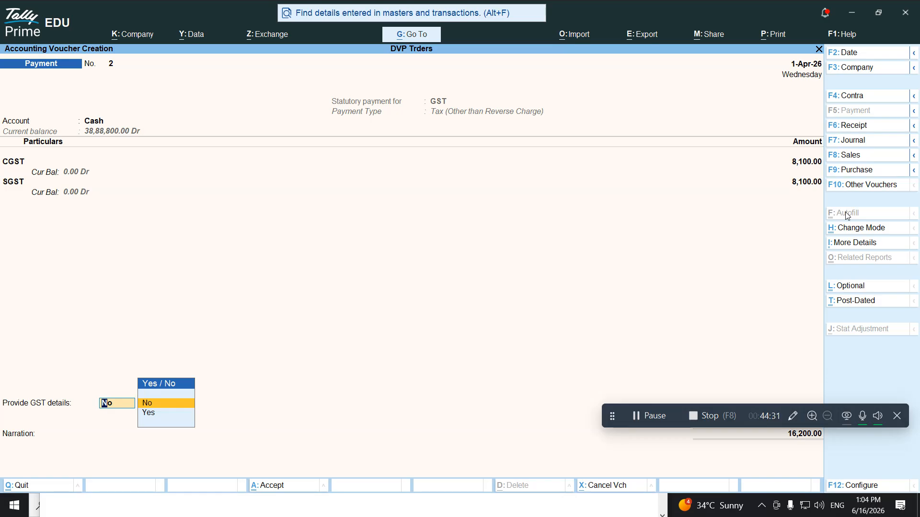
key(Return)
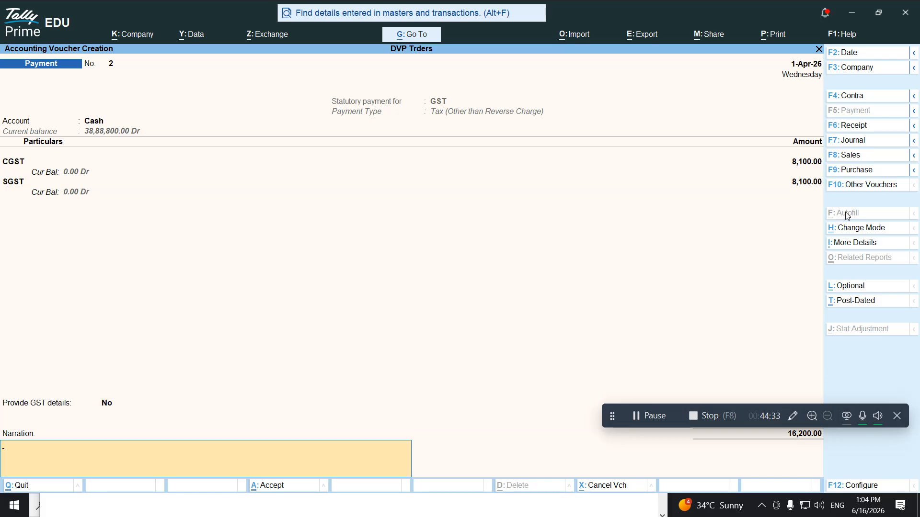
key(Return)
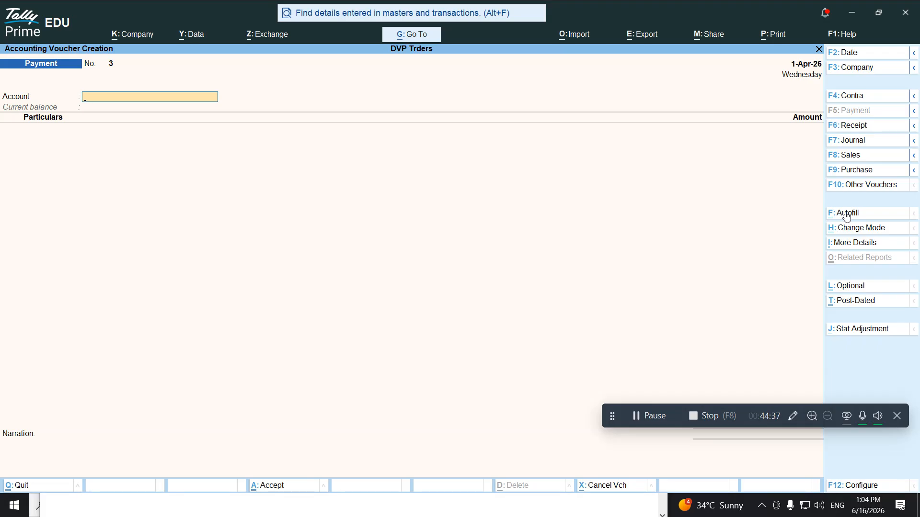
key(Escape)
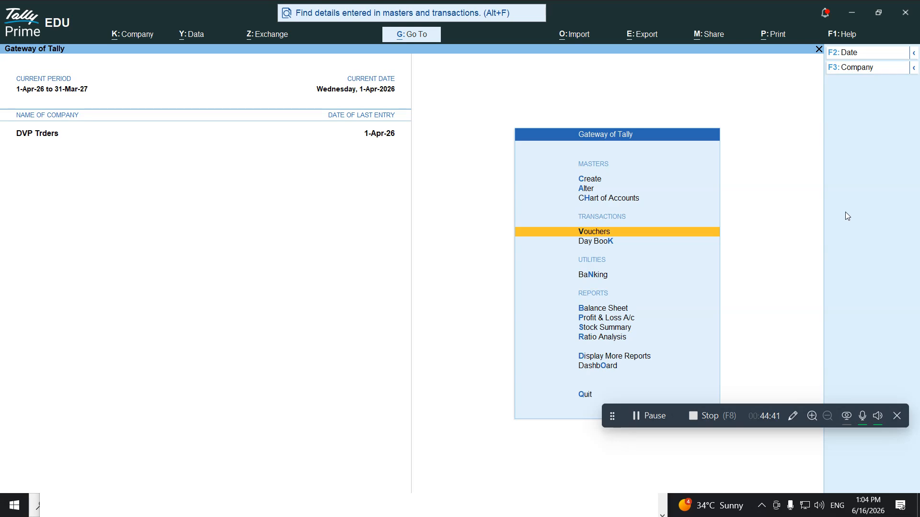
key(Down)
key(Down)
key(Down)
key(Down)
key(Down)
key(Down)
key(Down)
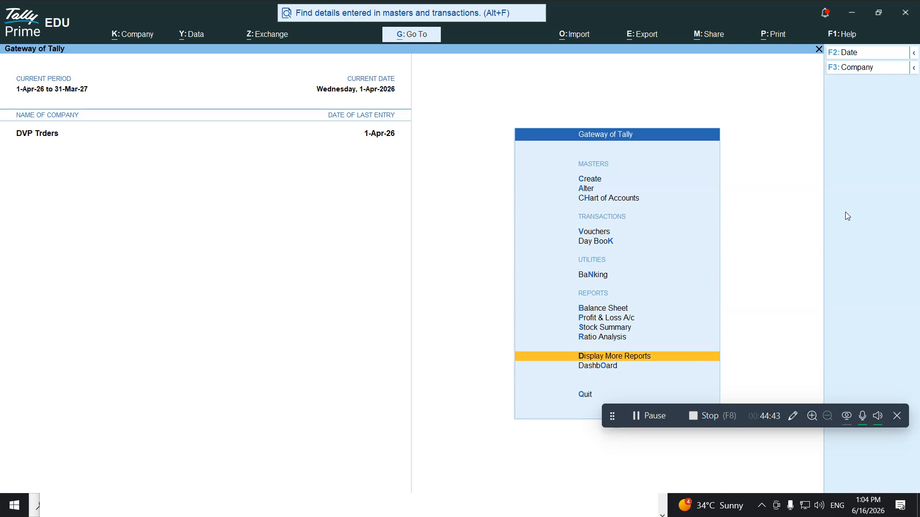
key(Return)
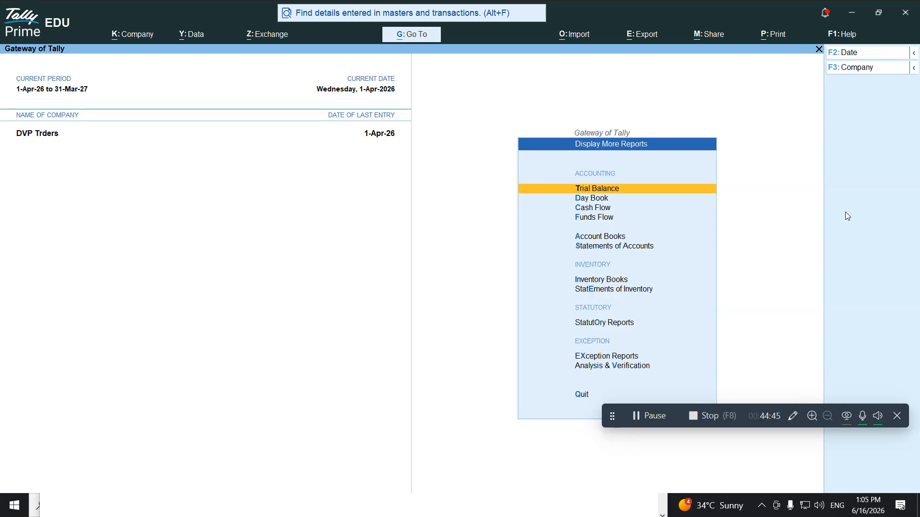
key(Down)
key(Down)
key(Down)
key(Down)
key(Down)
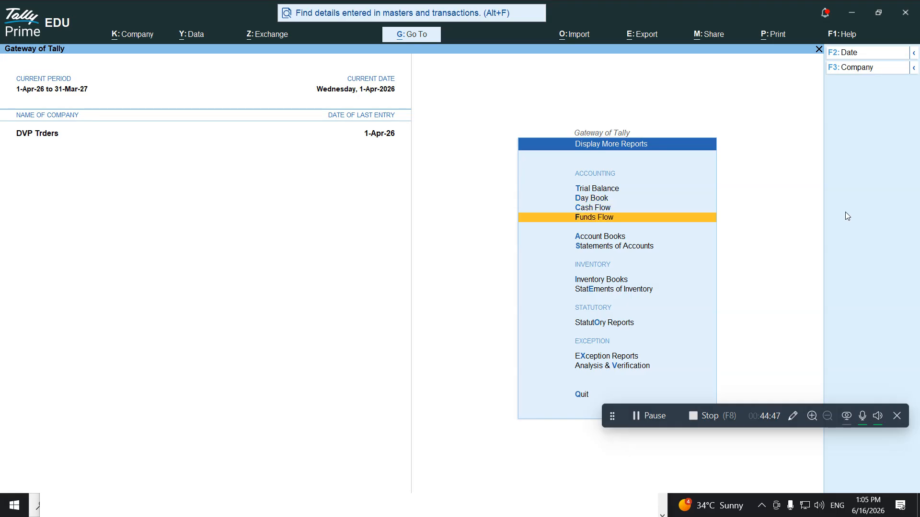
key(Down)
key(Down)
key(Down)
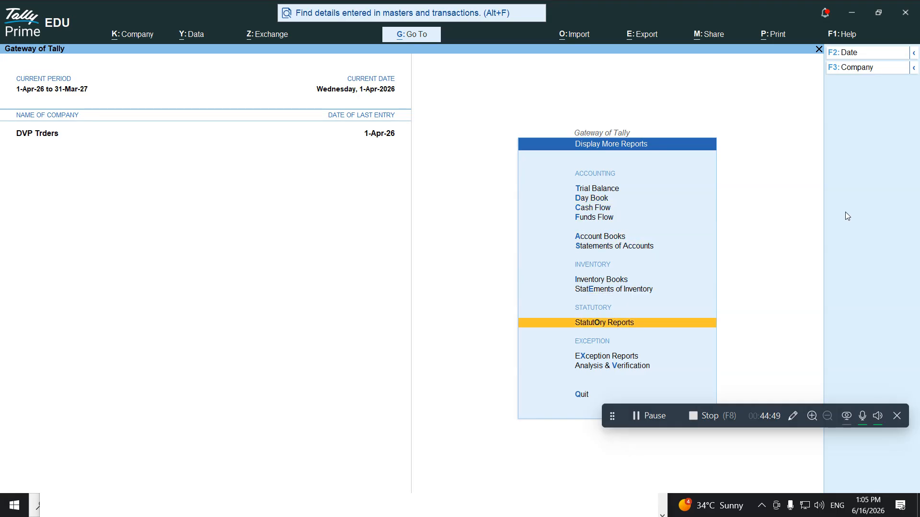
key(Return)
key(Return)
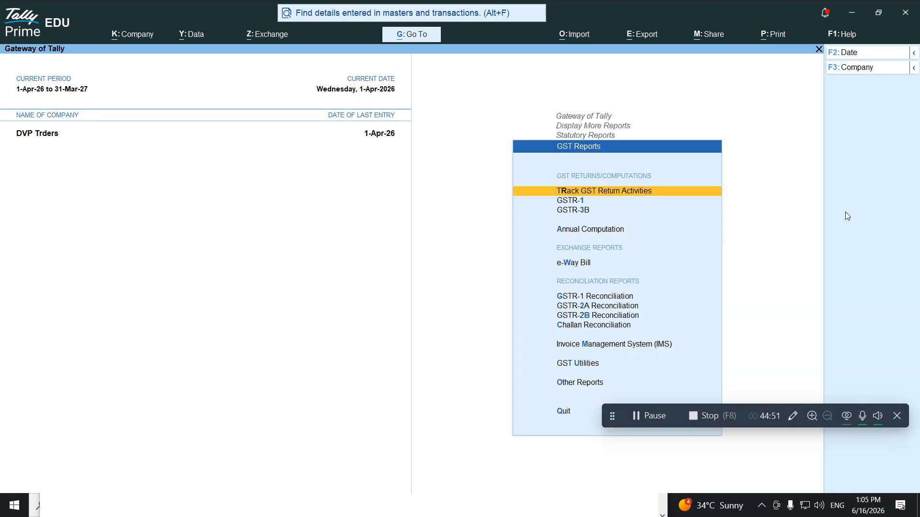
key(Down)
key(Down)
key(Down)
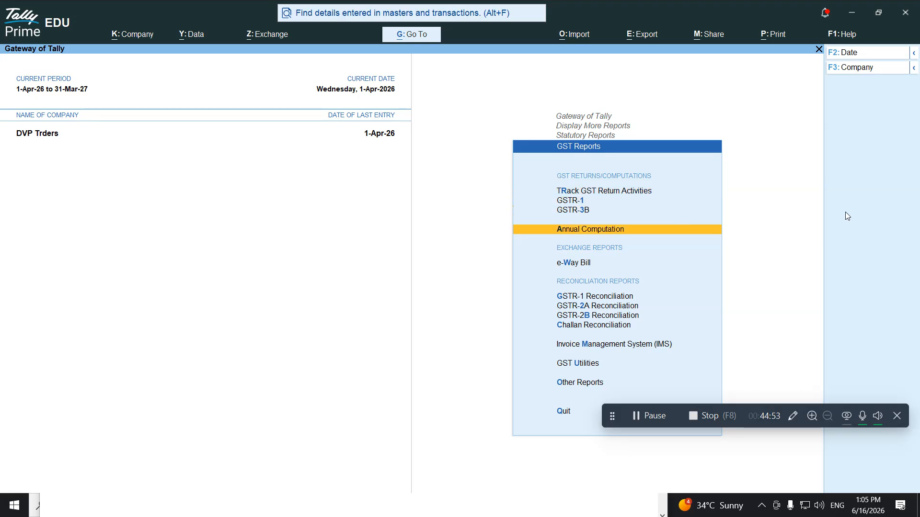
key(Return)
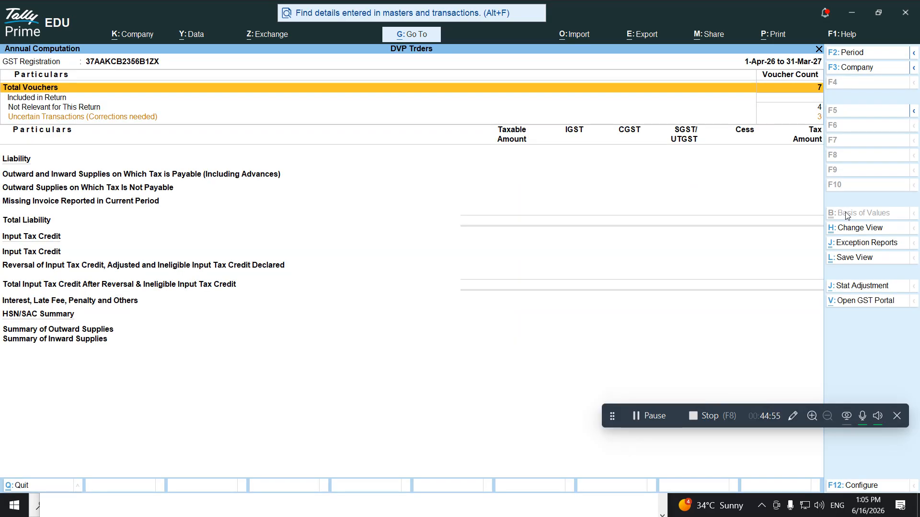
key(Escape)
key(Down)
key(Return)
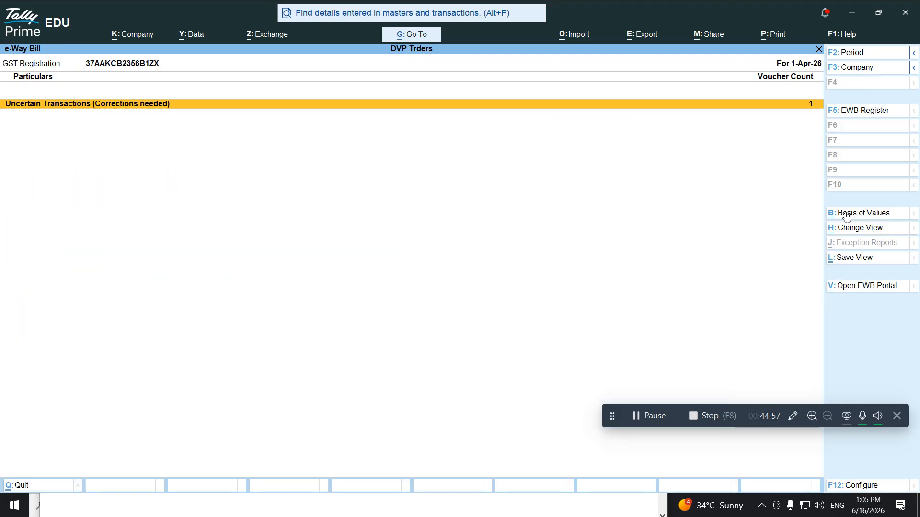
key(Escape)
key(Down)
key(Down)
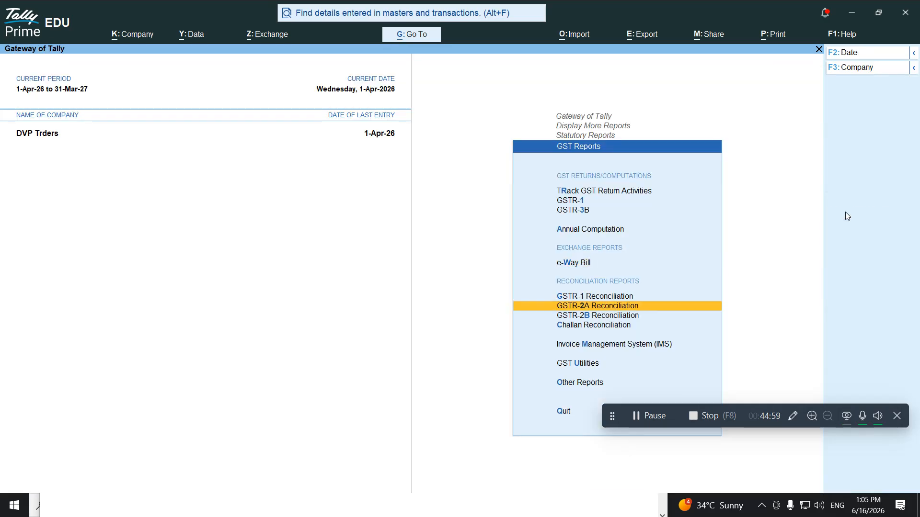
key(Down)
key(Down)
key(Down)
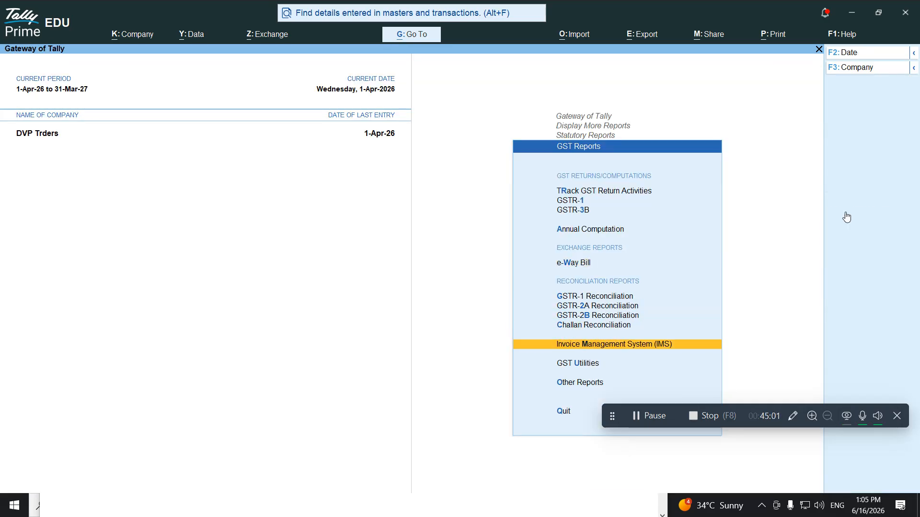
key(Return)
key(Escape)
key(Escape)
key(Escape)
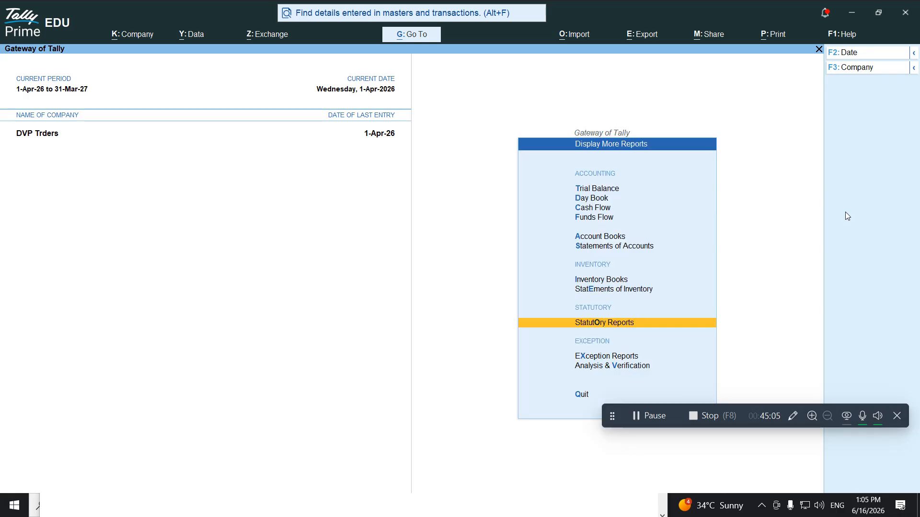
key(Escape)
key(Up)
key(Up)
key(Up)
key(Up)
key(Return)
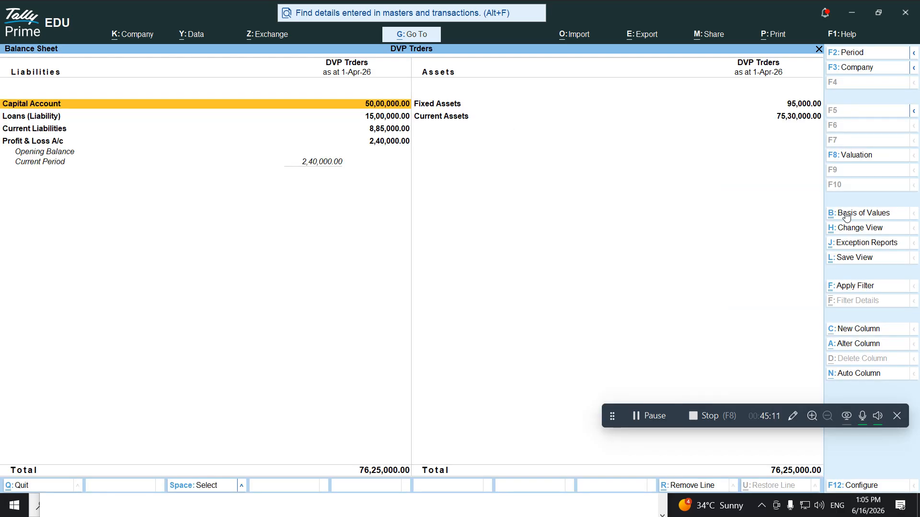
key(alt+F5)
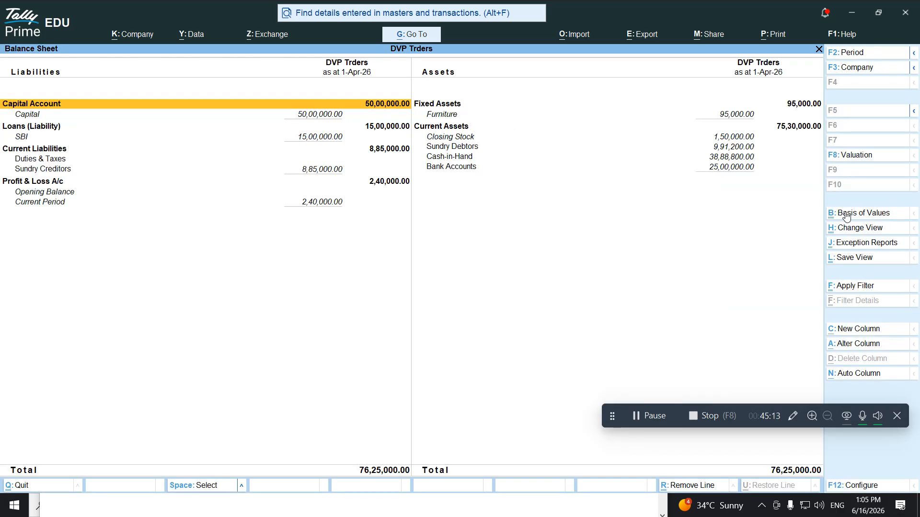
key(Down)
key(Down)
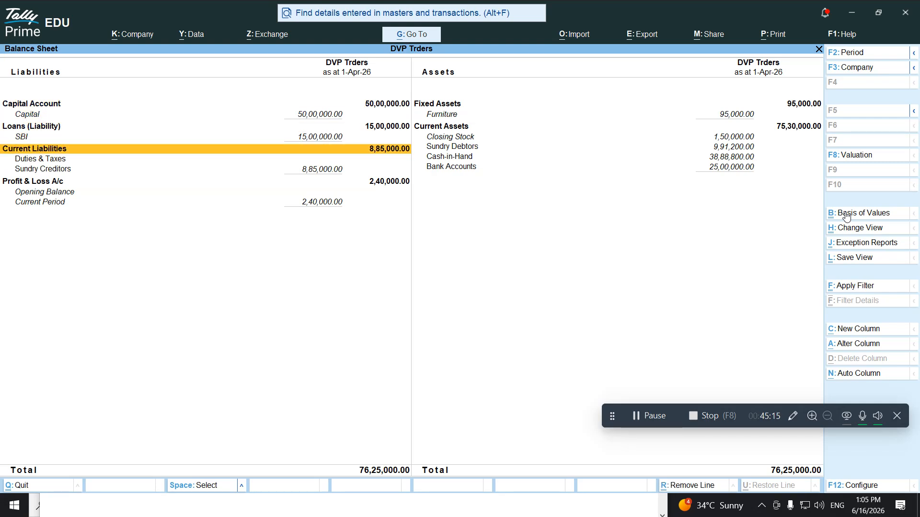
key(Down)
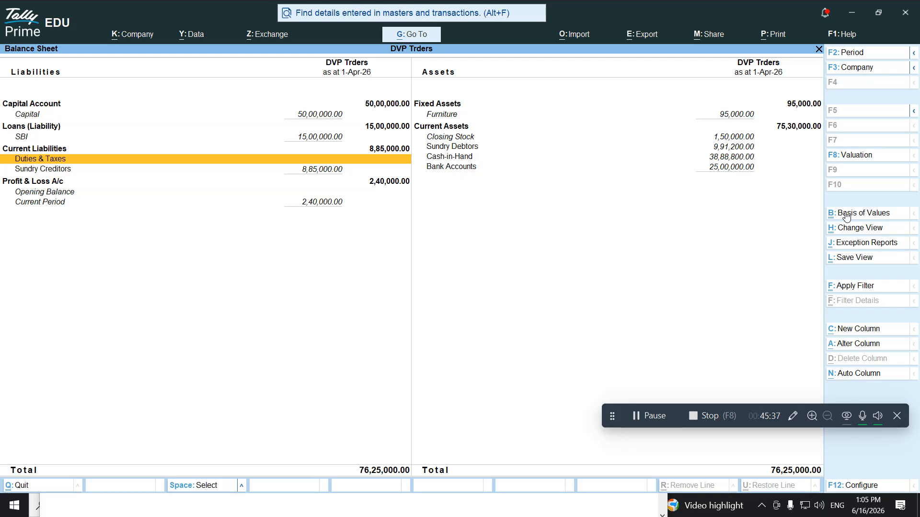
key(Escape)
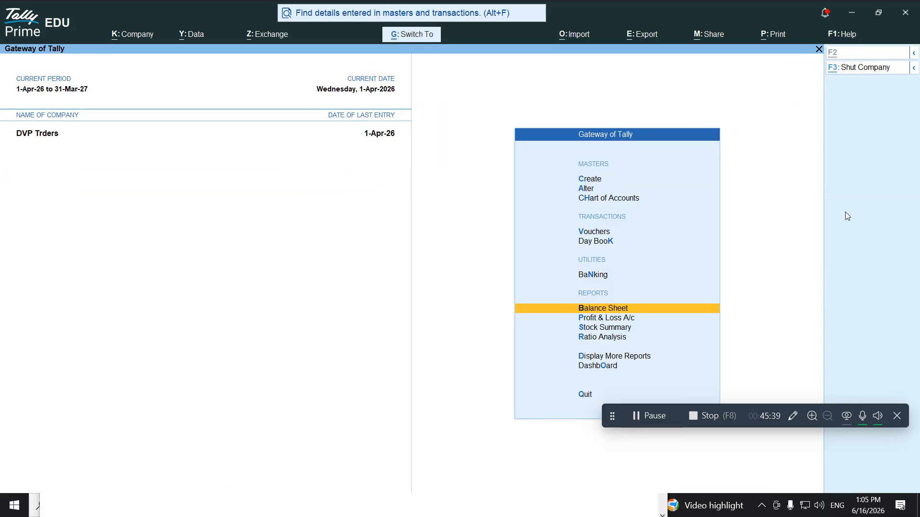
key(alt+Tab)
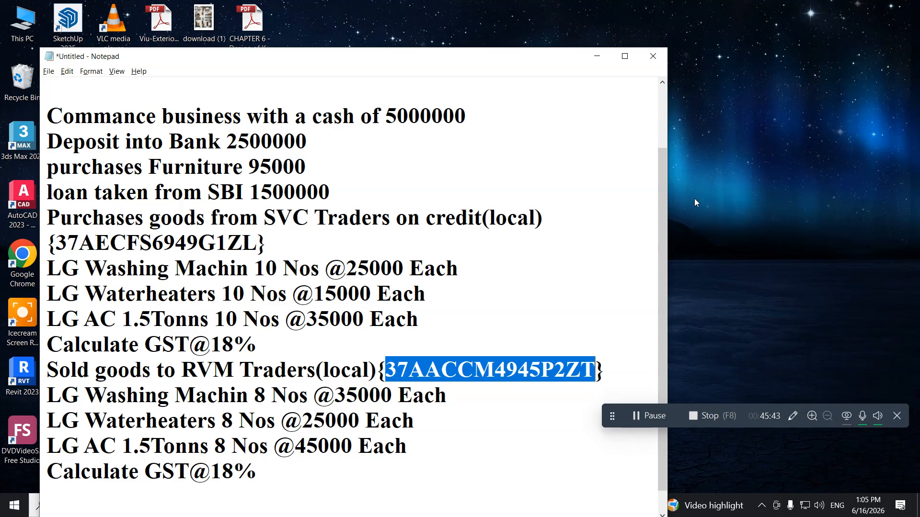
Save the Notepad notes as 'autogenerating' and select all their text
key(ctrl+s)
text(auto)
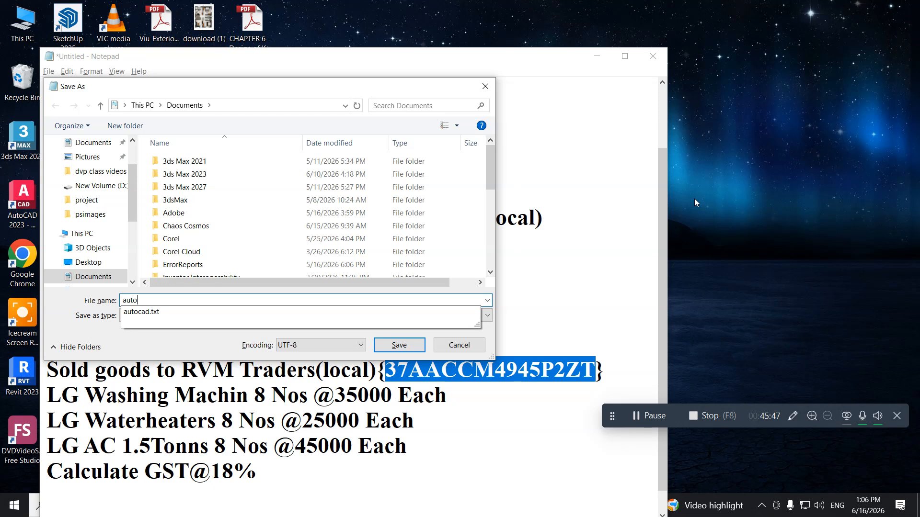
text(generating)
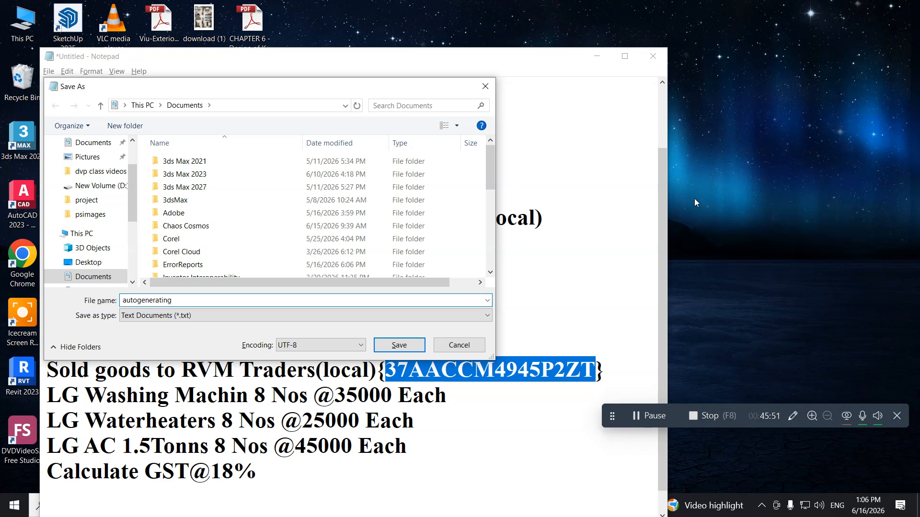
key(Return)
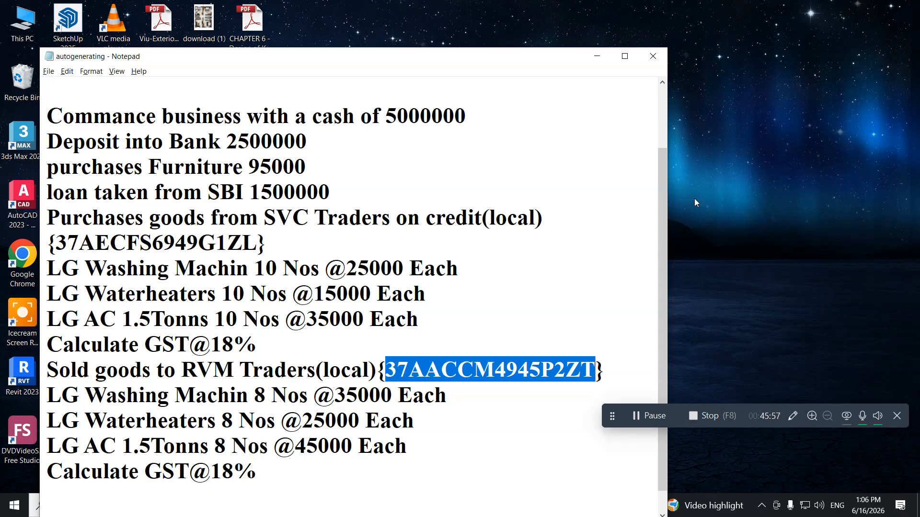
key(ctrl+a)
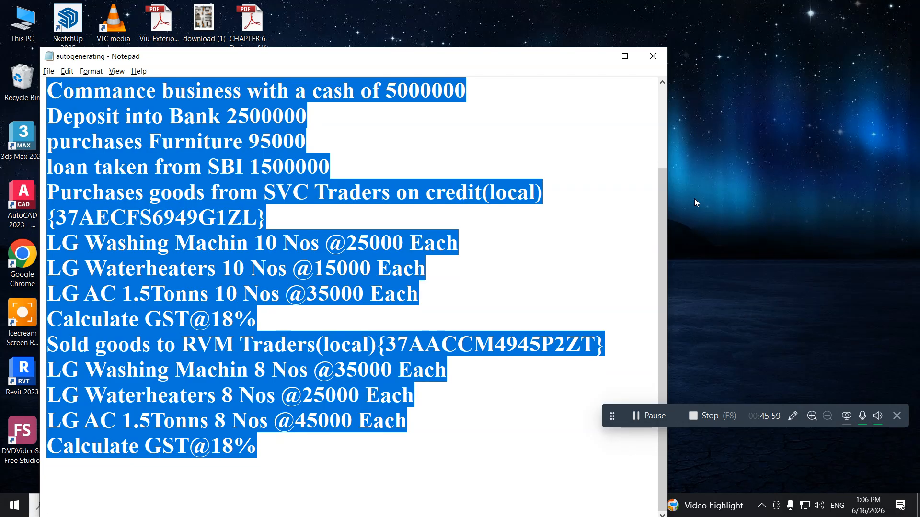